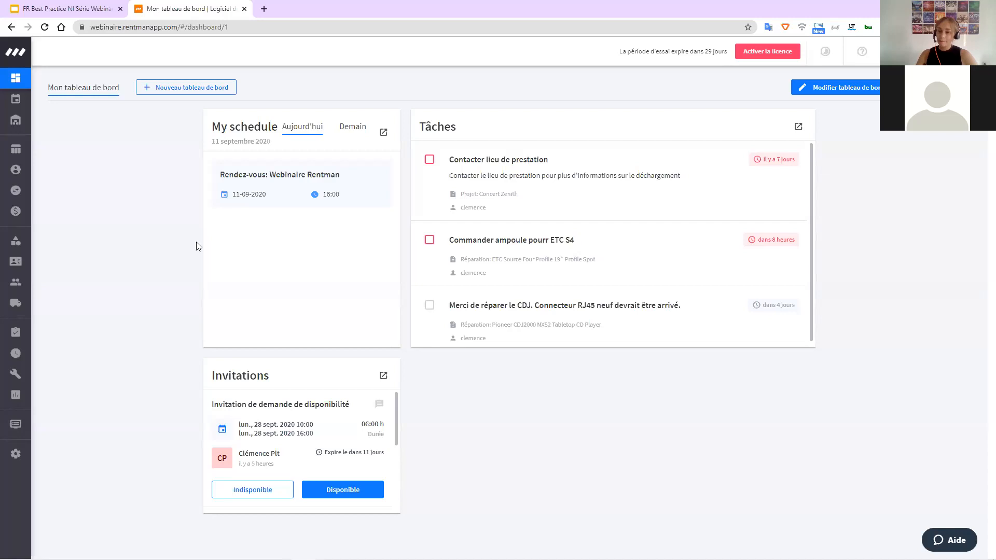
Open the Messages overview and show the delivery details of the message with subject "Référence : Projet Rentman".
mouse_move(32, 397)
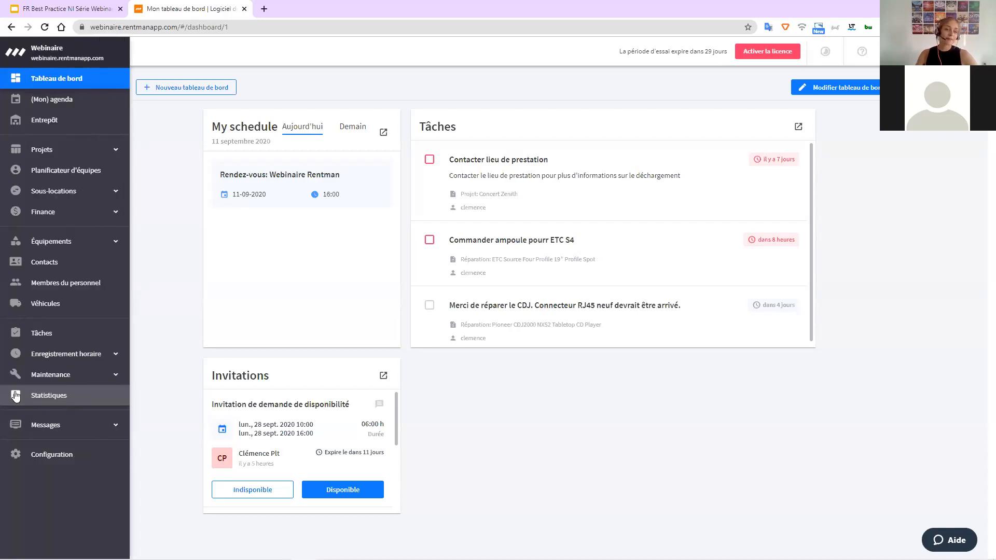
left_click(41, 432)
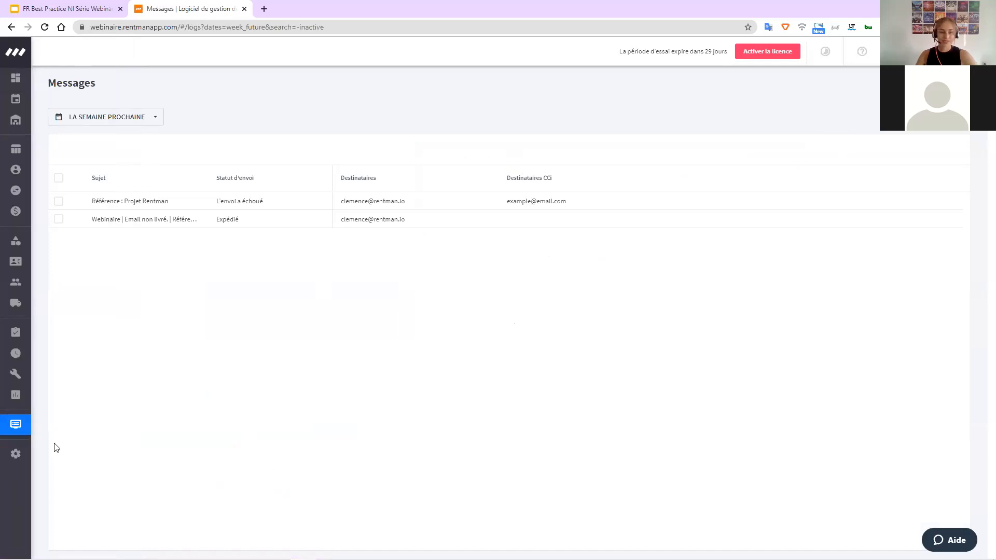
mouse_move(19, 432)
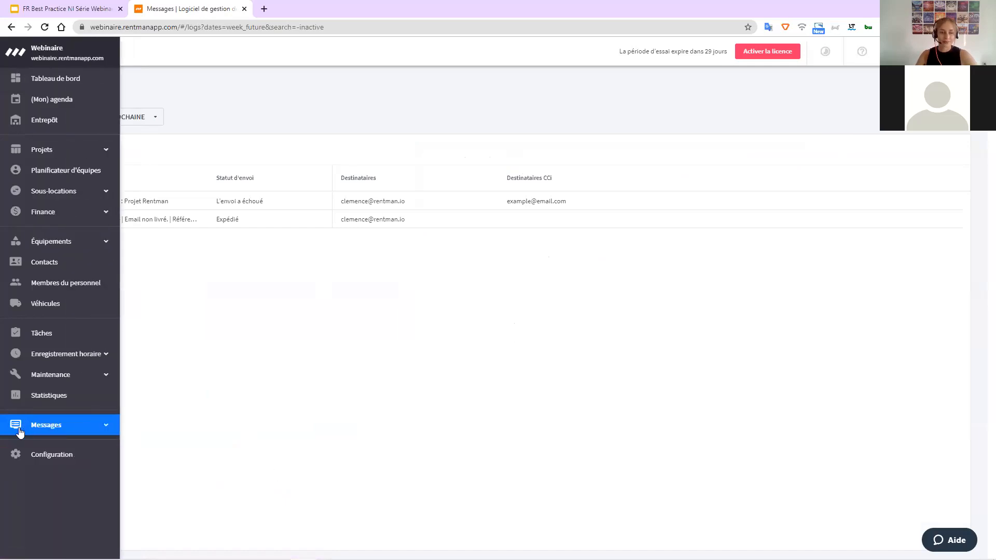
left_click(51, 427)
left_click(51, 445)
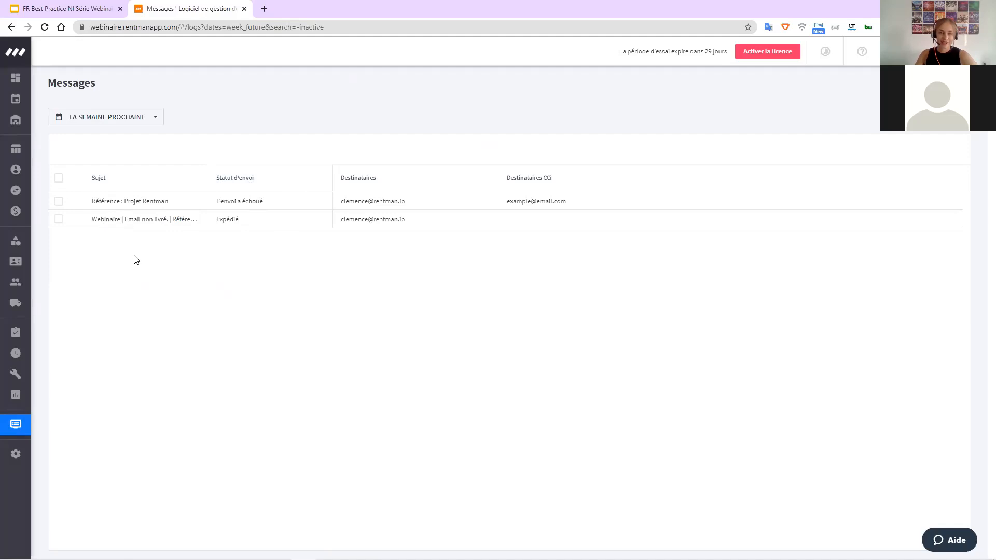
mouse_move(136, 212)
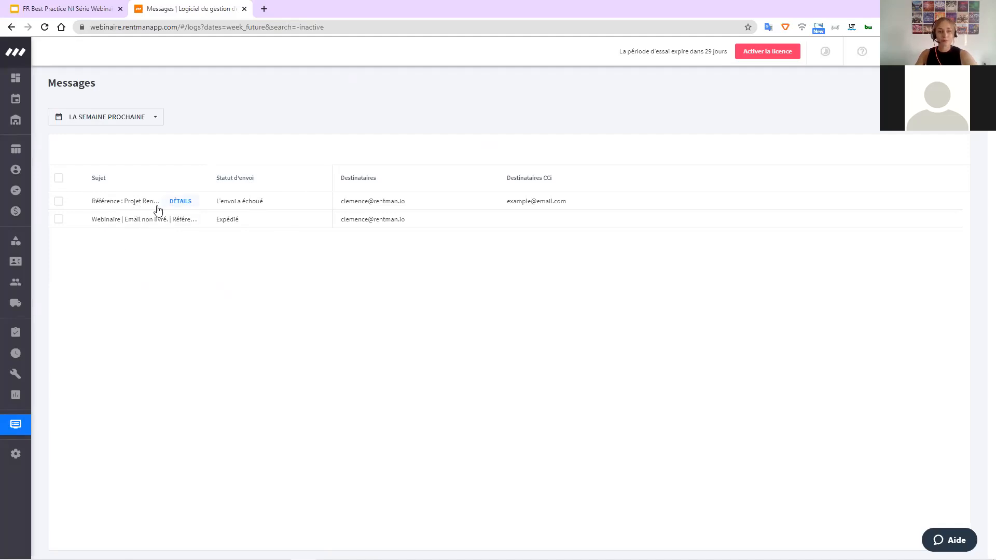
left_click(183, 203)
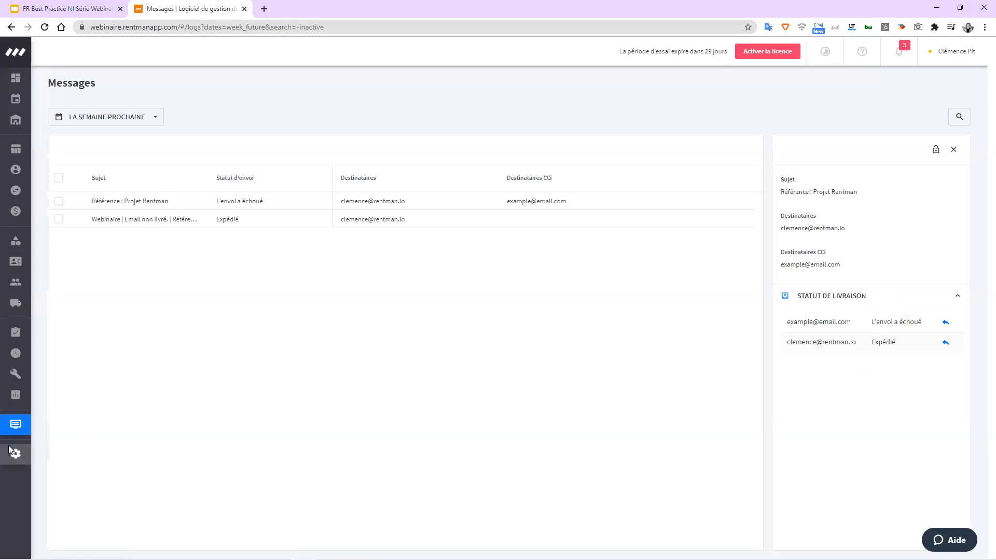
Open the overview of received notes (Notes reçues).
mouse_move(19, 423)
left_click(63, 428)
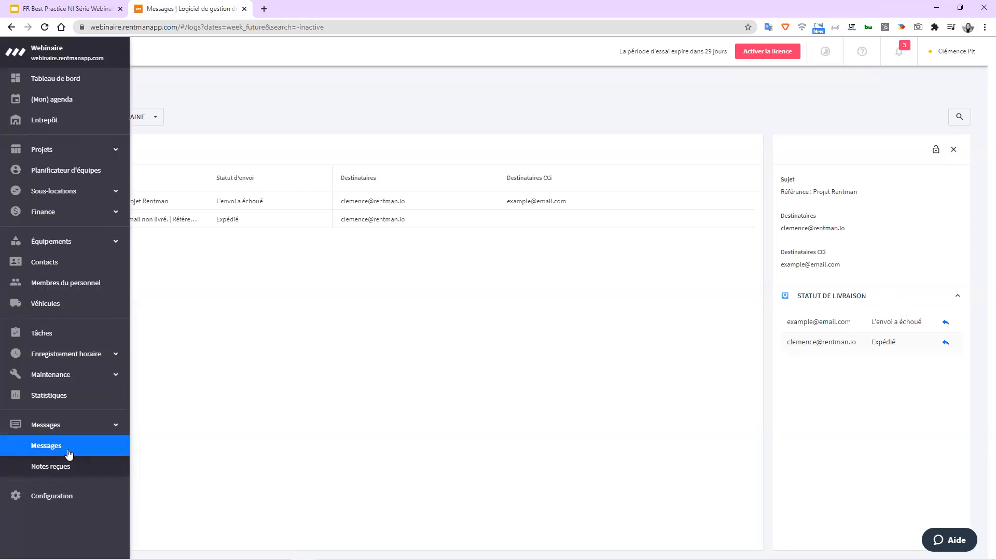
left_click(68, 467)
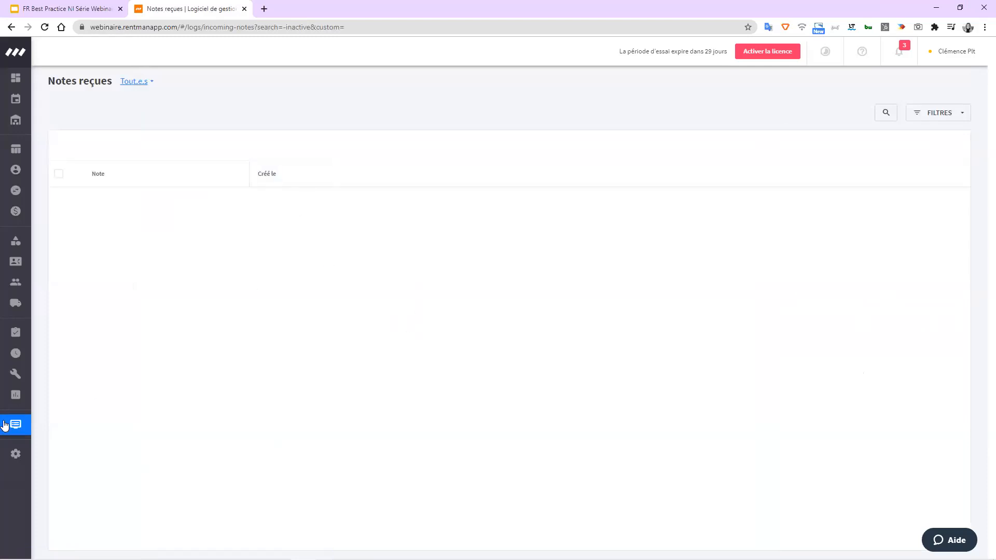
Open the projects overview and show the details of the project "Projet Rentman".
mouse_move(7, 408)
mouse_move(6, 390)
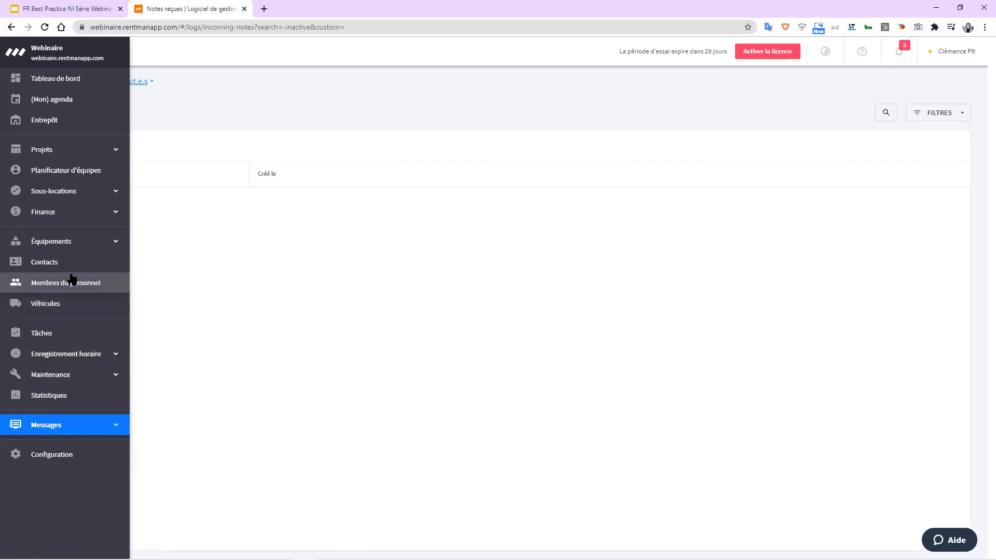
left_click(62, 151)
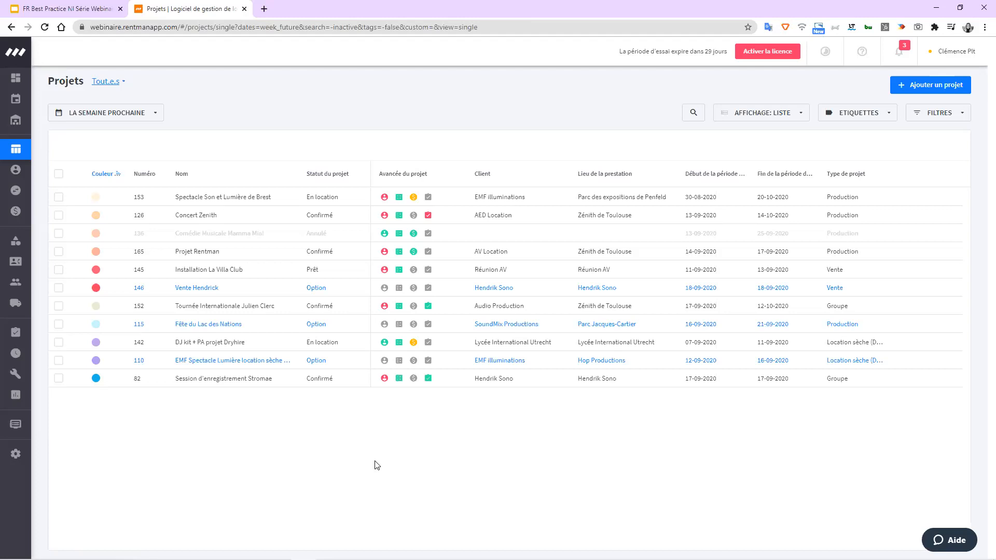
mouse_move(189, 254)
left_click(268, 254)
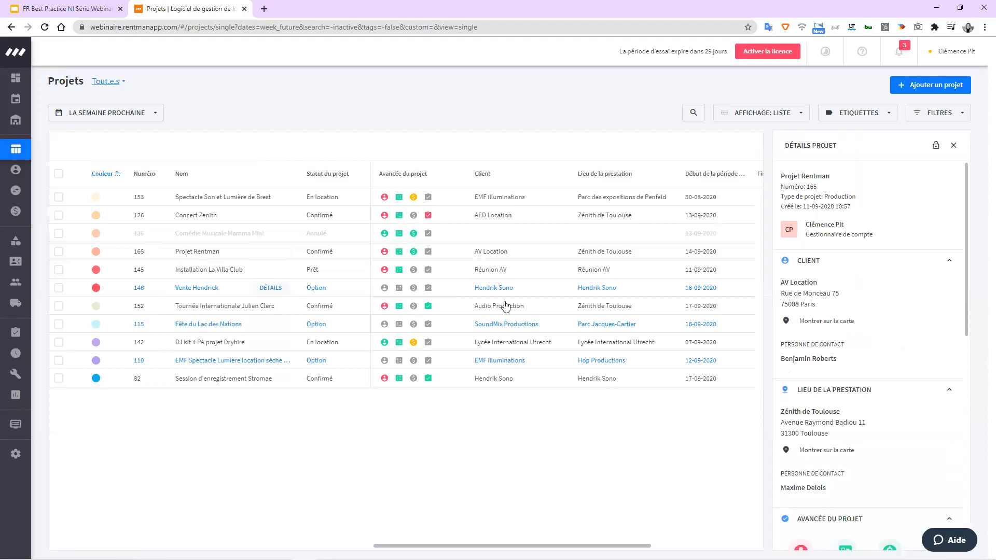
Read the full text of the project's note, close it and examine the project's files.
scroll(788, 352, "down", 5)
scroll(806, 328, "down", 4)
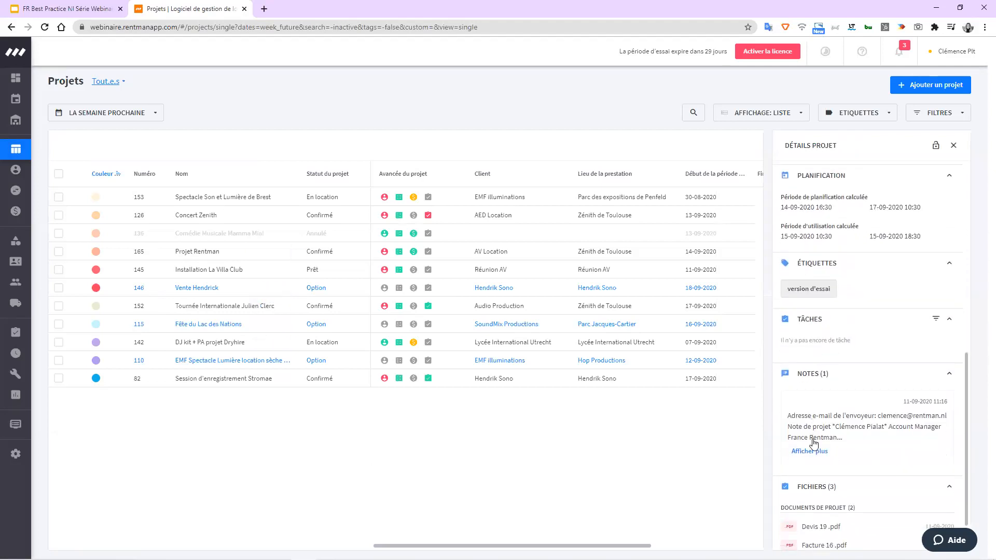
left_click(814, 453)
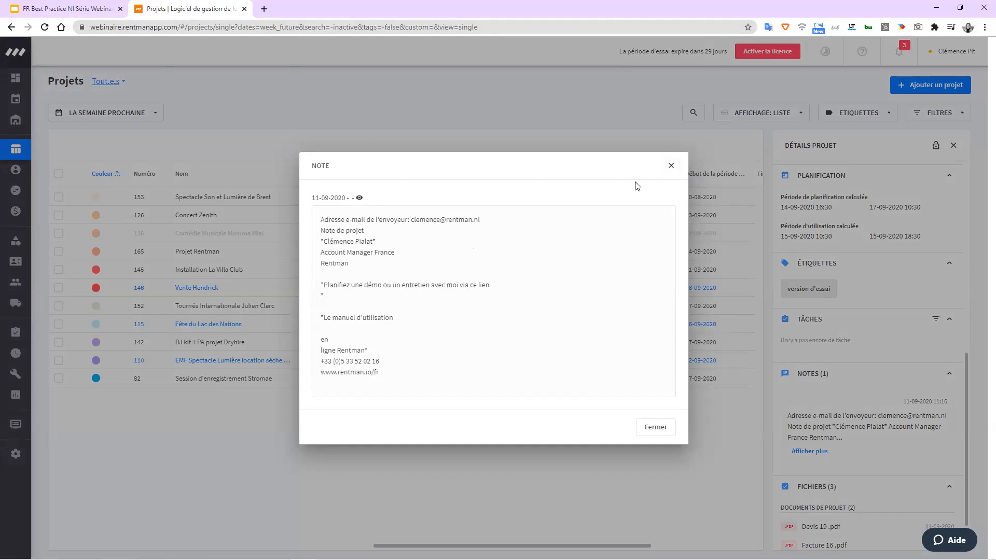
left_click(671, 165)
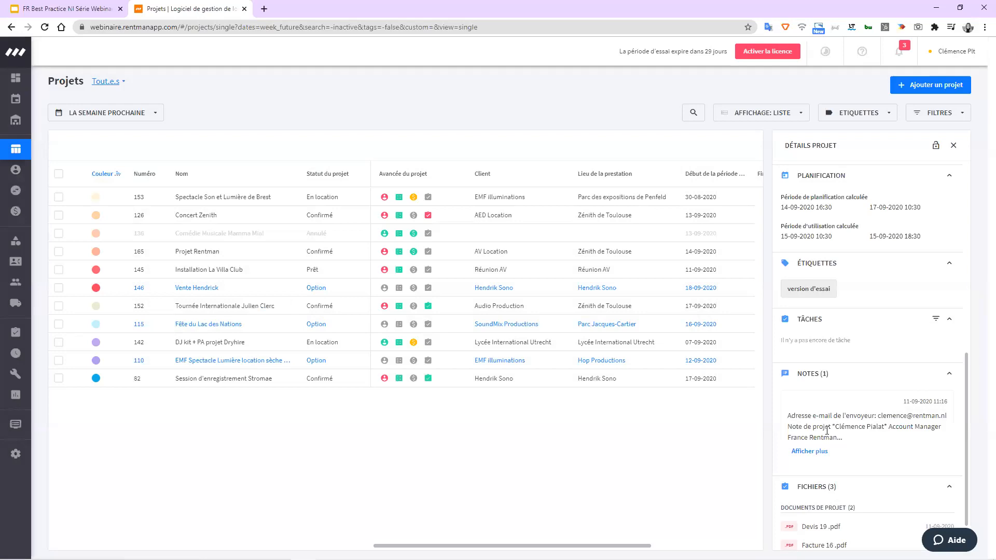
scroll(827, 429, "down", 1)
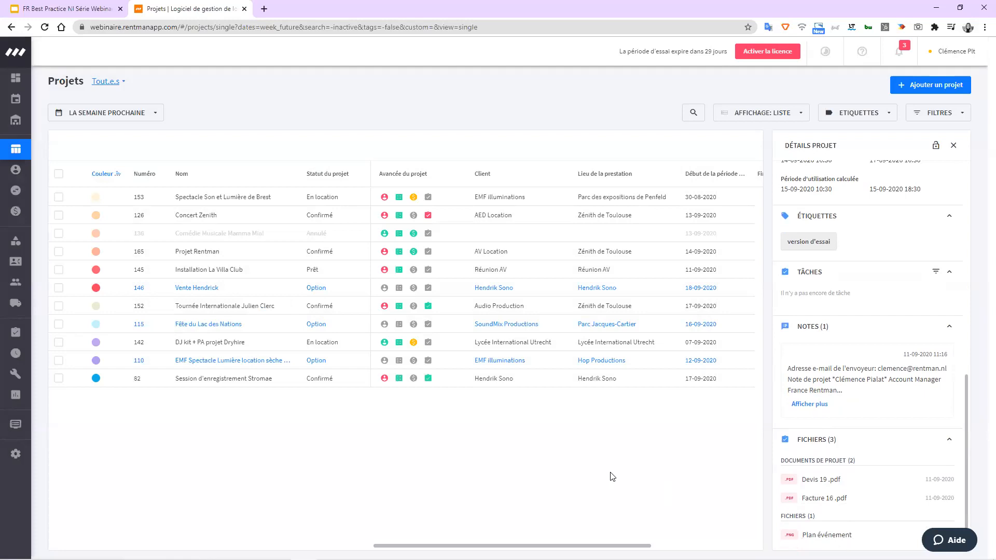
Check the notifications, open their settings and review the e-mail, mobile app and desktop preferences for every category.
left_click(904, 51)
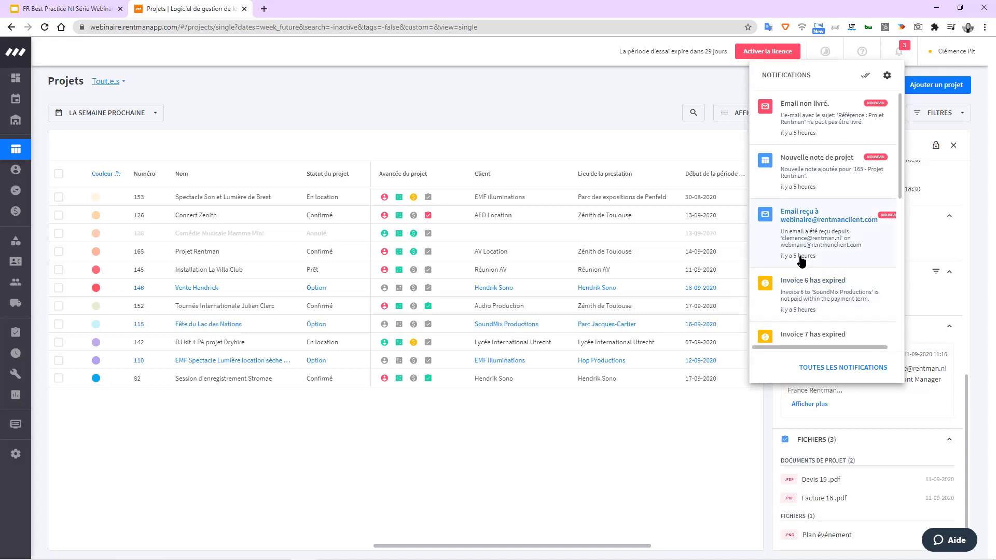
left_click(887, 76)
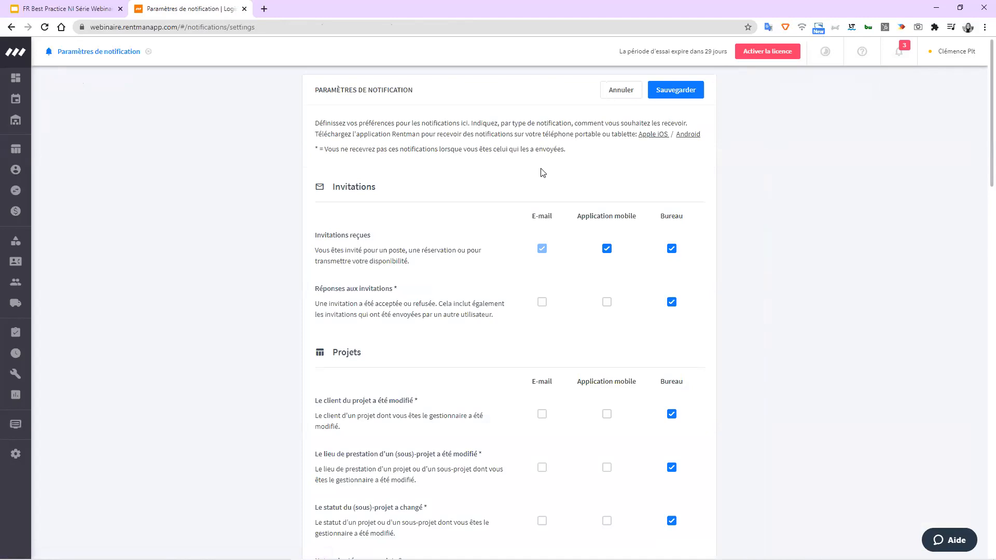
scroll(548, 217, "down", 3)
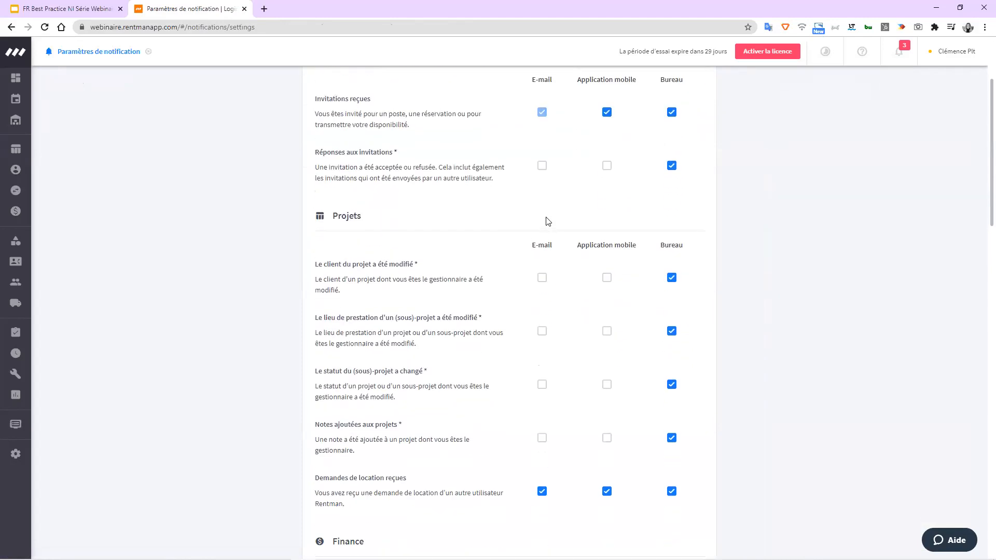
scroll(563, 235, "down", 2)
scroll(564, 237, "down", 5)
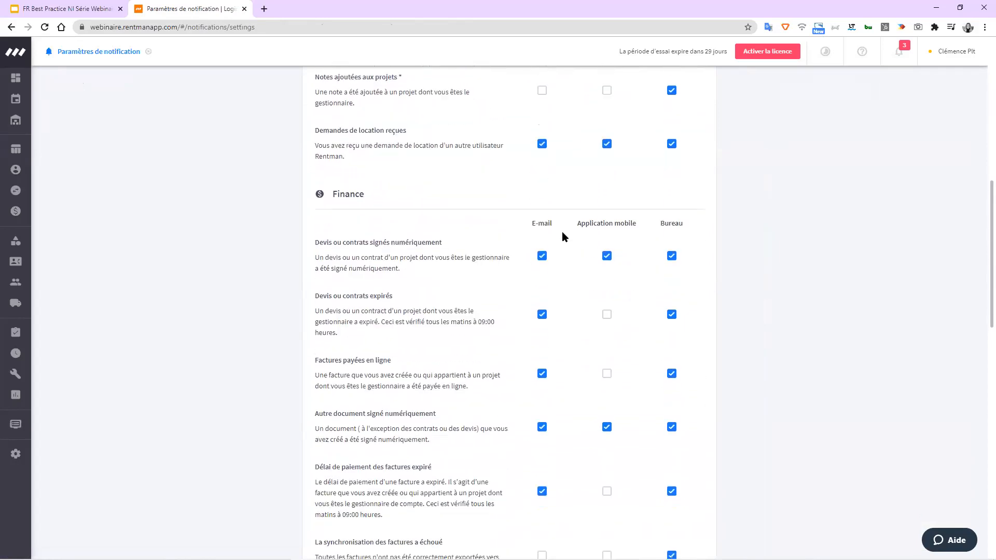
scroll(562, 232, "down", 1)
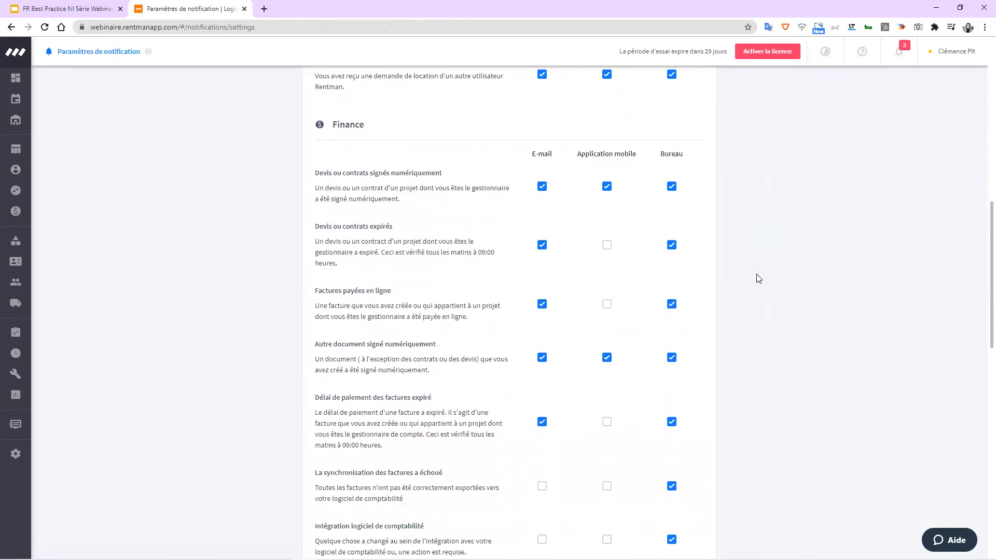
scroll(758, 278, "down", 6)
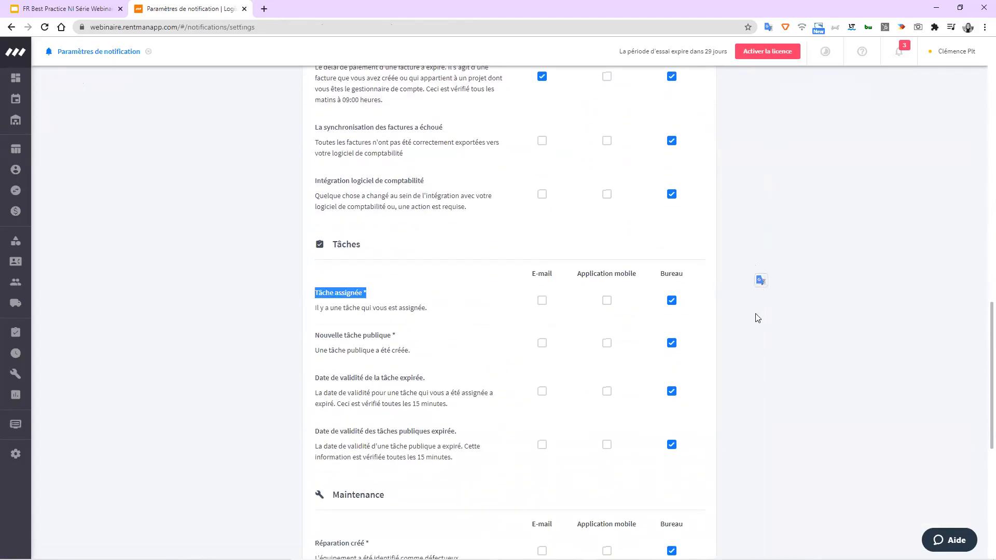
scroll(737, 323, "down", 2)
scroll(736, 324, "down", 6)
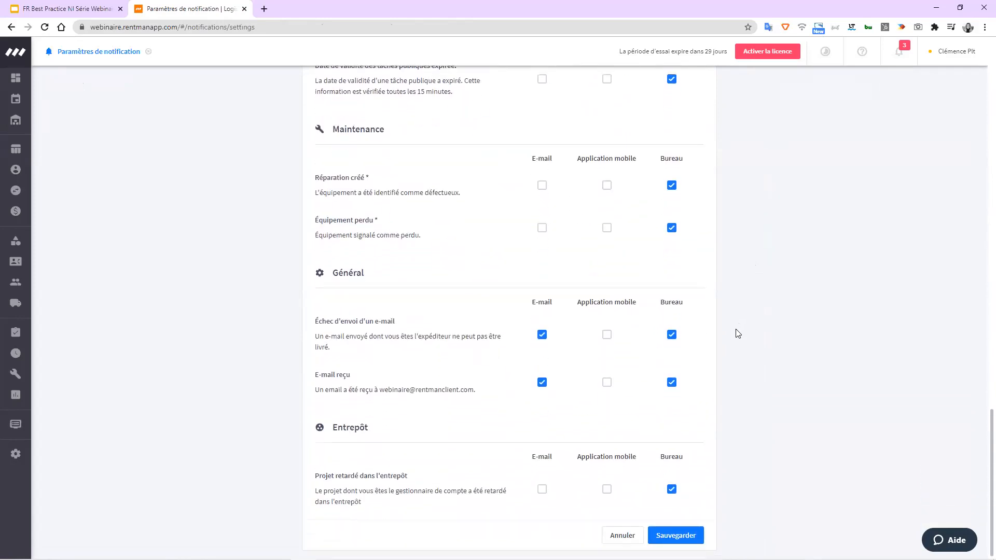
scroll(738, 333, "up", 8)
scroll(737, 333, "up", 9)
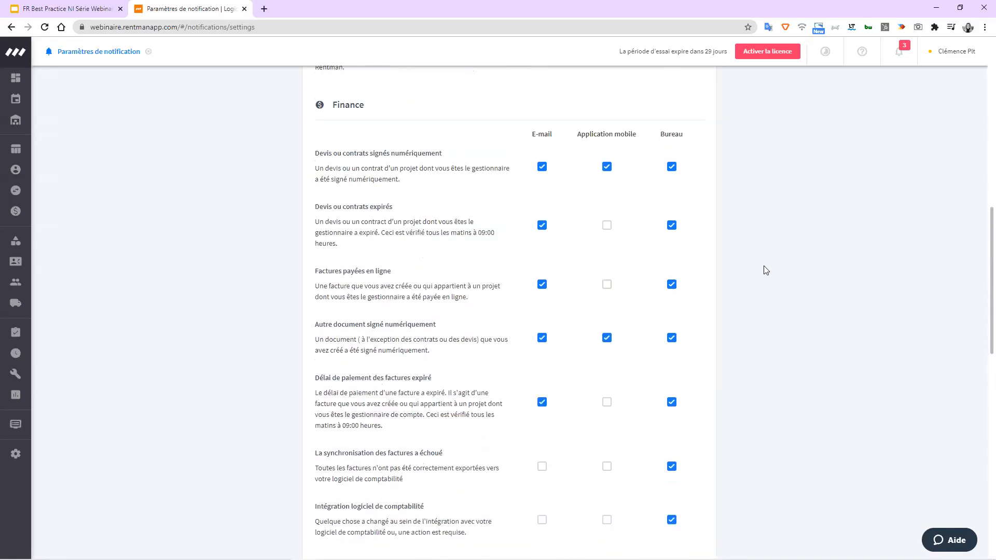
scroll(767, 258, "up", 3)
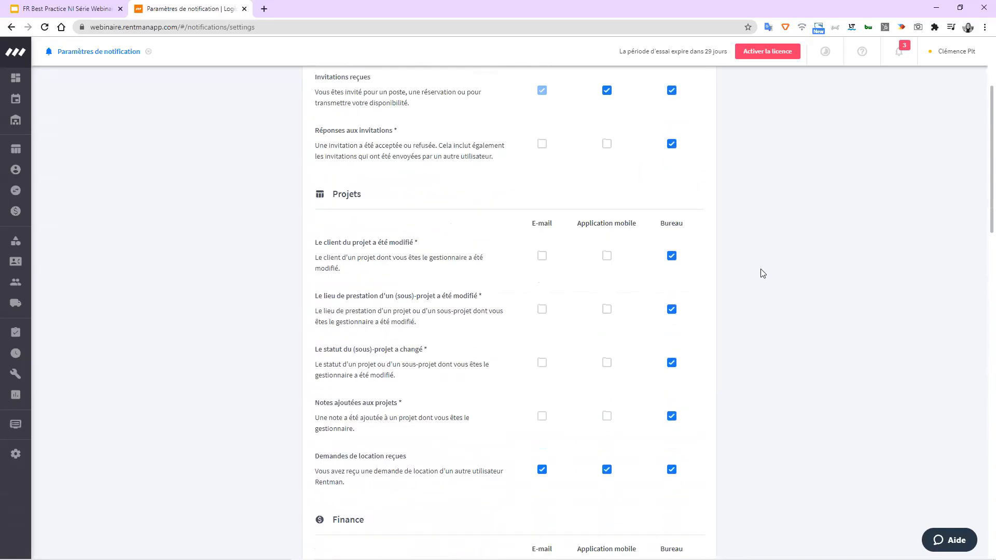
scroll(189, 400, "up", 3)
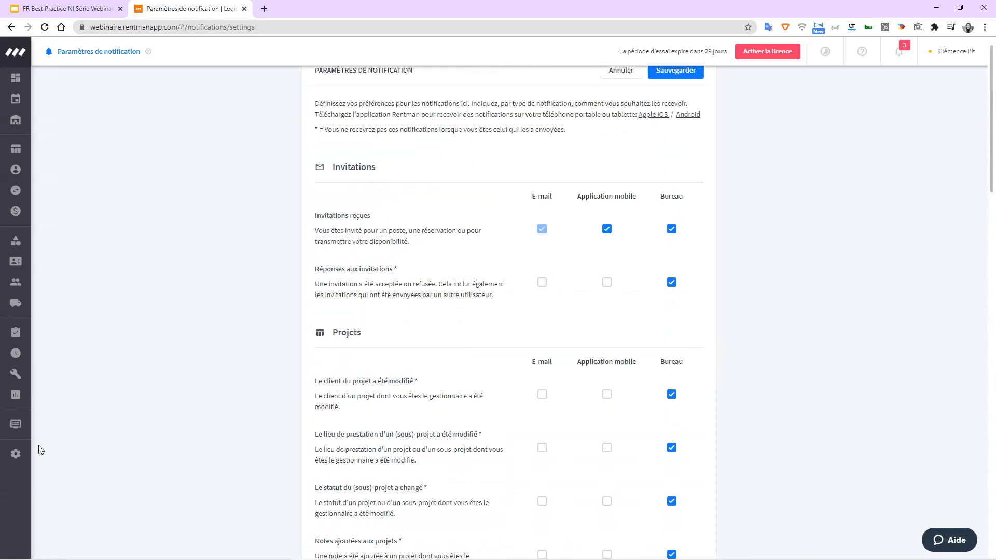
Open the Communication settings in the configuration and examine the available sender accounts for outgoing e-mails (Envoyer depuis).
mouse_move(21, 459)
left_click(61, 460)
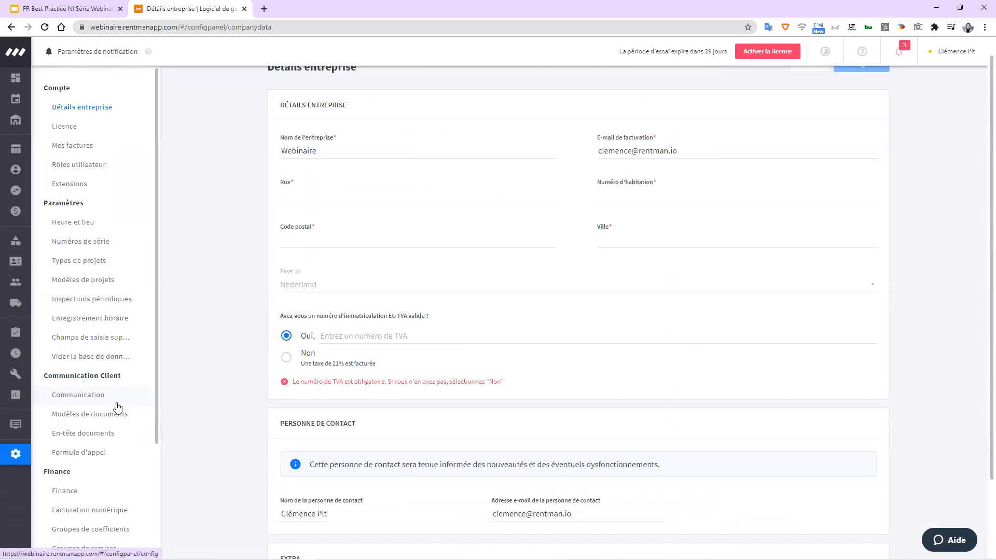
mouse_move(25, 472)
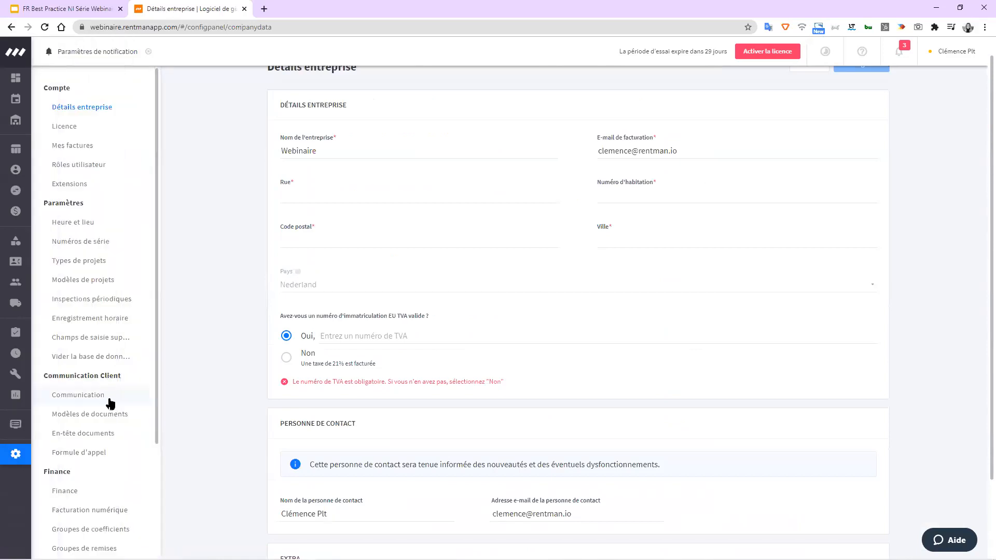
left_click(109, 403)
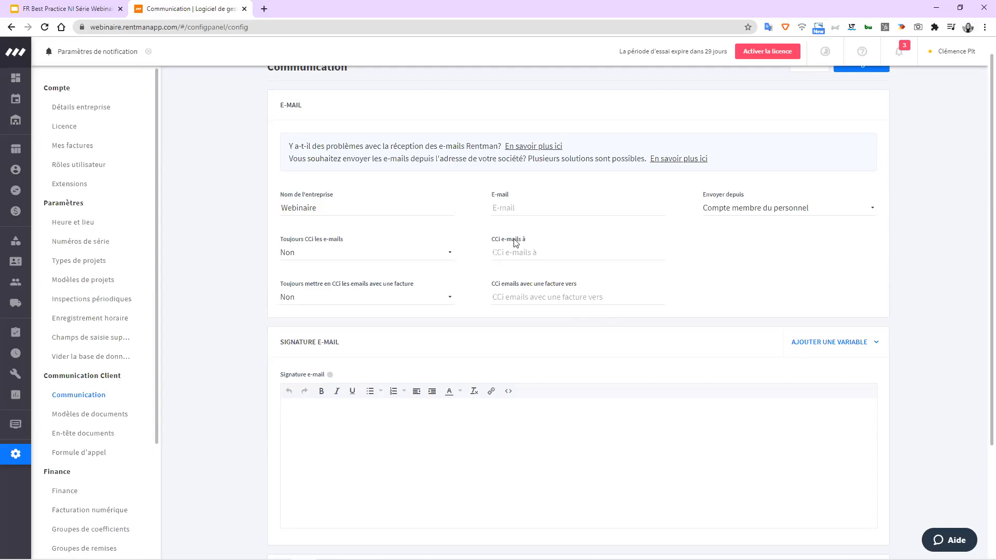
left_click(841, 214)
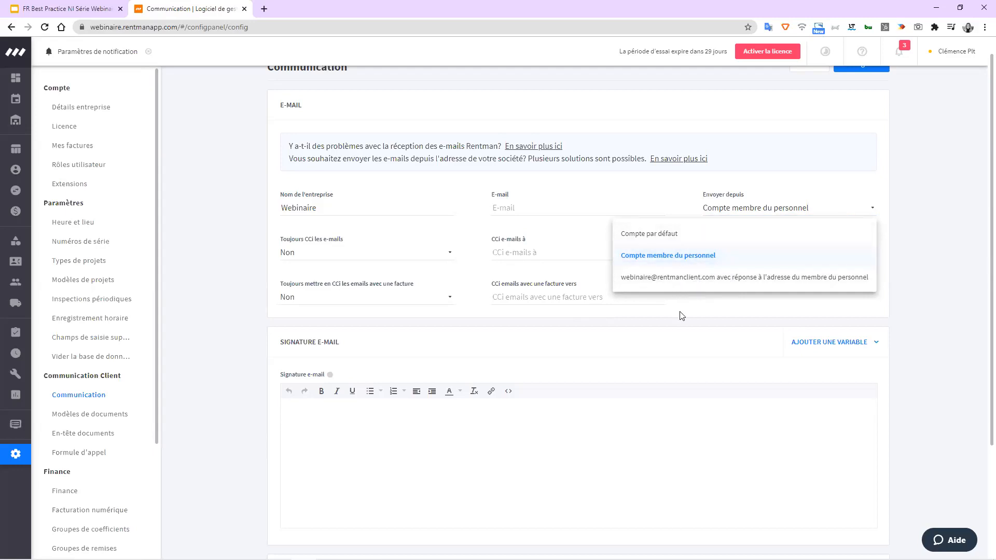
left_click(933, 202)
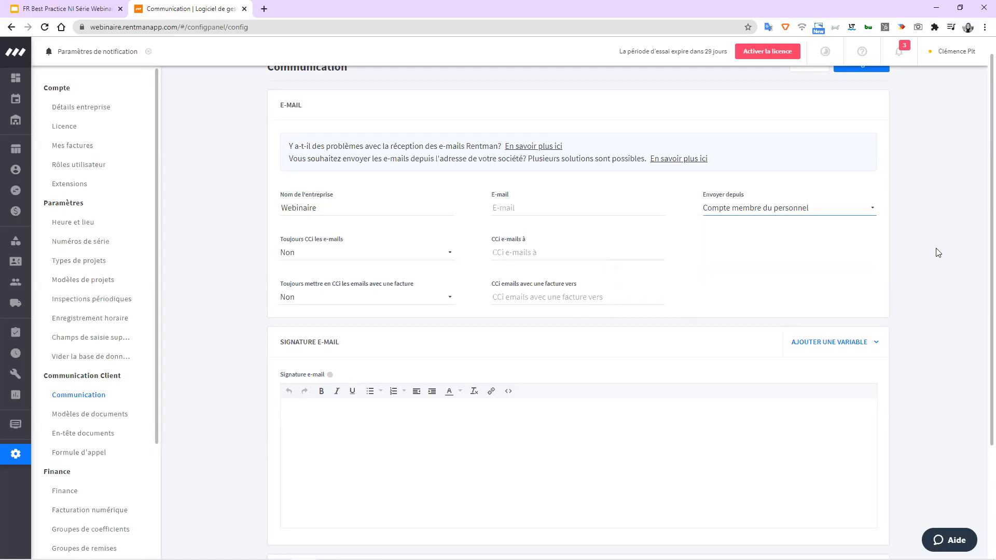
Insert the connected user's first name variable (Prénom) into the e-mail signature.
scroll(938, 253, "down", 1)
left_click(557, 377)
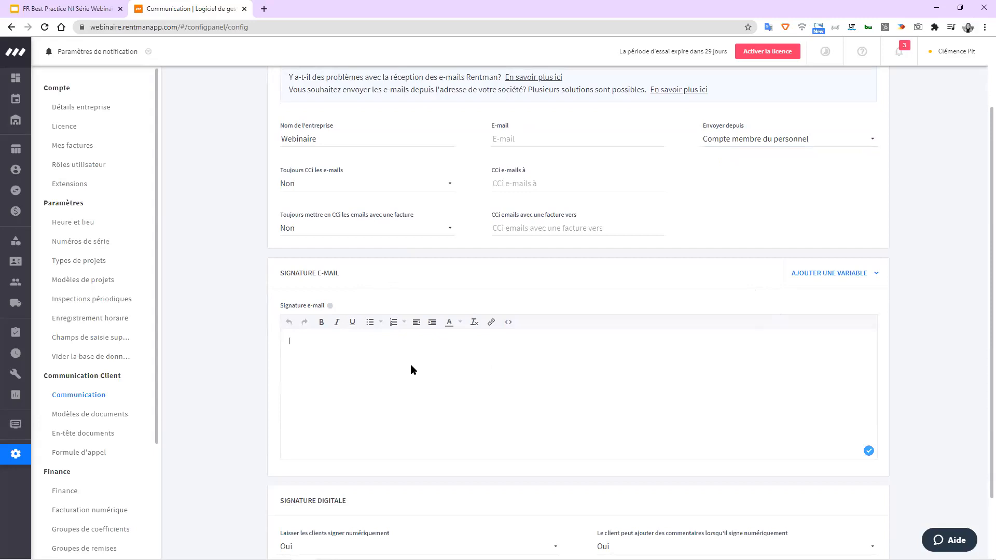
left_click(790, 275)
left_click(805, 313)
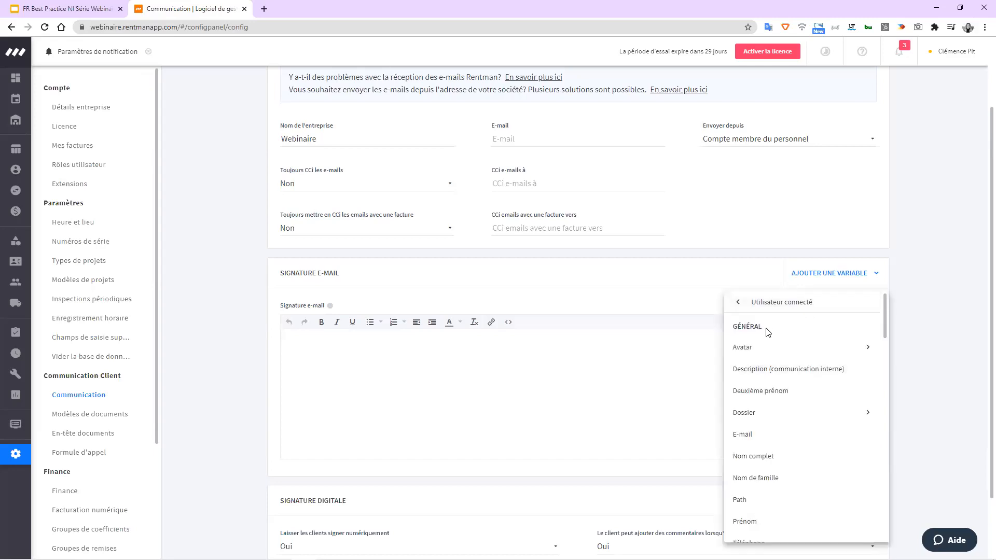
scroll(777, 368, "down", 2)
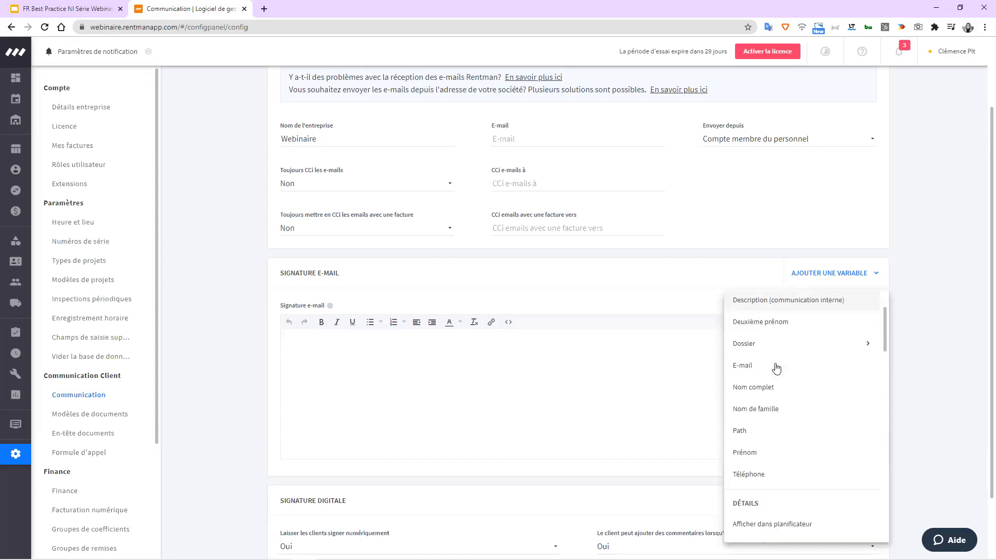
left_click(766, 453)
Insert the connected user's last name variable (Nom de famille) after the first name variable in the e-mail signature.
left_click(388, 342)
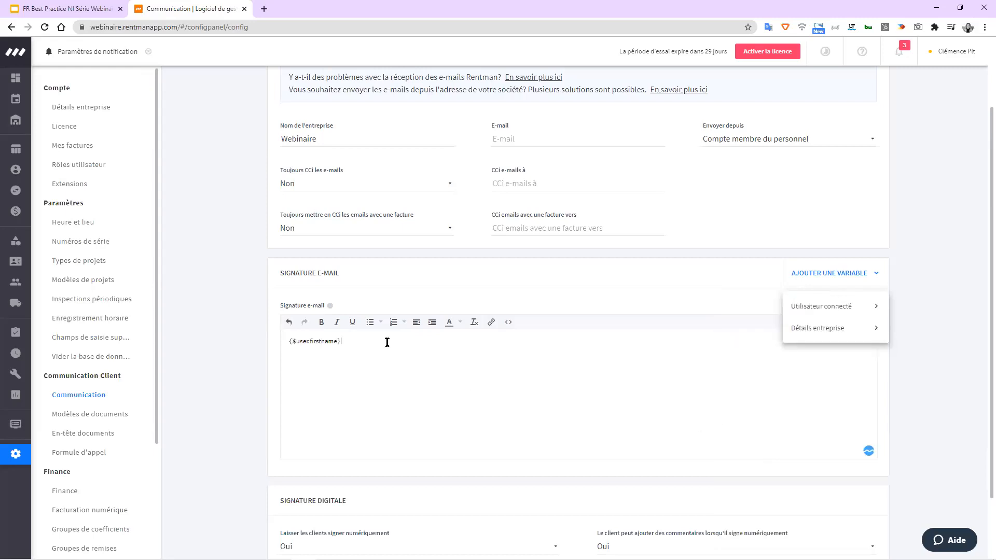
left_click(836, 316)
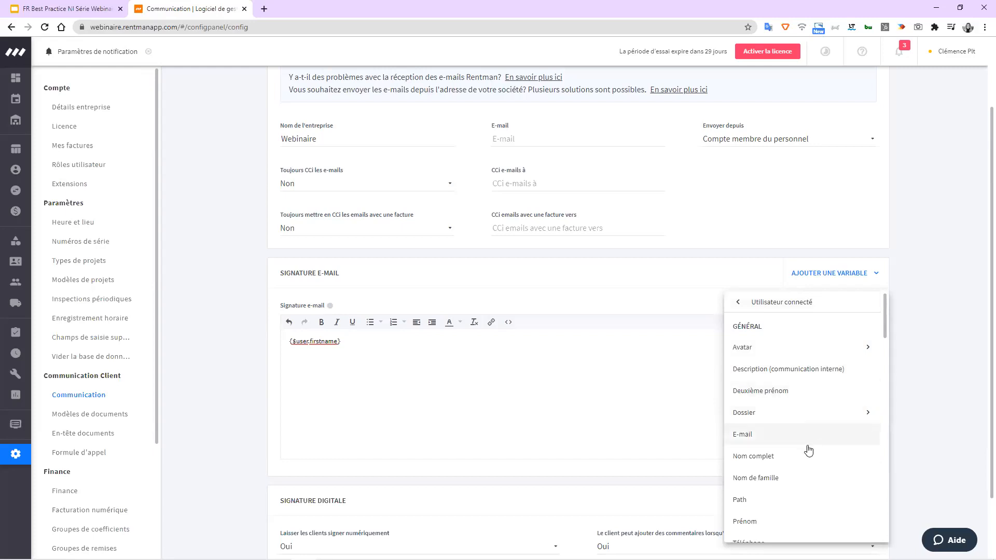
left_click(805, 478)
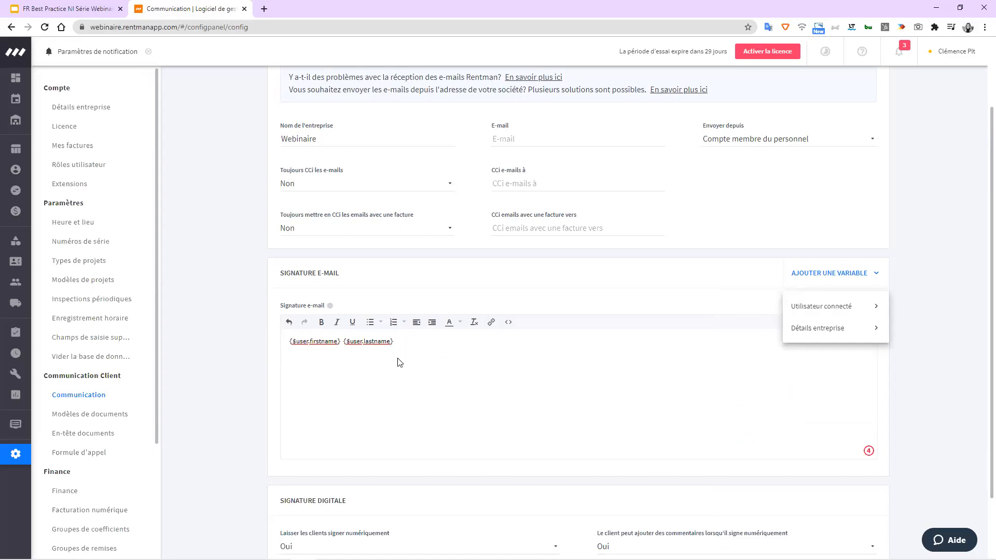
triple_click(289, 344)
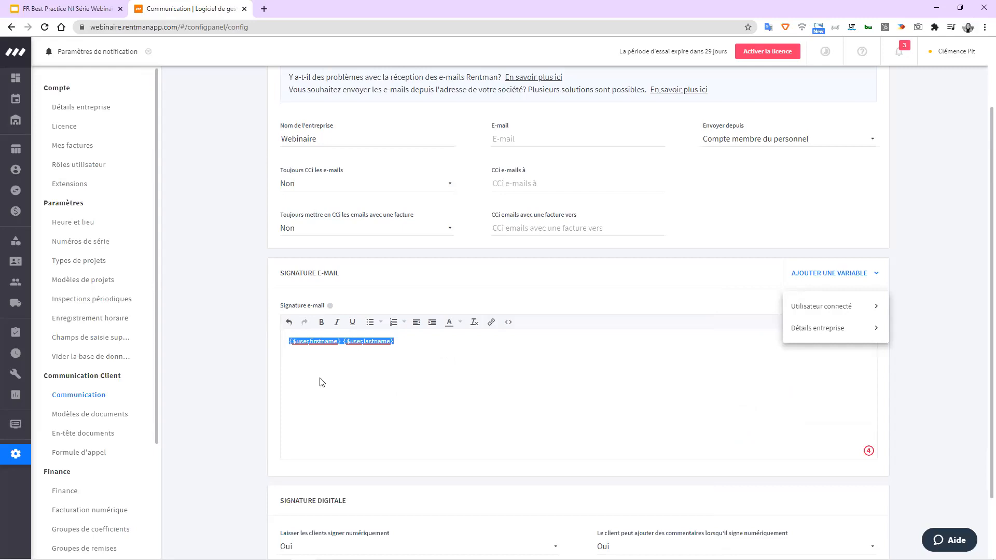
Save the Communication settings and close the page, choosing to save the pending changes anyway.
scroll(518, 378, "down", 2)
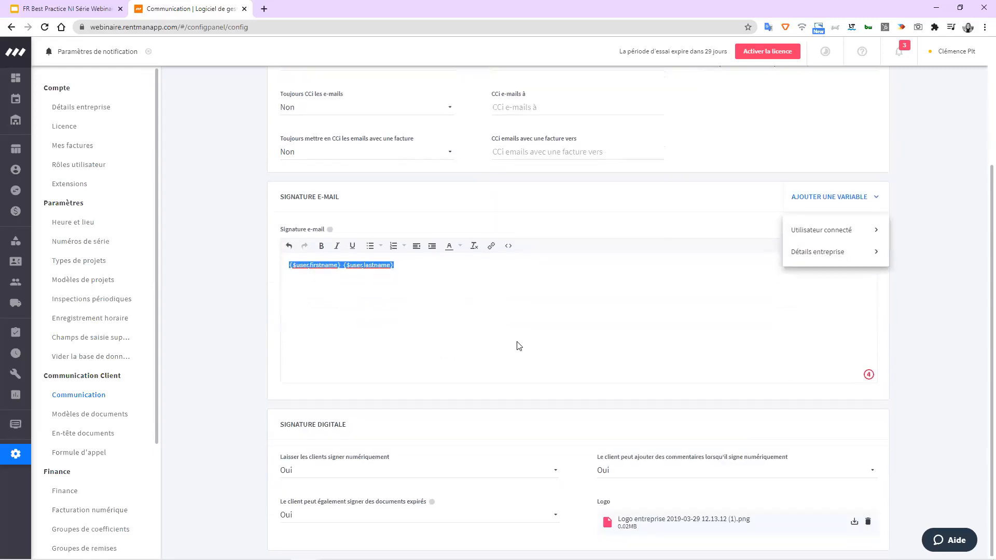
scroll(519, 346, "up", 3)
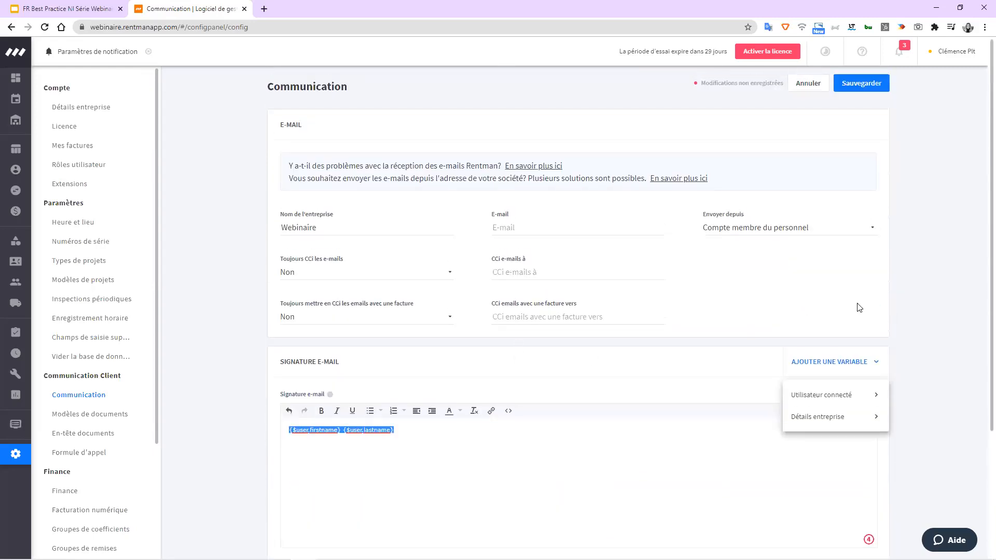
left_click(861, 83)
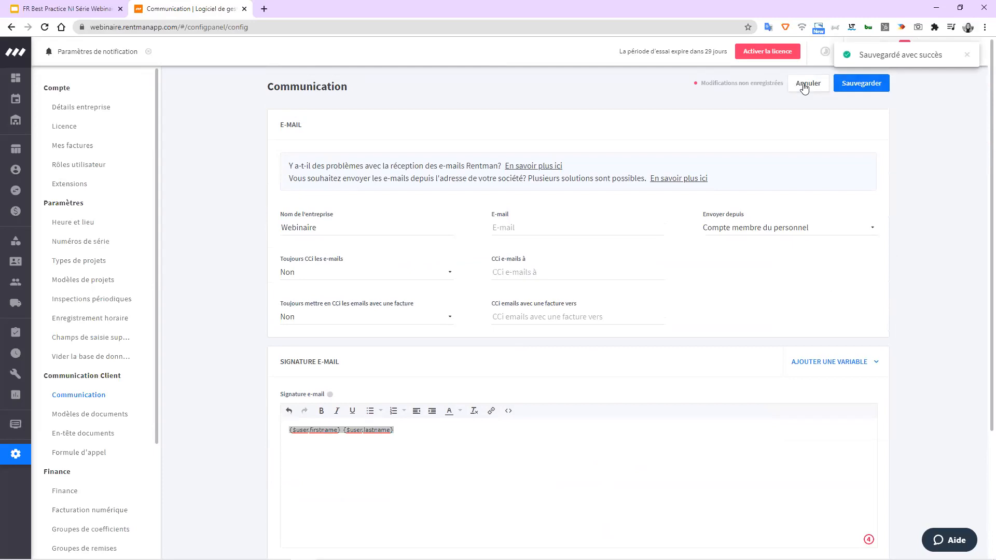
left_click(805, 84)
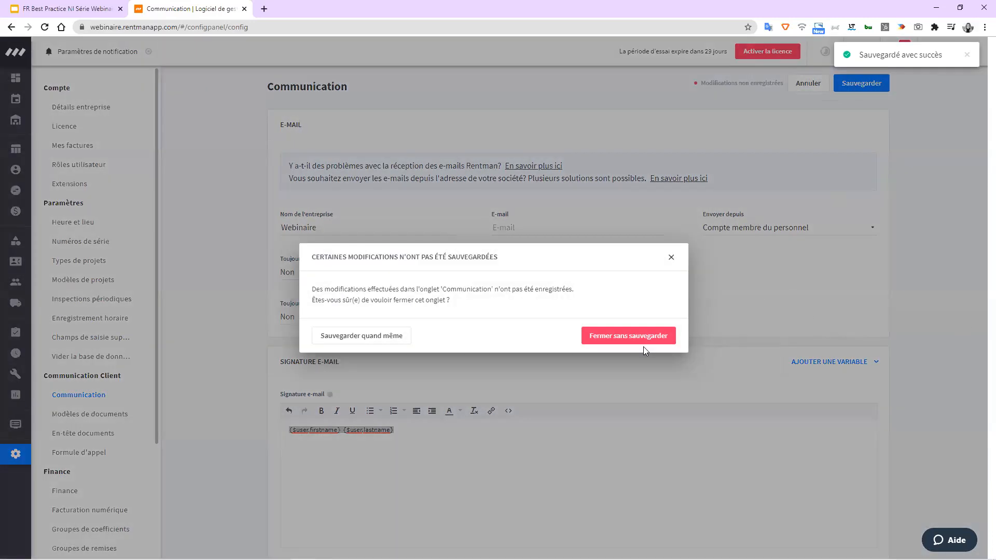
left_click(395, 338)
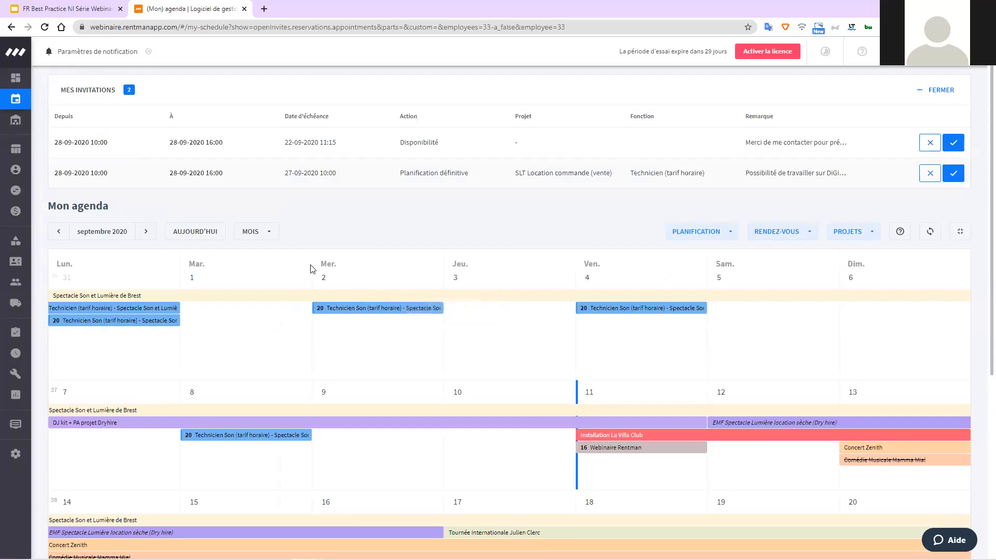
Look through the personal agenda, and open the dashboard to review its schedule, tasks and invitations.
scroll(251, 275, "down", 2)
scroll(252, 280, "up", 2)
left_click(18, 84)
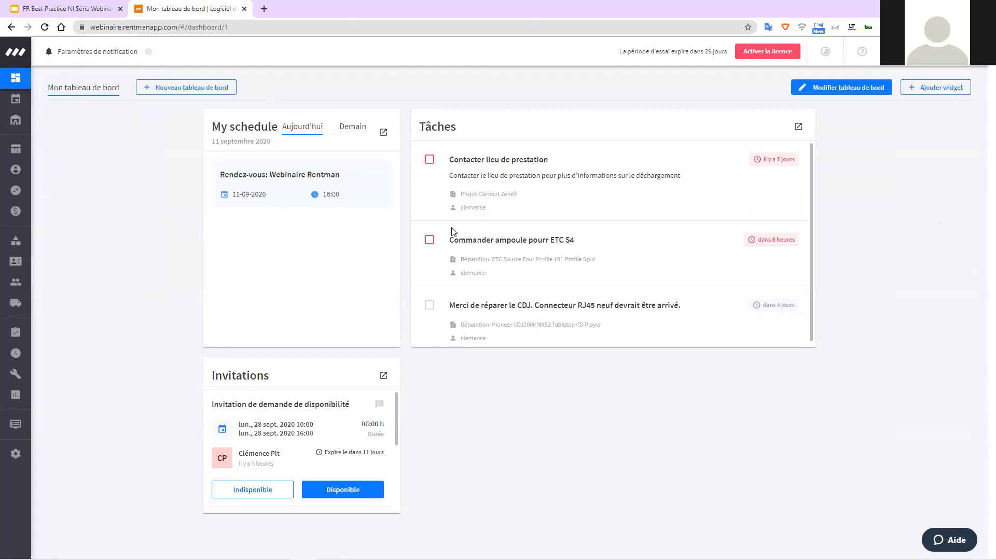
scroll(463, 211, "down", 1)
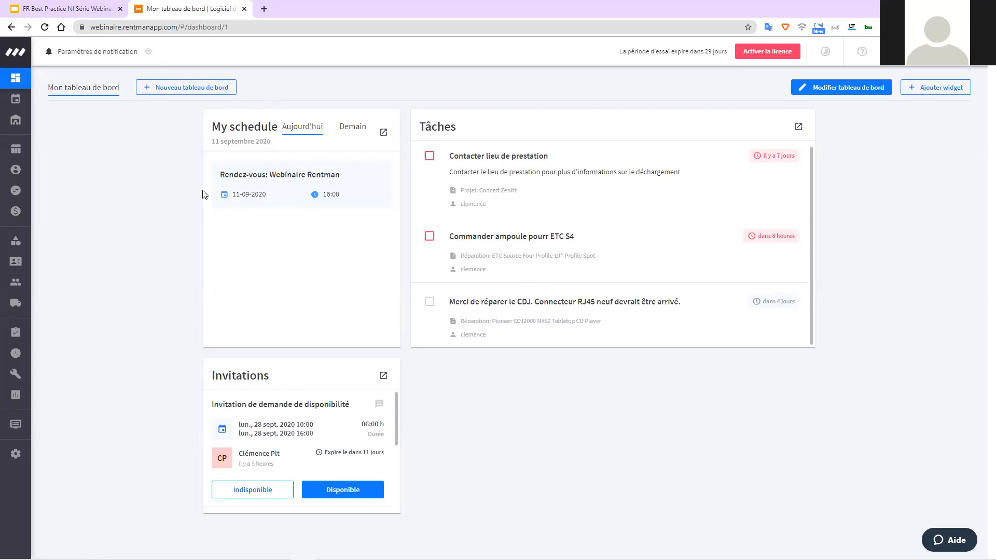
Create a new dashboard named Revenus.
left_click(186, 92)
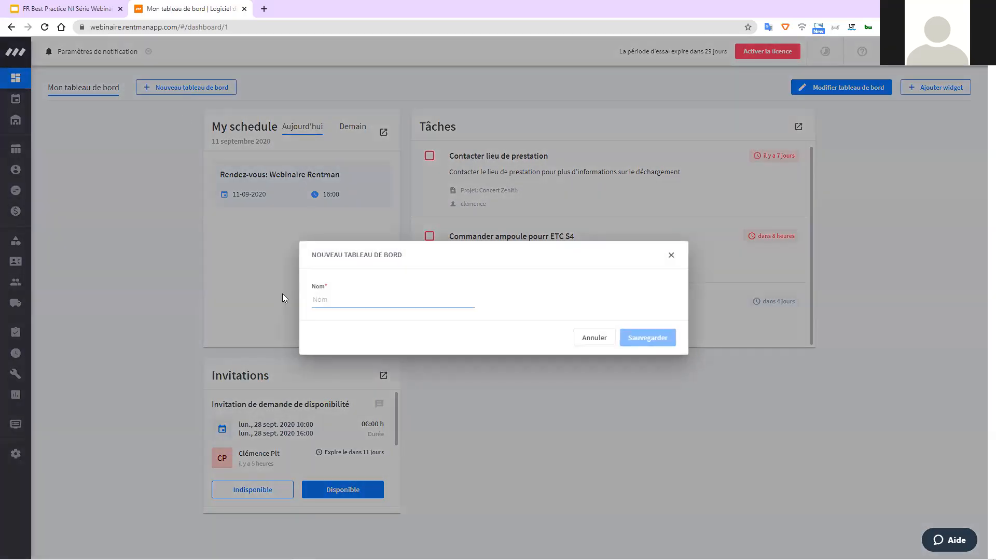
type("Revenus")
left_click(403, 282)
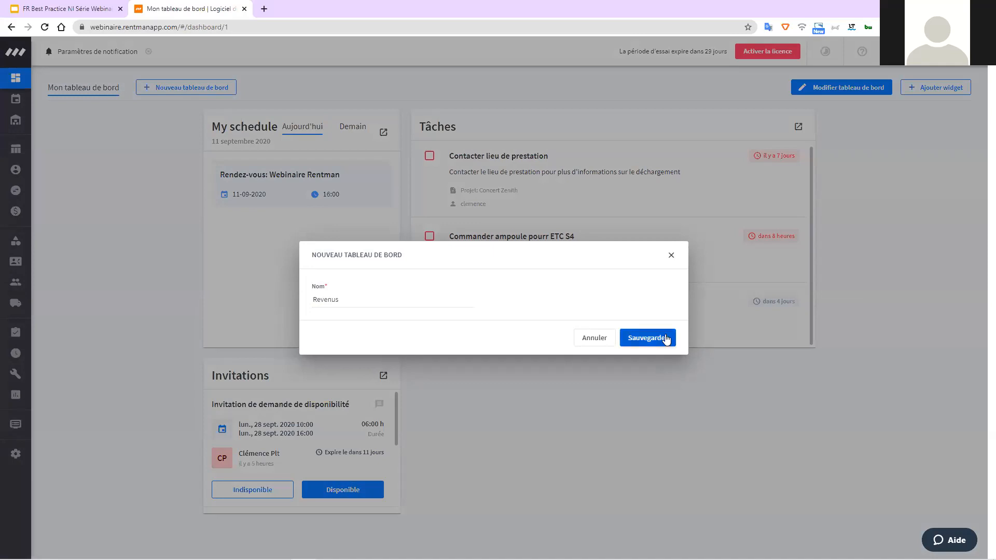
left_click(667, 339)
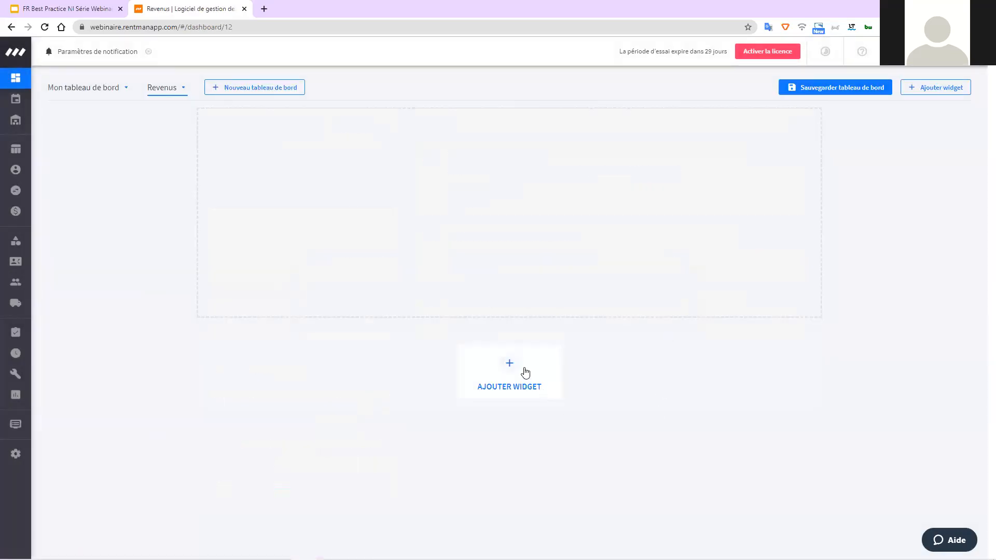
Add the widgets Chiffre d'affaires (graphique circulaire), Revenus (graphique à barres) and Factures en attente to the Revenus dashboard and save it.
left_click(526, 372)
left_click(521, 373)
left_click(432, 362)
left_click(320, 375)
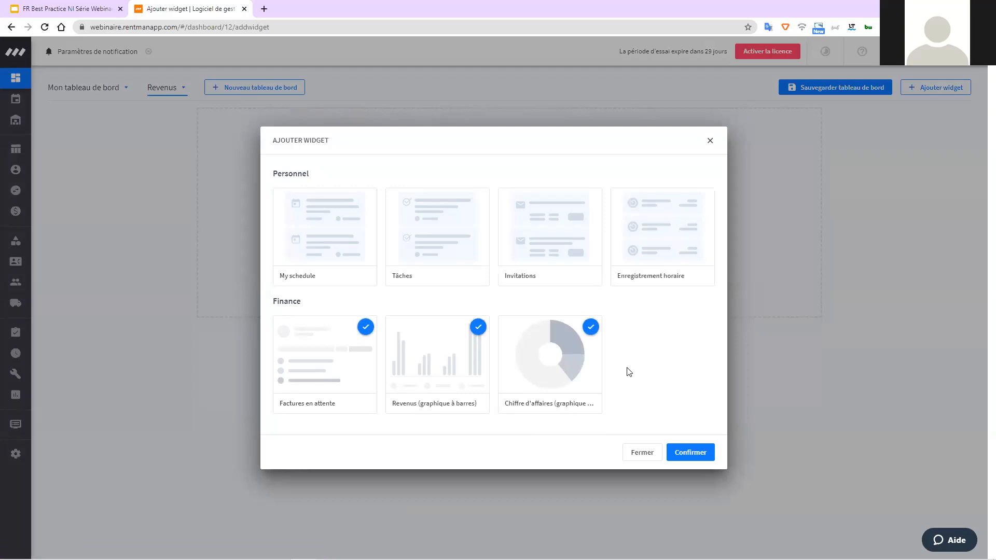
left_click(690, 452)
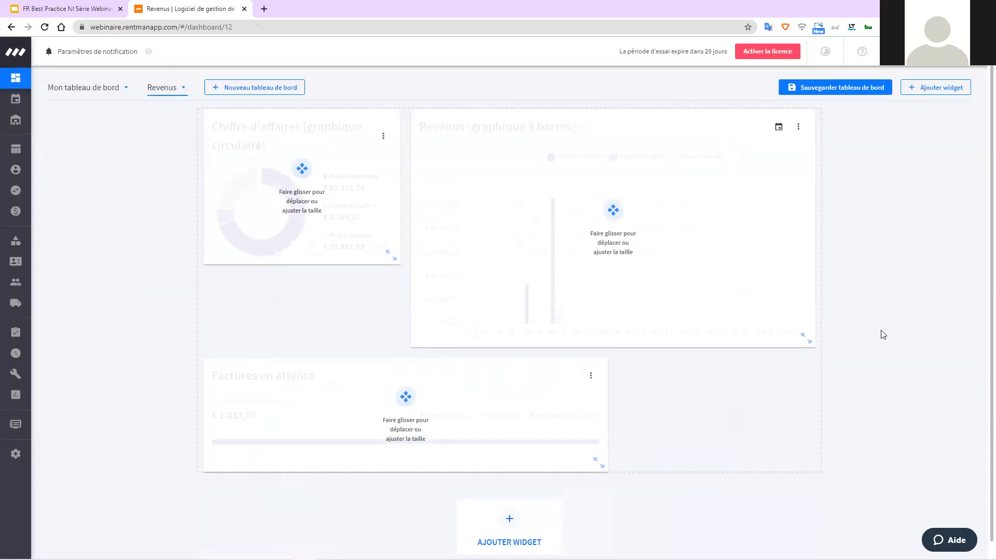
left_click(869, 89)
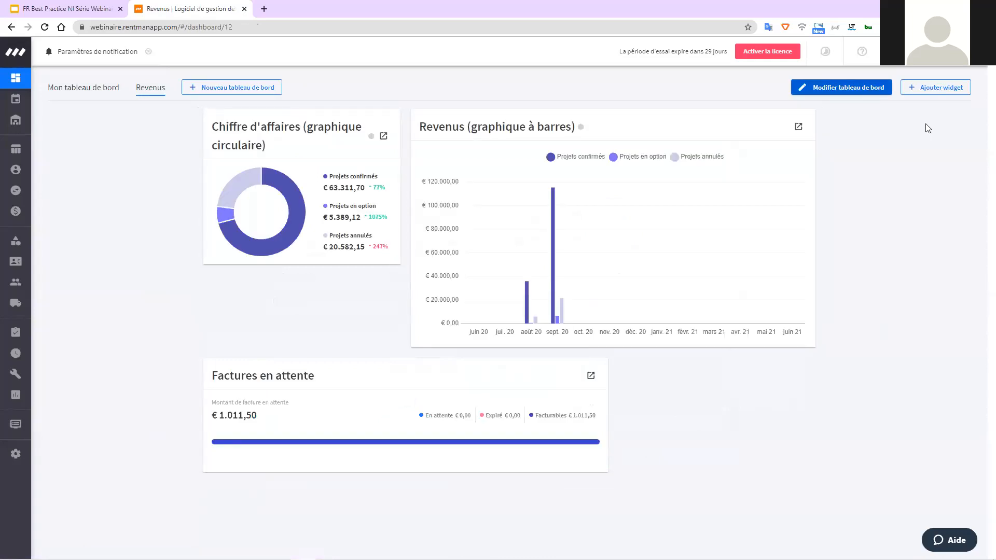
Switch to Mon tableau de bord and back to Revenus to compare the two dashboards.
left_click(82, 87)
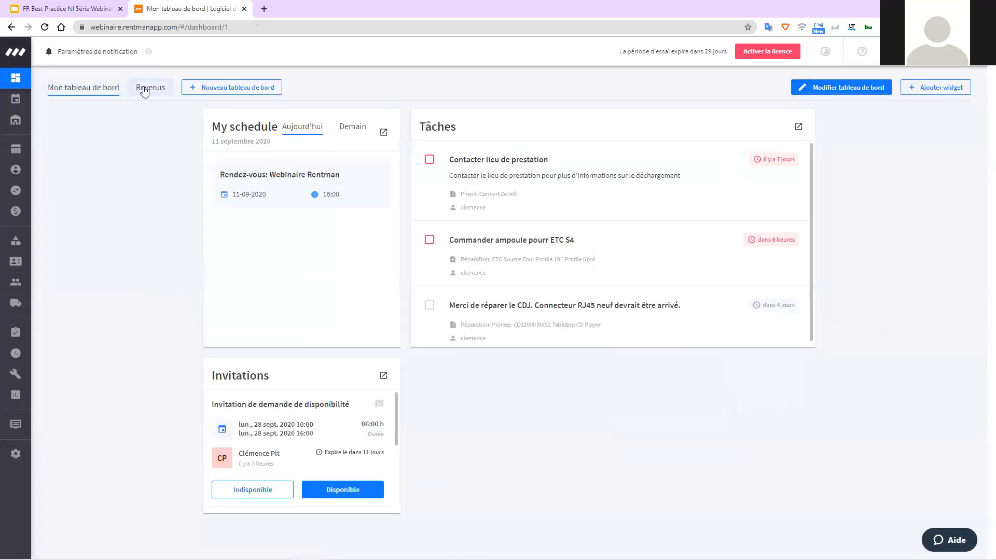
left_click(148, 88)
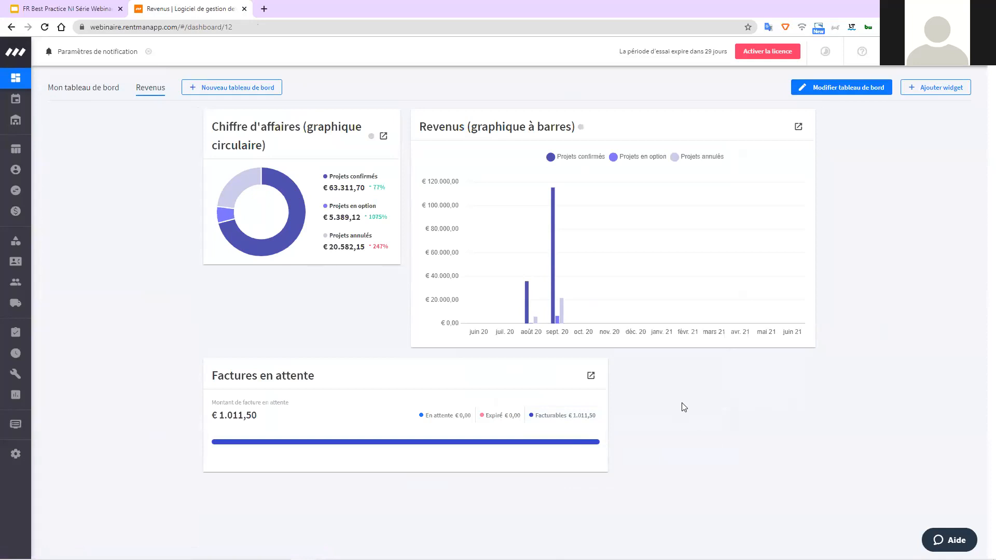
Open the configuration and look through its settings for account, parameters, client communication and finance.
mouse_move(36, 138)
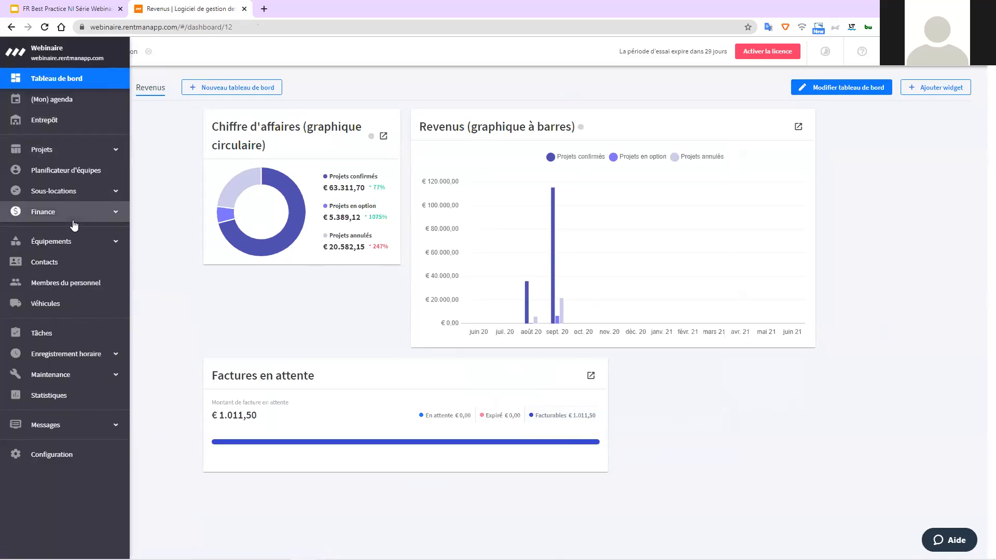
left_click(94, 455)
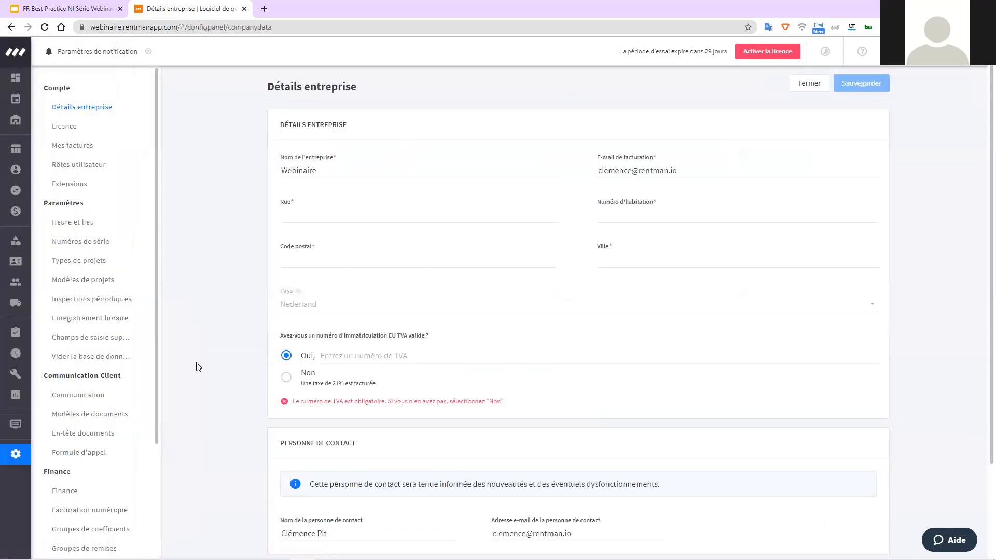
scroll(138, 205, "down", 3)
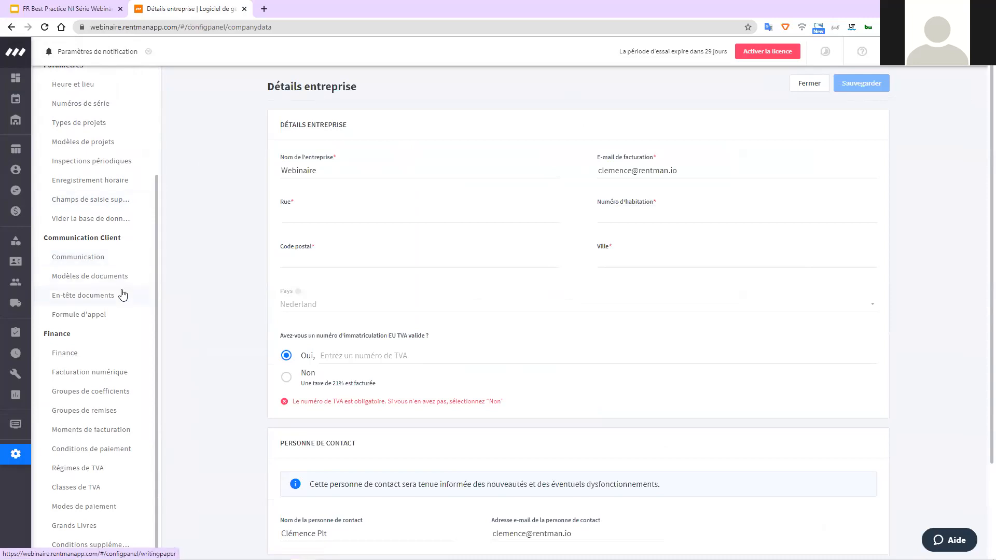
scroll(123, 295, "up", 3)
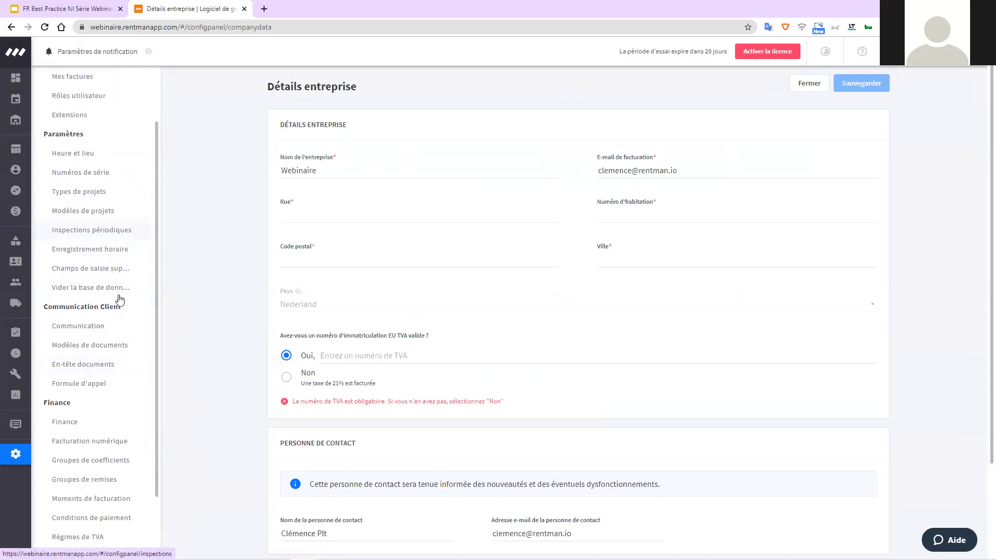
scroll(119, 303, "down", 2)
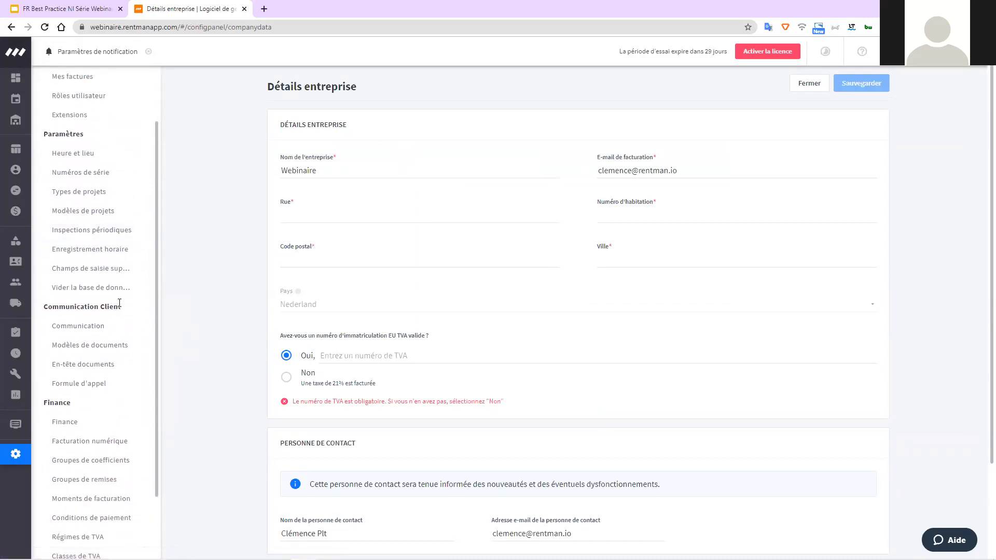
scroll(120, 303, "down", 2)
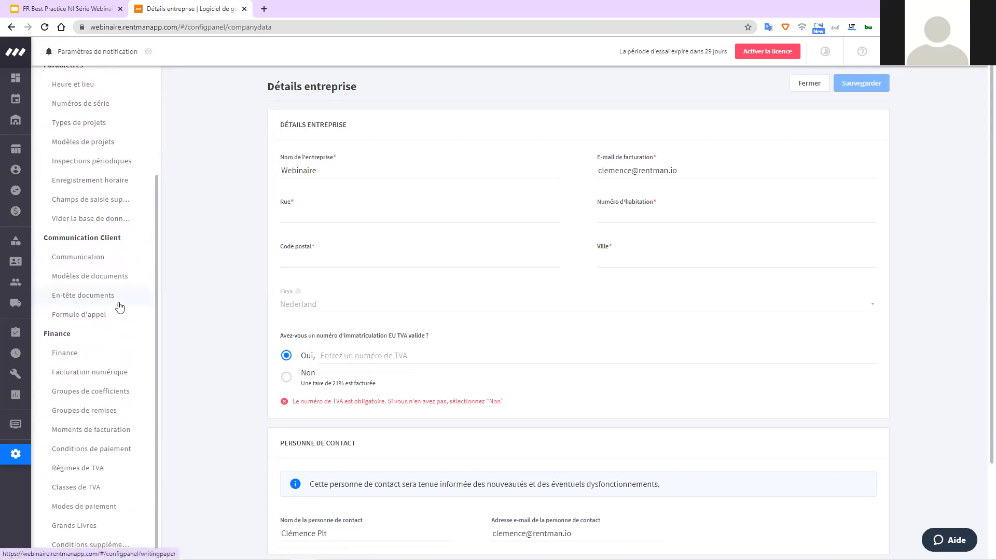
scroll(120, 307, "down", 1)
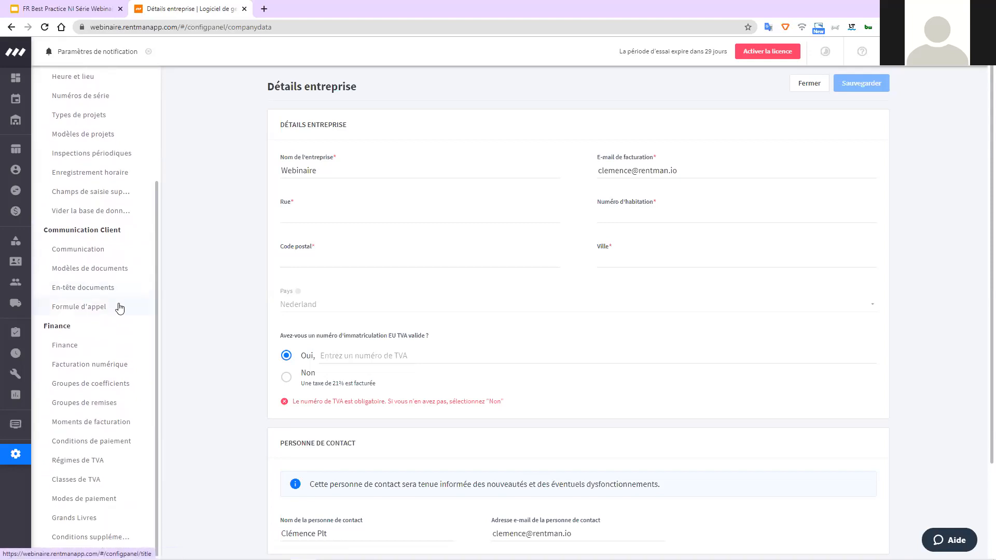
scroll(119, 308, "up", 3)
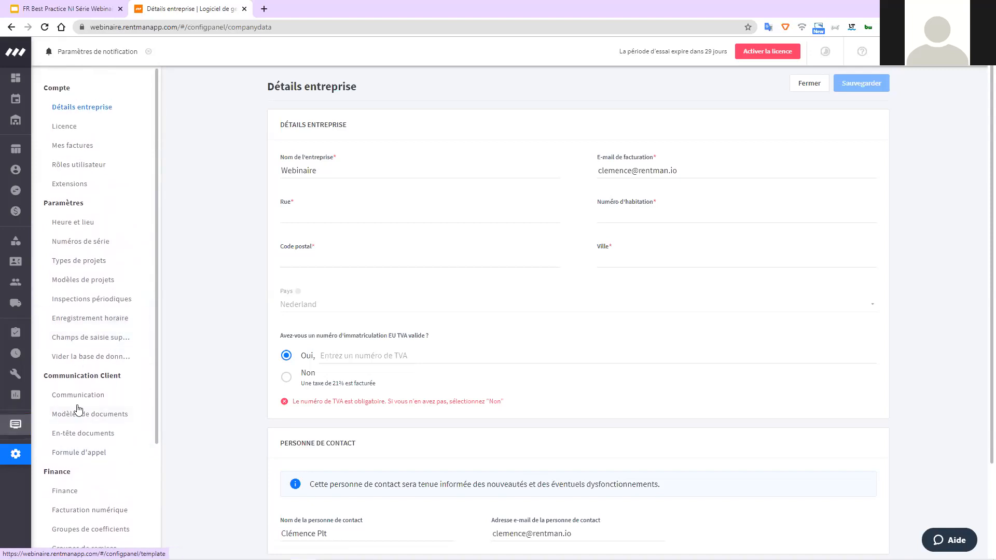
Start a new additional input field (Champs de saisie supplémentaires) named "Champ de saisie supp" and assign it to Projet.
left_click(86, 339)
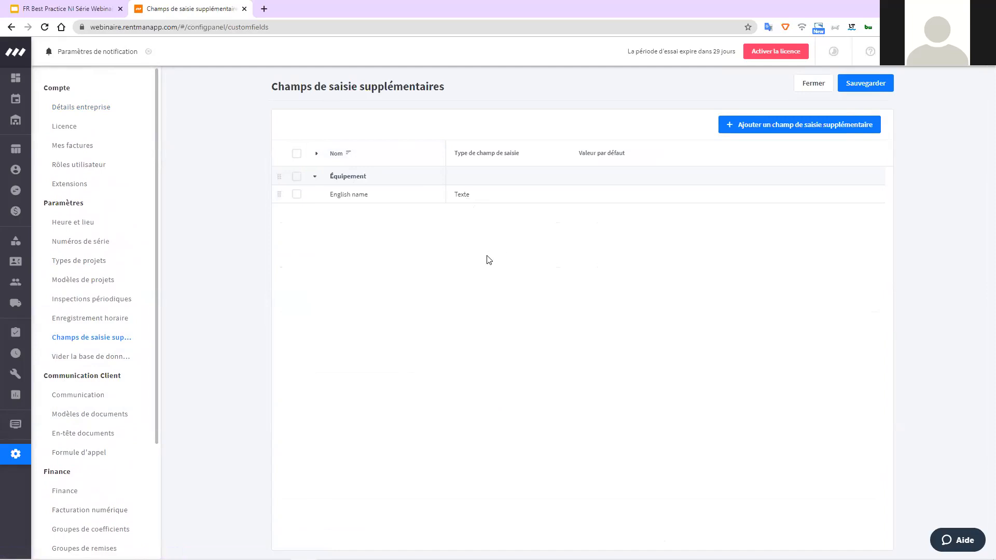
left_click(750, 127)
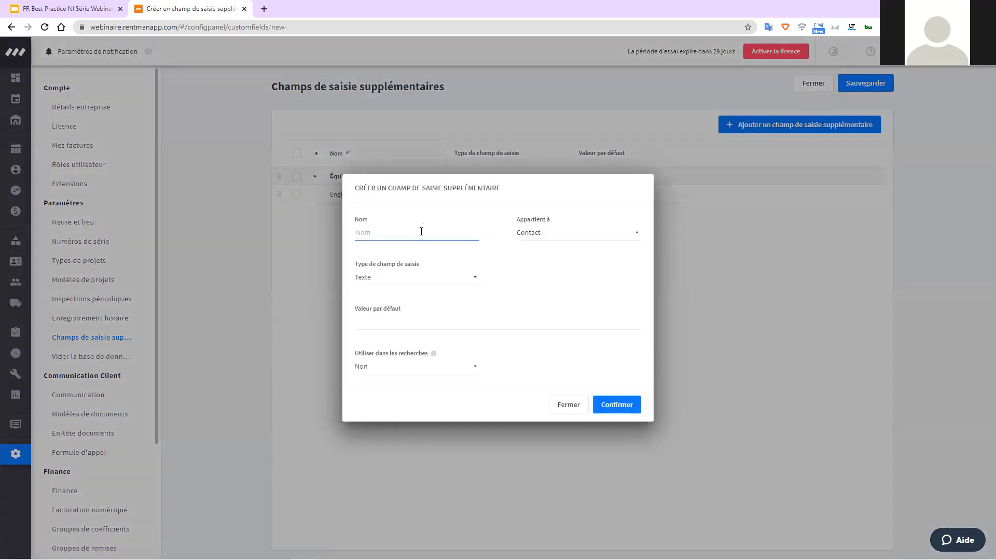
type("Champ de saisie supp")
left_click(590, 234)
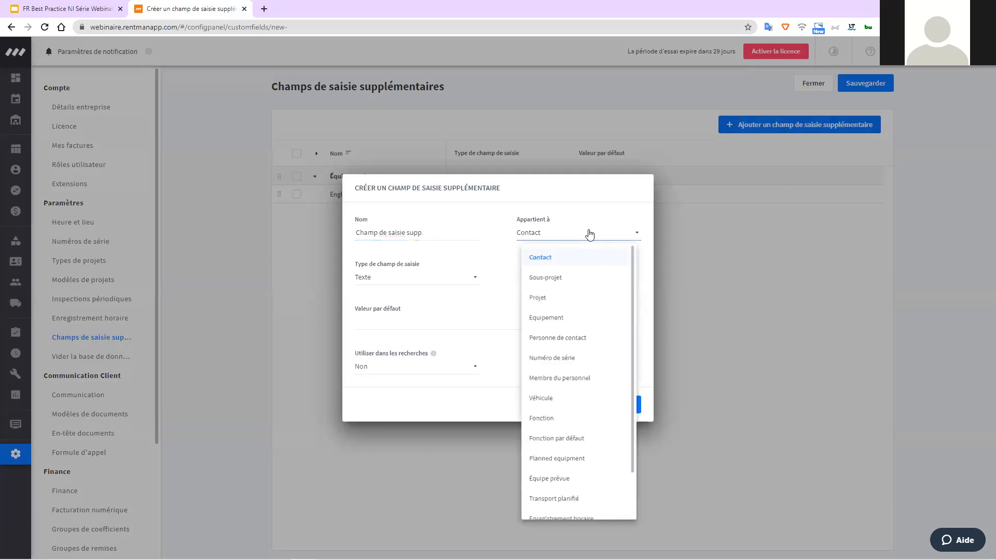
left_click(573, 307)
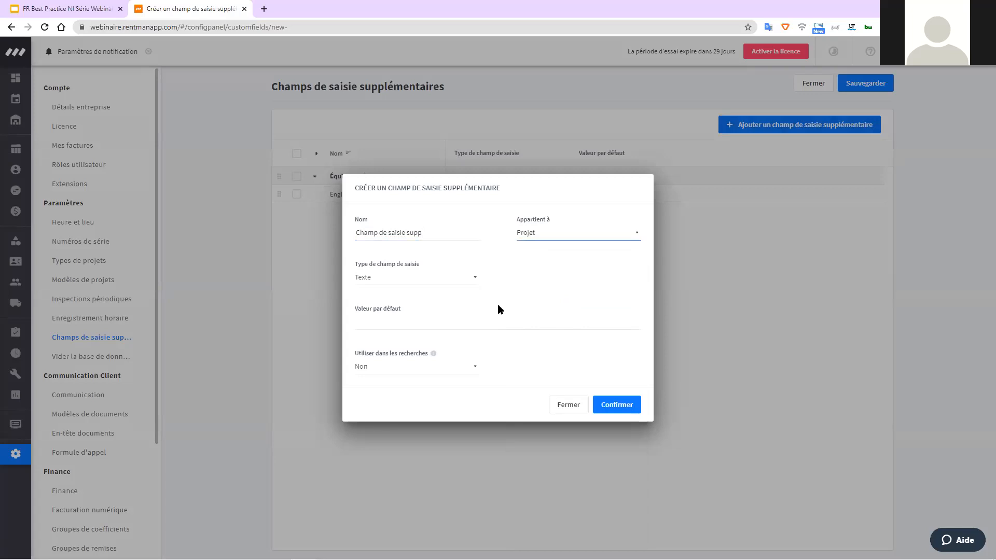
Keep the new field's type as Texte, set its use in searches to Oui and confirm its creation.
left_click(453, 286)
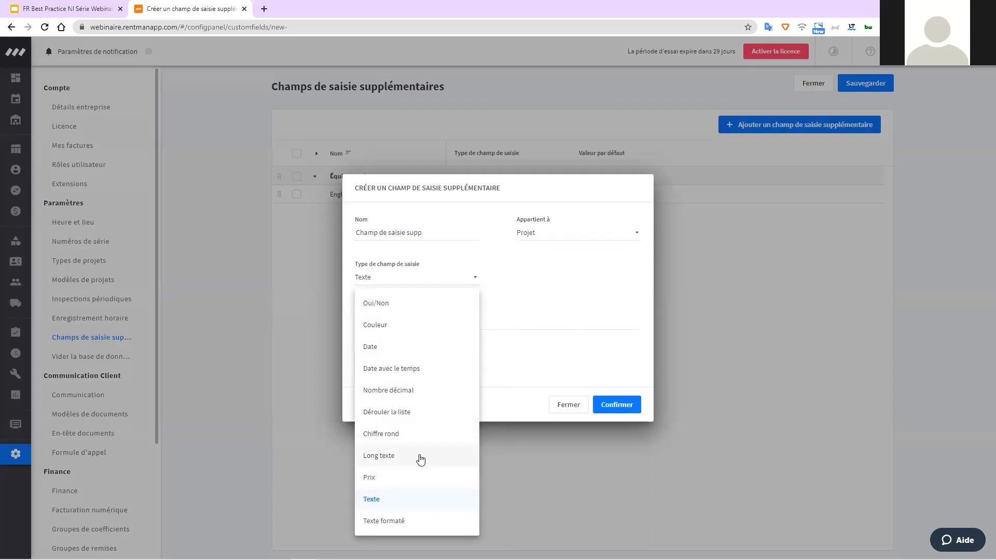
left_click(420, 499)
left_click(405, 325)
left_click(391, 370)
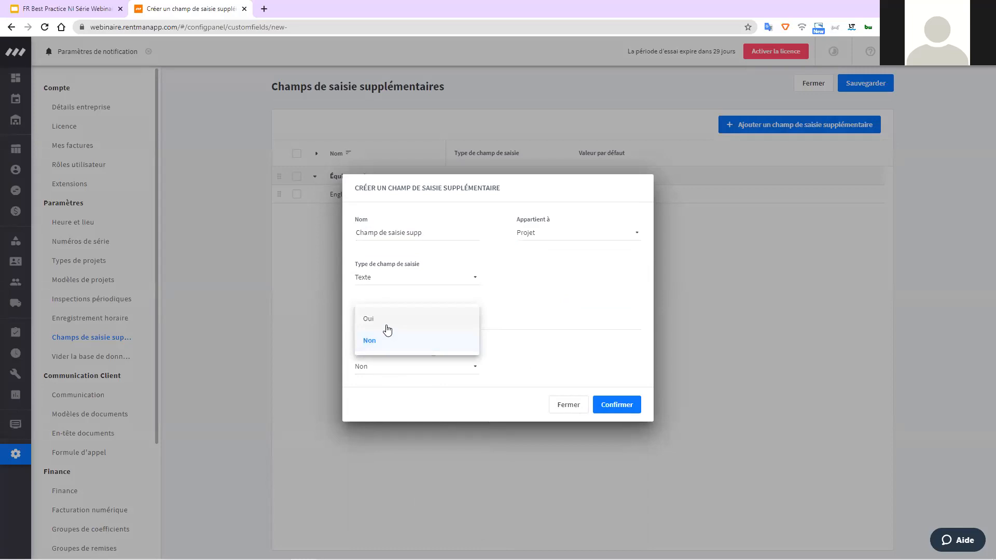
left_click(387, 330)
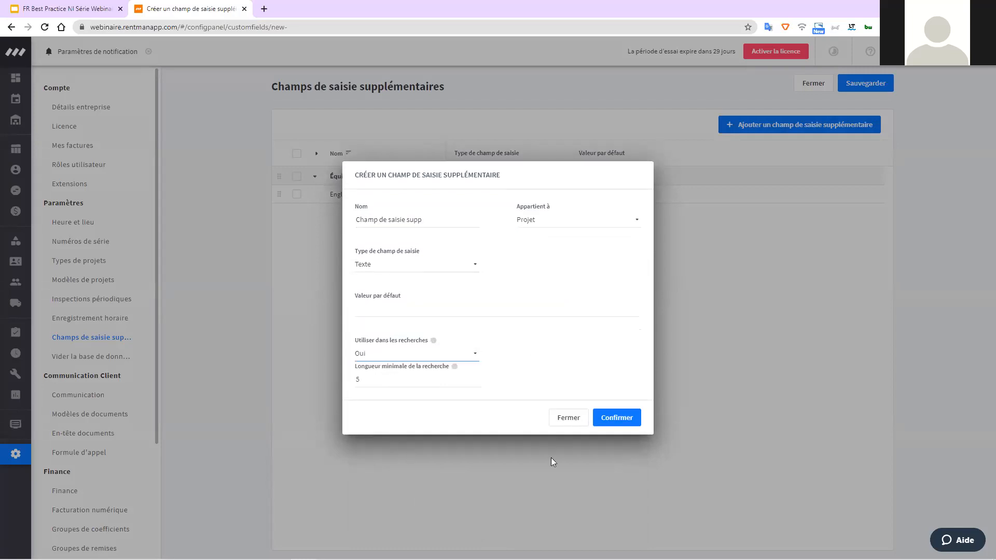
left_click(631, 418)
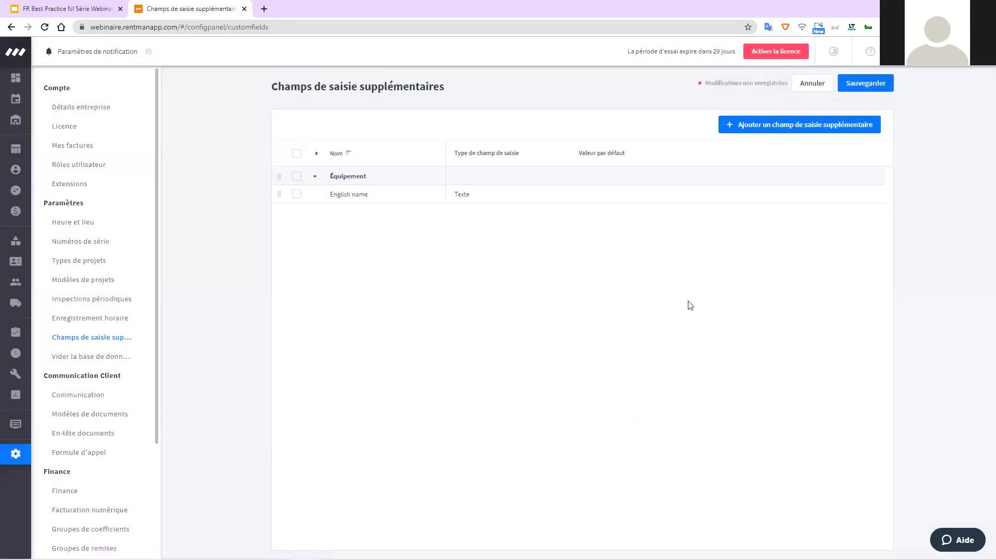
Save the additional input fields and reload the page to apply the changes.
left_click(858, 85)
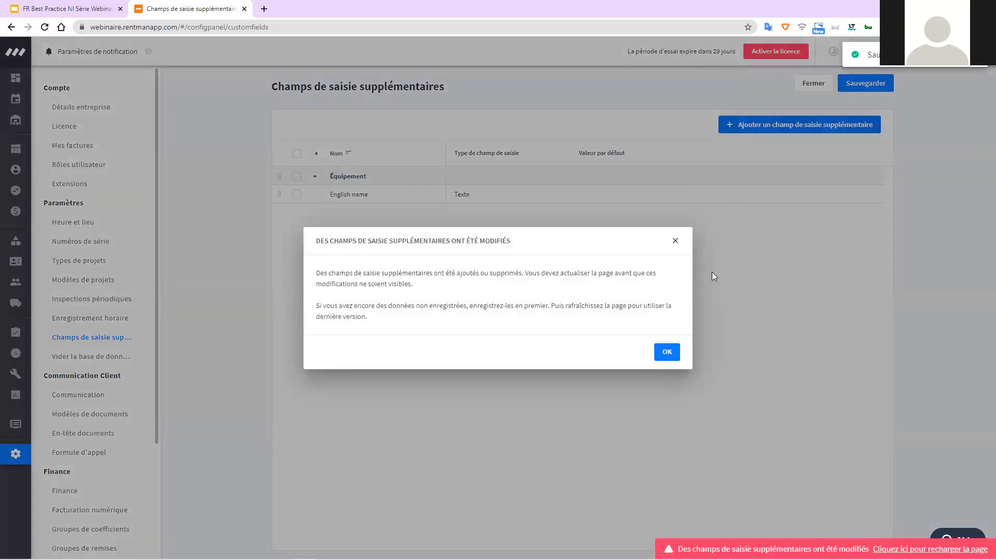
left_click(668, 352)
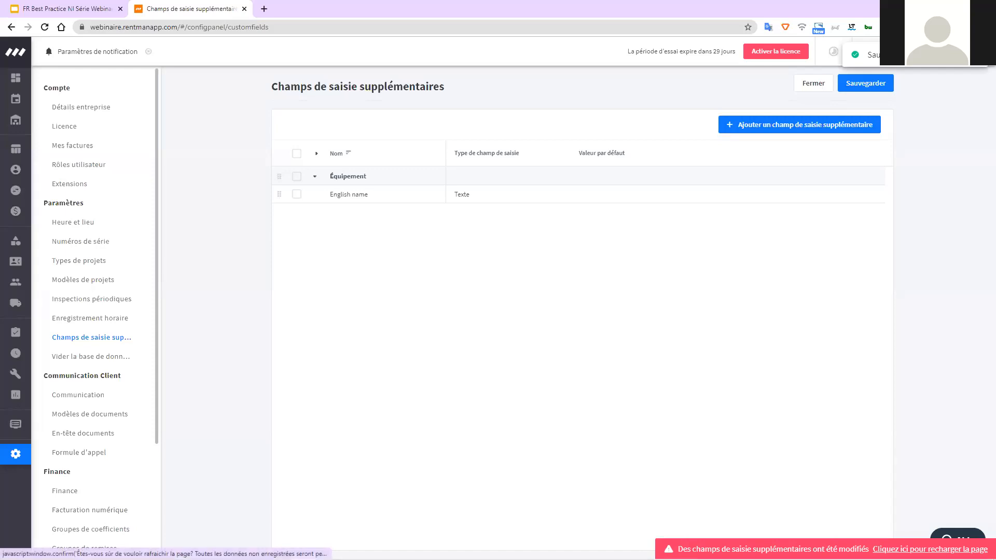
left_click(929, 550)
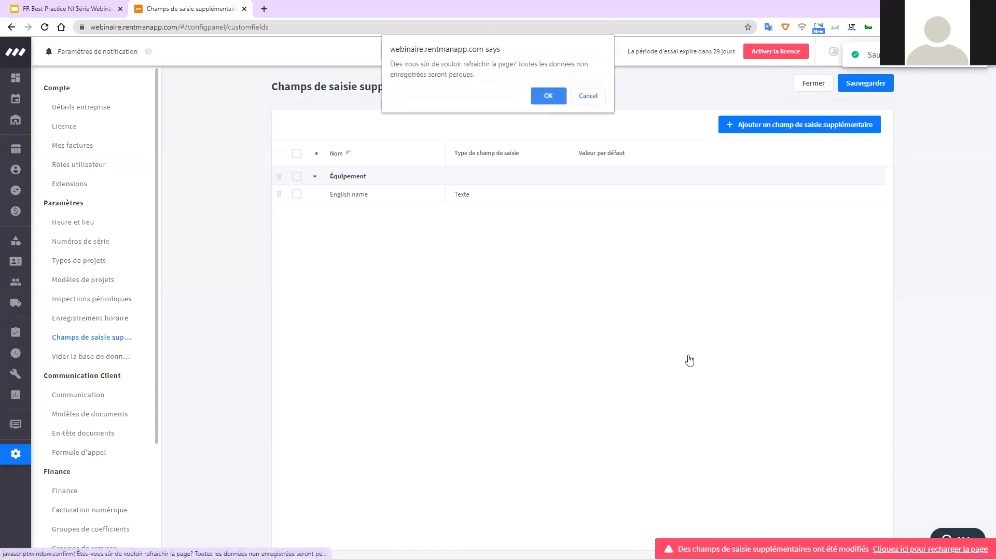
left_click(549, 96)
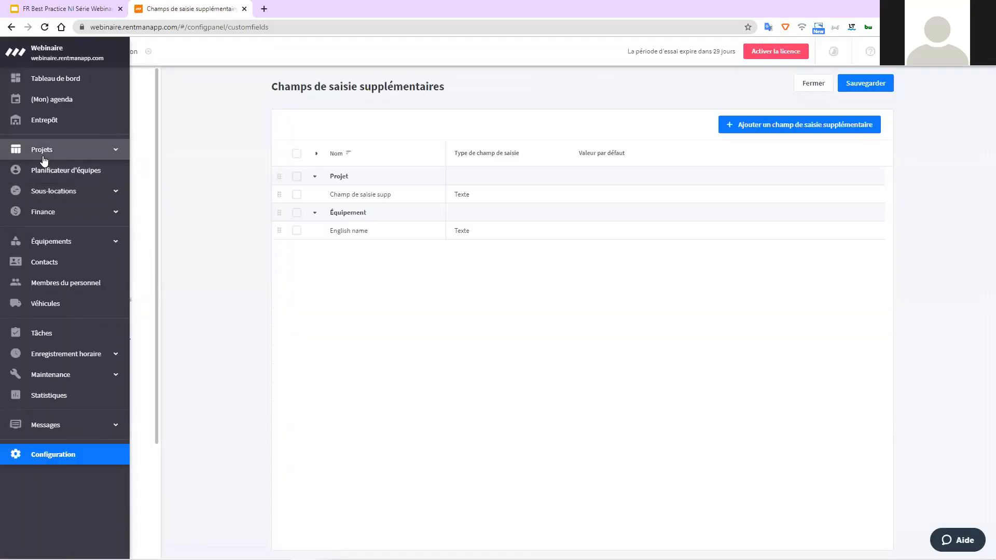
Check the Champ de saisie supp field in a new Production project, and discard the project without saving.
left_click(45, 159)
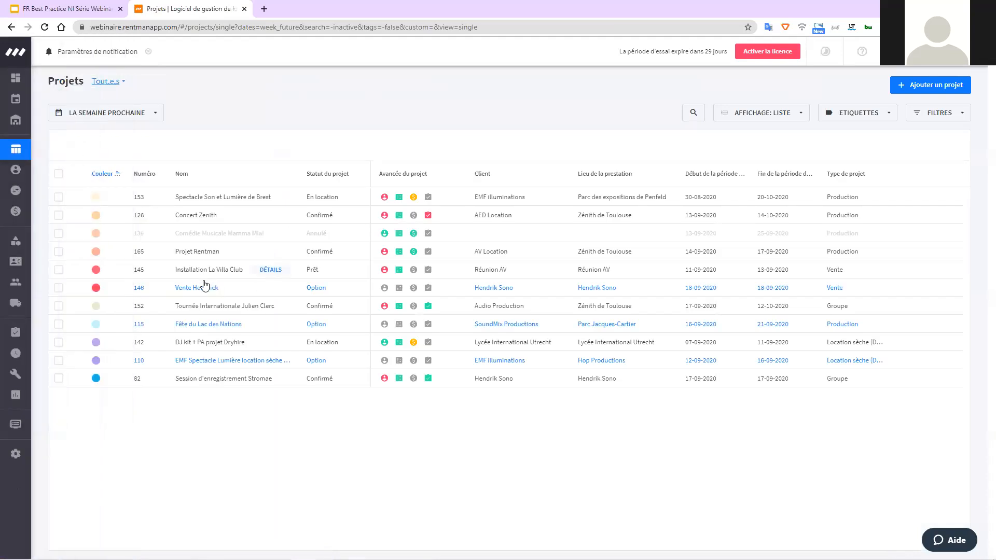
left_click(938, 87)
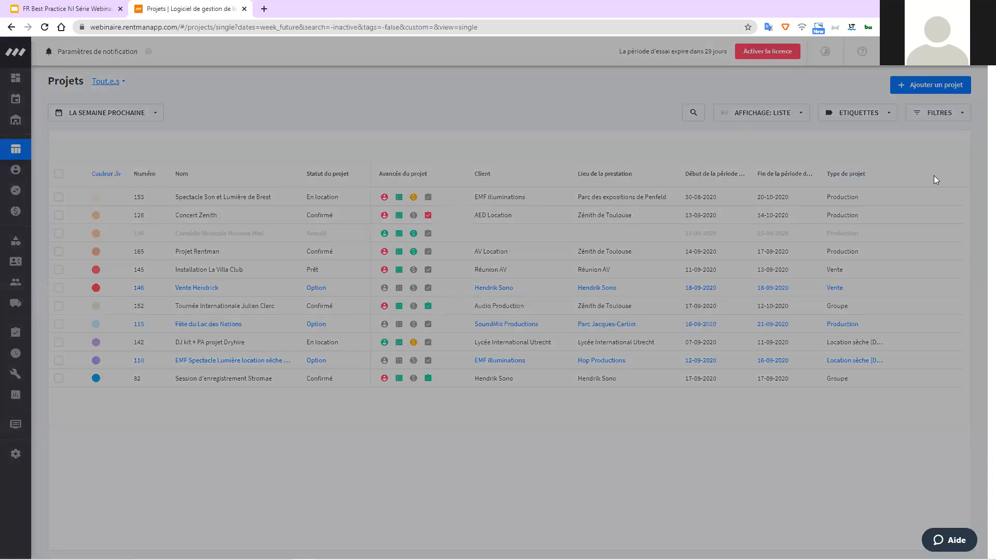
left_click(687, 534)
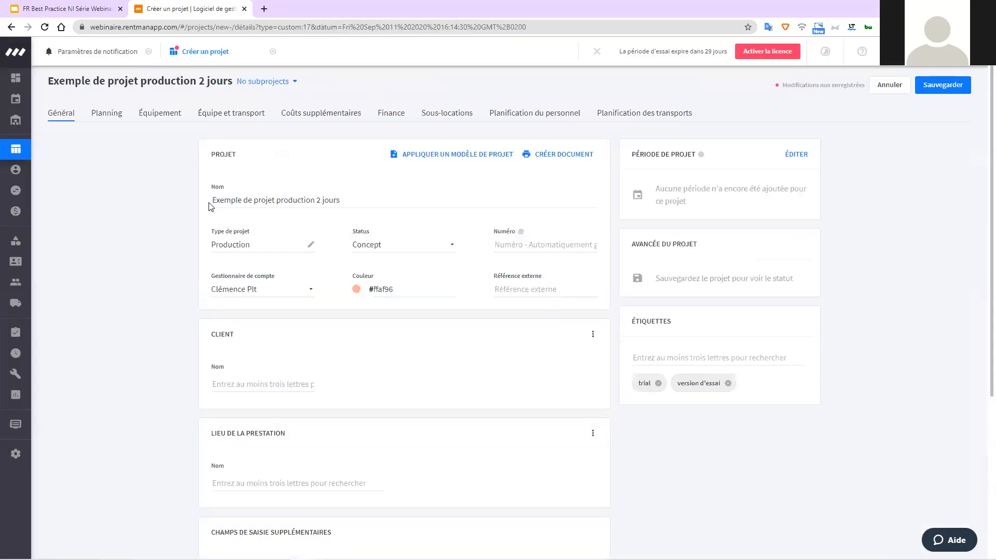
scroll(210, 206, "down", 5)
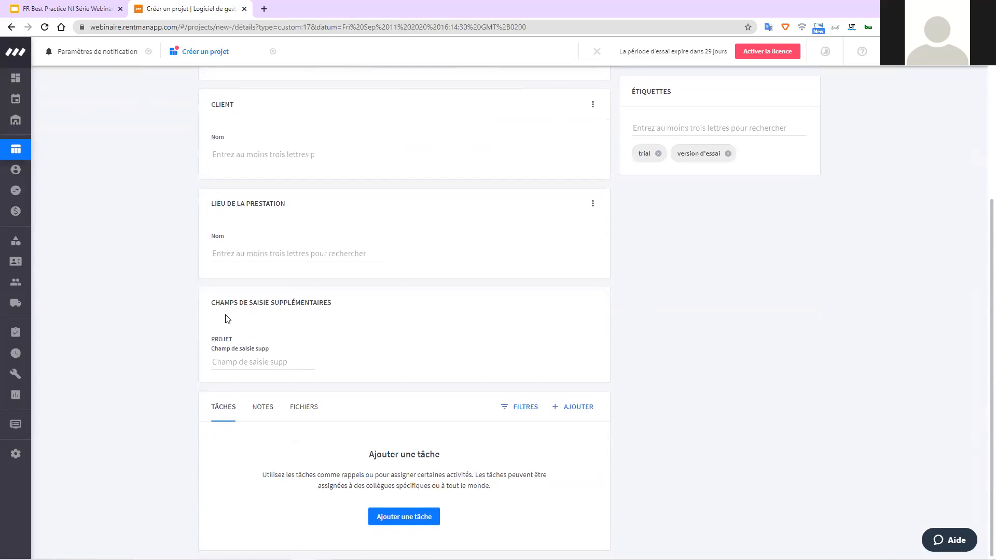
left_click(246, 366)
scroll(296, 366, "up", 5)
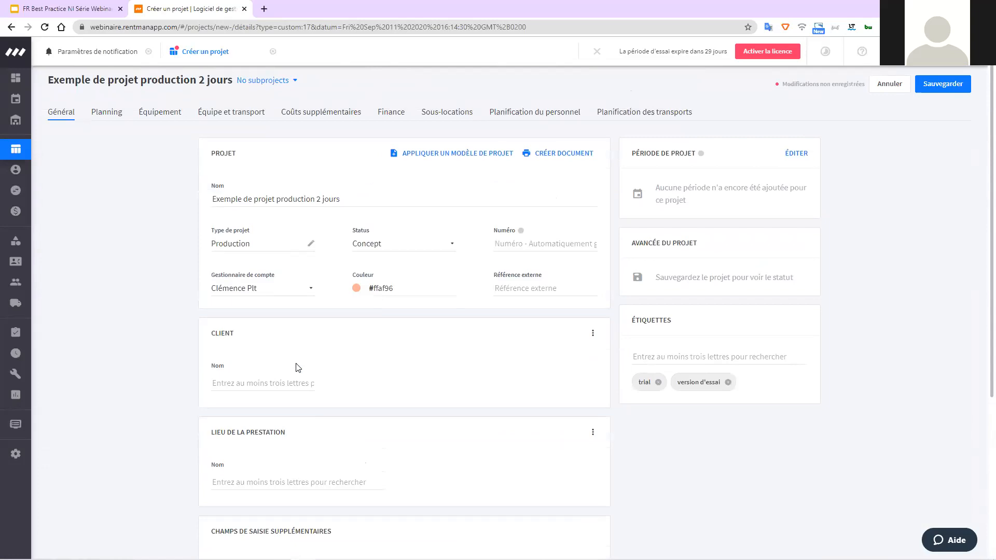
scroll(298, 368, "down", 4)
scroll(298, 368, "up", 4)
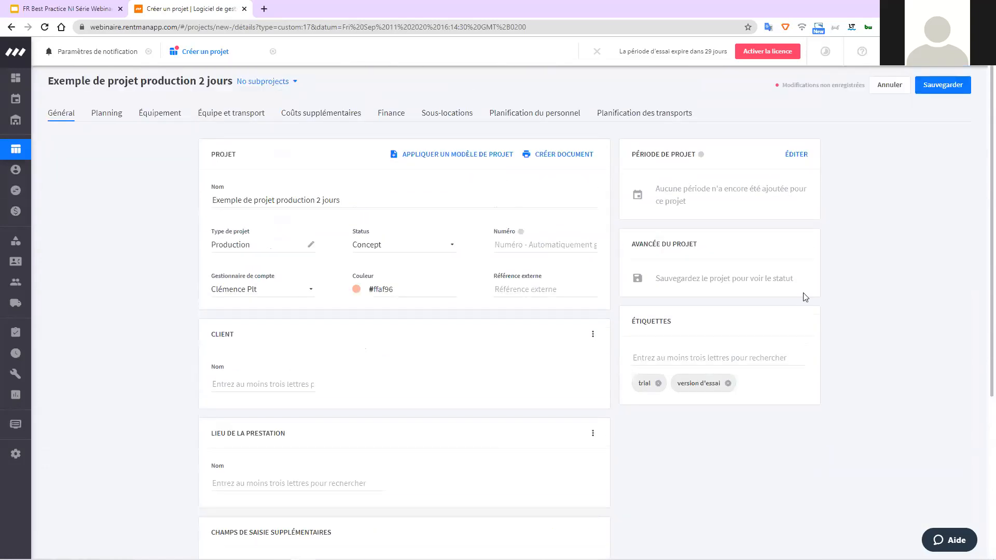
left_click(897, 86)
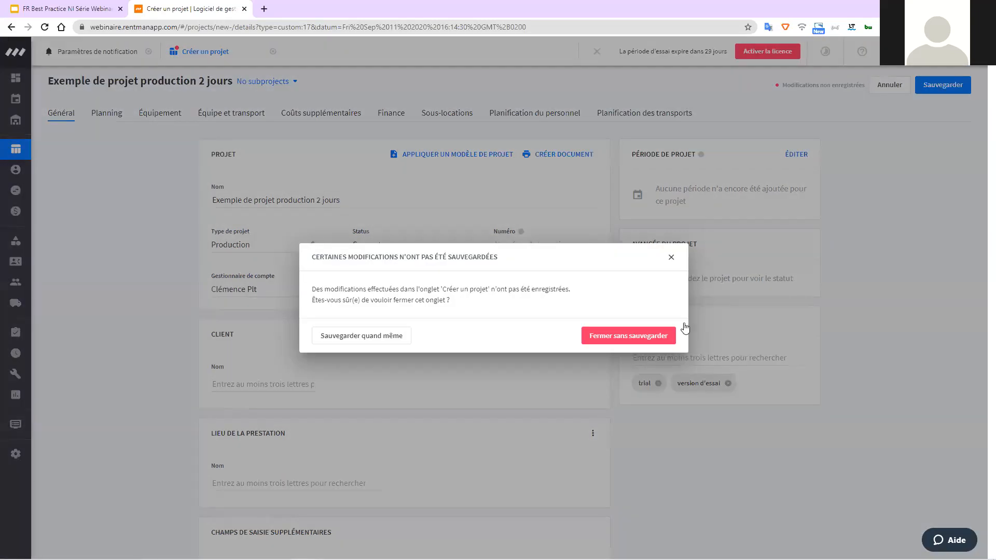
left_click(641, 340)
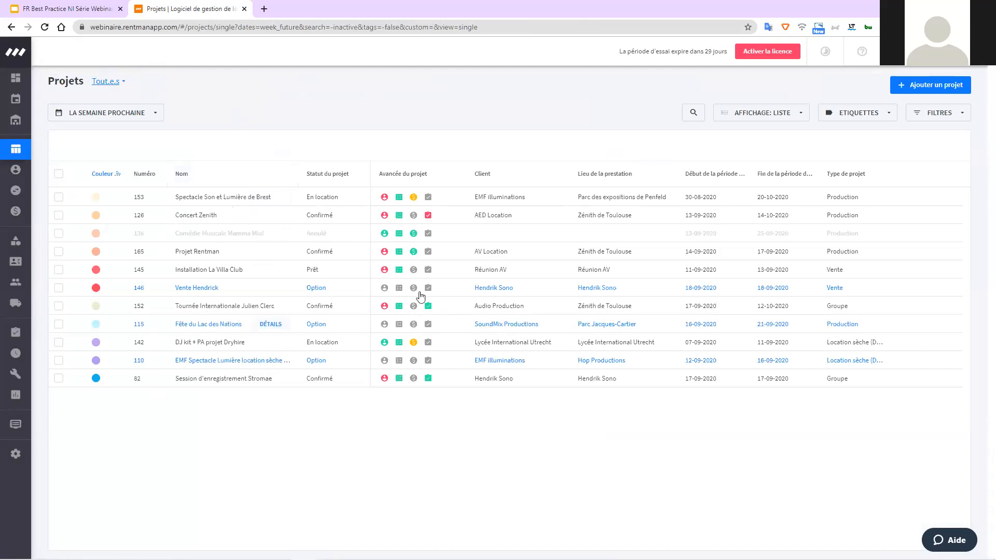
Browse the default project filters and apply the Possède des fichiers filter to the project list.
left_click(931, 116)
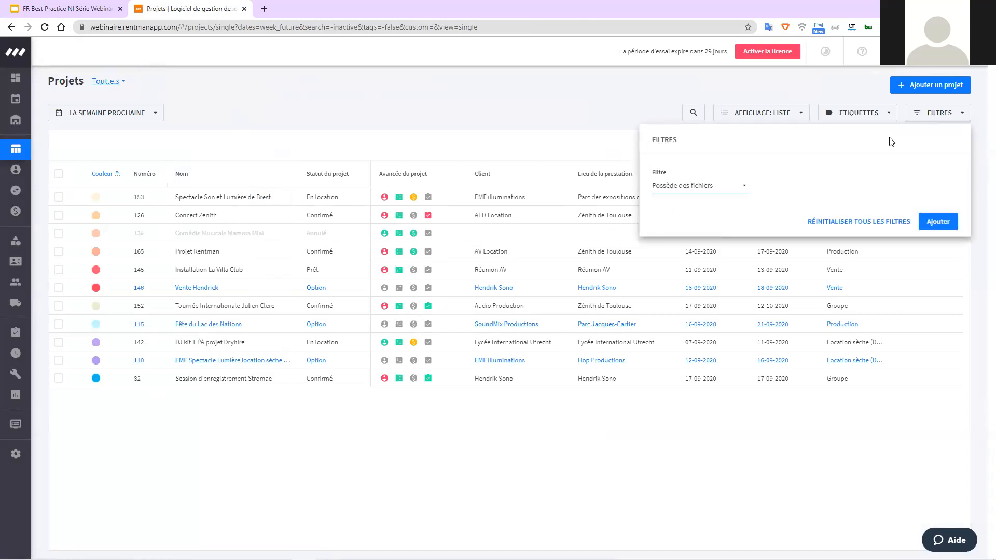
left_click(746, 189)
scroll(662, 249, "down", 3)
scroll(661, 249, "down", 2)
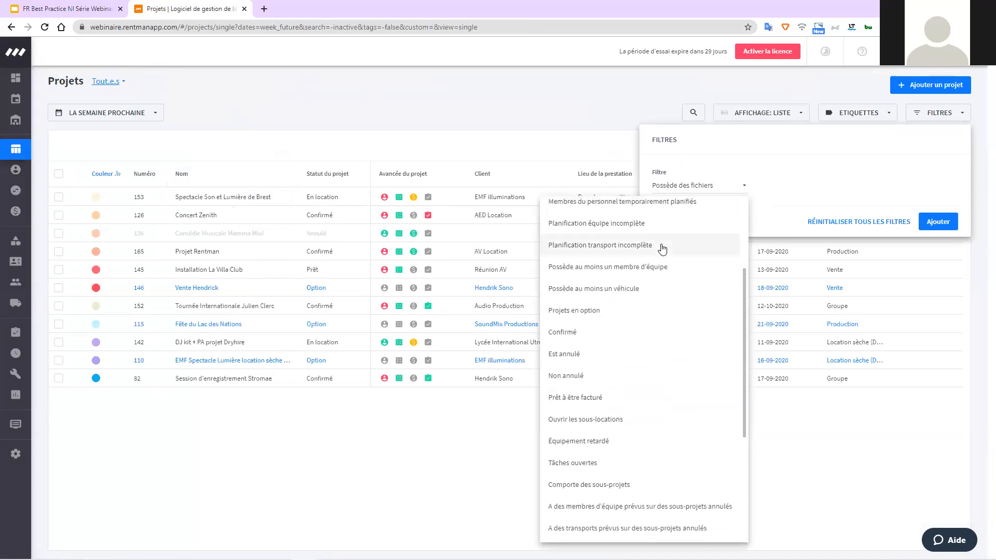
scroll(659, 254, "up", 5)
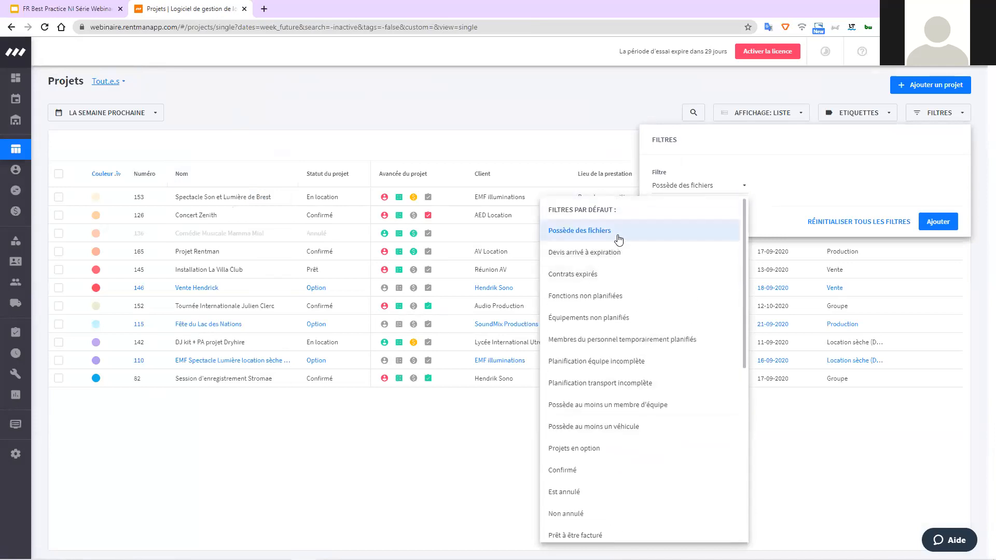
left_click(618, 236)
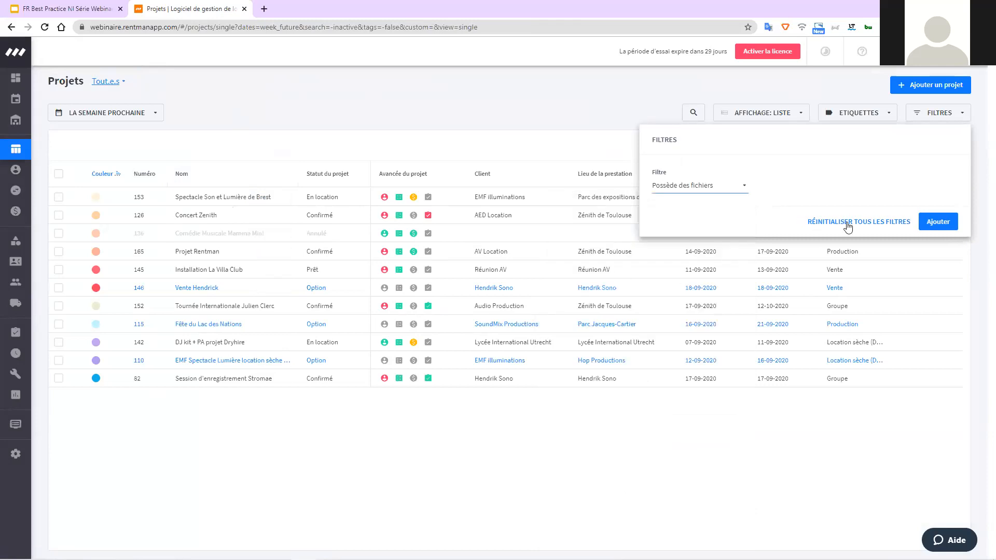
left_click(928, 224)
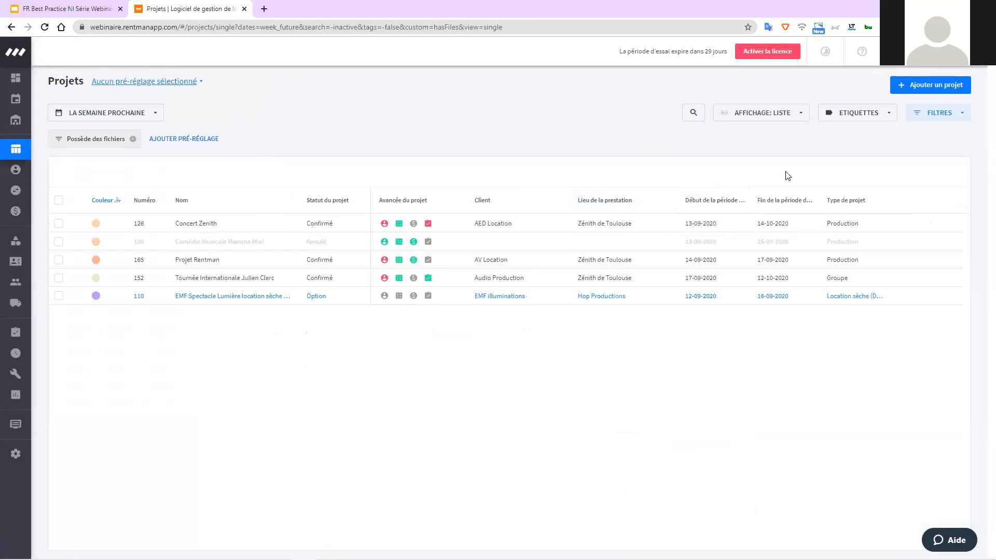
Add the Confirmé filter to the project list alongside the existing one.
left_click(930, 122)
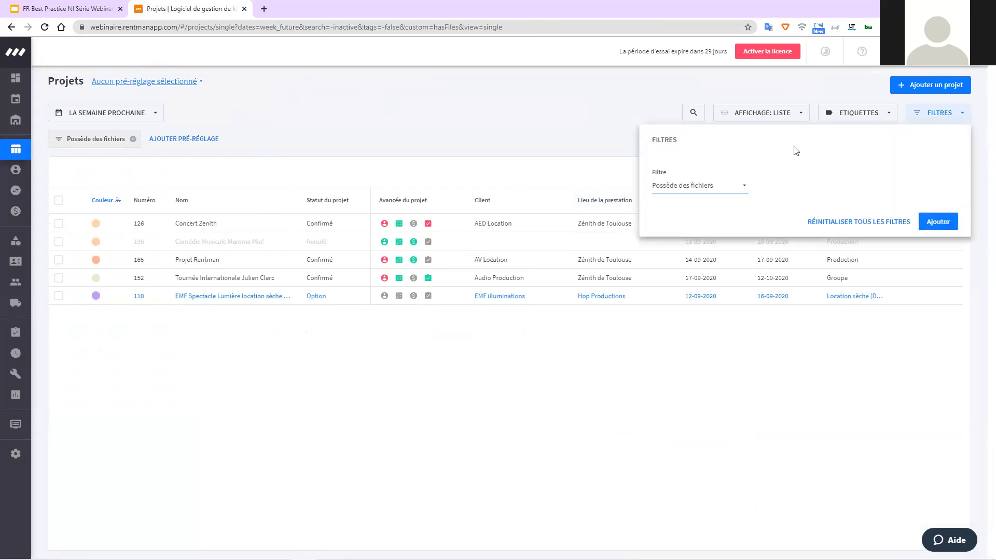
left_click(738, 187)
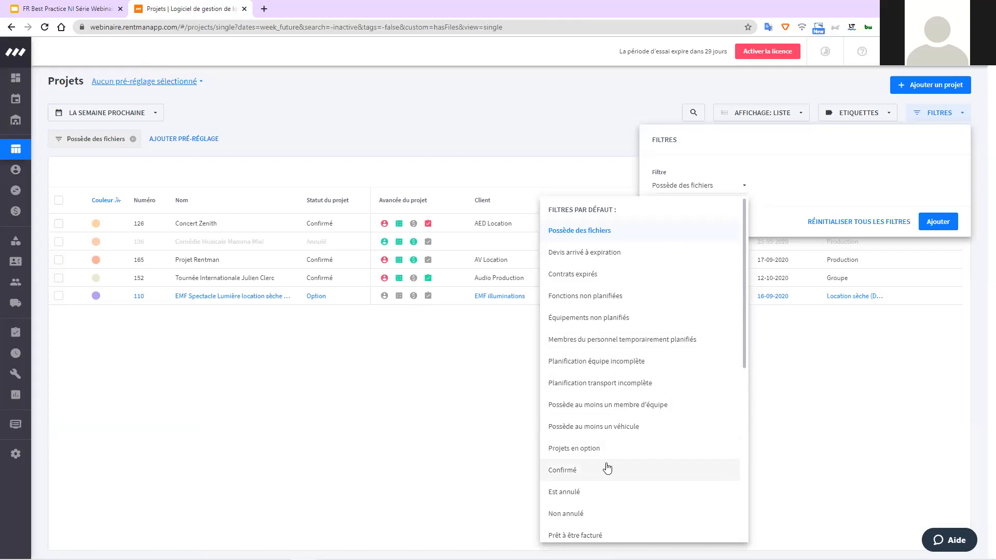
left_click(608, 469)
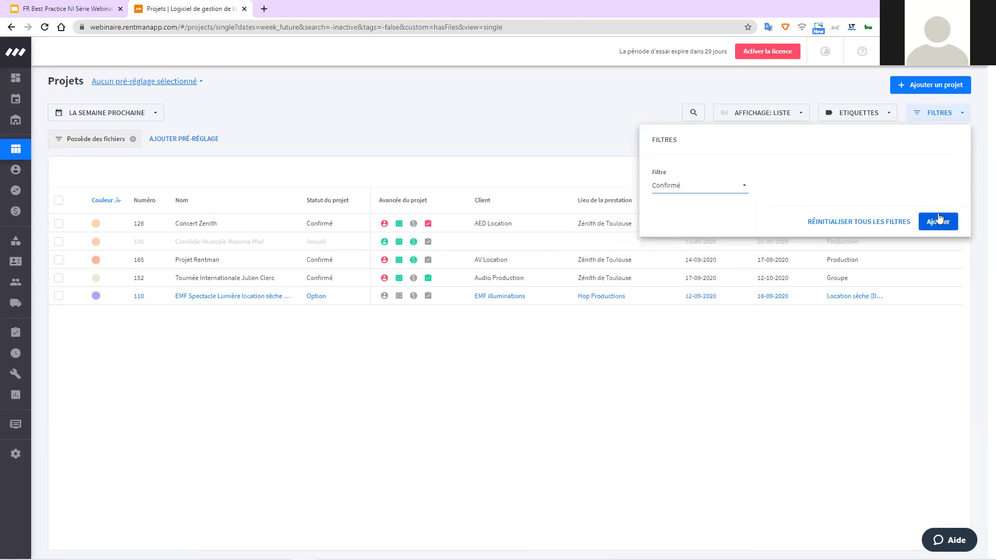
left_click(940, 218)
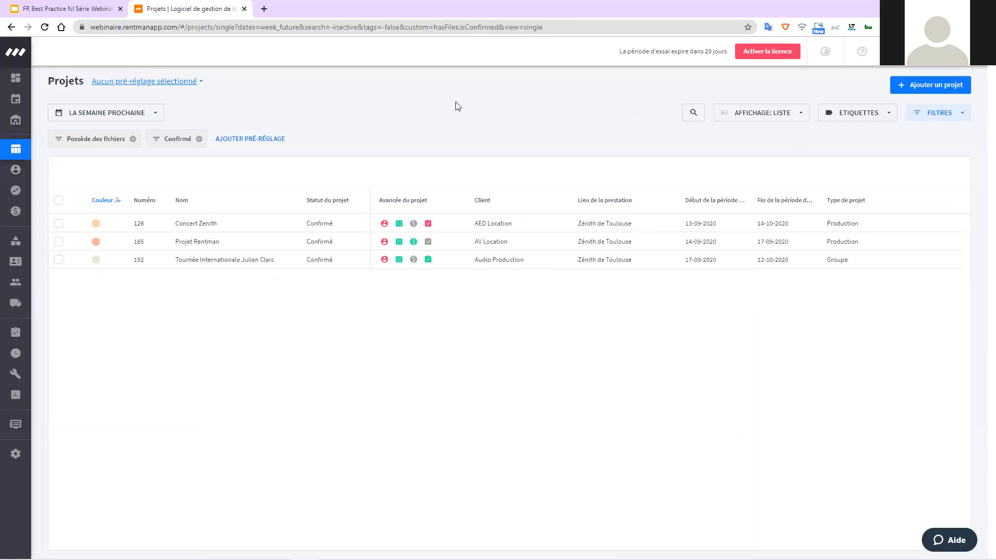
View the preset creation form for the current filters, cancel it, and look through the list of existing presets.
left_click(265, 145)
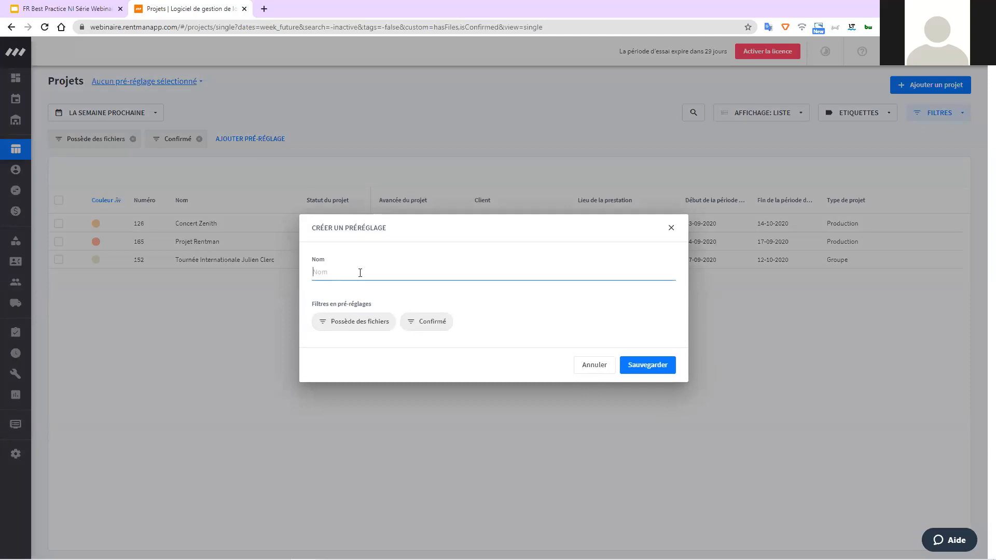
left_click(597, 370)
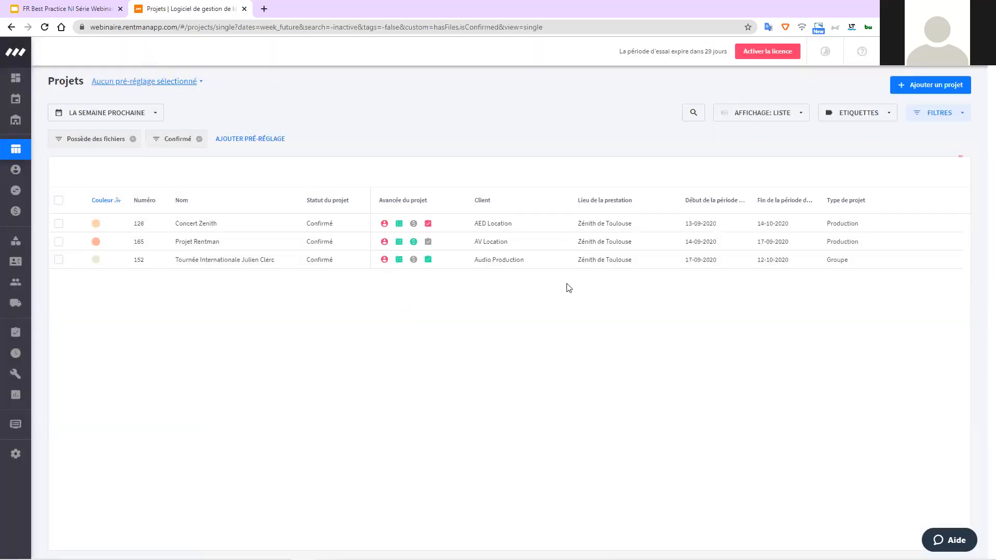
left_click(145, 82)
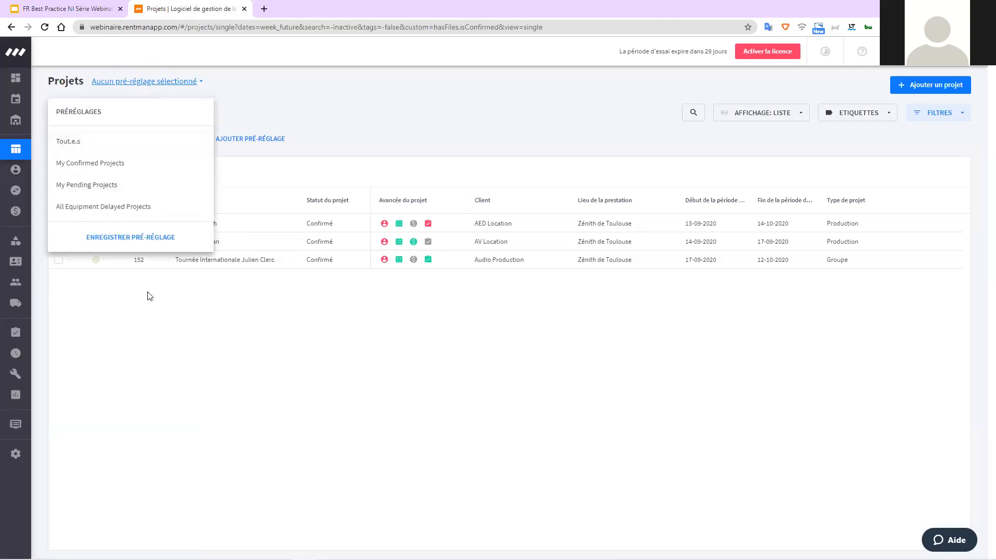
left_click(436, 134)
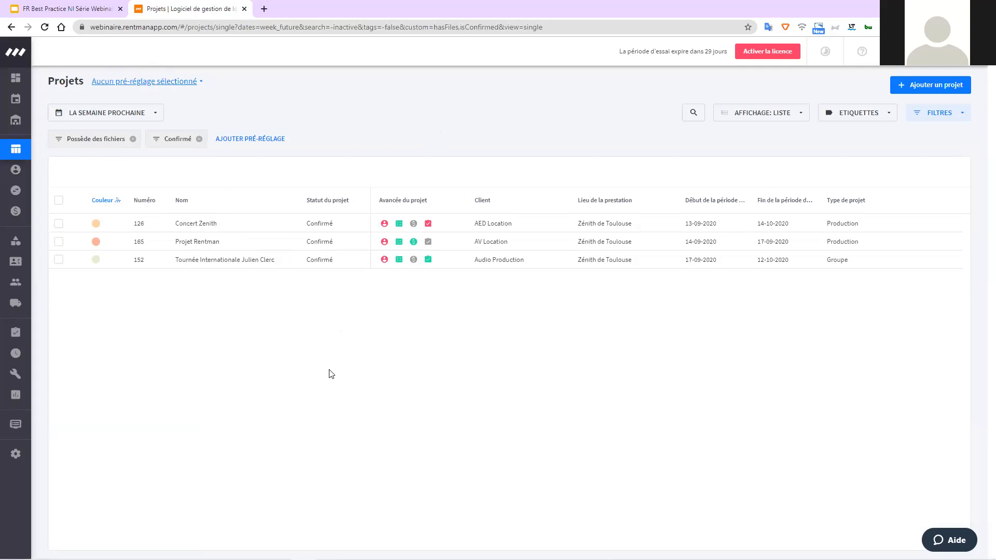
Remove the Confirmé and Possède des fichiers filters from the project list.
left_click(199, 139)
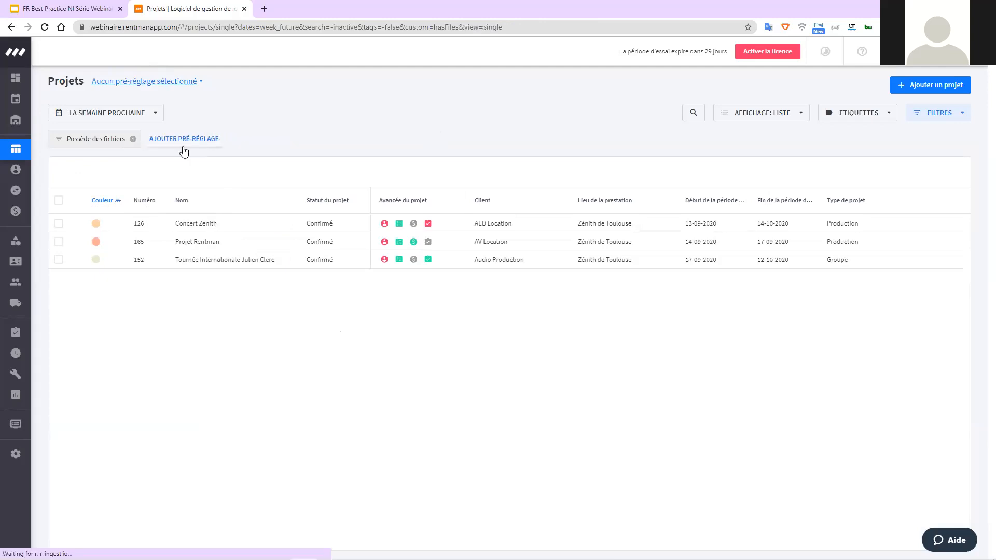
left_click(133, 139)
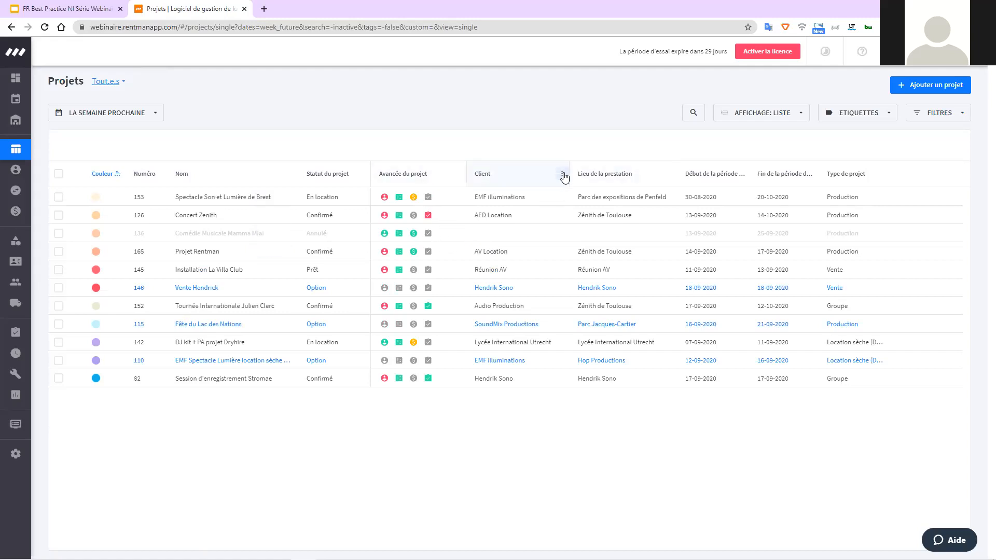
Examine the general, finance and schedule columns available for the project list, and leave the column editor without saving.
left_click(563, 176)
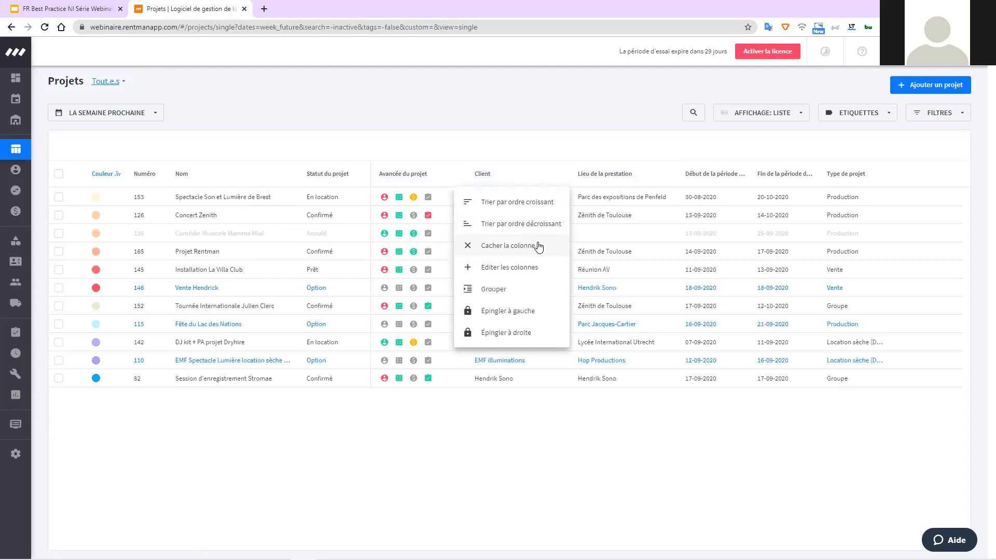
left_click(535, 267)
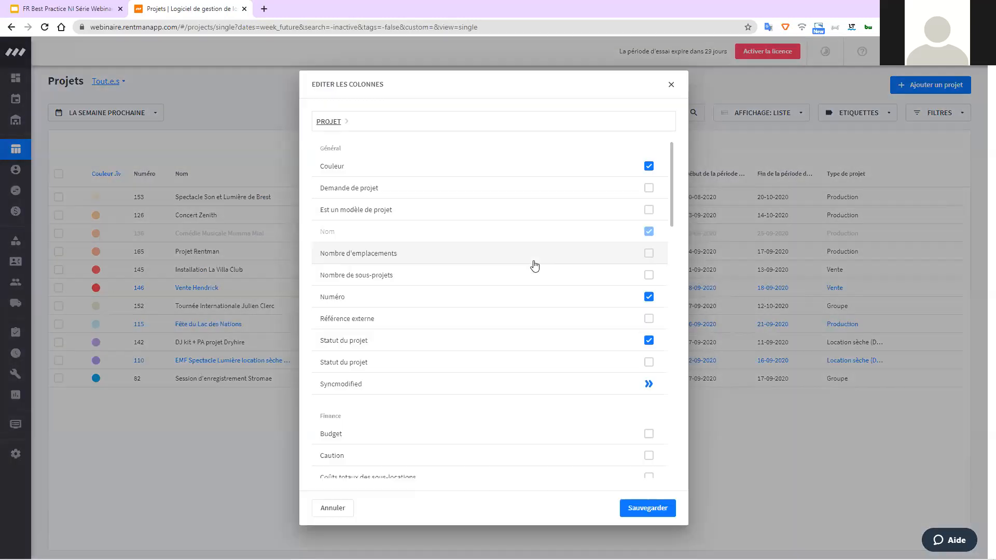
scroll(502, 194, "down", 7)
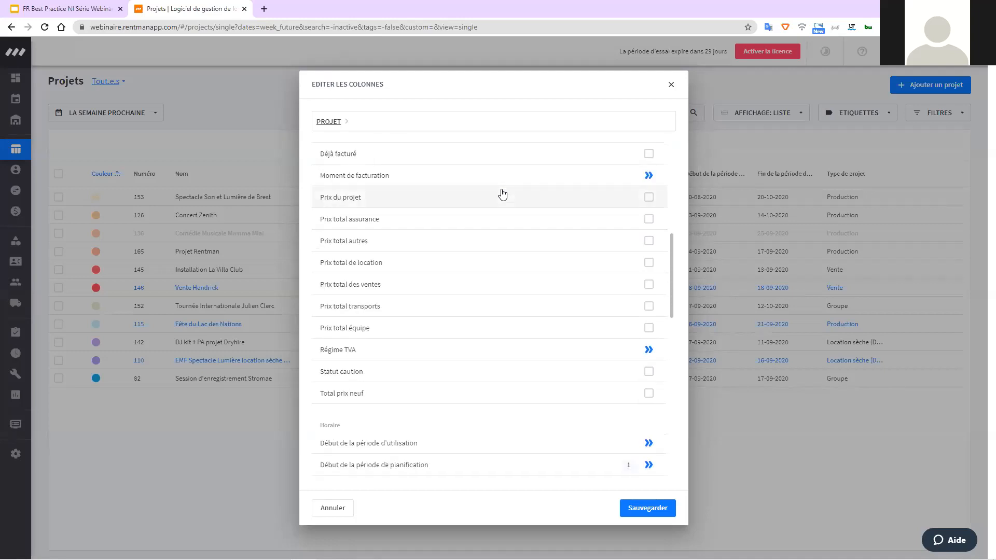
scroll(500, 193, "up", 1)
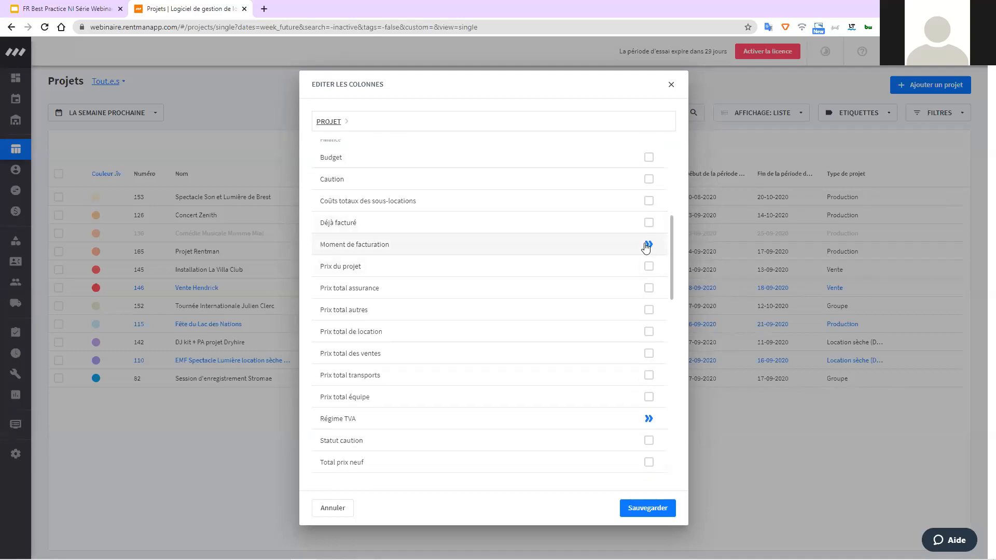
scroll(502, 235, "down", 7)
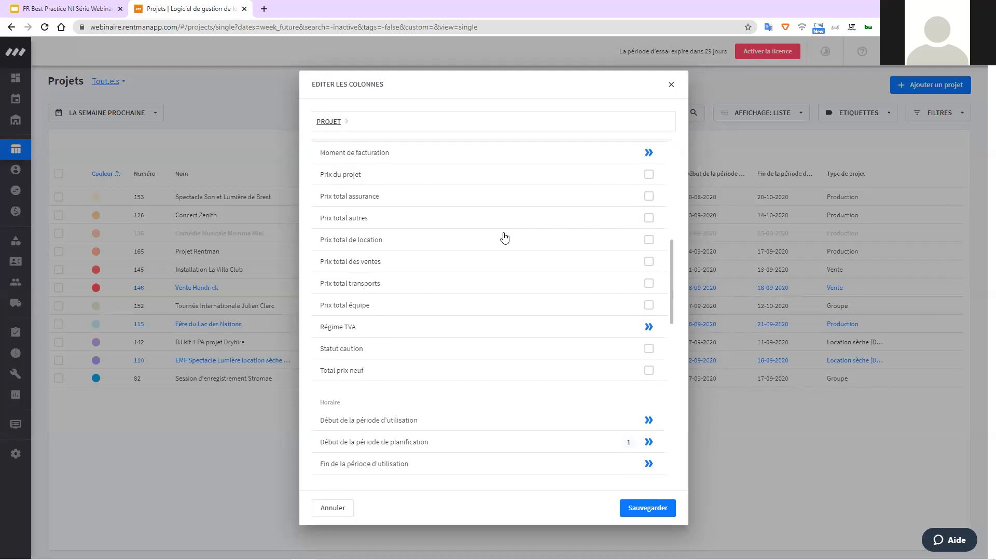
scroll(505, 238, "down", 3)
scroll(505, 237, "up", 7)
scroll(502, 236, "up", 8)
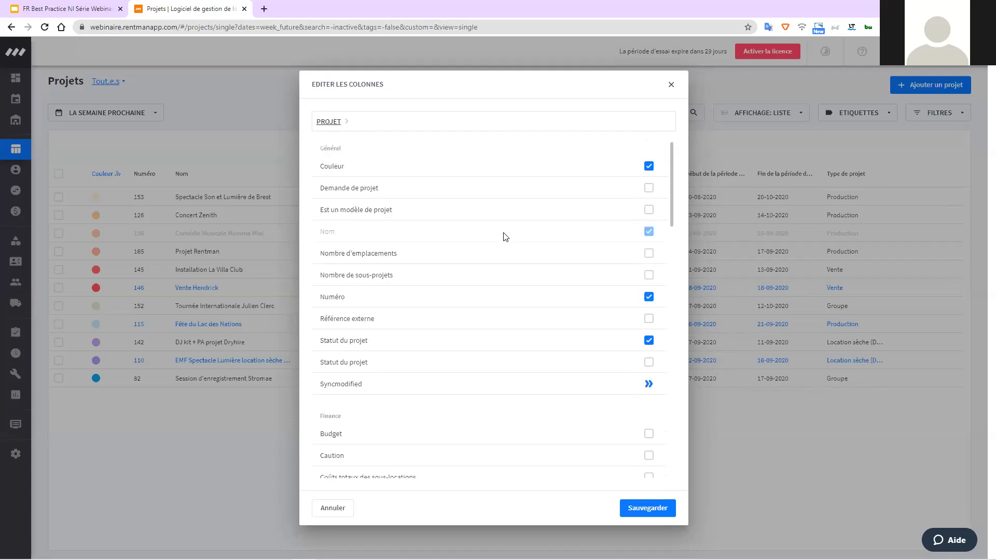
left_click(671, 86)
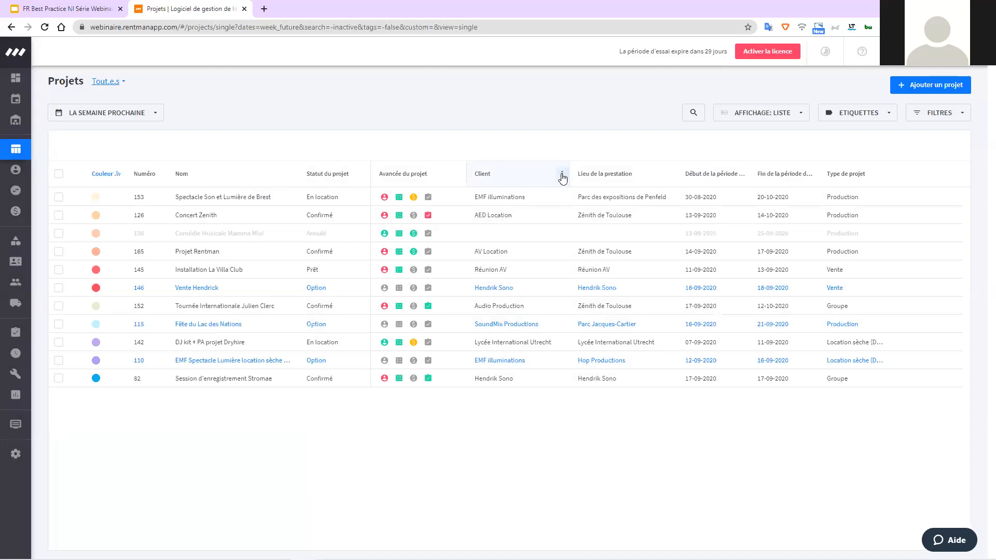
Pin the Client column to the left side of the project list and the Avancée du projet column to the right side.
left_click(561, 175)
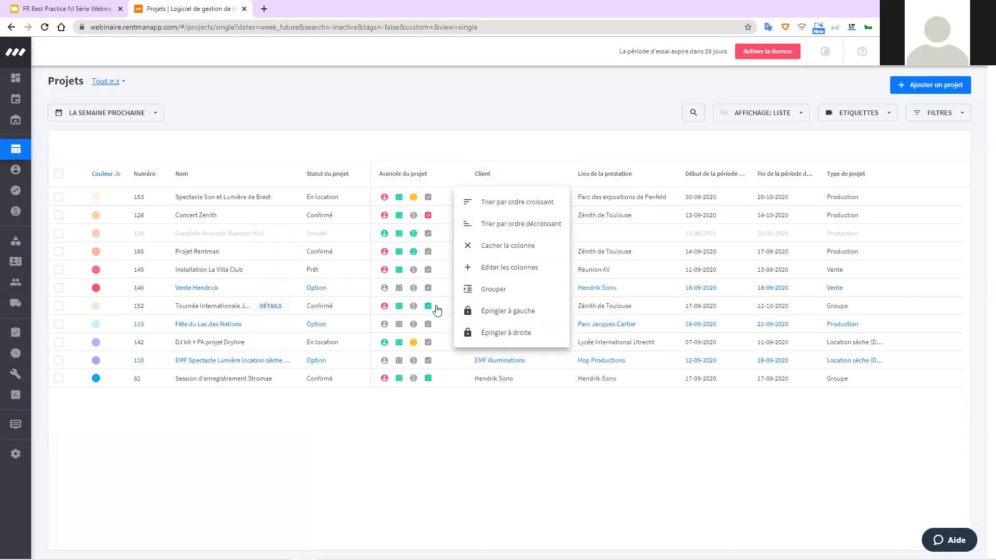
left_click(510, 313)
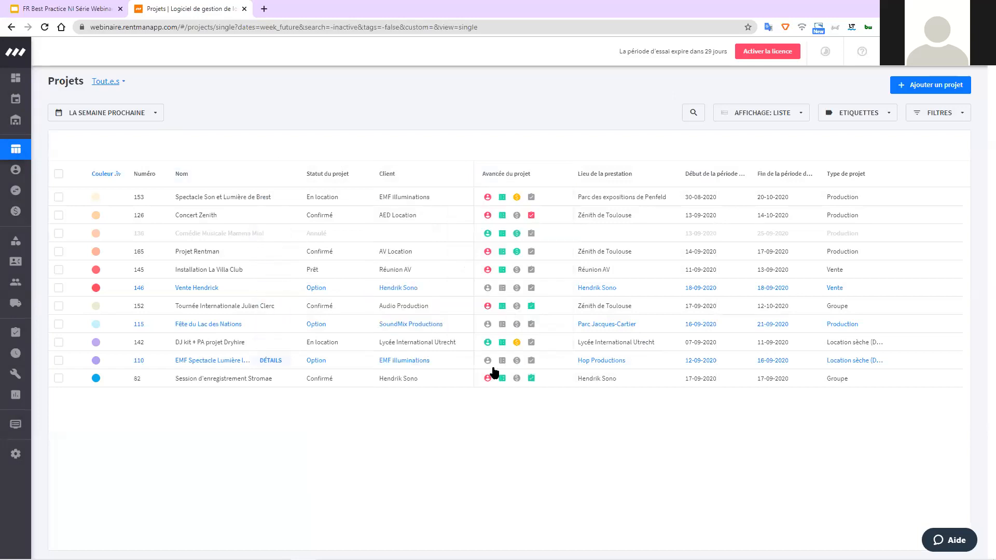
left_click(559, 176)
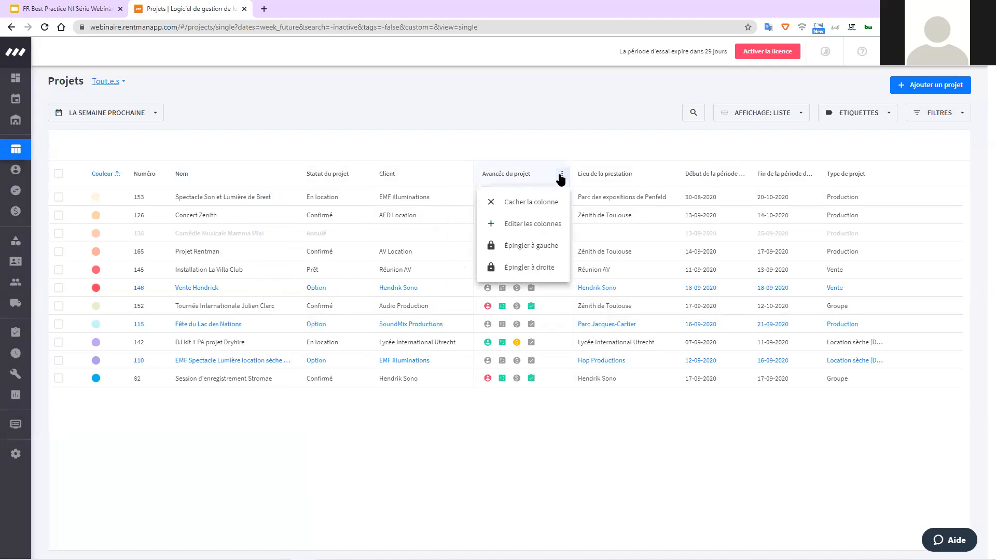
left_click(536, 267)
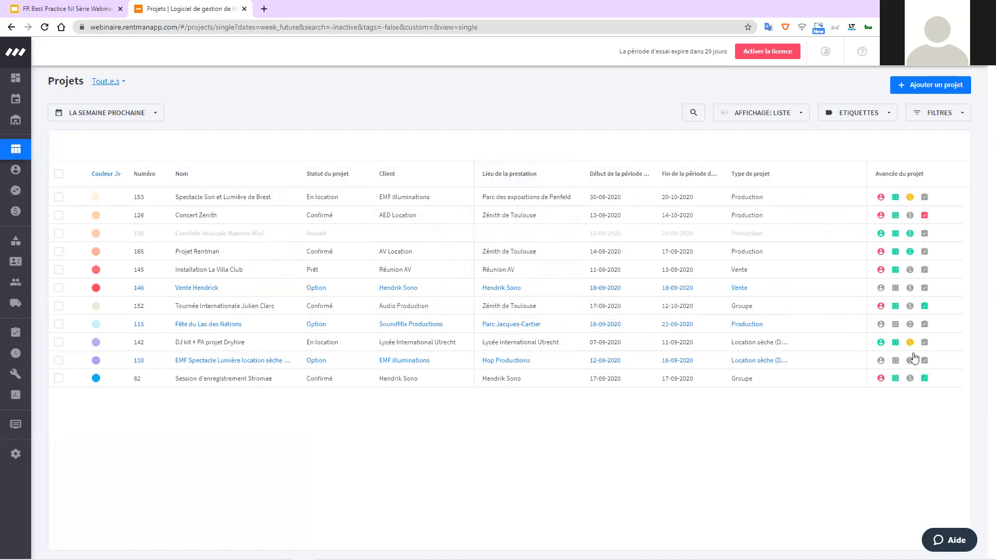
Pin the Avancée du projet column back to the left, detach the Client column, and view the Client column's options.
left_click(956, 175)
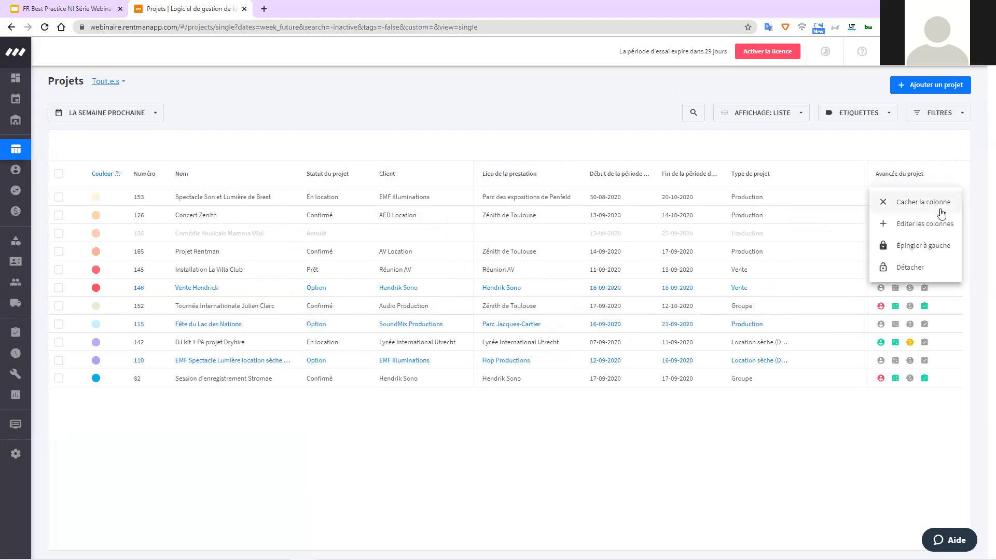
left_click(924, 245)
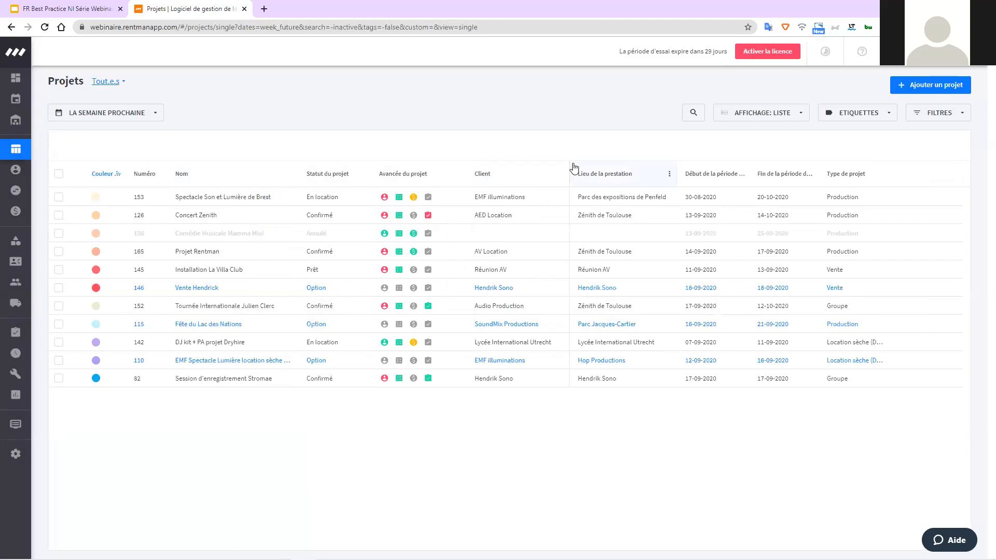
left_click(560, 176)
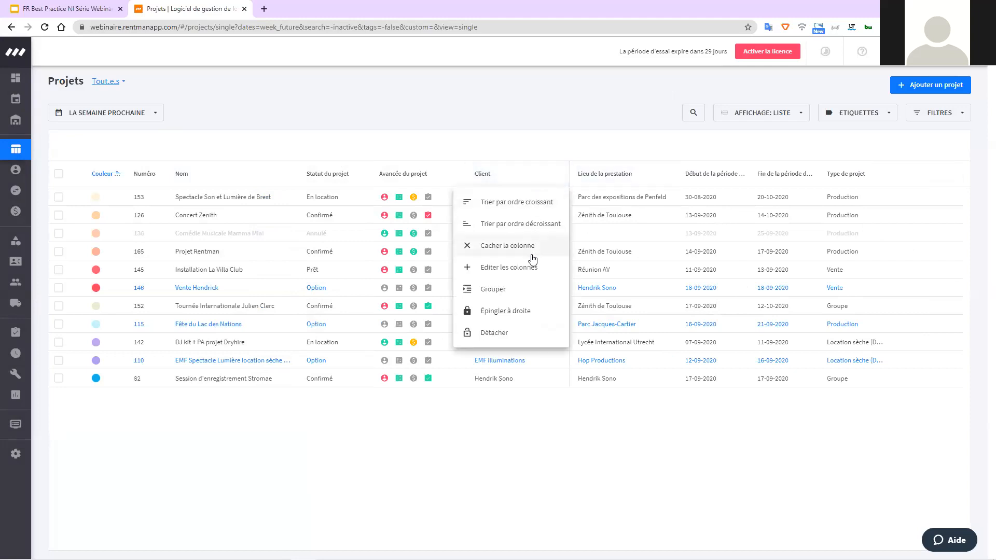
left_click(506, 333)
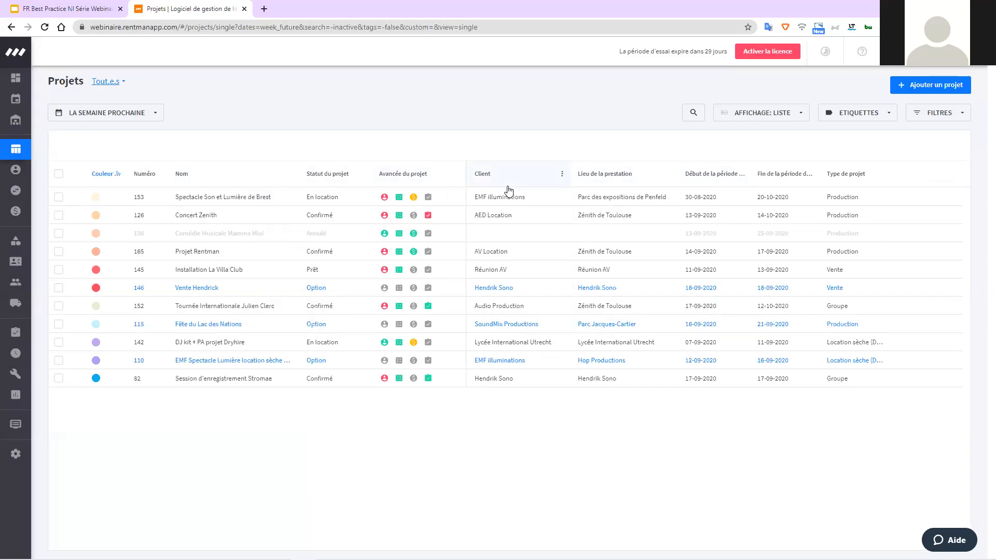
left_click(562, 173)
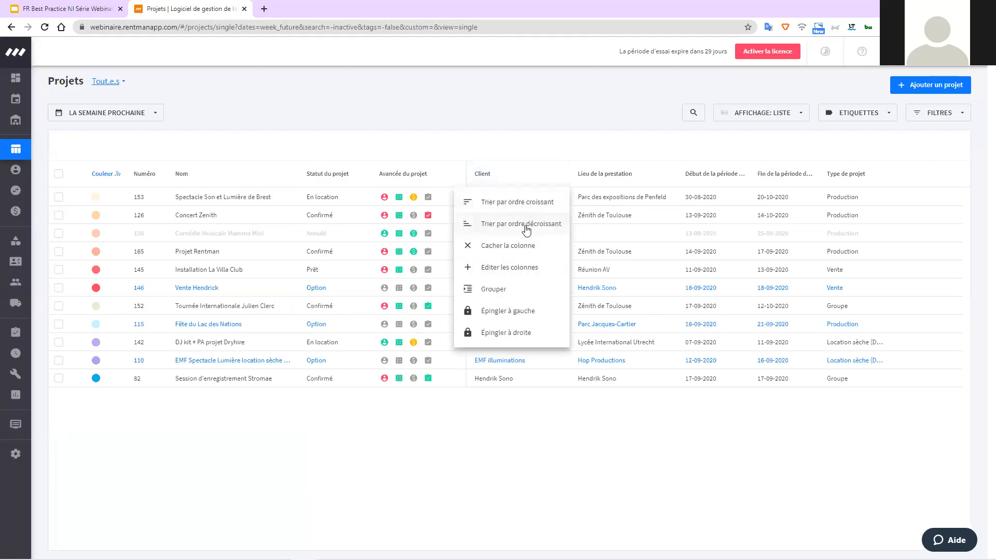
left_click(572, 336)
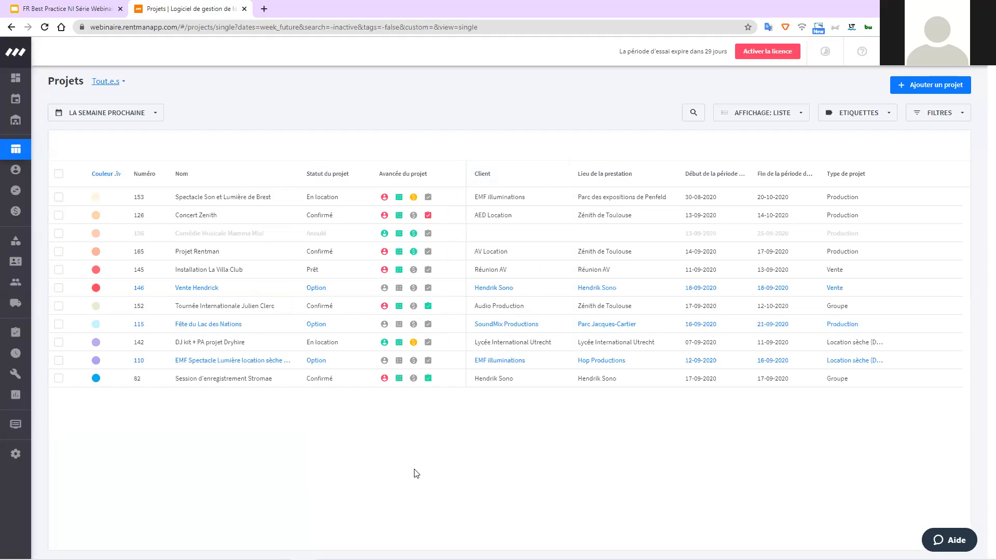
Display the keyboard shortcut list and check the availability of the Martin Atomic 3000 Strobe, leaving the availability window closed.
key("alt")
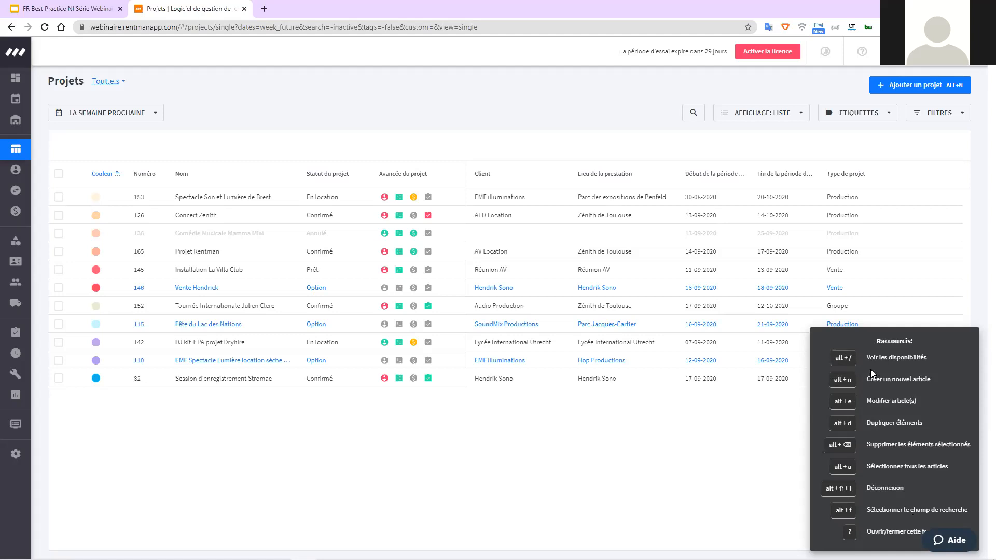
key("alt+slash")
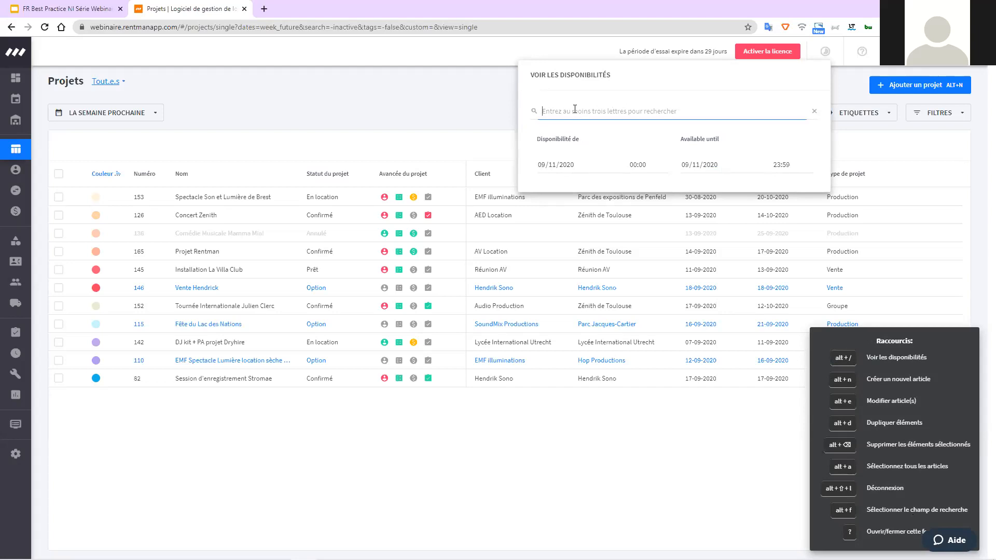
type("mart")
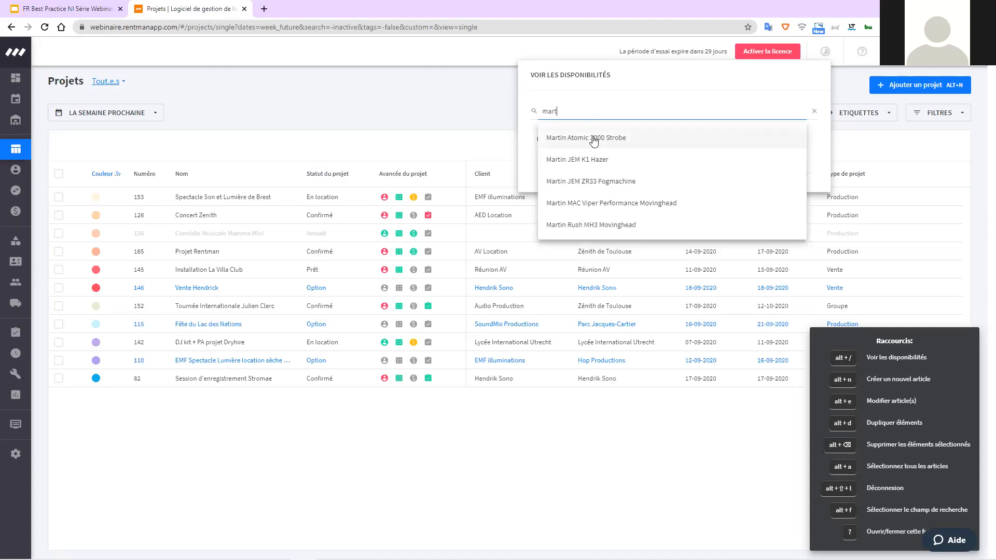
left_click(592, 137)
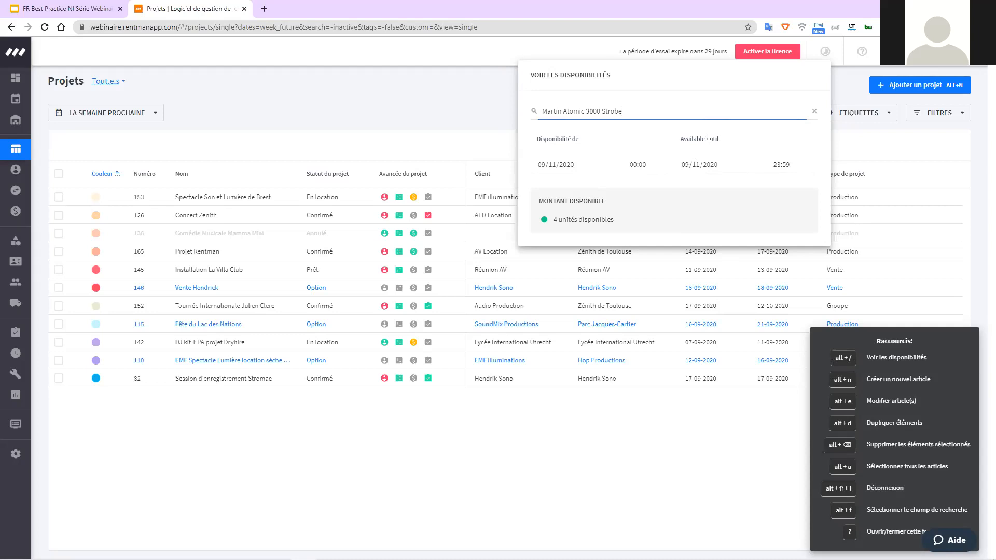
left_click(861, 140)
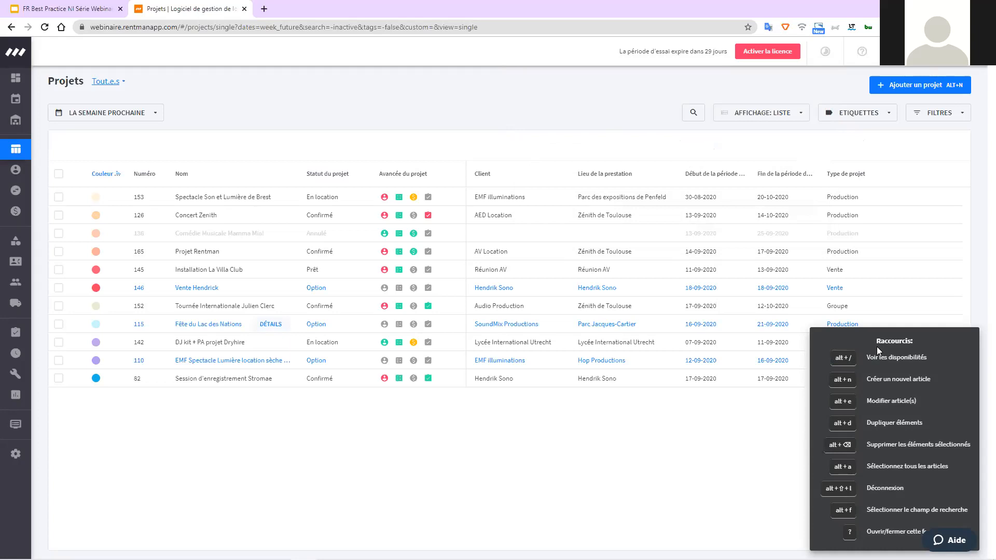
left_click(826, 53)
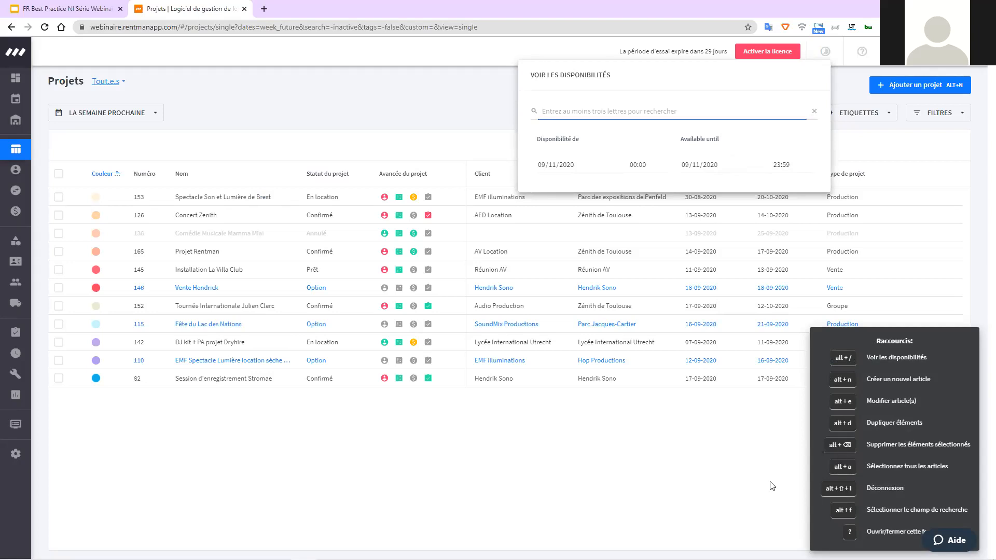
key("Escape")
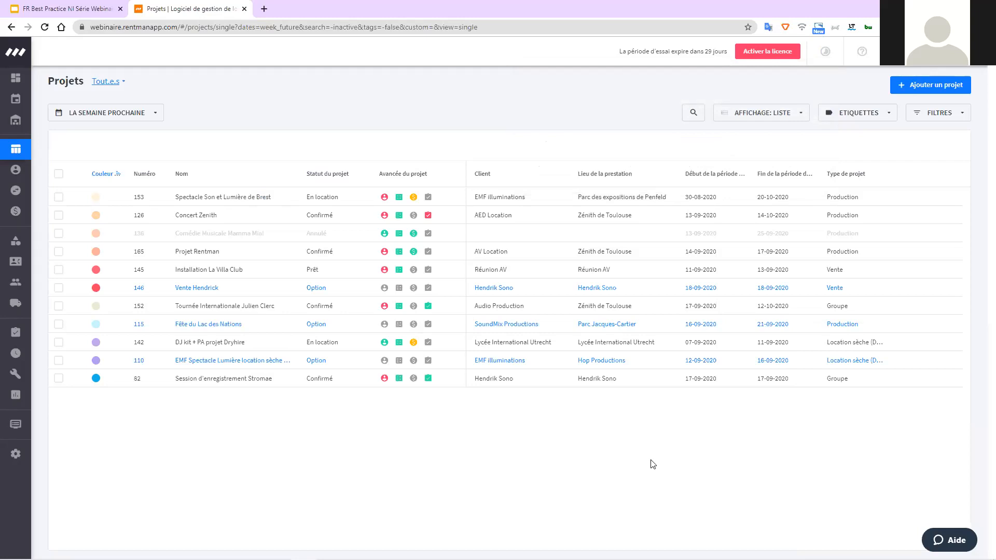
Open the Martin Atomic 3000 Strobe equipment record and examine its finance fields, especially the rental and sub-rental prices.
mouse_move(12, 126)
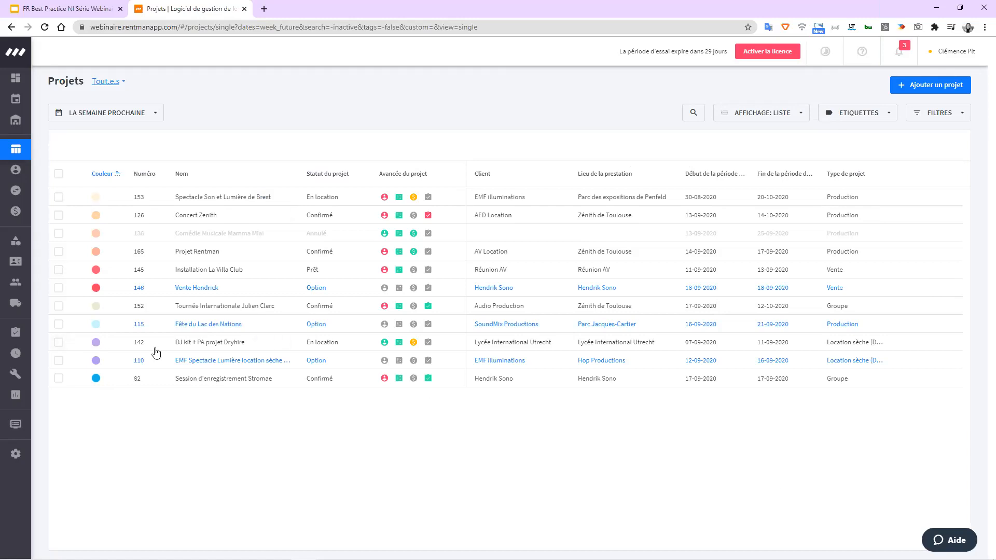
mouse_move(26, 260)
left_click(51, 241)
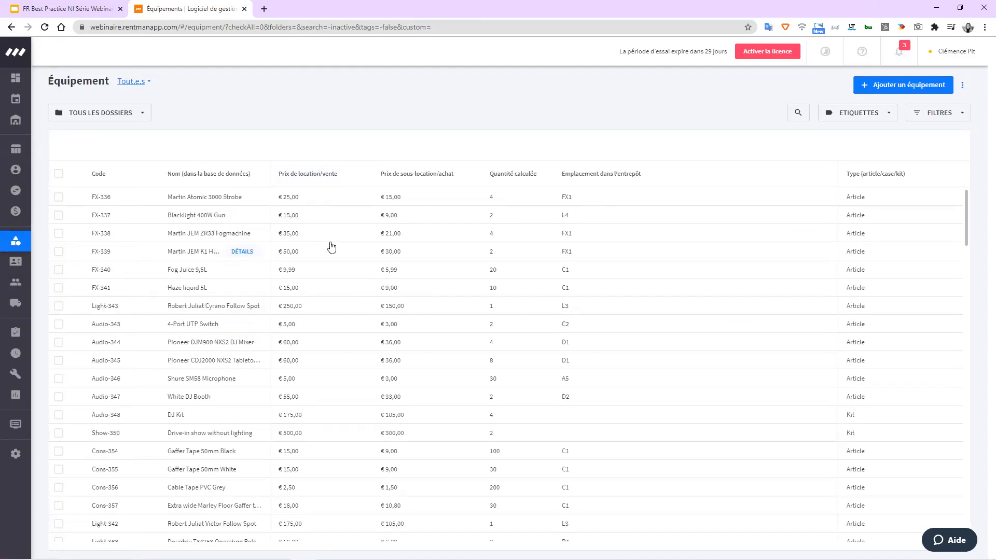
left_click(191, 198)
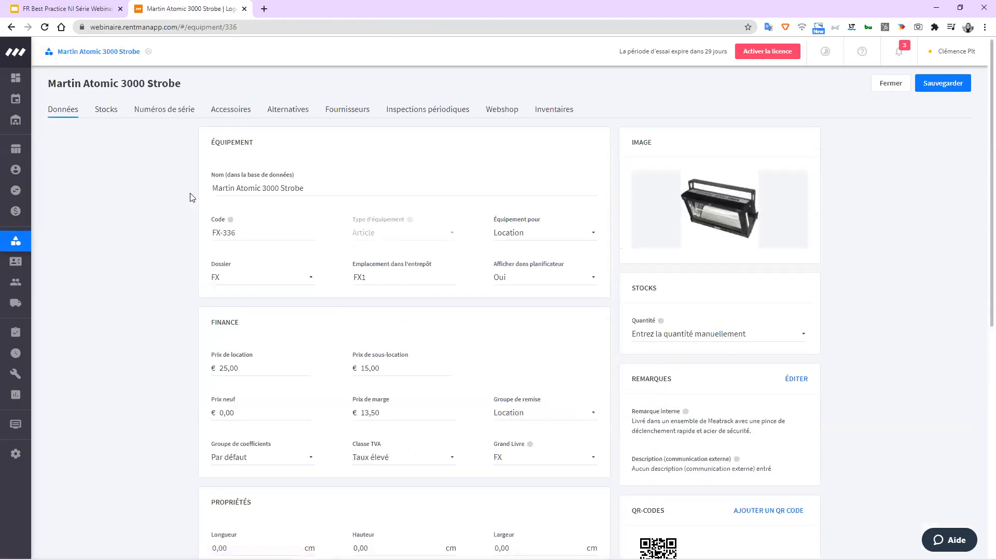
scroll(176, 184, "down", 1)
scroll(311, 249, "down", 1)
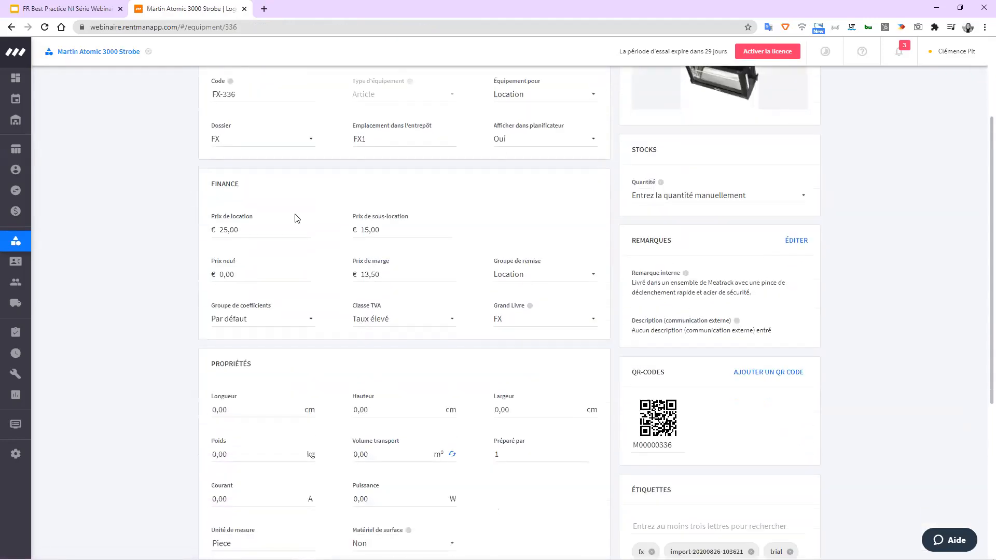
left_click(395, 233)
scroll(261, 242, "up", 3)
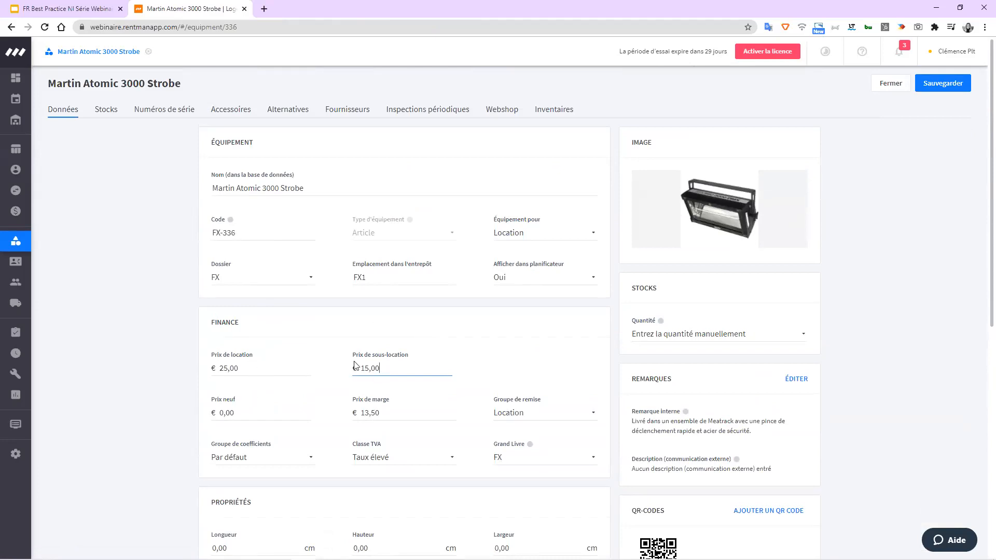
scroll(506, 338, "down", 1)
scroll(506, 339, "down", 1)
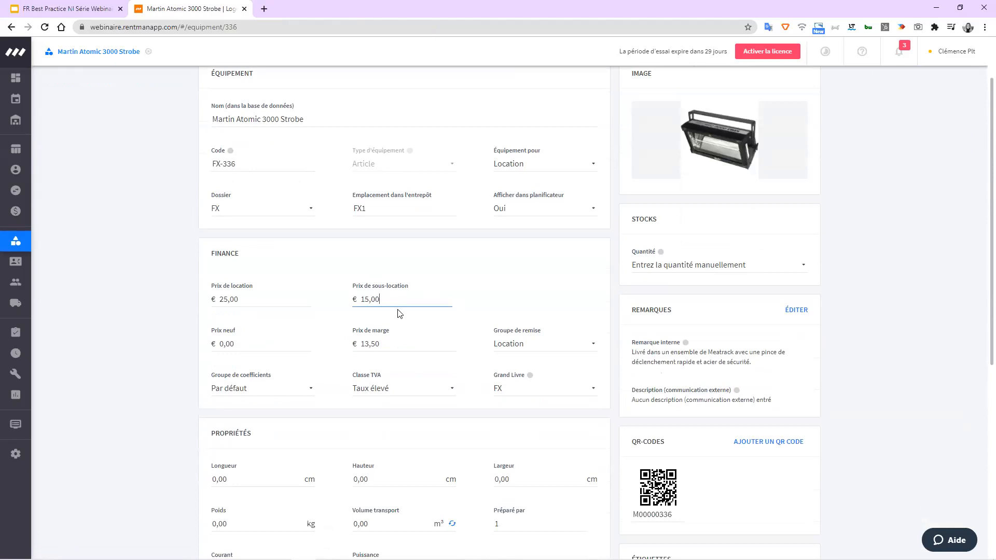
scroll(404, 301, "up", 2)
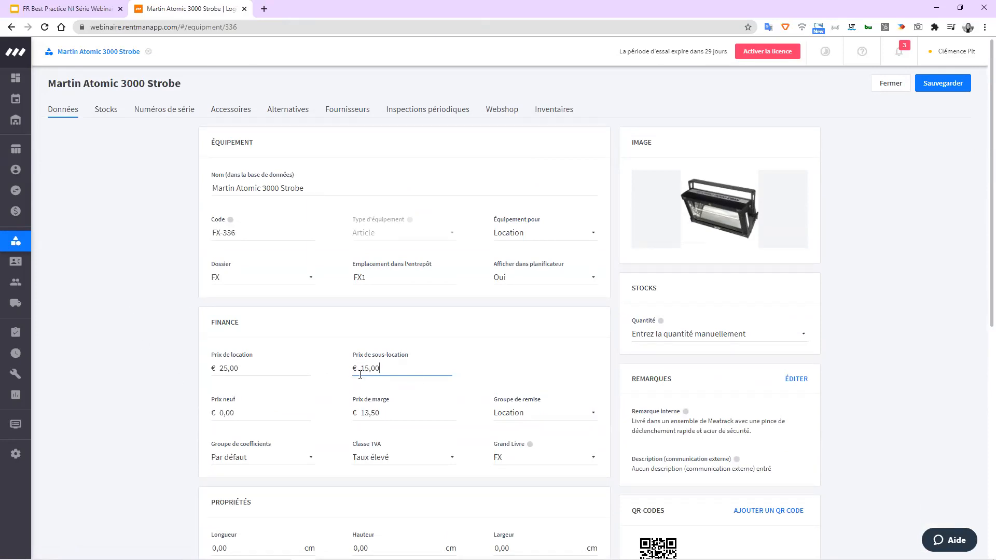
Open Projet Rentman from the project list and examine the estimated, planned and actual costs in its financial overview.
mouse_move(10, 173)
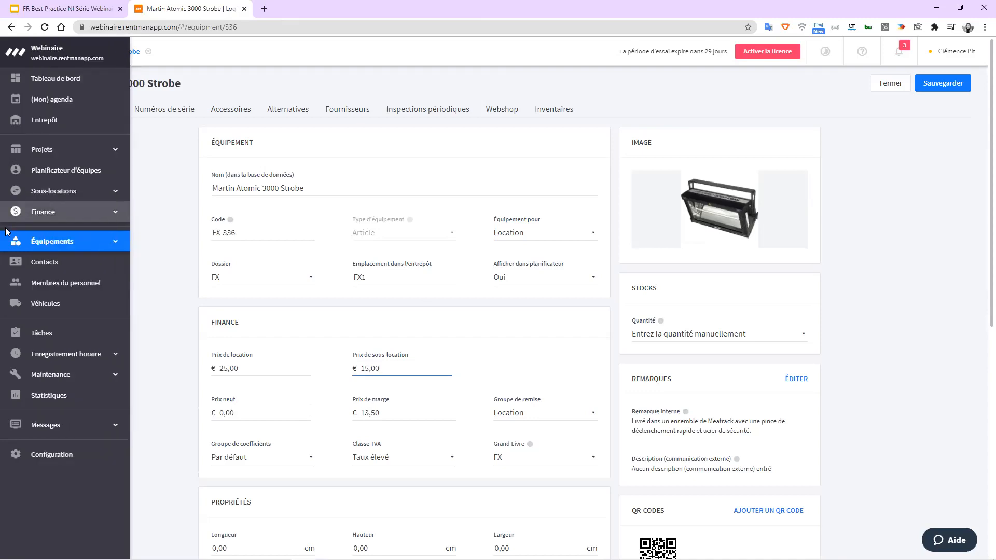
left_click(51, 151)
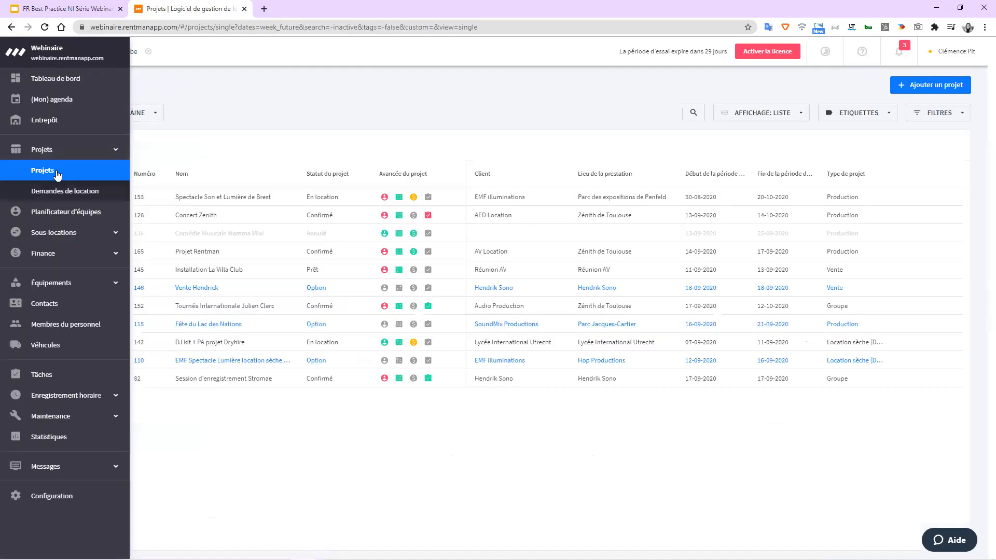
double_click(213, 255)
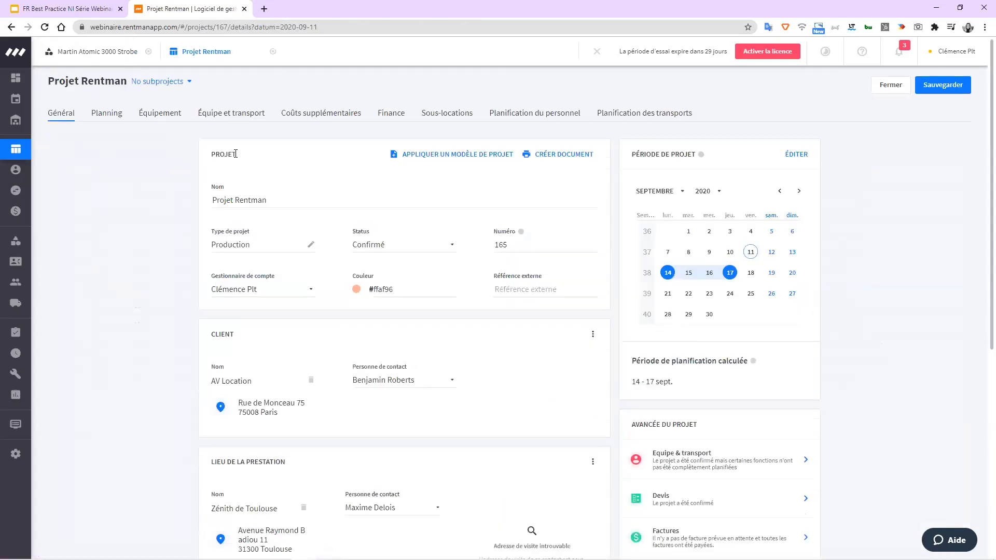
left_click(404, 116)
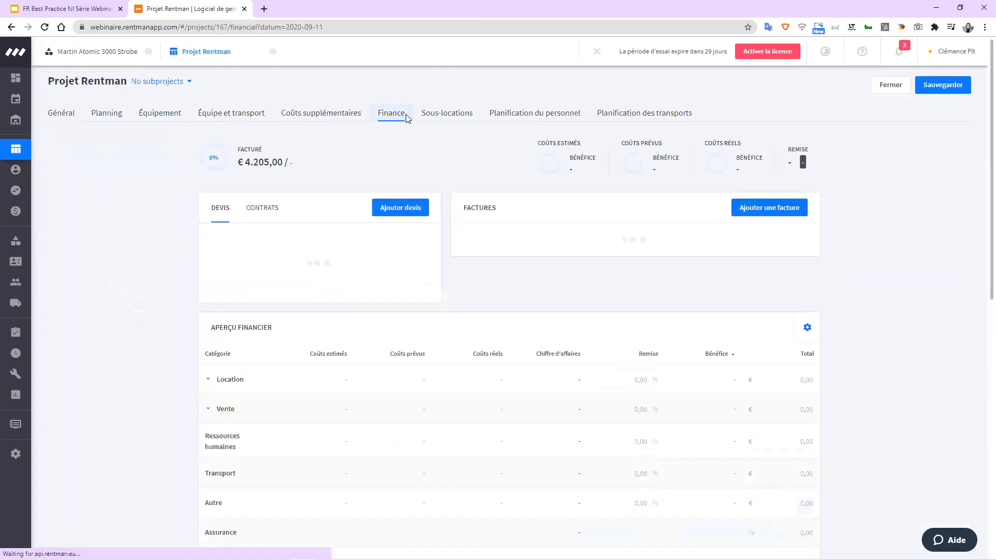
scroll(394, 291, "down", 2)
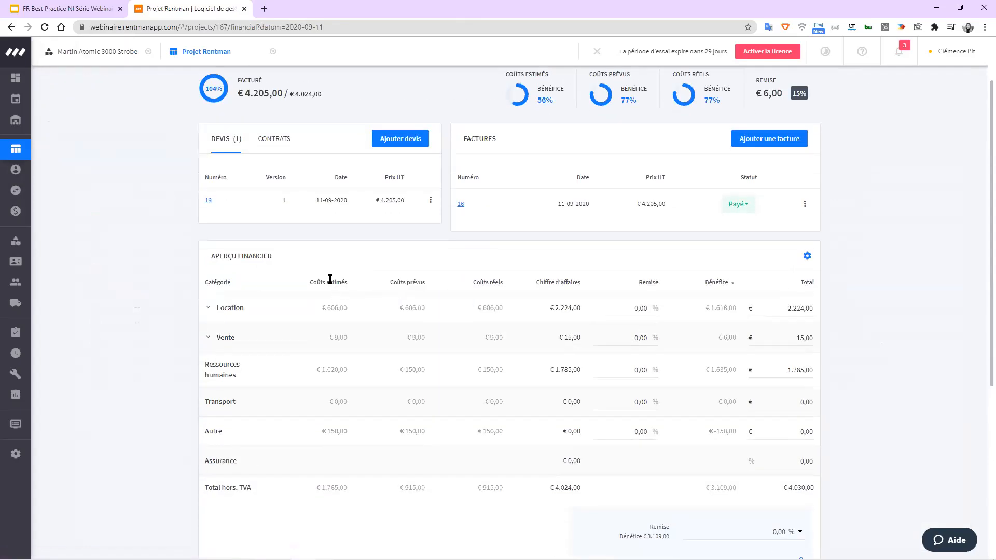
mouse_move(327, 313)
Return to the Martin Atomic 3000 Strobe record and review its finance and properties sections.
left_click(90, 52)
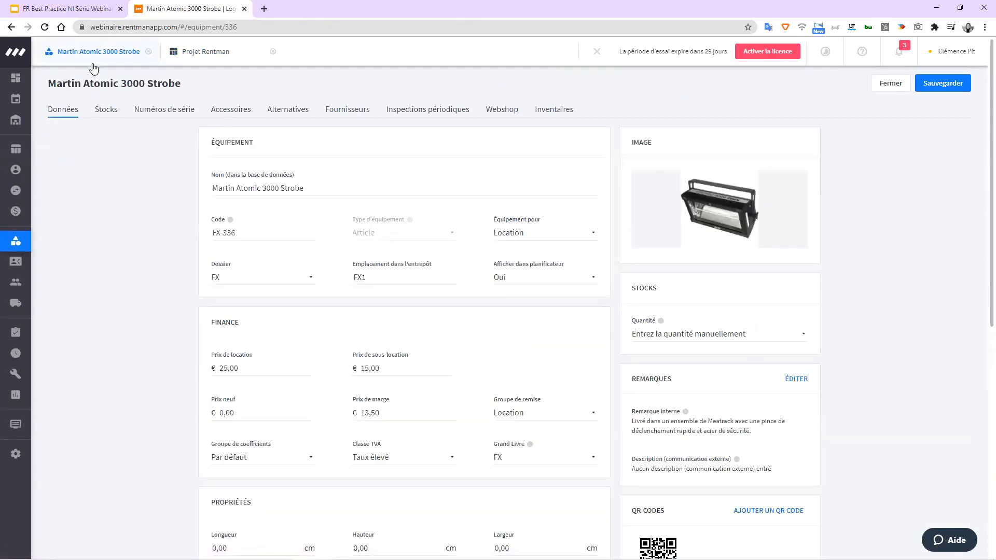
scroll(415, 260, "down", 2)
scroll(411, 253, "down", 4)
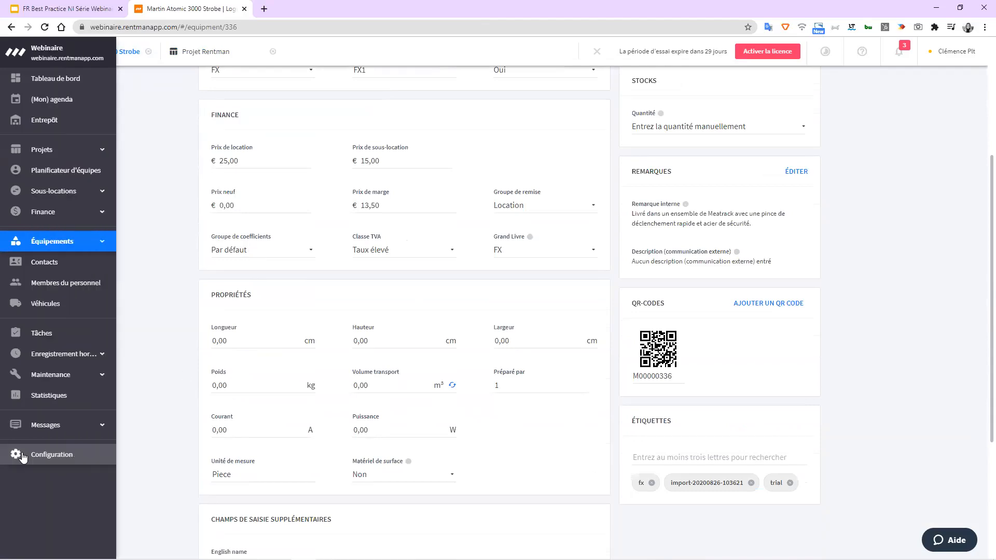
Open the coefficient groups in the finance configuration and examine the day coefficients of the Par défaut group, closing it without changes.
left_click(56, 460)
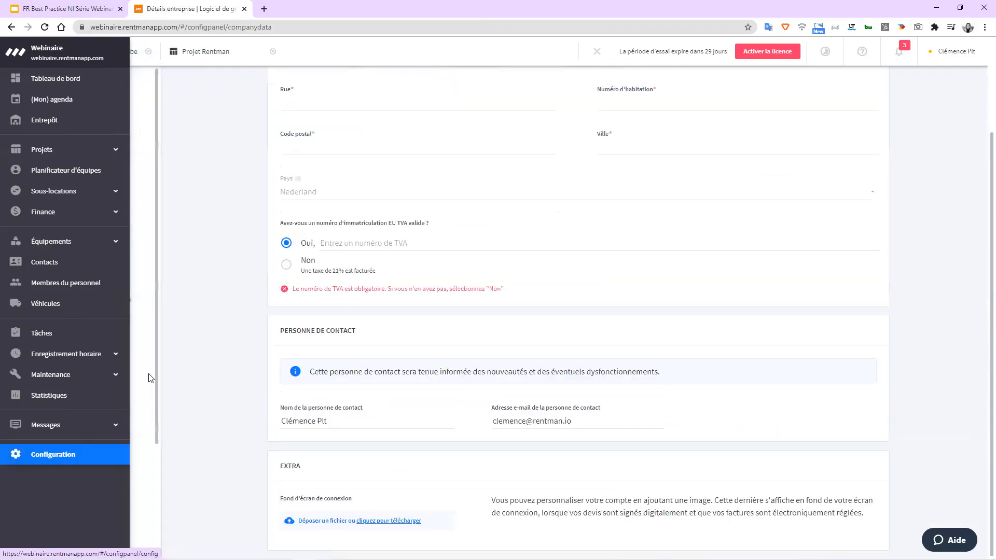
scroll(109, 140, "down", 5)
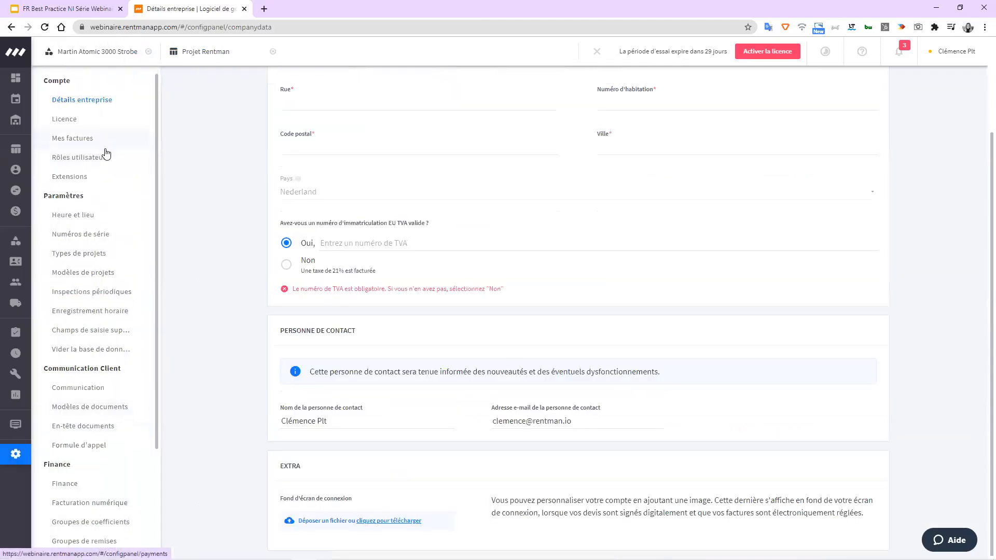
left_click(107, 396)
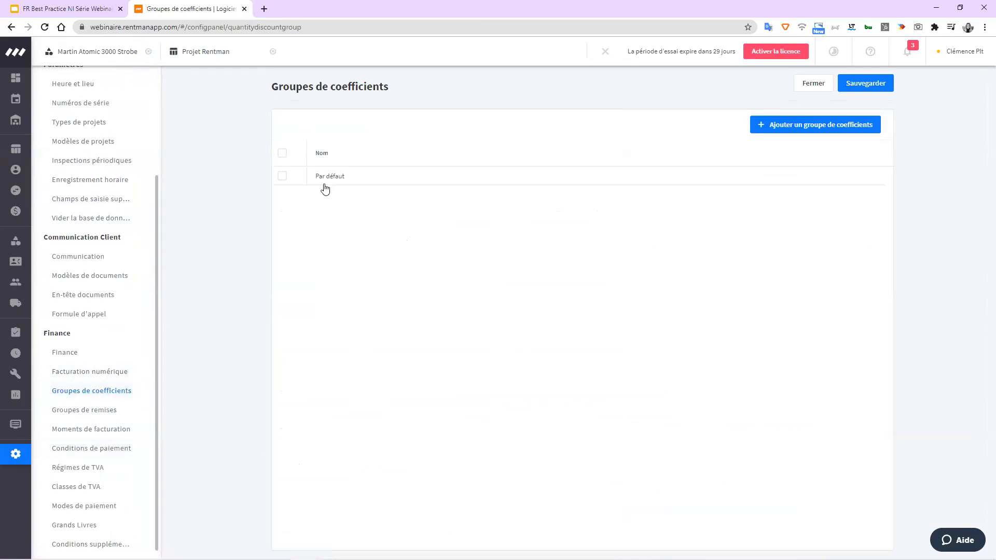
left_click(291, 177)
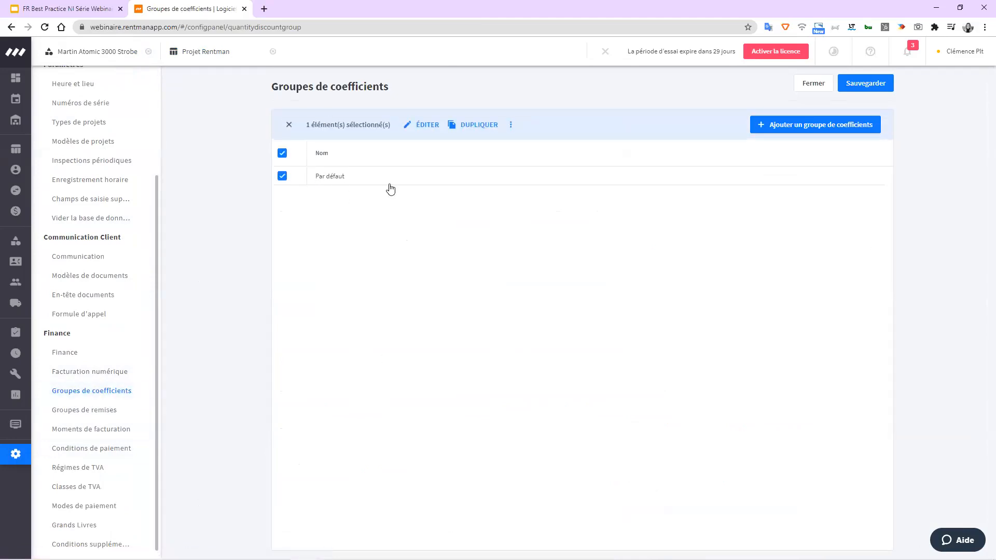
left_click(414, 127)
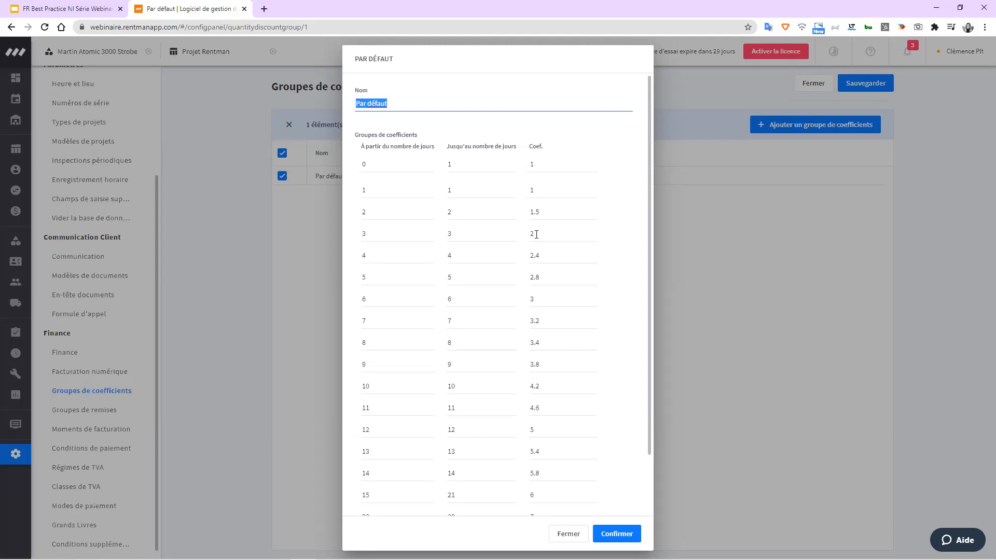
scroll(536, 234, "down", 2)
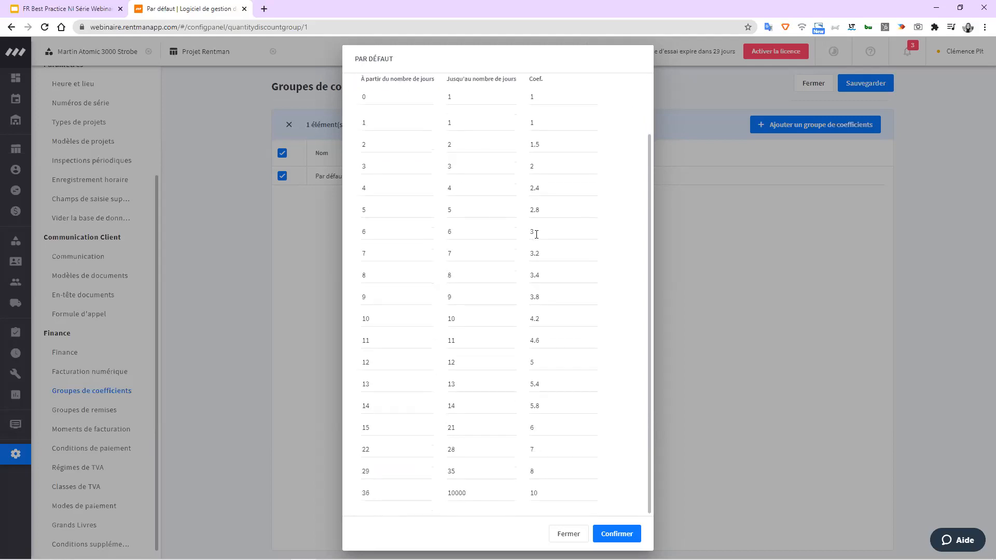
scroll(537, 234, "up", 2)
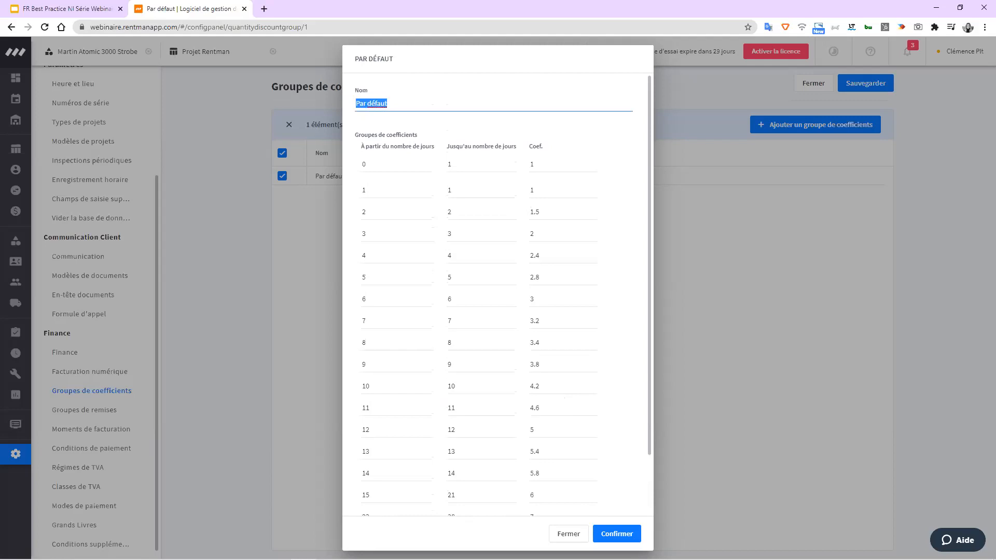
left_click(570, 540)
left_click(569, 534)
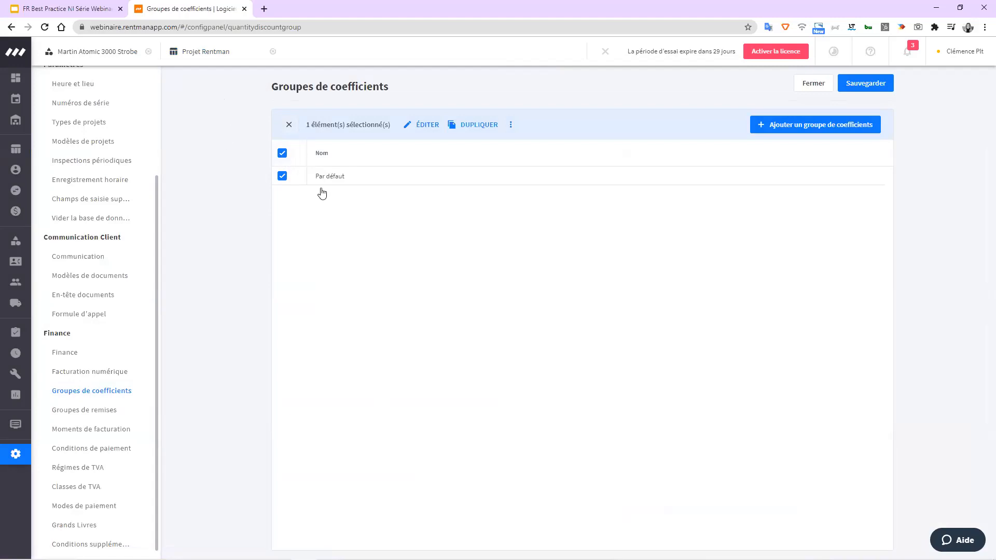
left_click(814, 85)
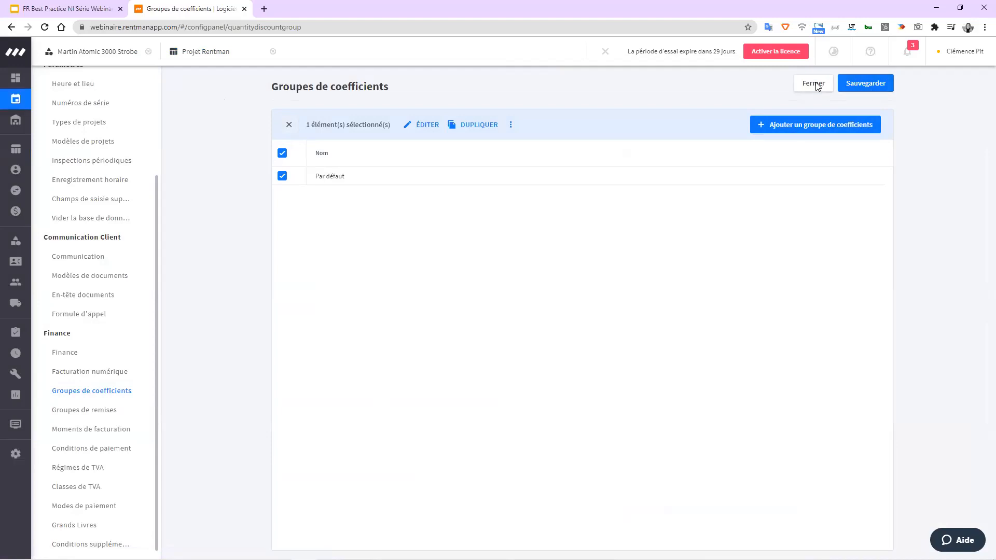
Return to the Martin Atomic 3000 Strobe record, check its coefficient group field and go back to the equipment list.
left_click(97, 54)
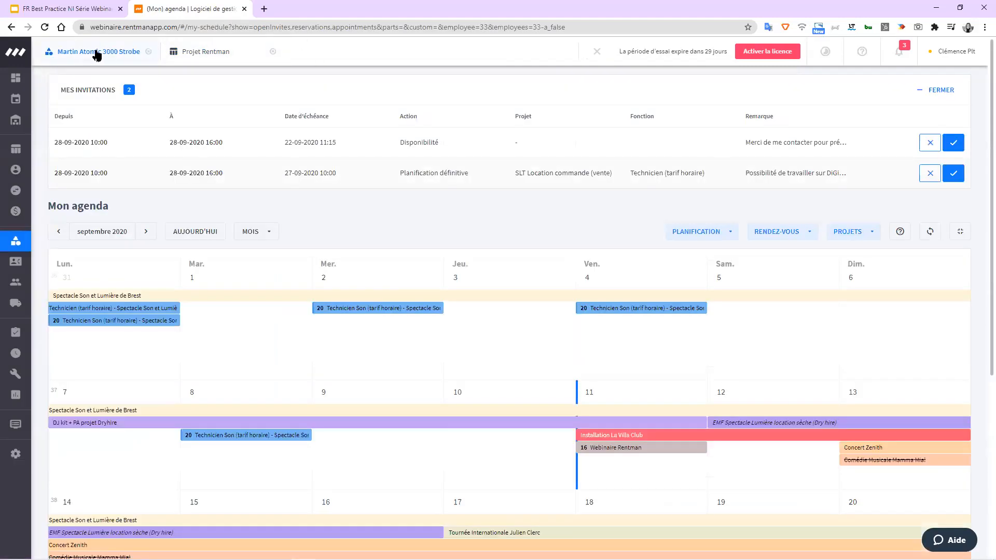
scroll(150, 298, "down", 2)
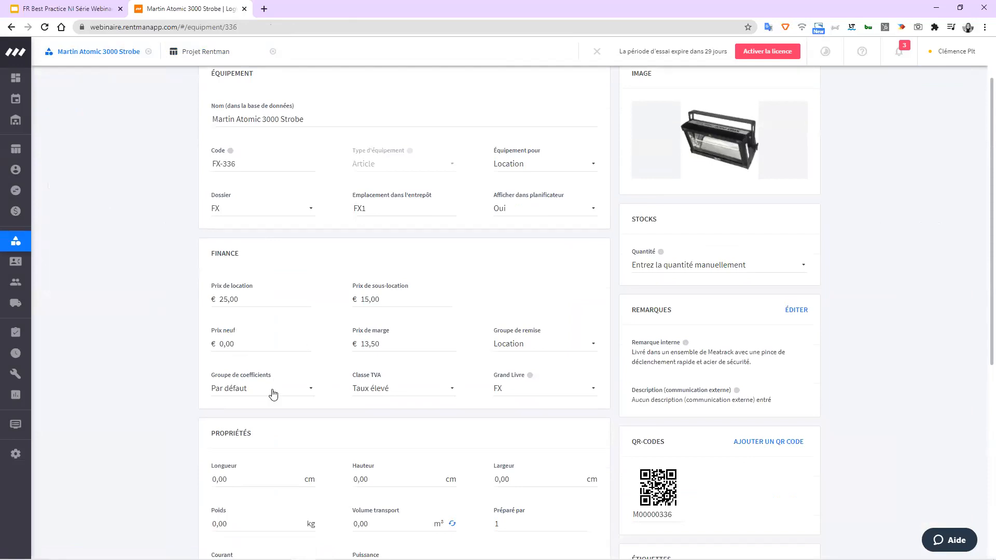
scroll(342, 273, "up", 2)
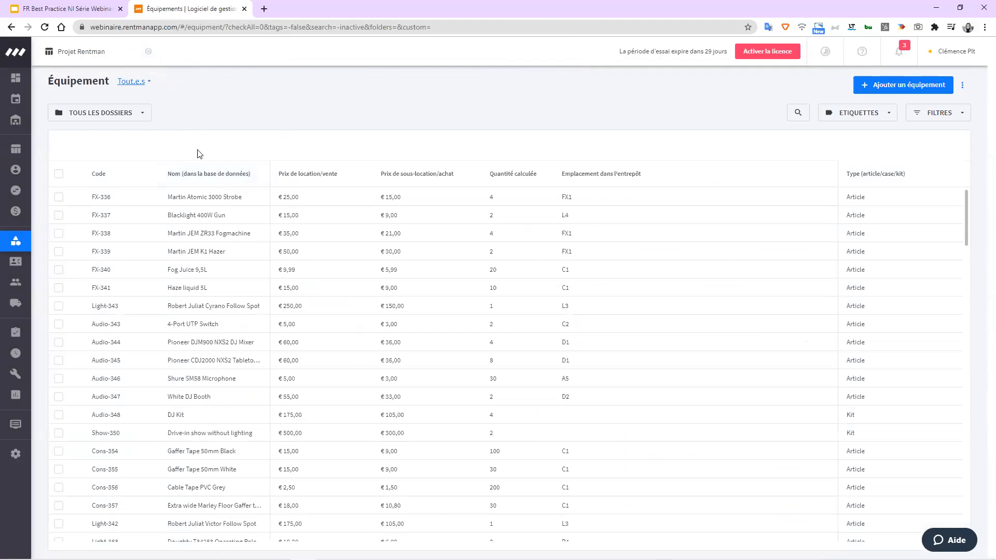
Open the Pioneer CDJ2000 NXS2 Tabletop CD Player record and examine its finance fields, properties and QR code.
left_click(189, 366)
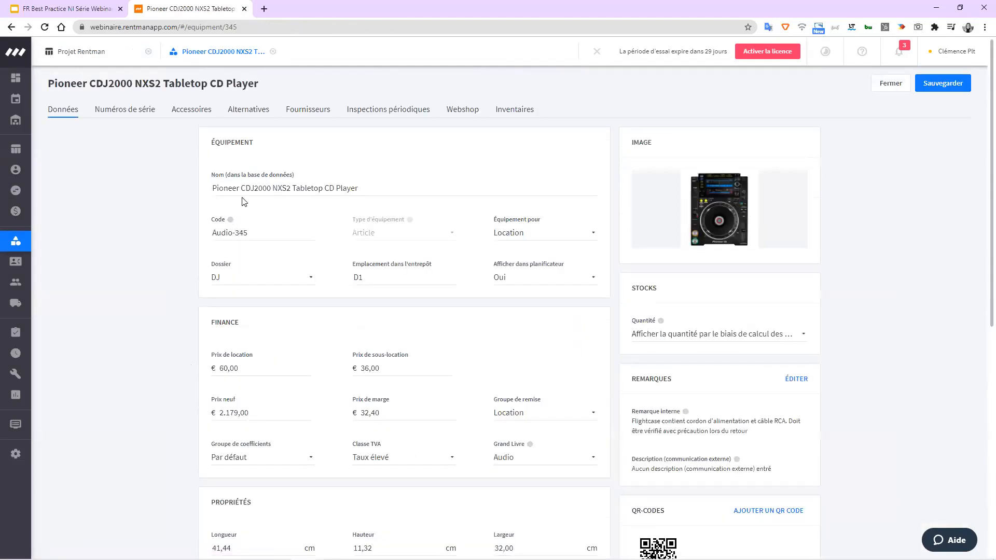
scroll(244, 194, "down", 3)
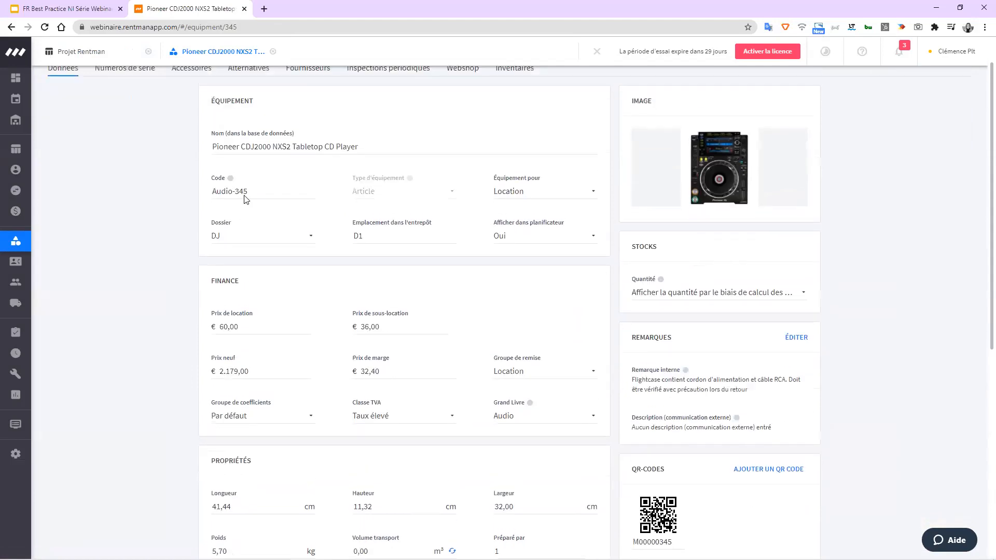
scroll(246, 199, "down", 3)
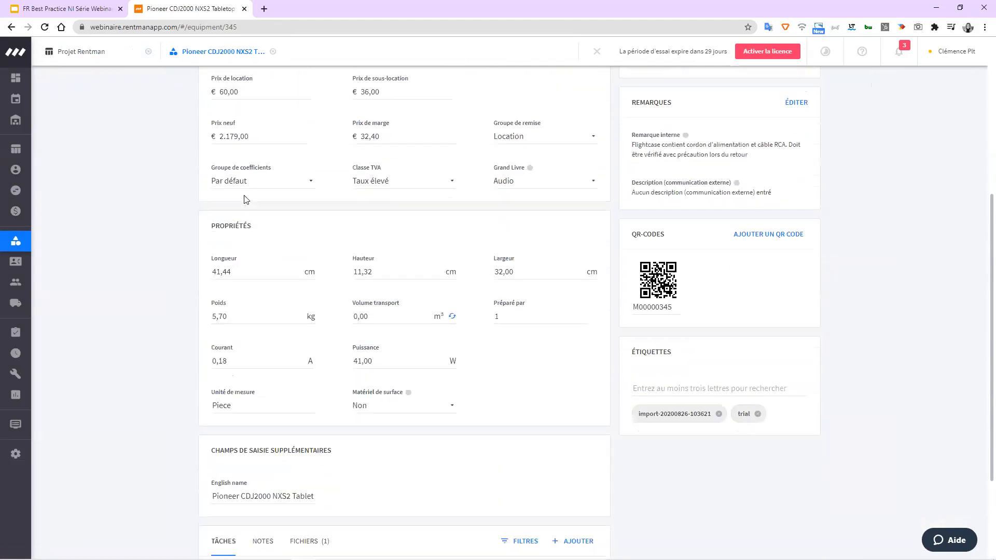
mouse_move(653, 301)
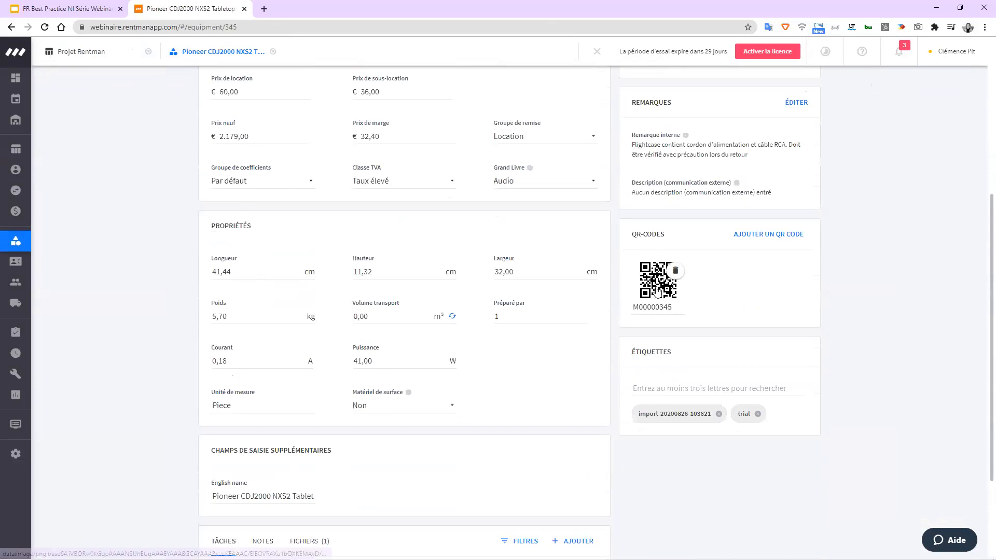
scroll(568, 357, "up", 6)
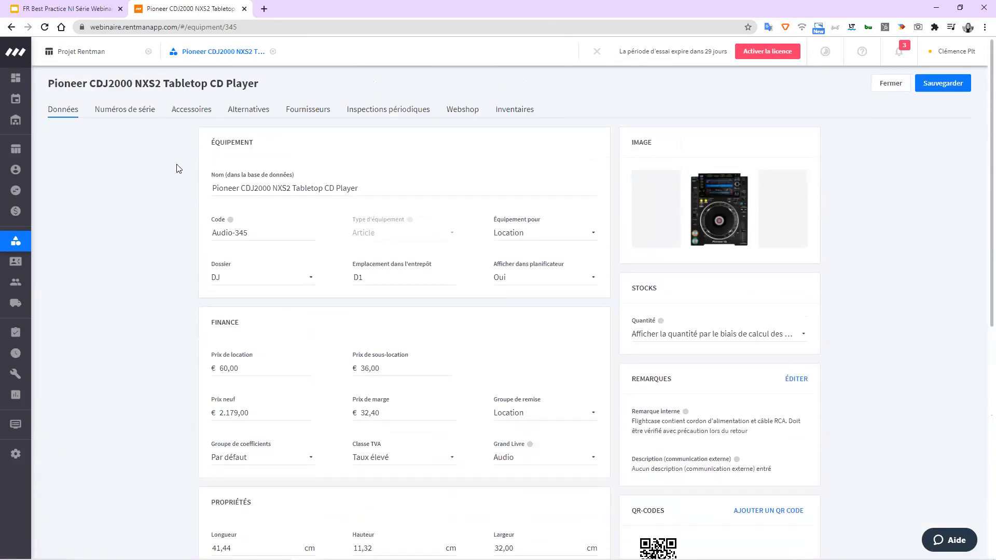
Display the CD player's serial numbers and check the history of unit CDJ2000 NXS2 004.
left_click(150, 115)
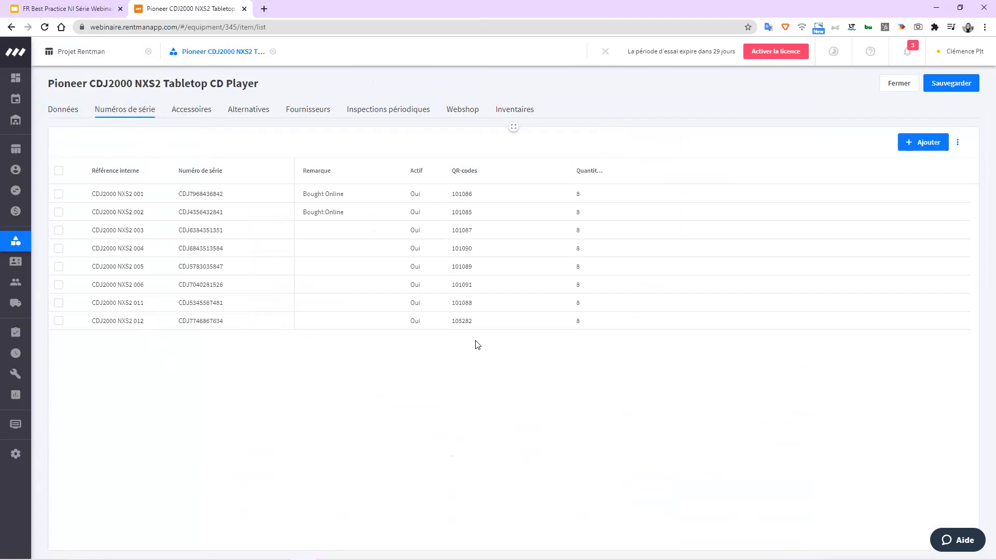
left_click(58, 249)
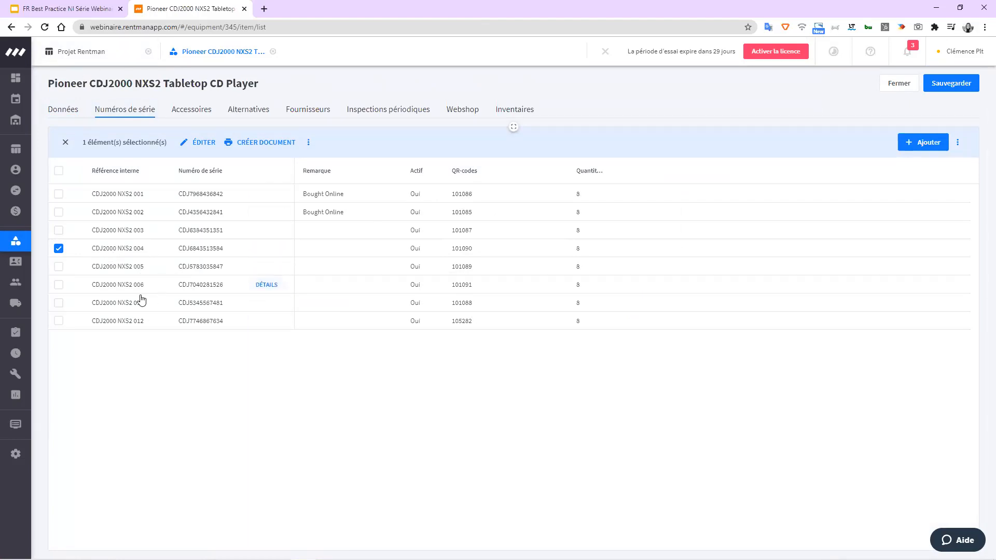
left_click(306, 147)
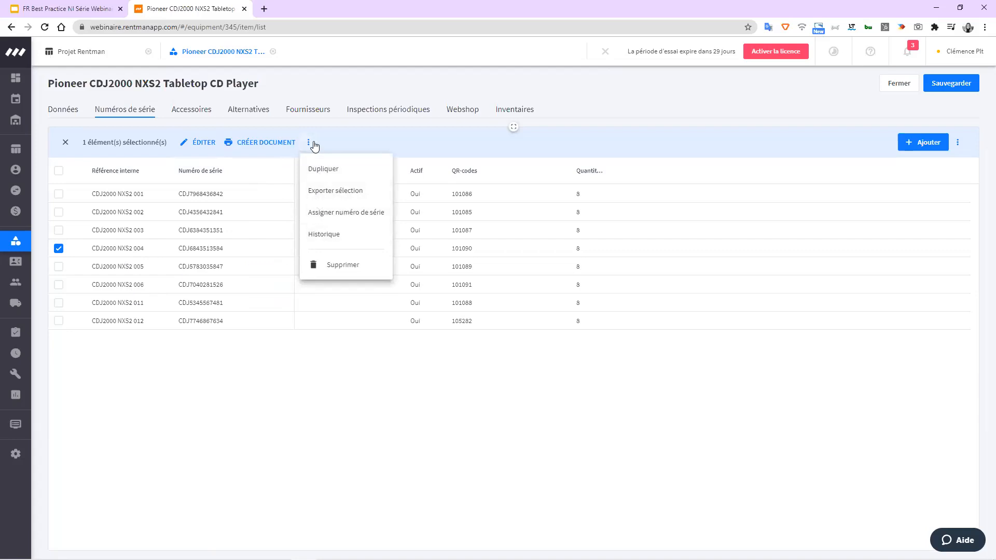
left_click(328, 236)
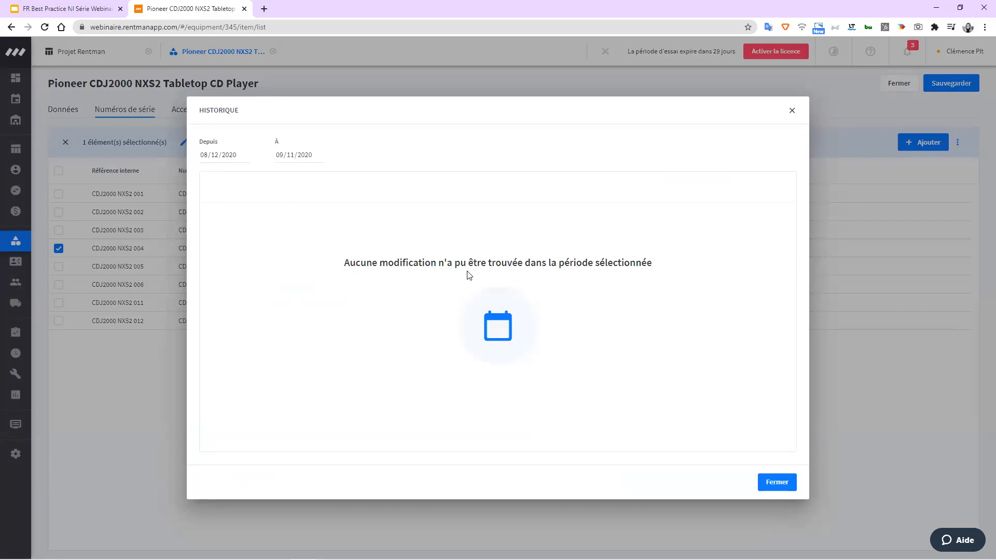
left_click(777, 483)
Check the history of unit CDJ2000 NXS2 003, leaving the history closed and no unit selected.
left_click(59, 249)
left_click(58, 230)
left_click(308, 142)
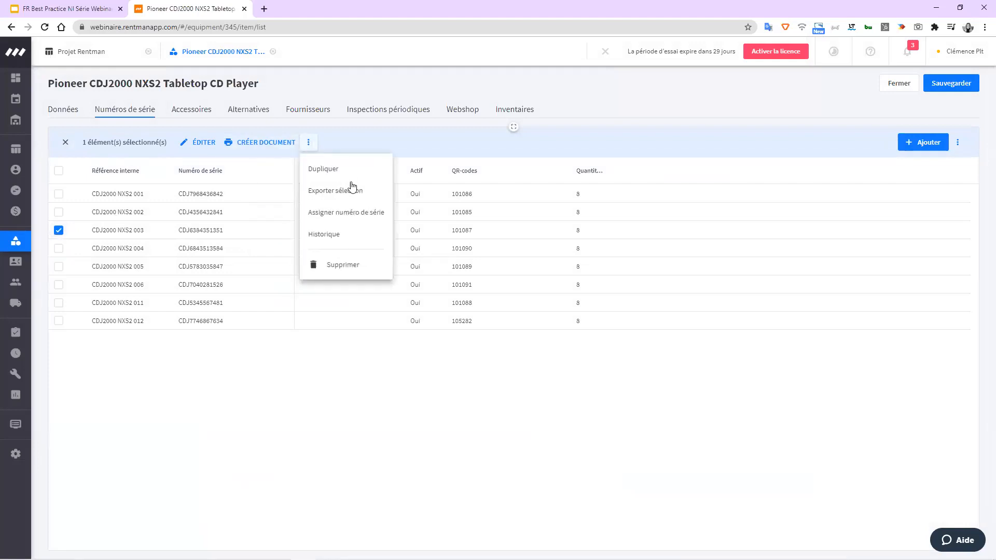
left_click(326, 232)
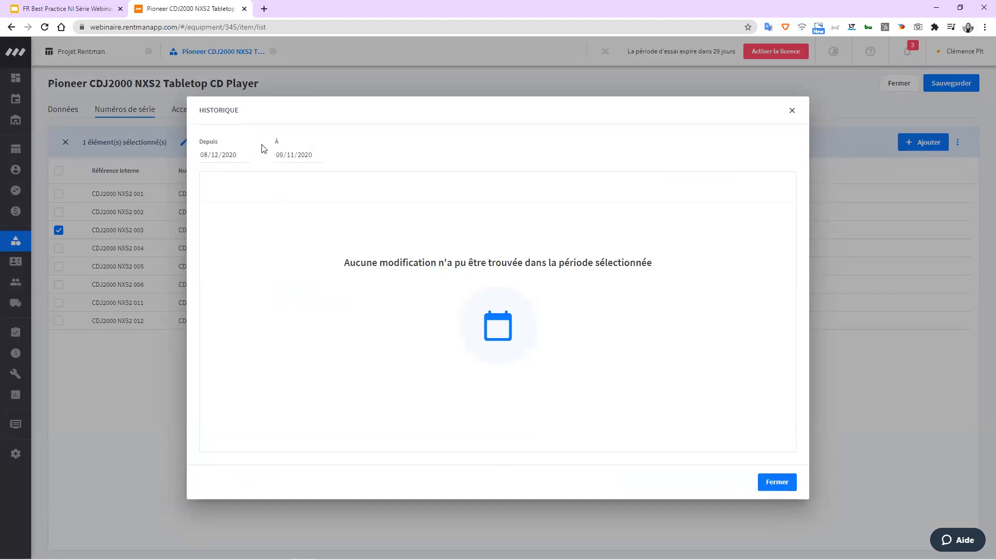
left_click(791, 120)
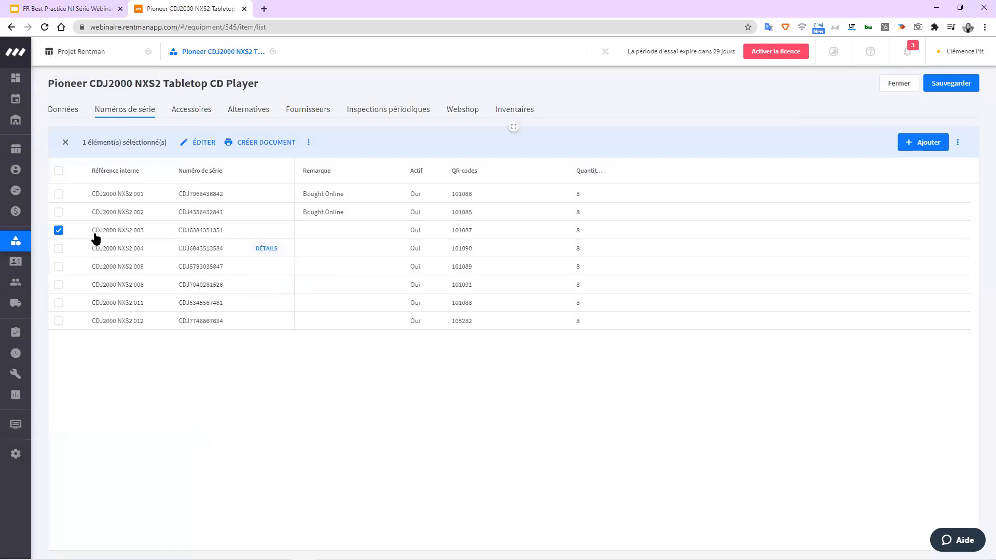
left_click(57, 231)
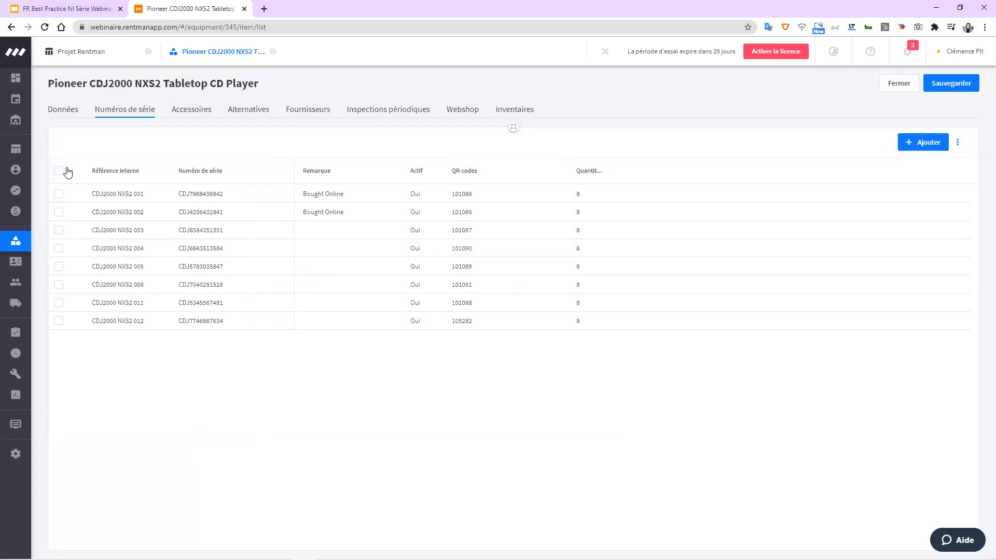
Generate a label for unit CDJ2000 NXS2 003 with the Étiquette équipement template, and close its preview without saving the document.
left_click(59, 230)
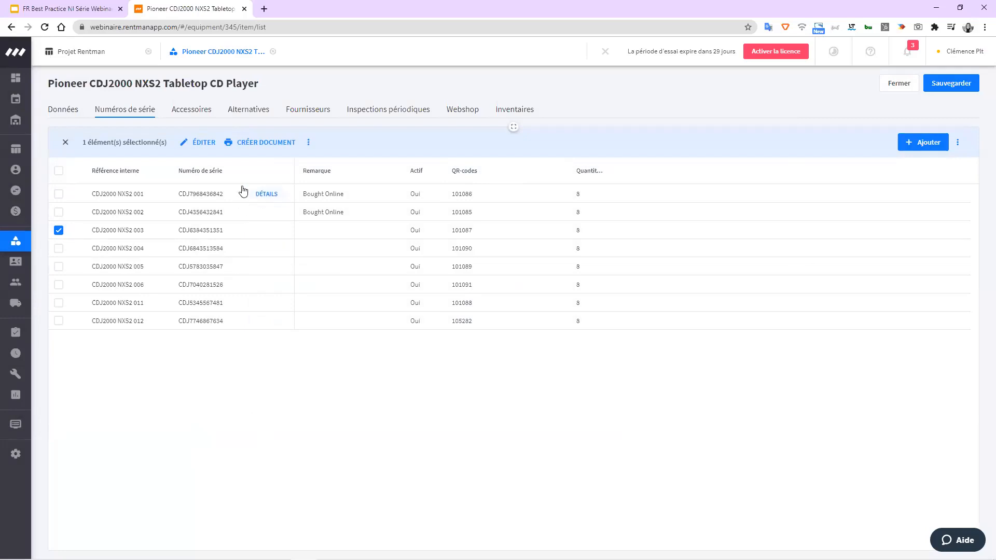
left_click(262, 143)
left_click(400, 197)
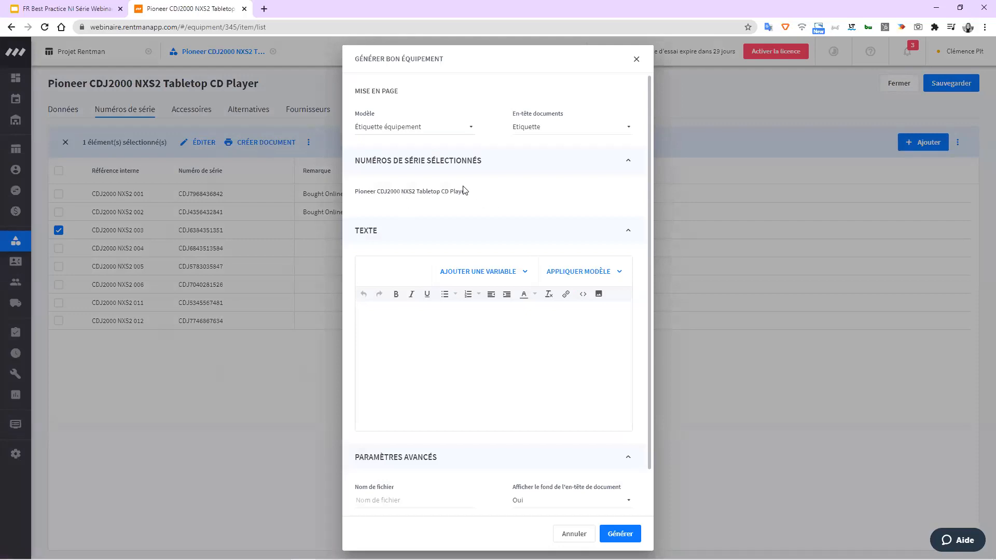
left_click(620, 534)
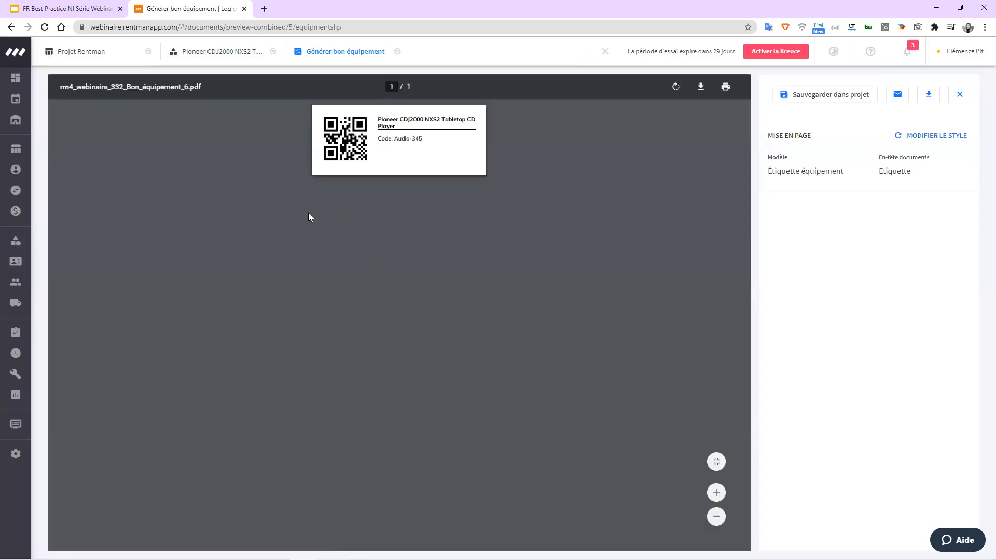
left_click(959, 97)
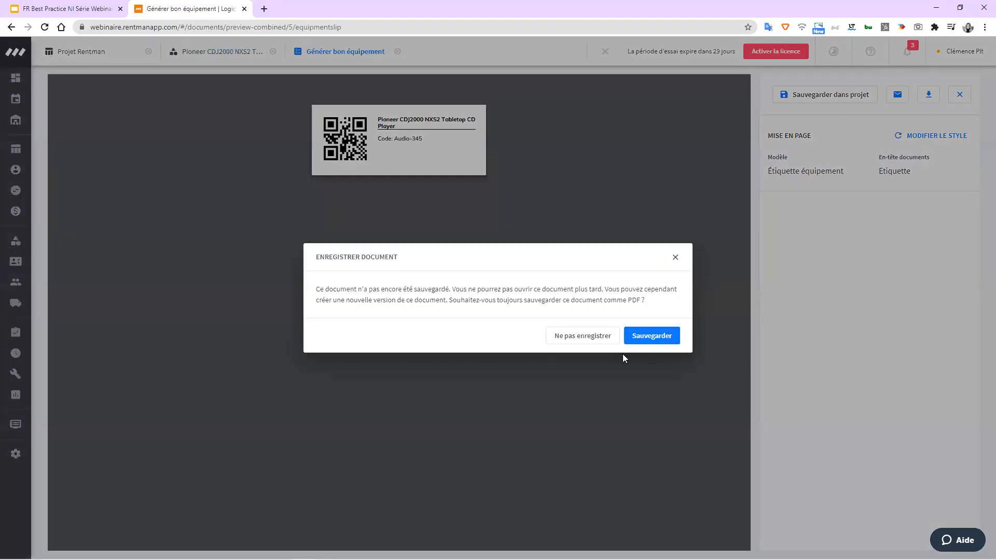
left_click(600, 338)
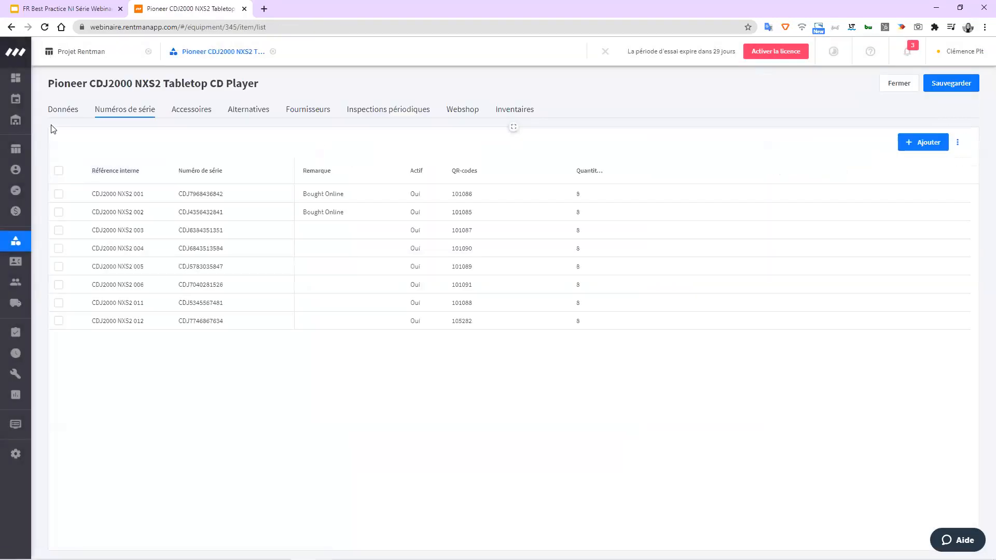
Review the document options for the Pioneer CDJ2000 NXS2 from the equipment list, cancel without generating, and deselect the item.
left_click(58, 110)
left_click(22, 243)
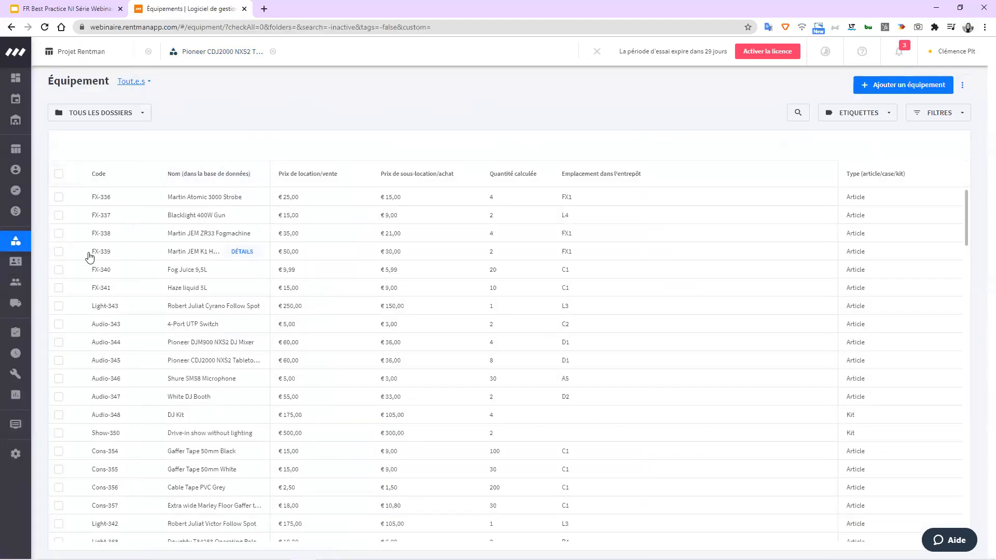
left_click(59, 361)
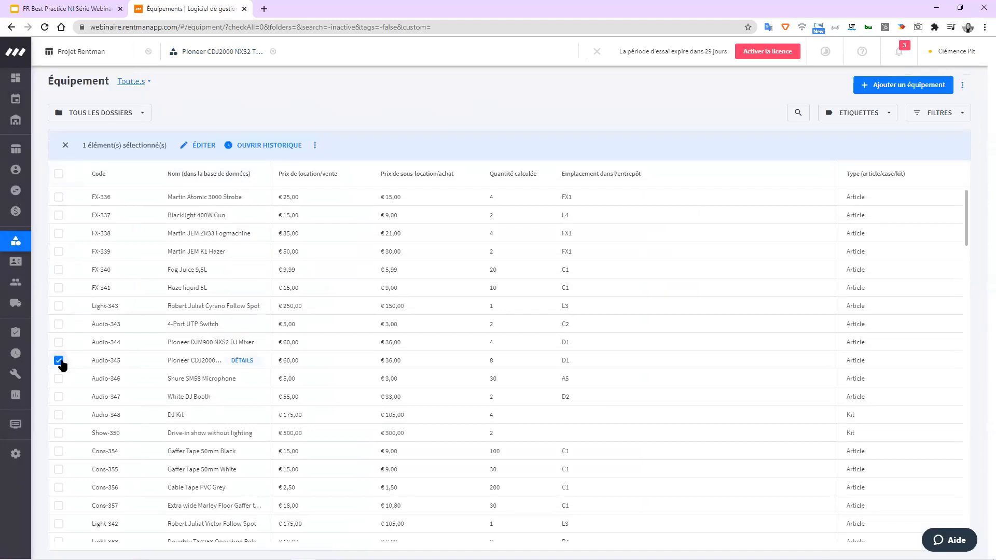
left_click(311, 146)
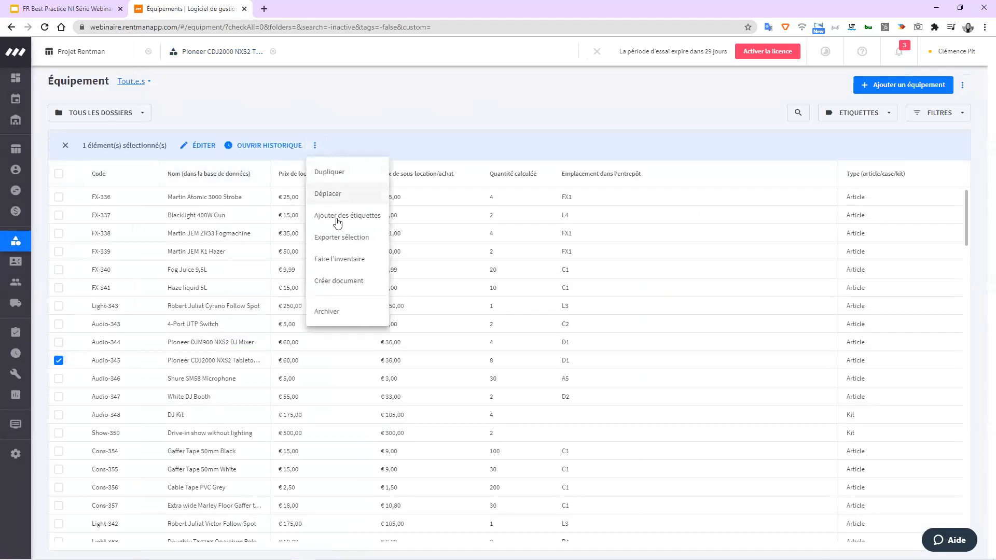
left_click(338, 280)
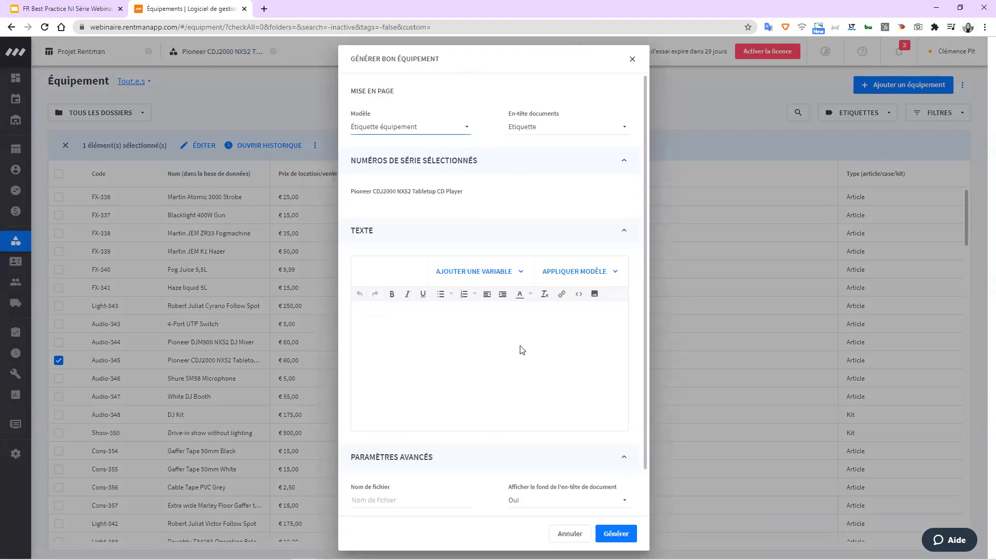
scroll(579, 491, "down", 1)
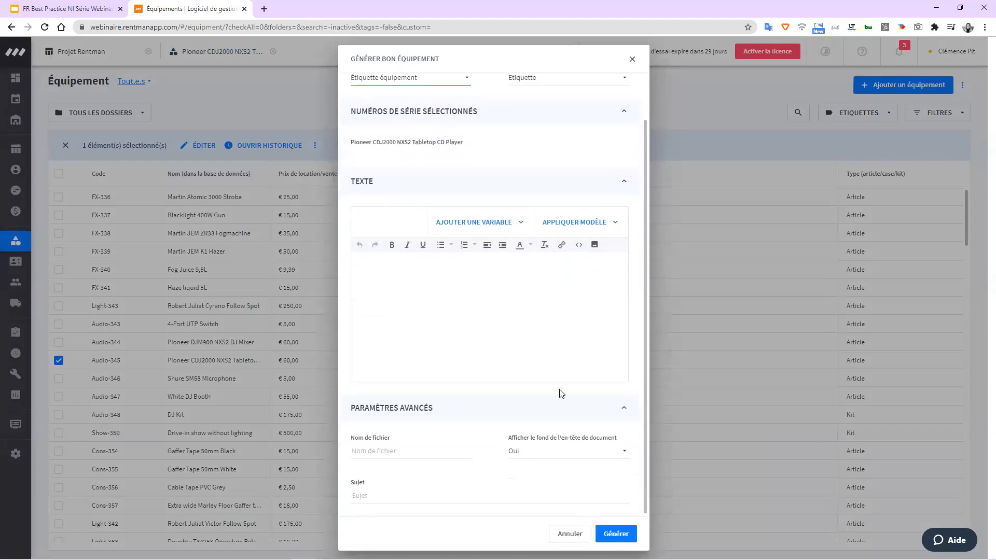
left_click(573, 538)
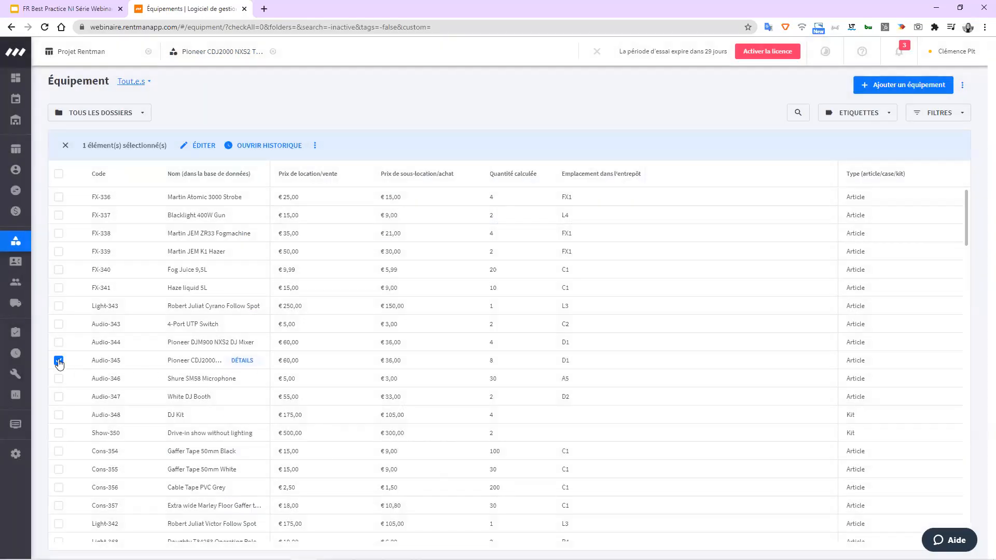
left_click(59, 362)
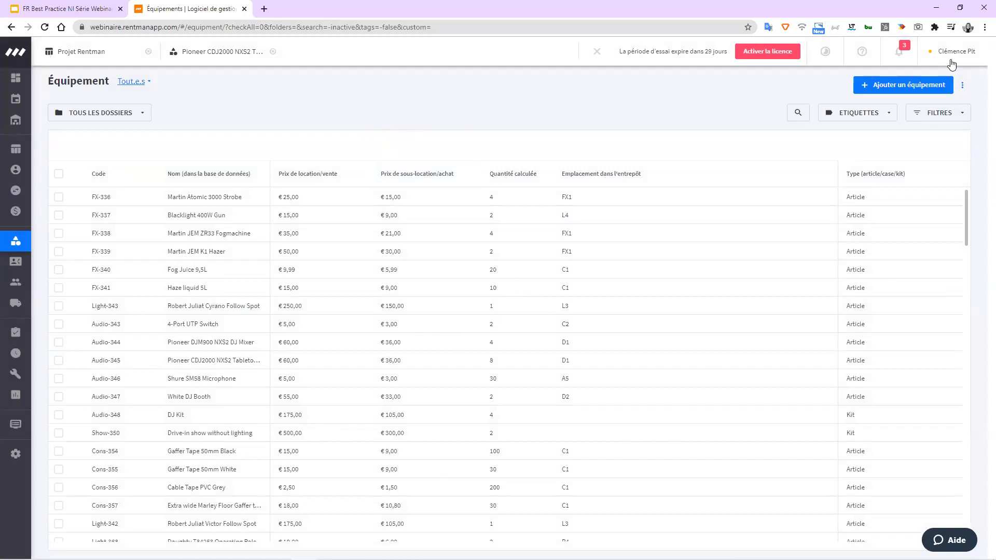
Review the import type and serial-number options for importing equipment data, and close the dialog without importing.
left_click(962, 85)
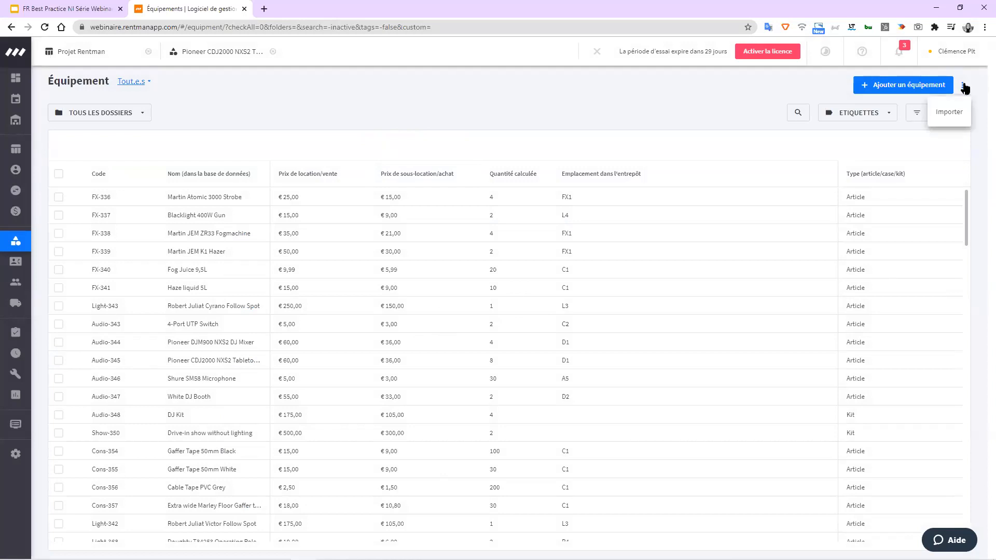
left_click(958, 118)
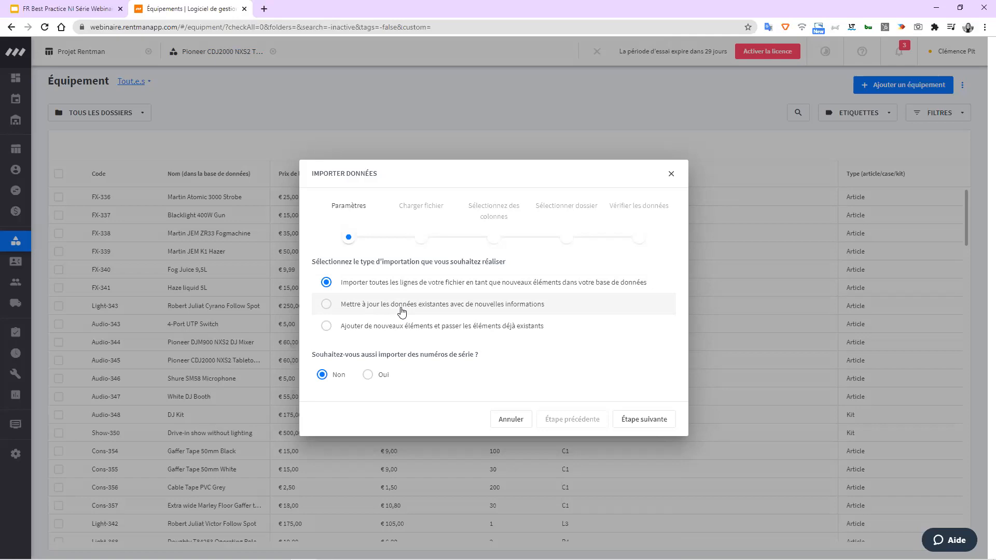
left_click(674, 173)
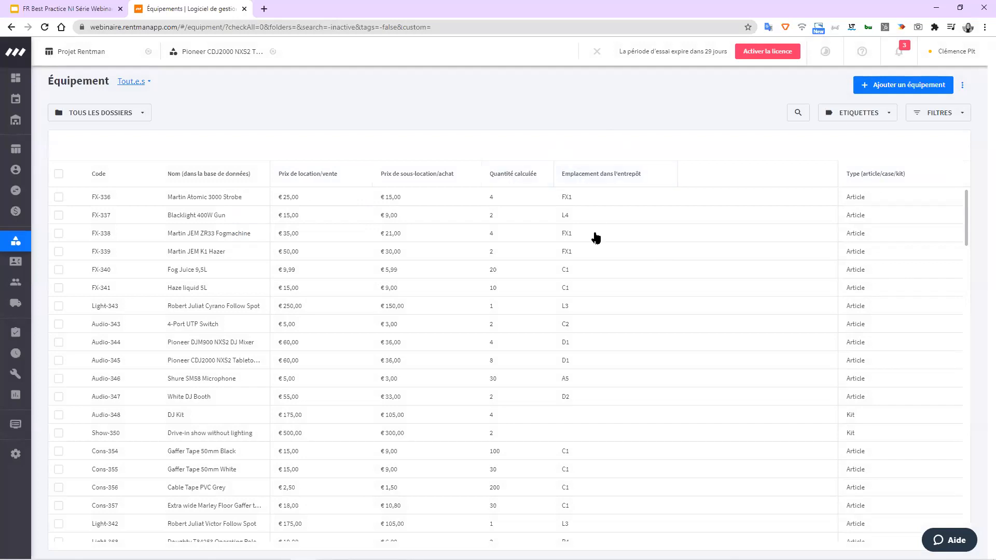
Filter the equipment list to the FX folder under Éclairages.
scroll(609, 239, "down", 10)
scroll(618, 264, "up", 10)
left_click(146, 117)
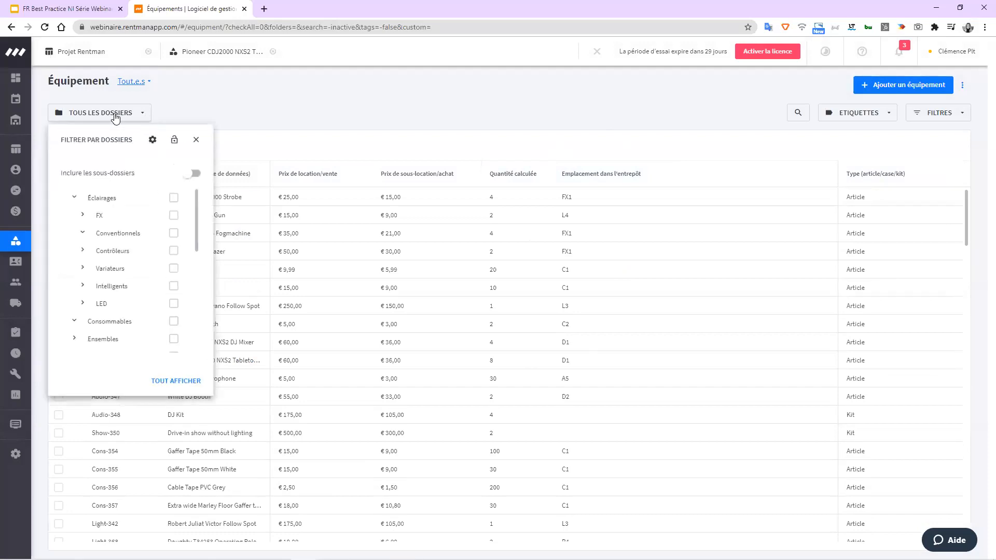
left_click(174, 216)
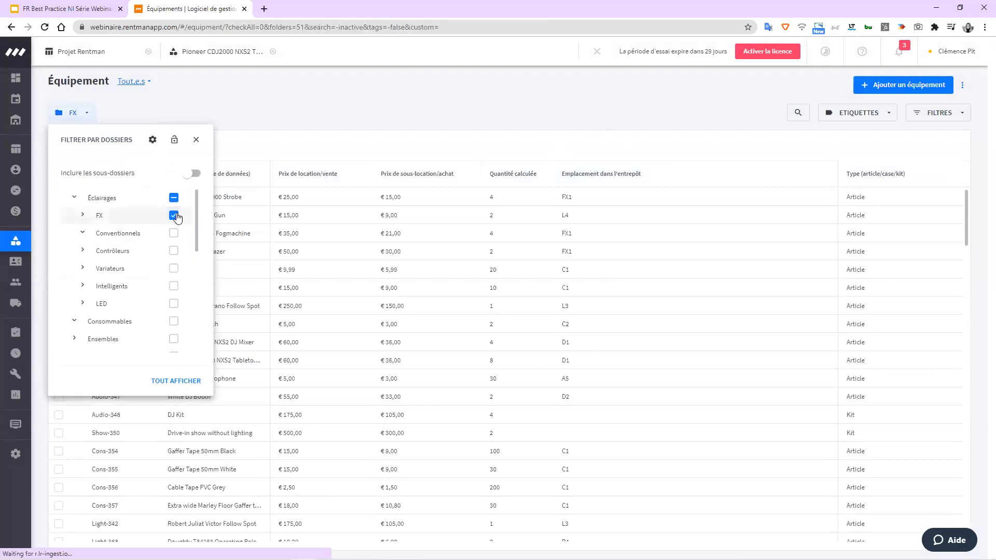
left_click(342, 82)
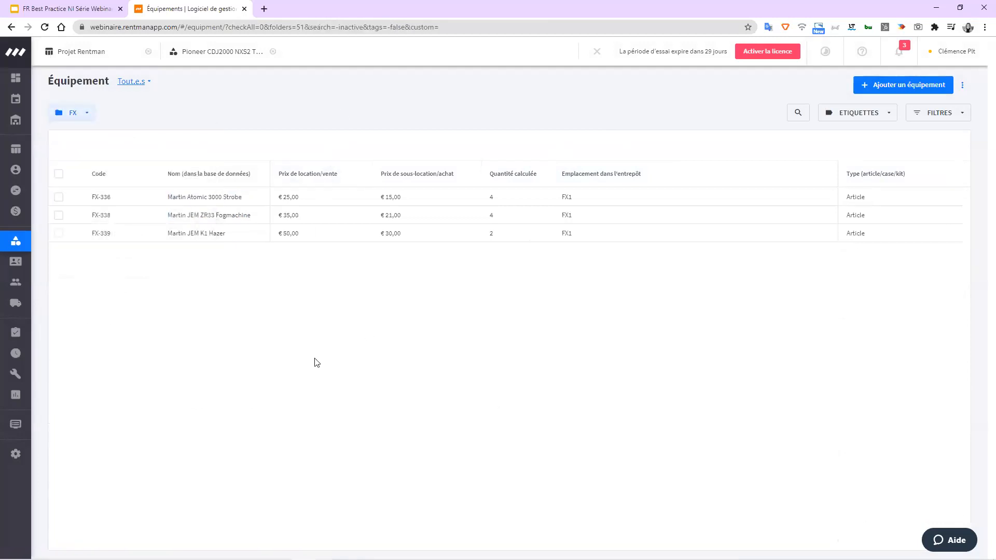
Bulk-edit all items in the FX folder, setting their warehouse location to FX12, and save the change.
left_click(59, 176)
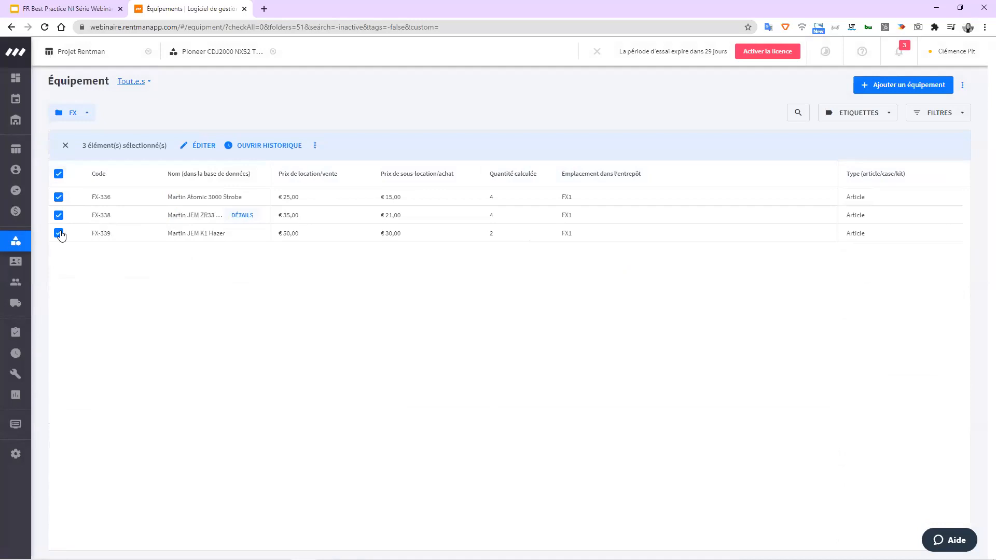
left_click(208, 146)
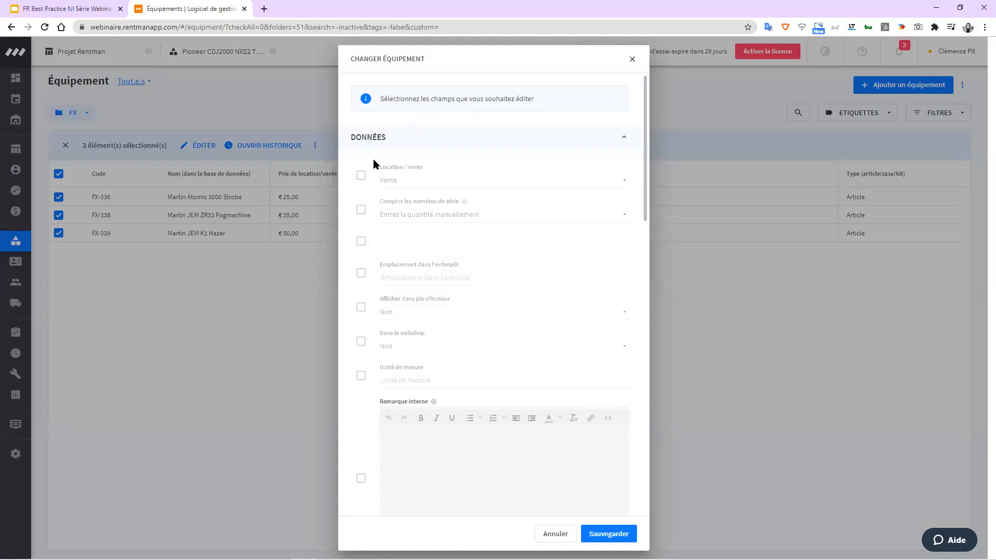
scroll(374, 164, "down", 1)
left_click(361, 204)
left_click(424, 209)
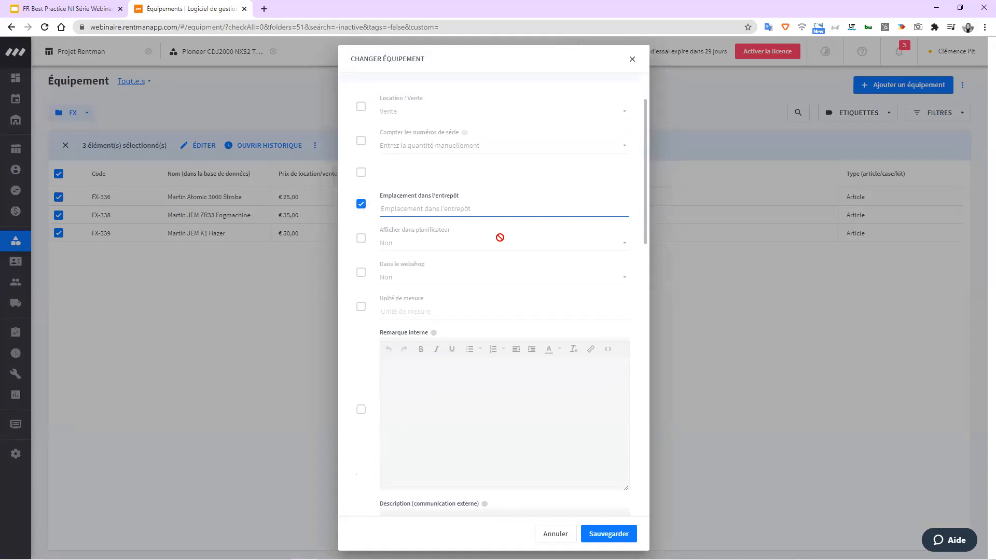
type("FX")
scroll(522, 358, "down", 3)
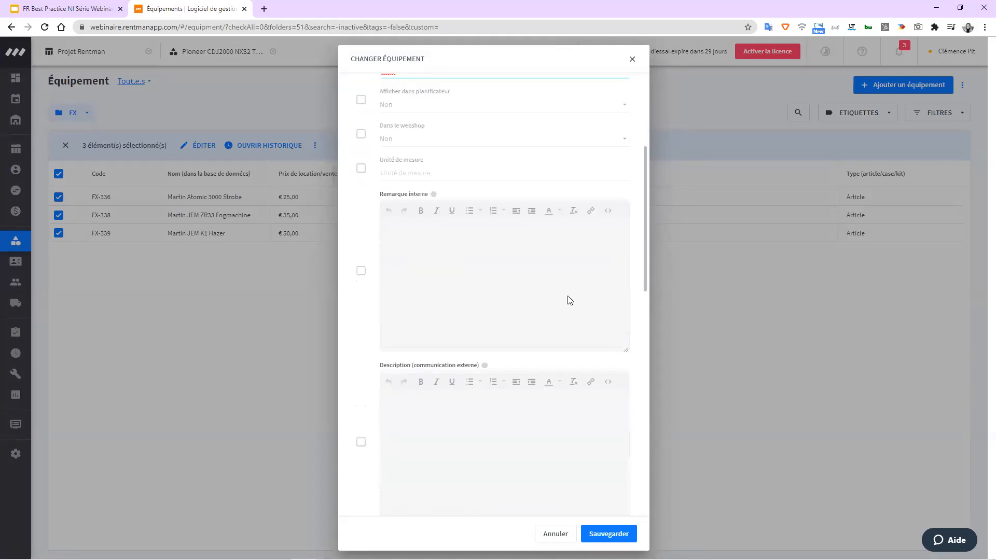
scroll(570, 301, "down", 2)
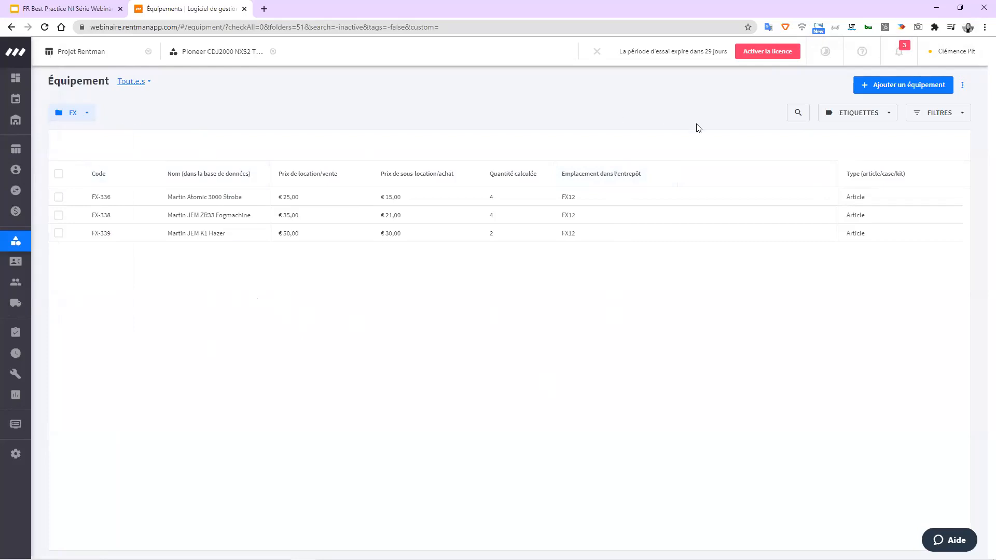
Clear the FX folder filter so the equipment list covers all folders.
left_click(89, 116)
left_click(174, 215)
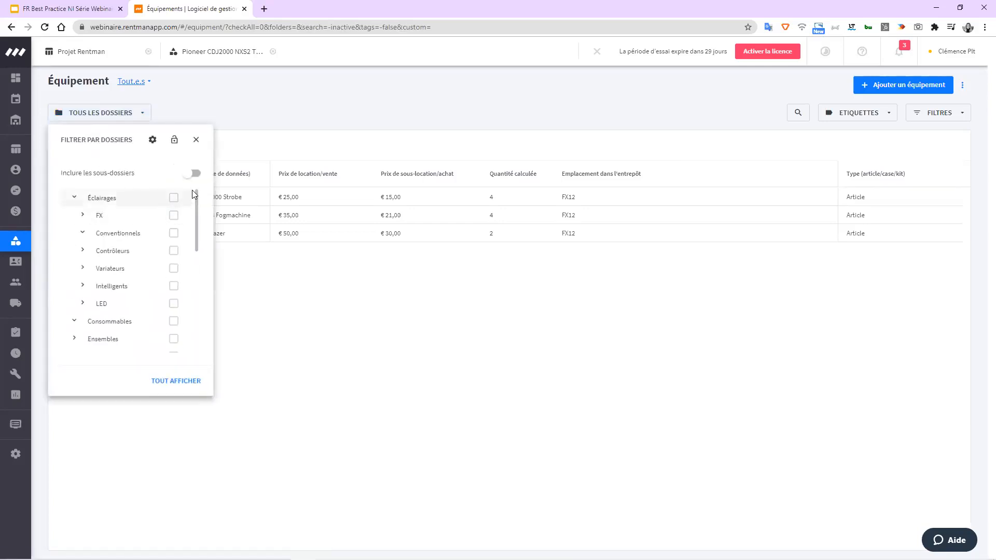
left_click(196, 140)
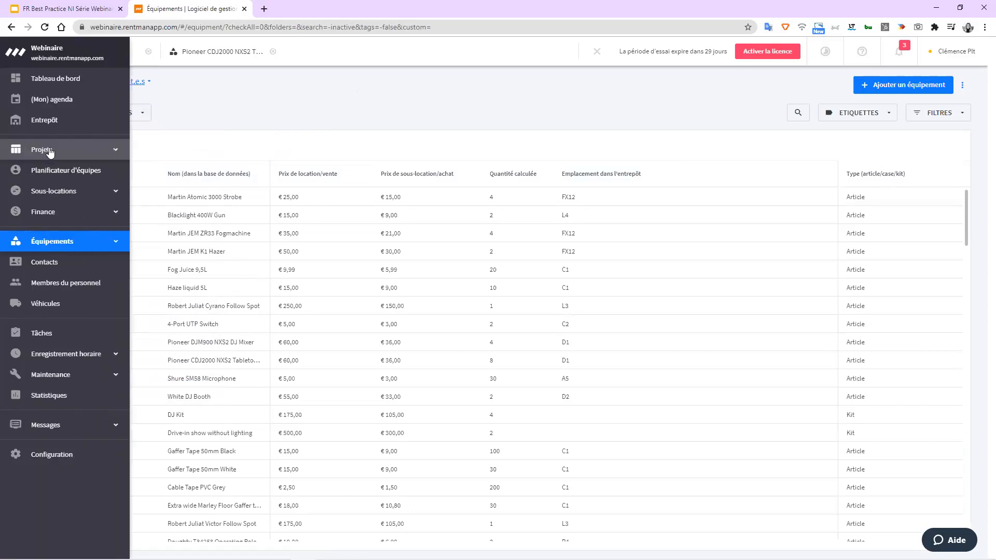
Open the project list for the coming week and examine the progress indicators of the projects.
left_click(50, 150)
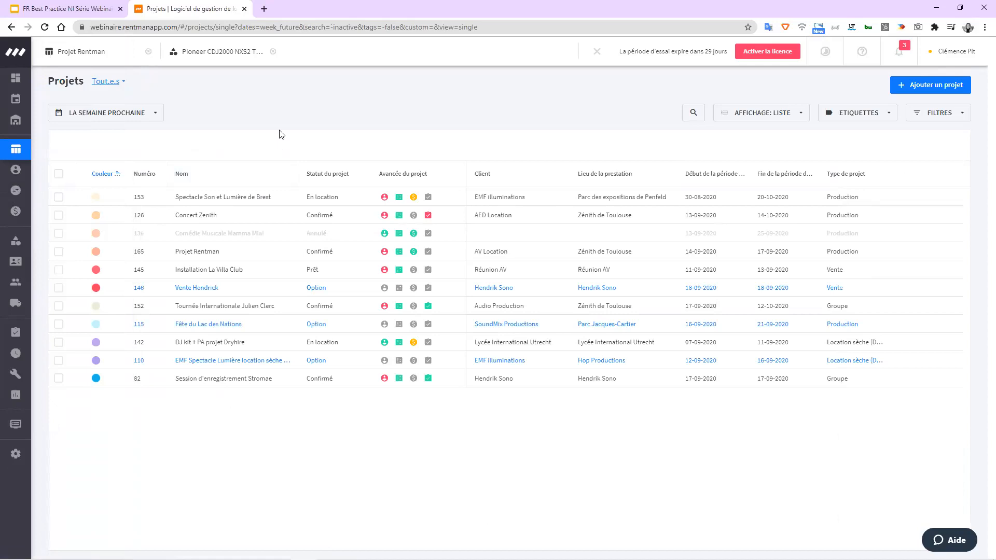
mouse_move(270, 252)
mouse_move(386, 258)
mouse_move(385, 201)
Display the projects in the Par jour, Agenda and Chronologie views in turn.
left_click(779, 114)
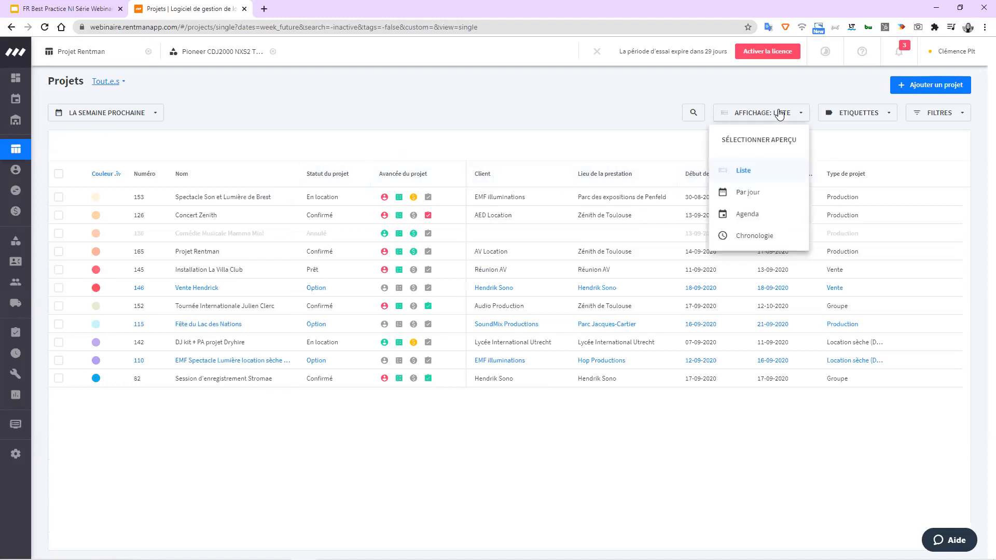
left_click(759, 194)
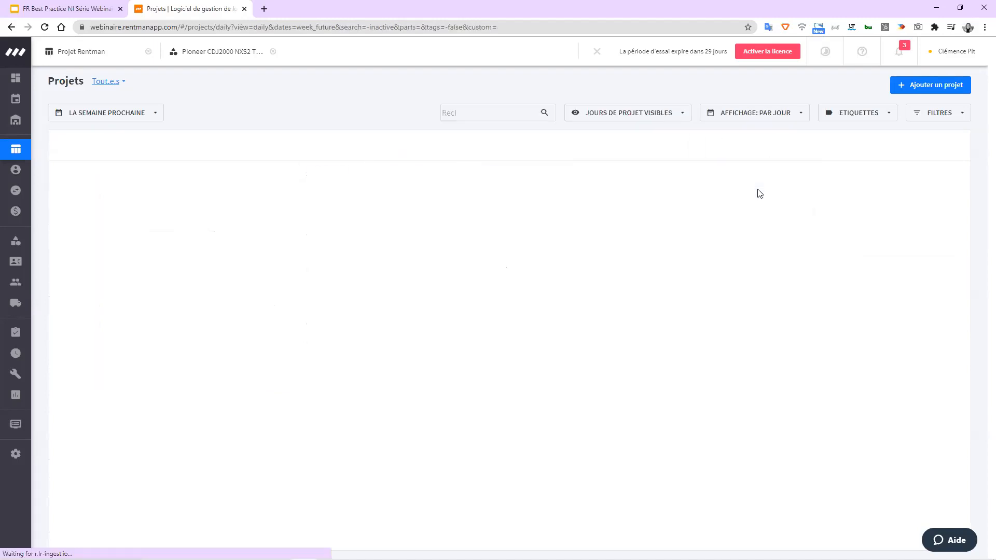
left_click(794, 114)
left_click(745, 214)
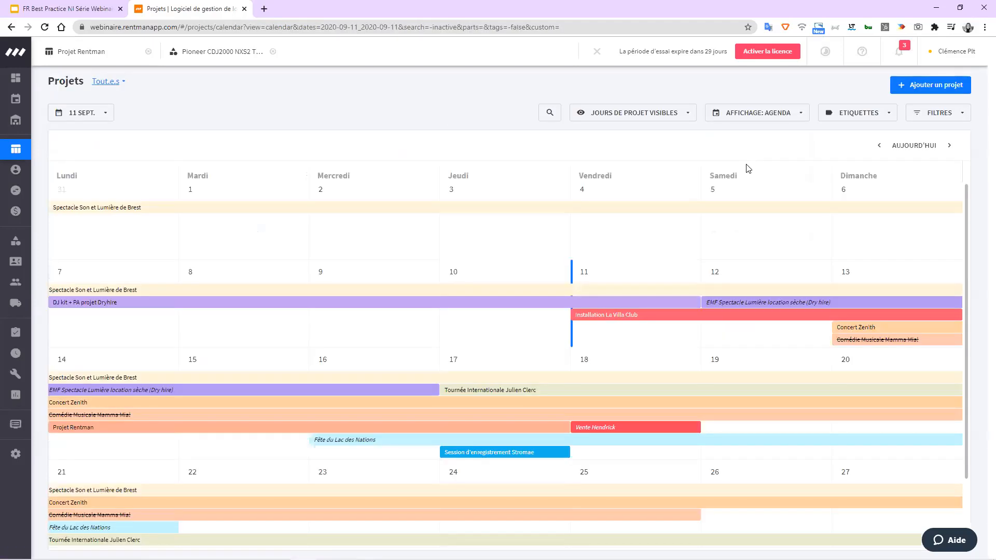
left_click(798, 113)
left_click(758, 234)
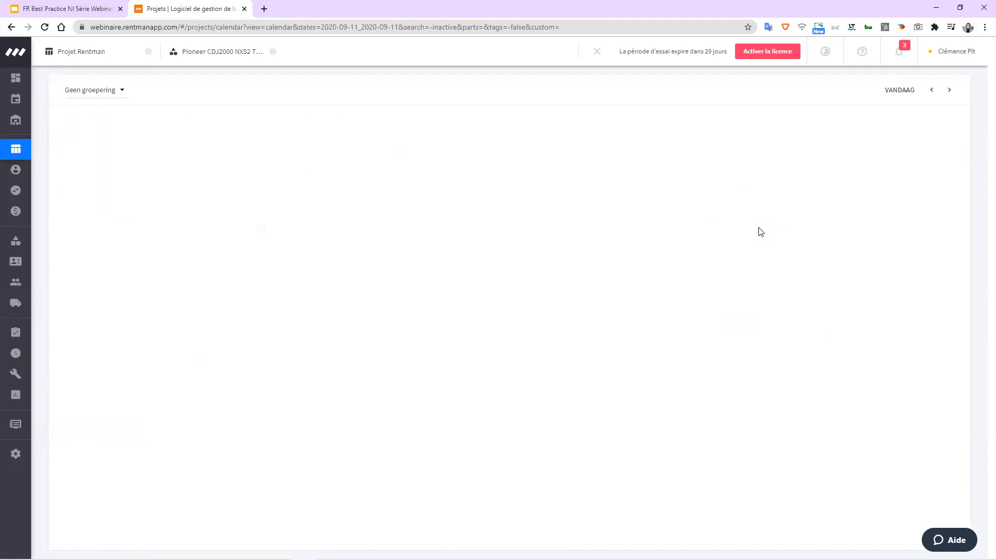
Check the grouping options of the project timeline, leaving it grouped by project type, and return to the Liste view.
left_click(143, 148)
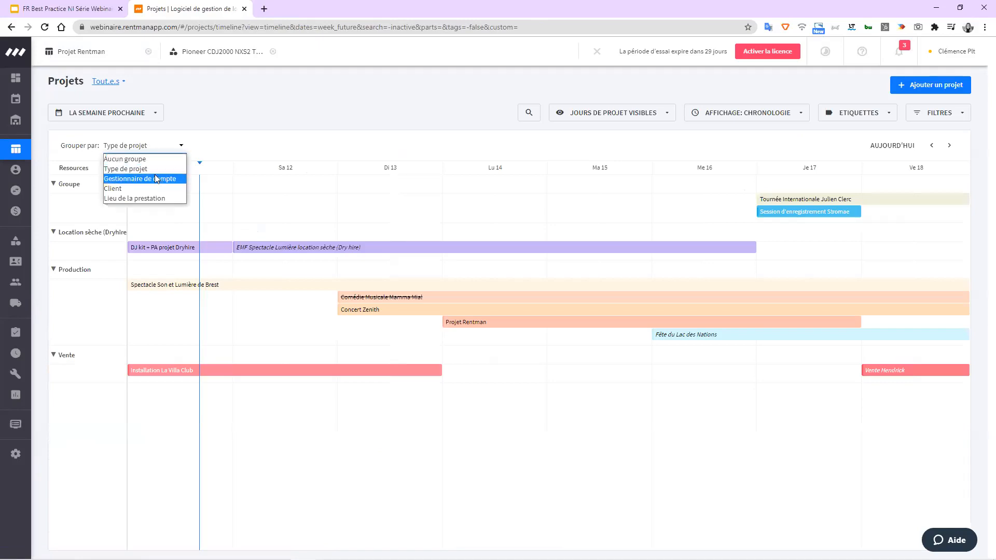
left_click(207, 115)
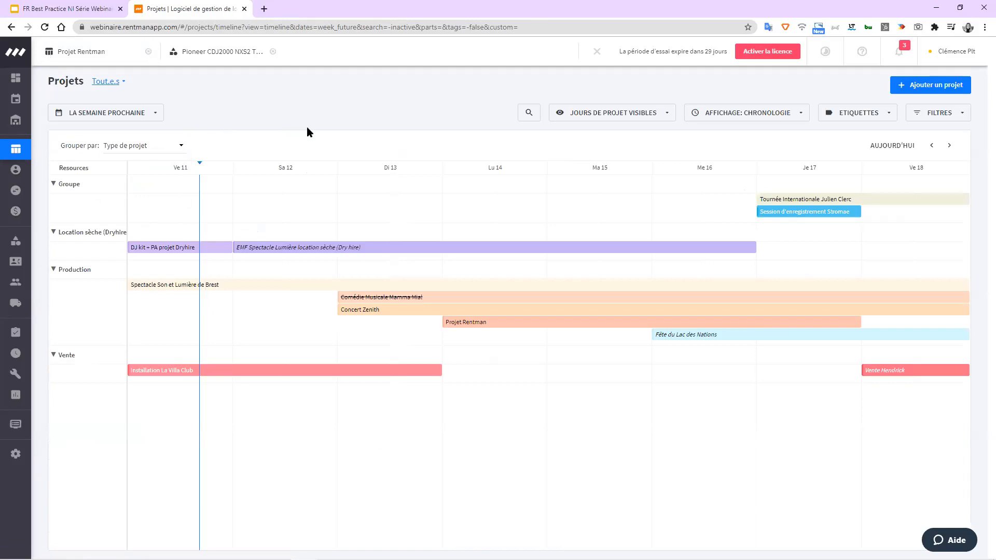
left_click(787, 118)
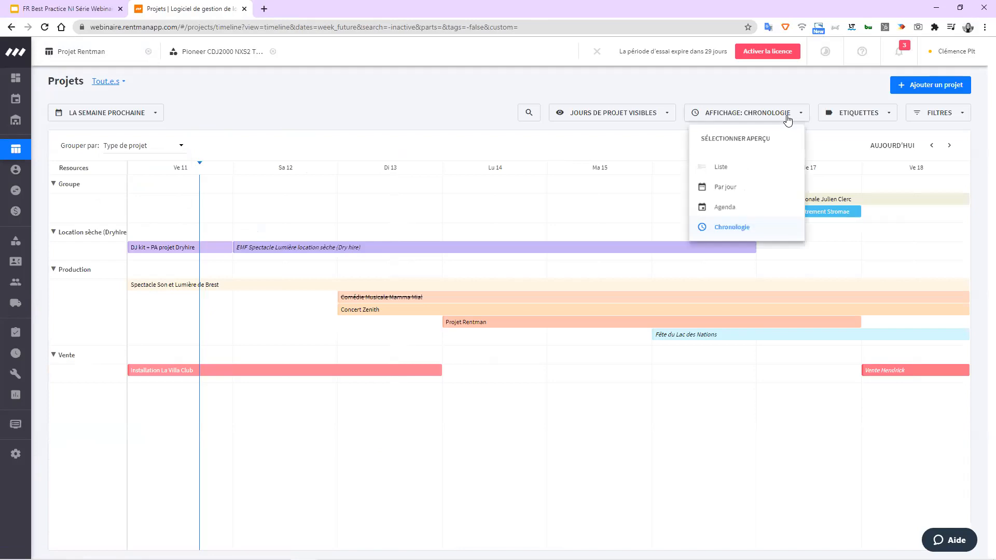
left_click(726, 168)
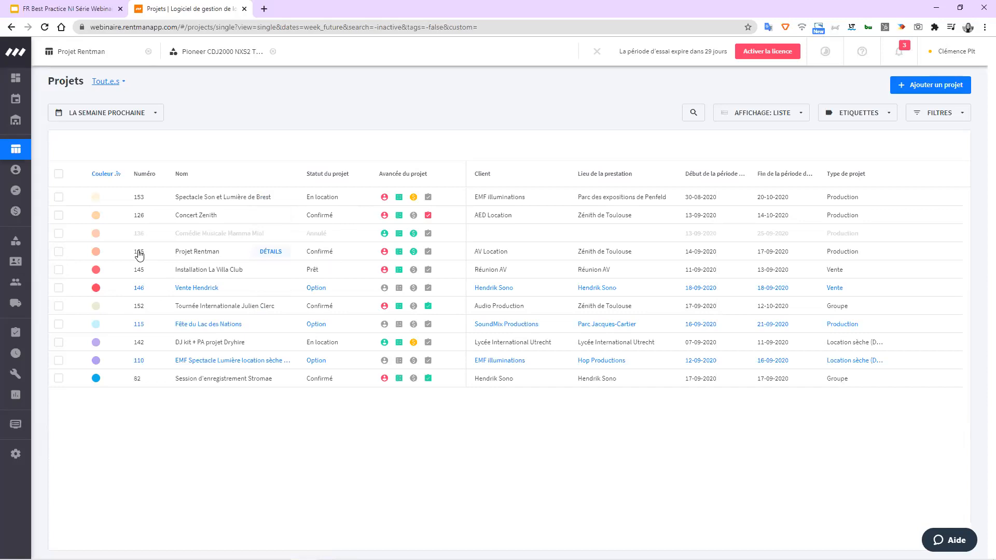
left_click(193, 255)
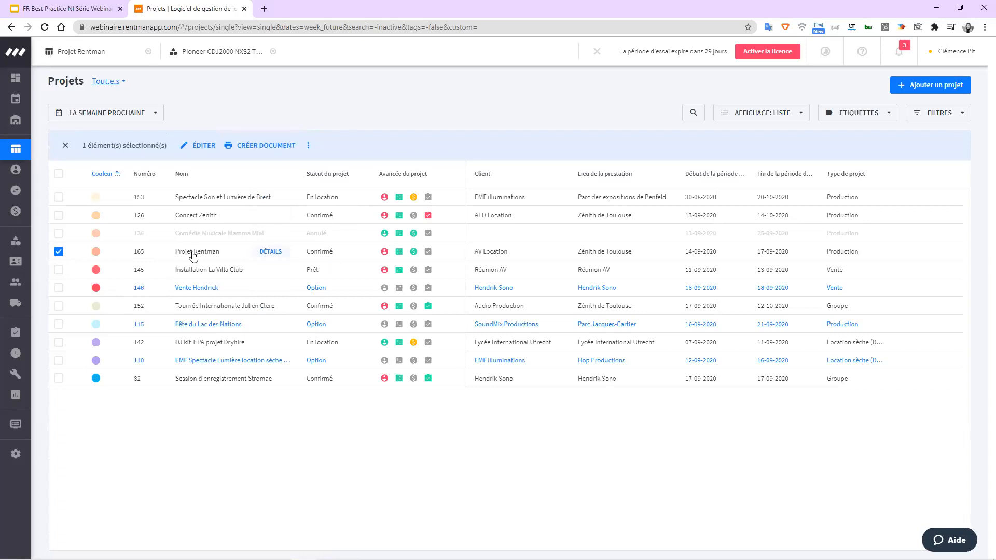
left_click(60, 251)
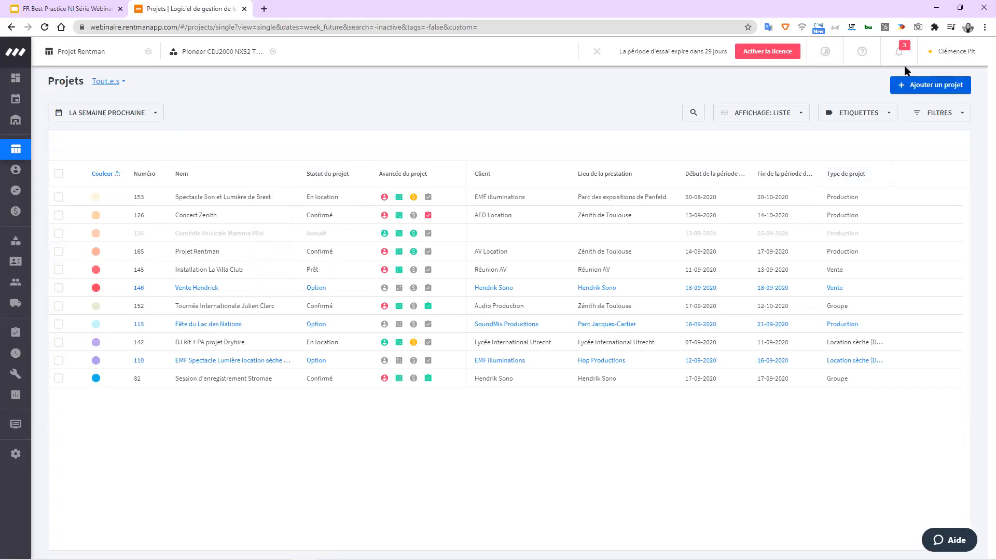
Start adding a project and compare the previews of the Production 2 jours and Session enregistrement (groupe) templates, then close without creating one.
left_click(942, 85)
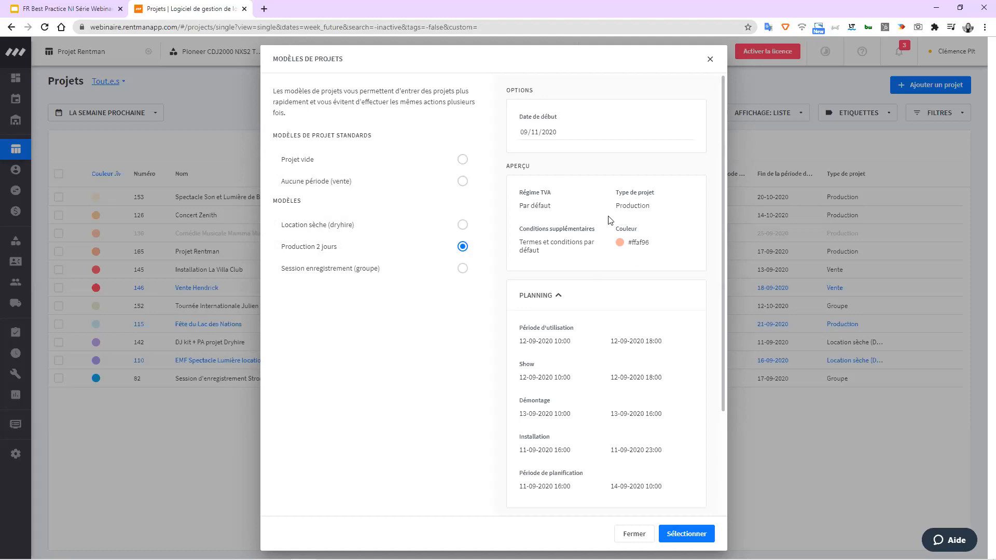
scroll(590, 307, "down", 3)
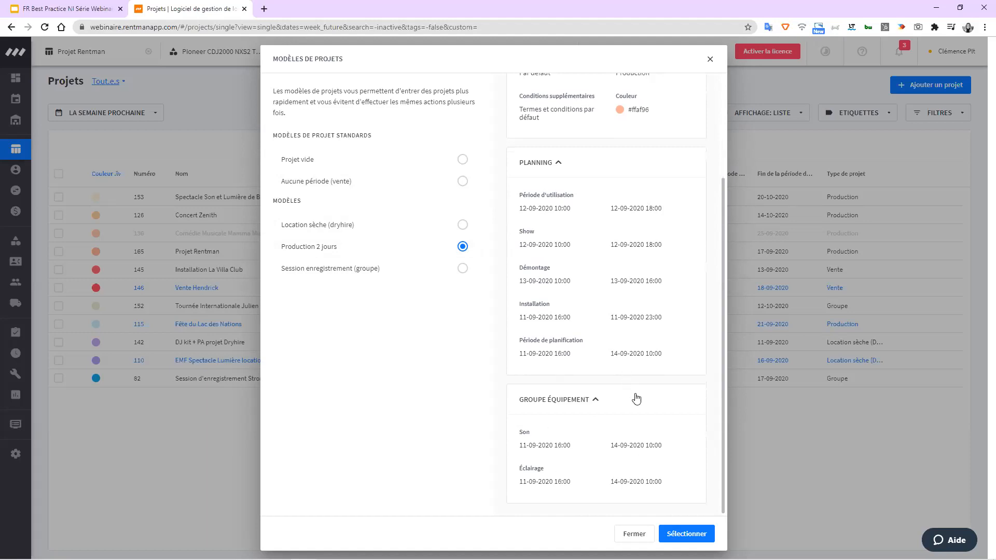
scroll(662, 399, "up", 3)
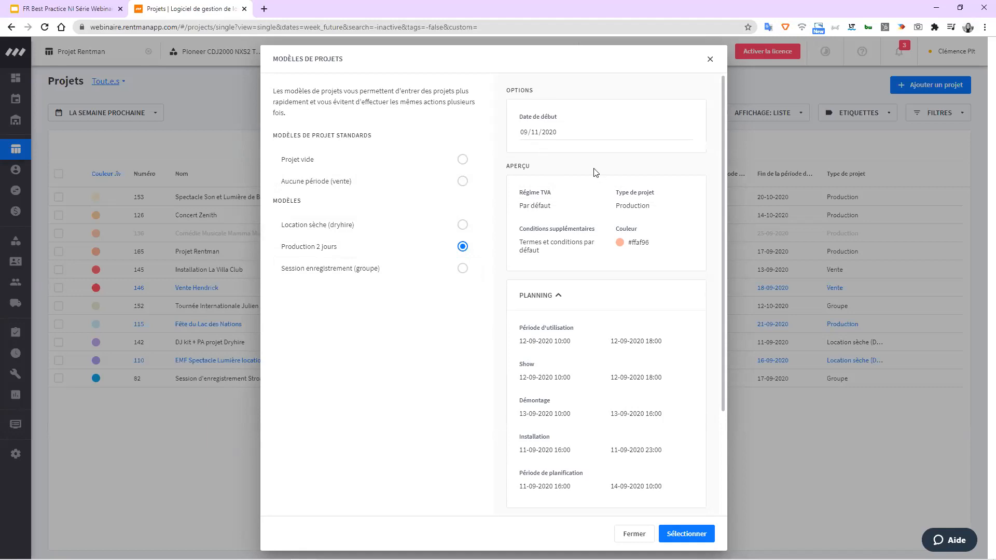
scroll(608, 130, "down", 3)
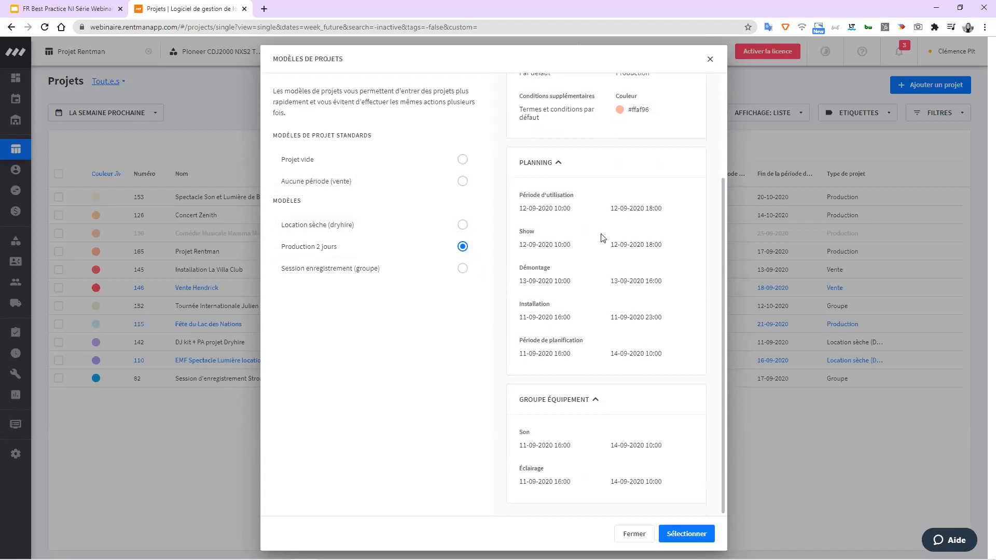
left_click(410, 275)
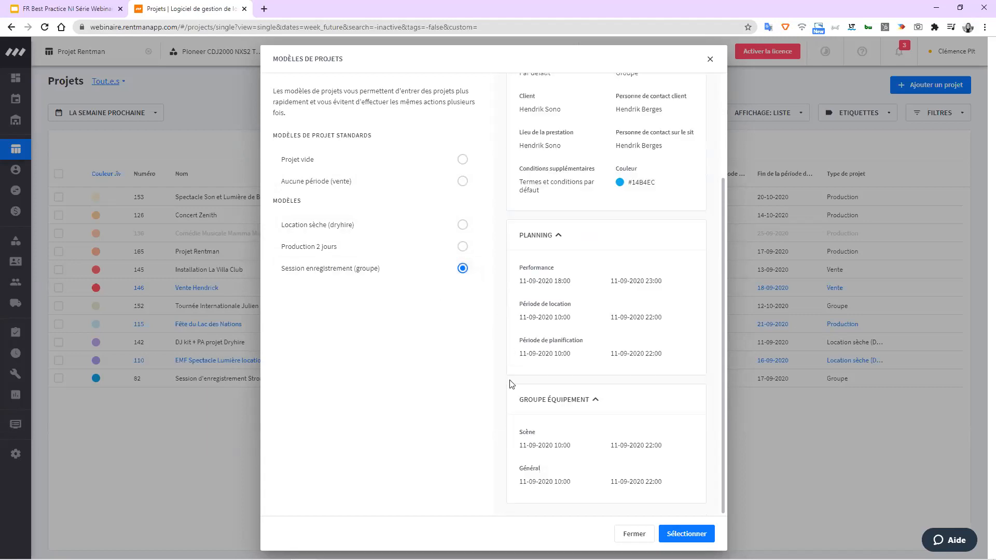
scroll(585, 437, "up", 3)
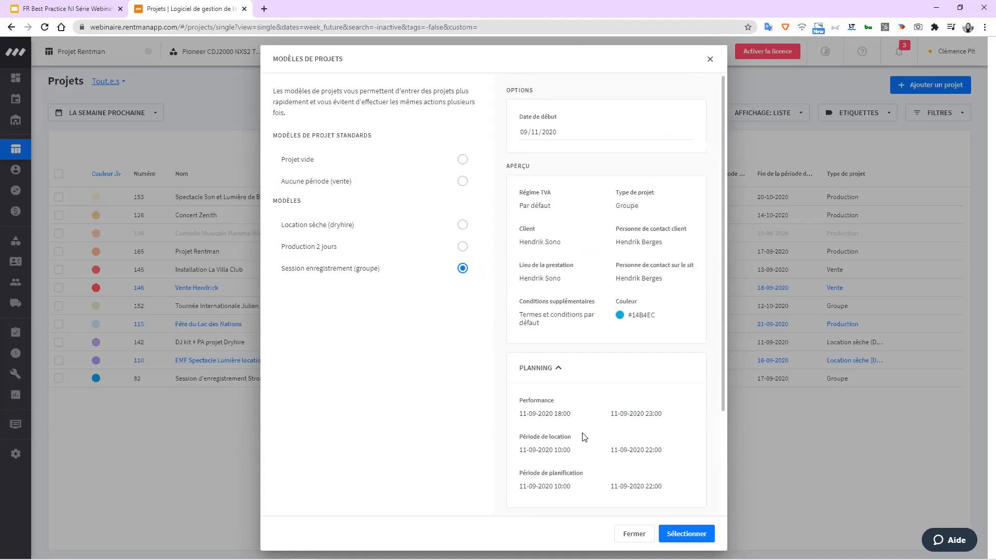
left_click(461, 253)
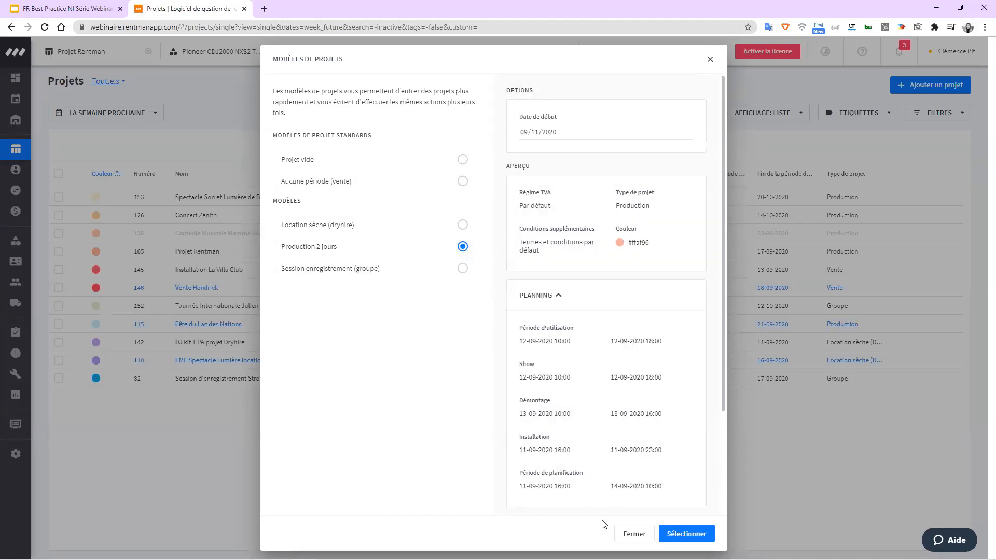
left_click(634, 534)
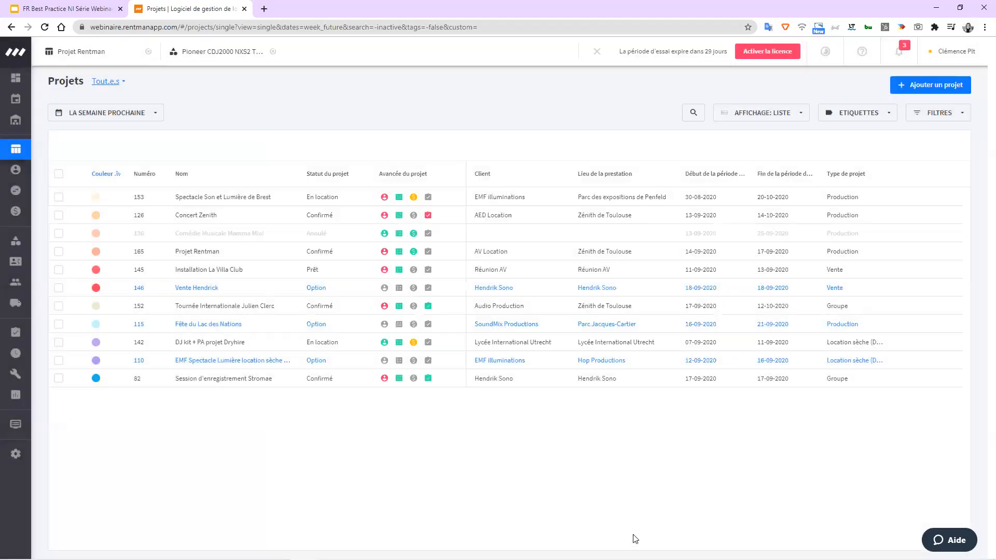
Open Projet Rentman, examine its progress overview and the Equipe & transport personnel planning behind it, and return to the general details.
left_click(207, 252)
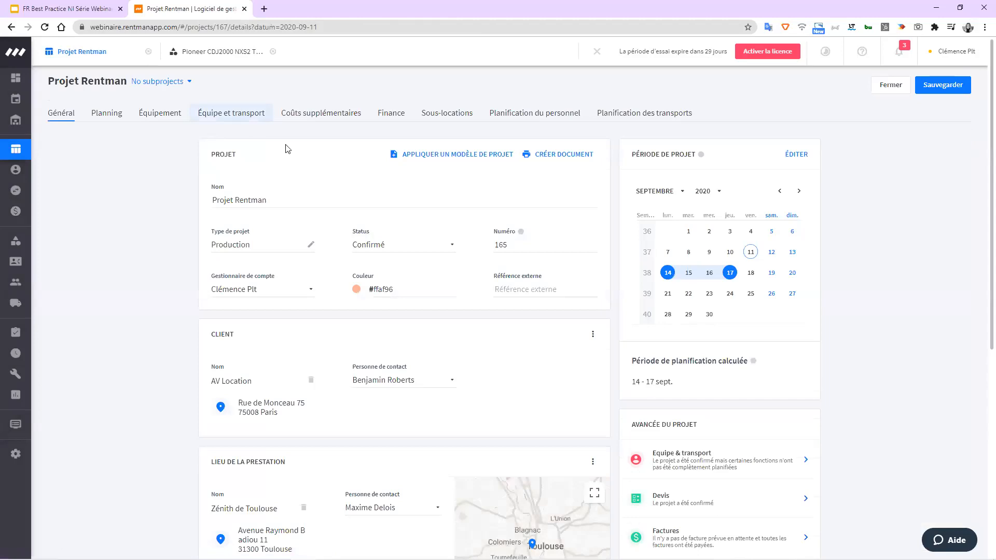
scroll(302, 184, "down", 1)
scroll(299, 188, "down", 1)
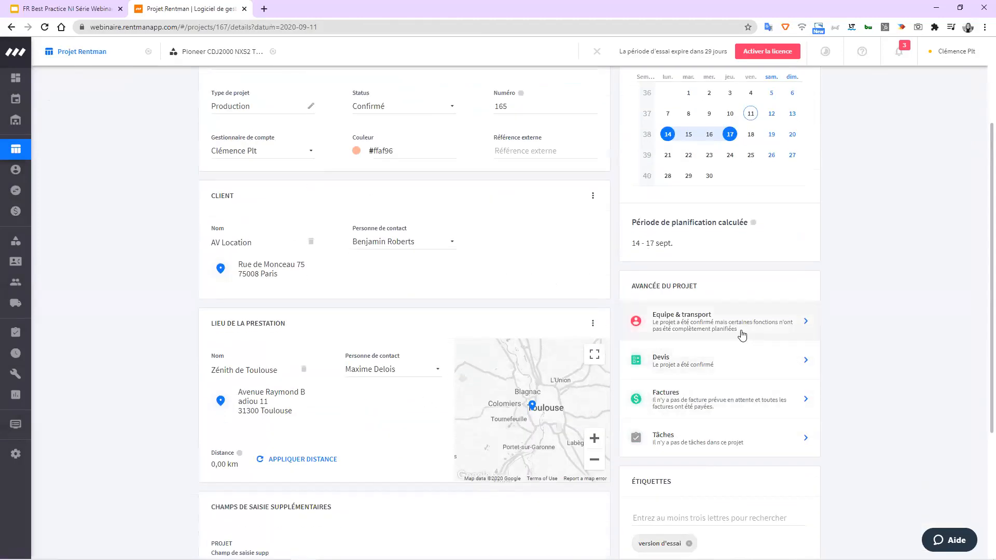
scroll(741, 342, "up", 1)
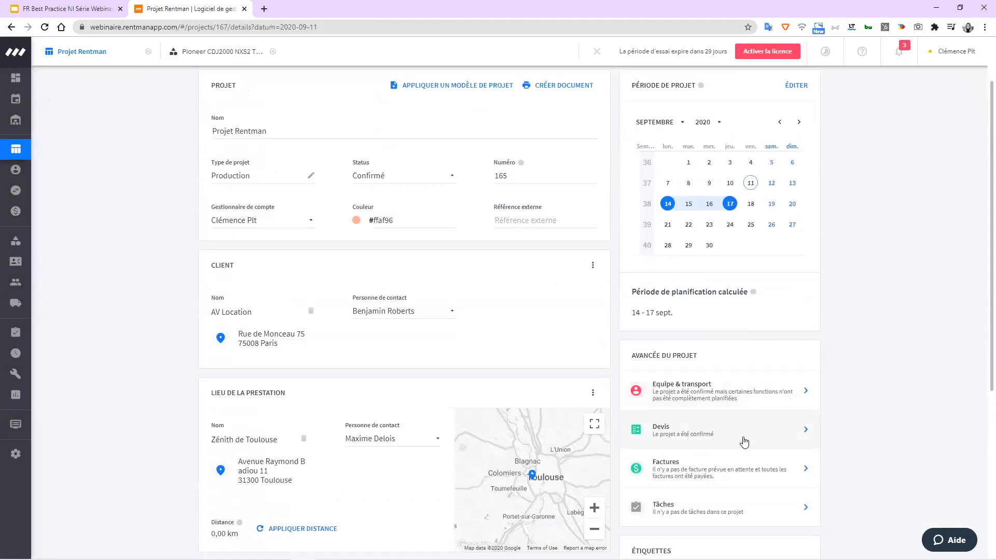
scroll(745, 441, "up", 1)
scroll(745, 441, "down", 2)
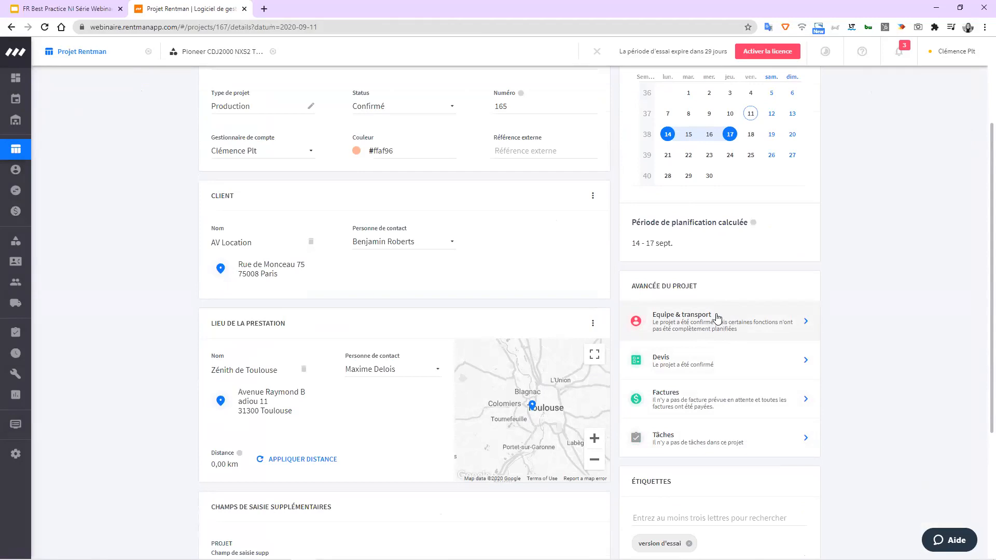
left_click(724, 317)
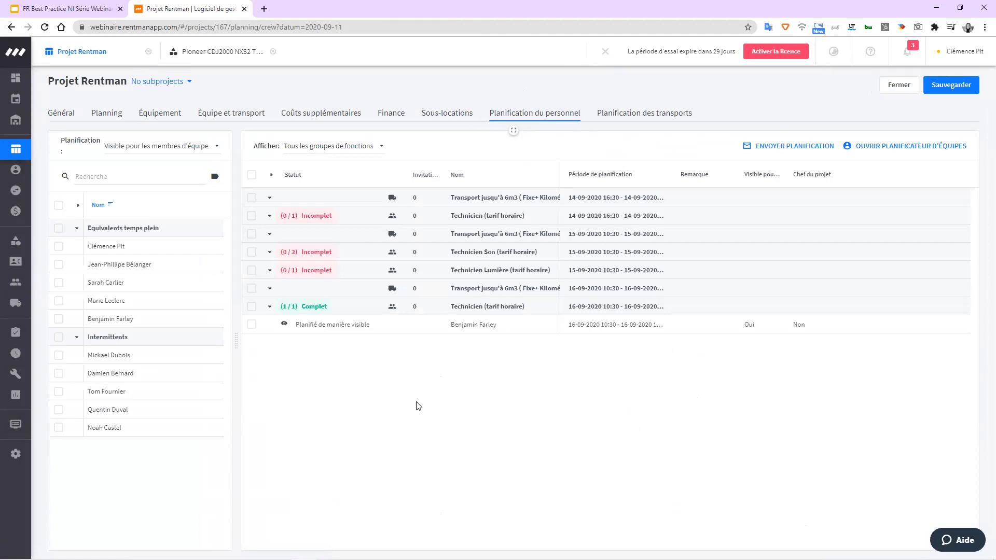
left_click(61, 118)
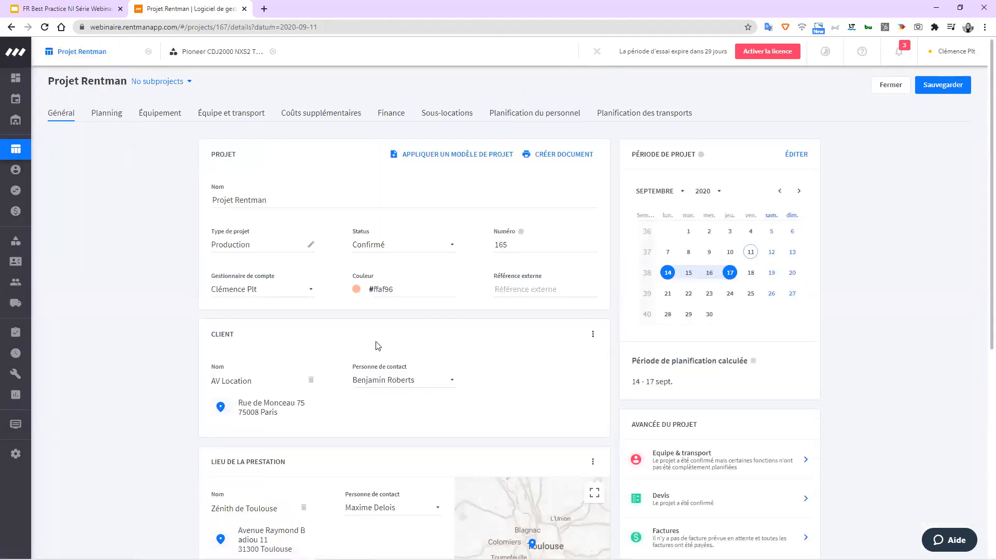
Preview how changing the project type from Production to Vente would adjust the project settings, check the other types, and cancel.
scroll(378, 346, "down", 1)
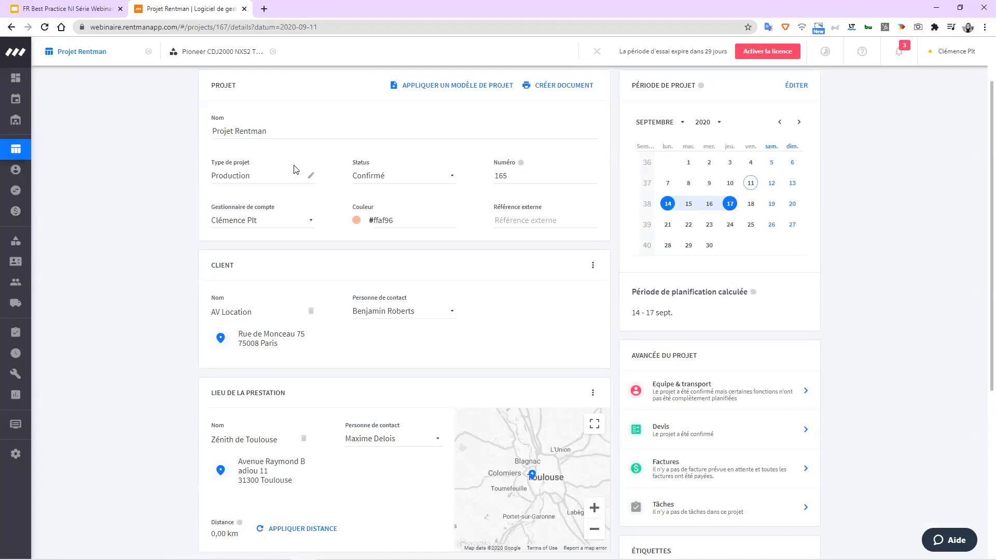
left_click(254, 178)
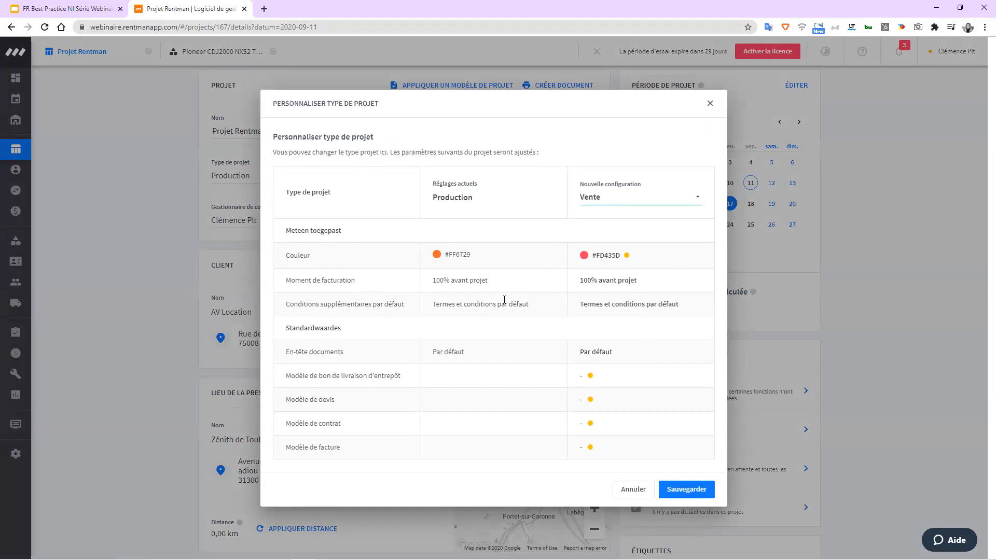
left_click(693, 203)
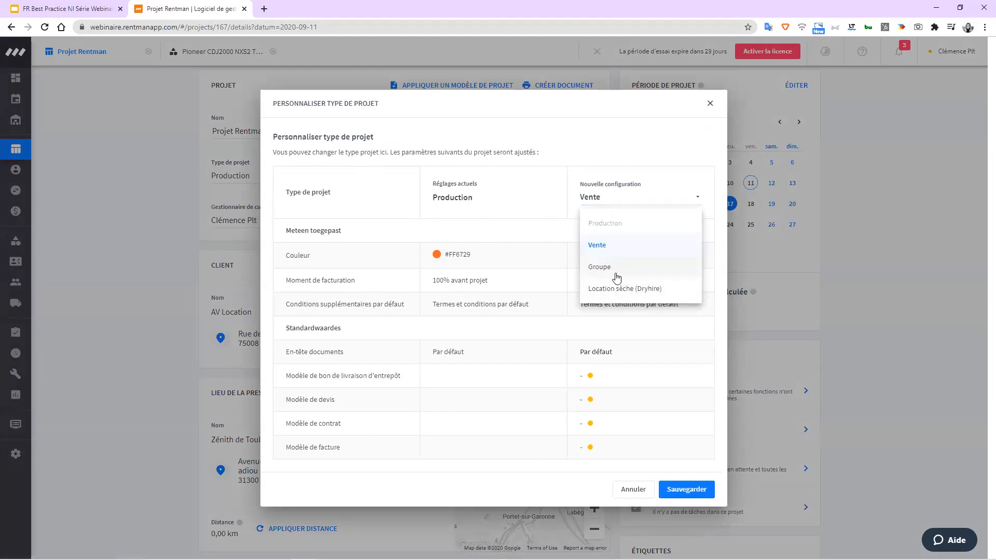
left_click(629, 169)
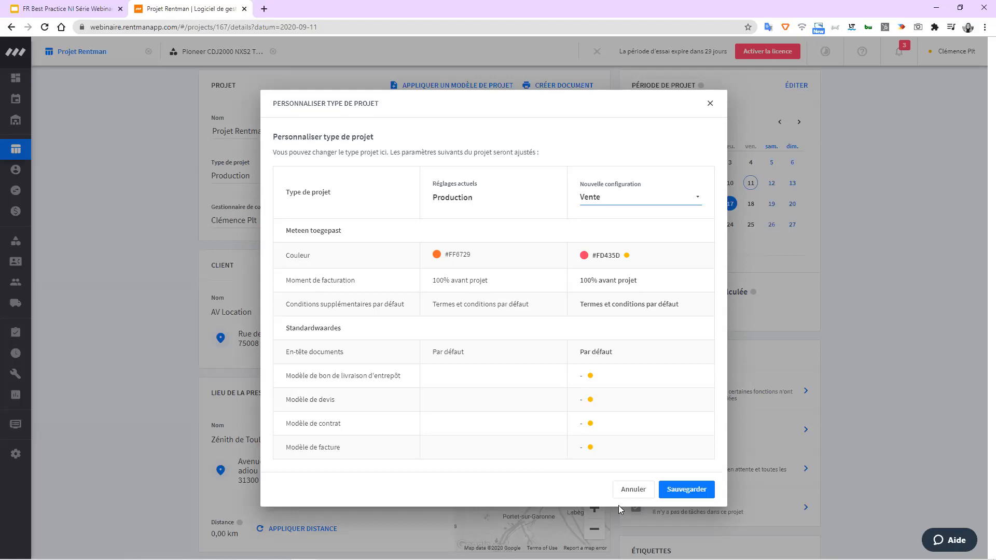
left_click(628, 495)
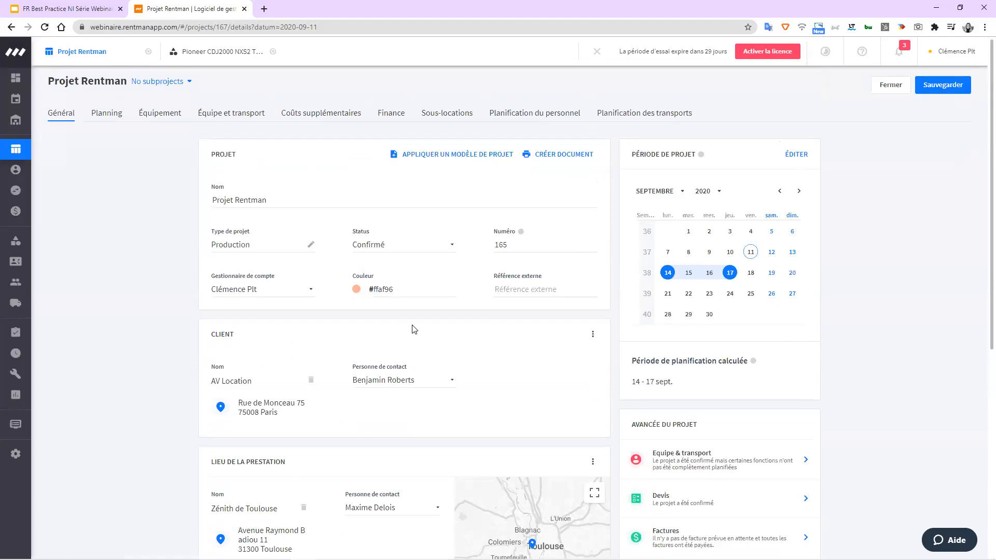
scroll(414, 329, "down", 1)
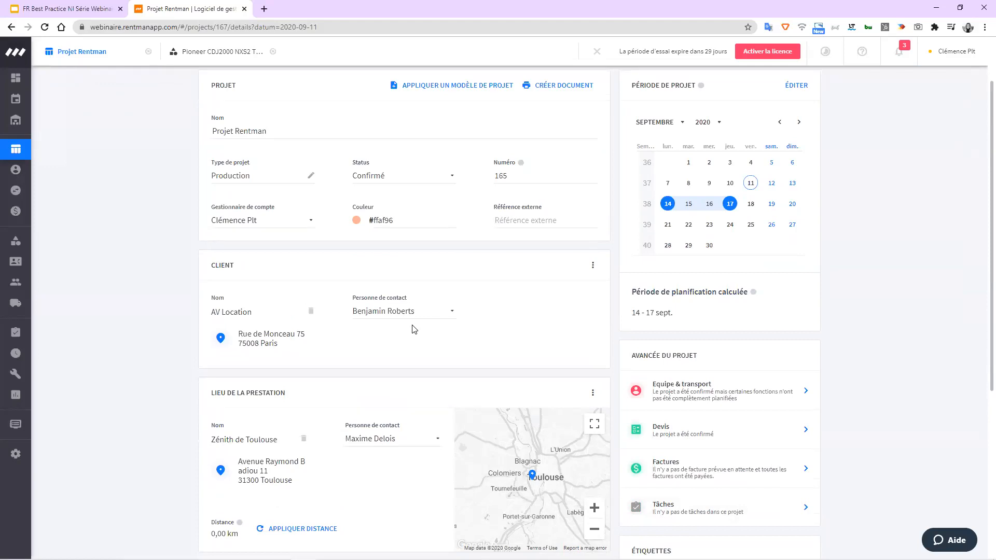
scroll(218, 189, "up", 1)
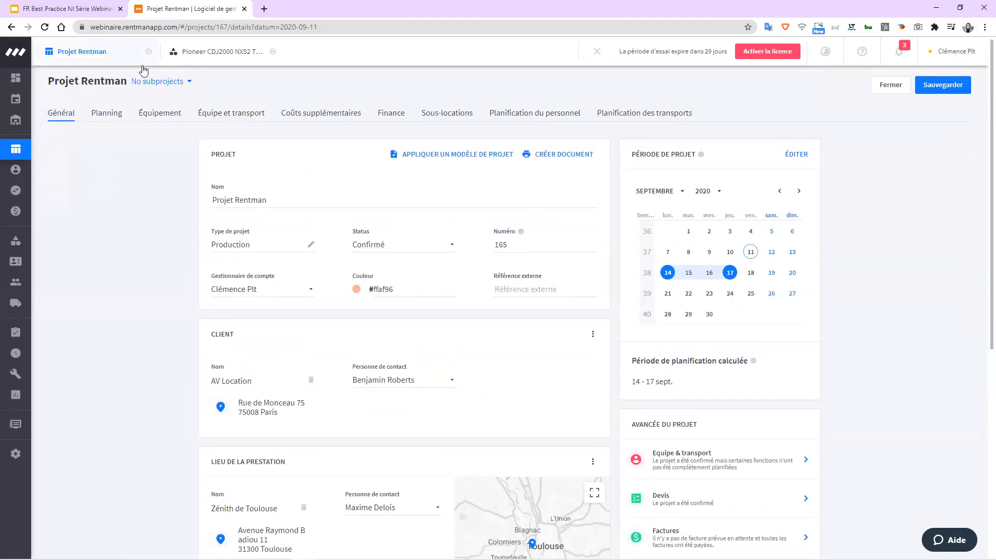
scroll(108, 216, "down", 1)
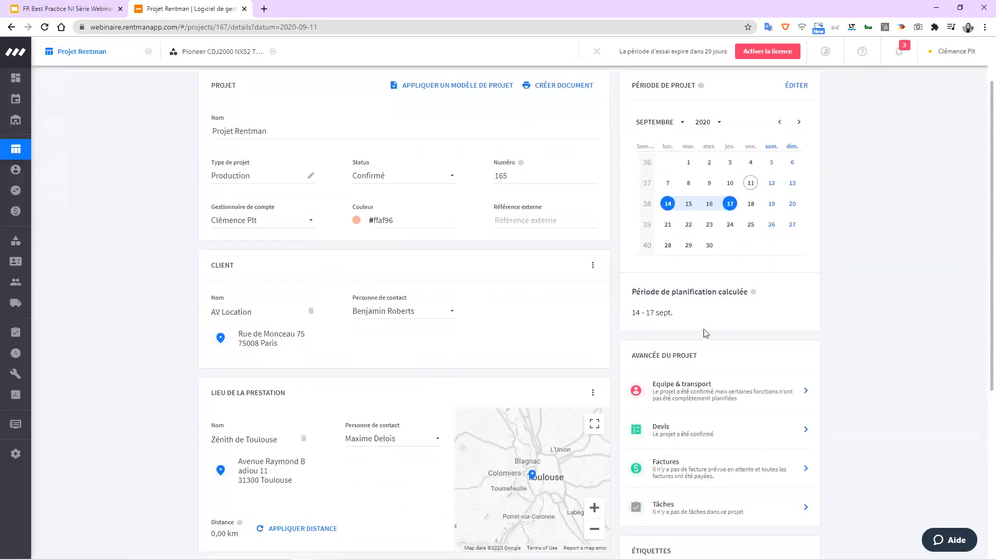
scroll(706, 332, "up", 1)
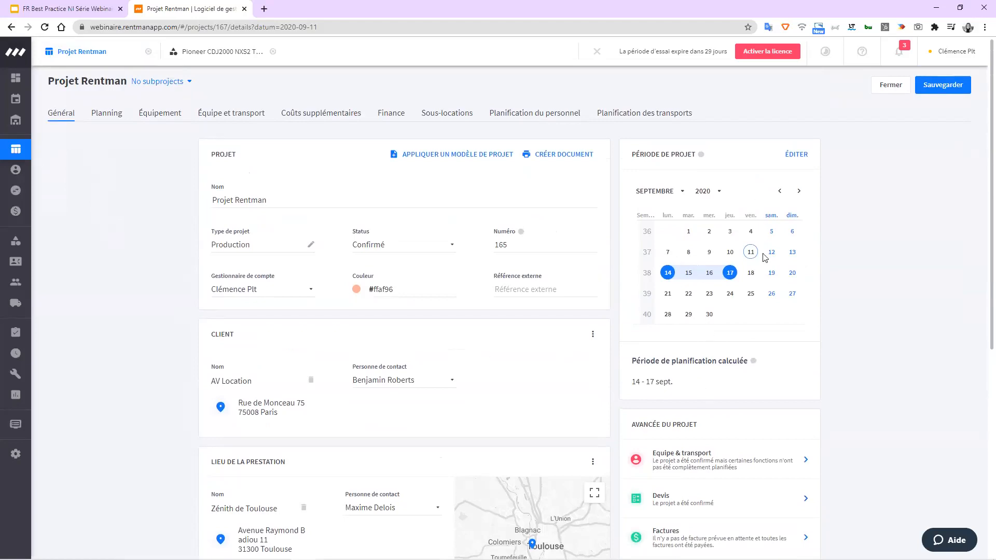
scroll(762, 257, "down", 1)
scroll(763, 256, "up", 1)
Select all schedules in the project's planning, start shifting their times (Décaler), and check the available units of measure.
left_click(122, 115)
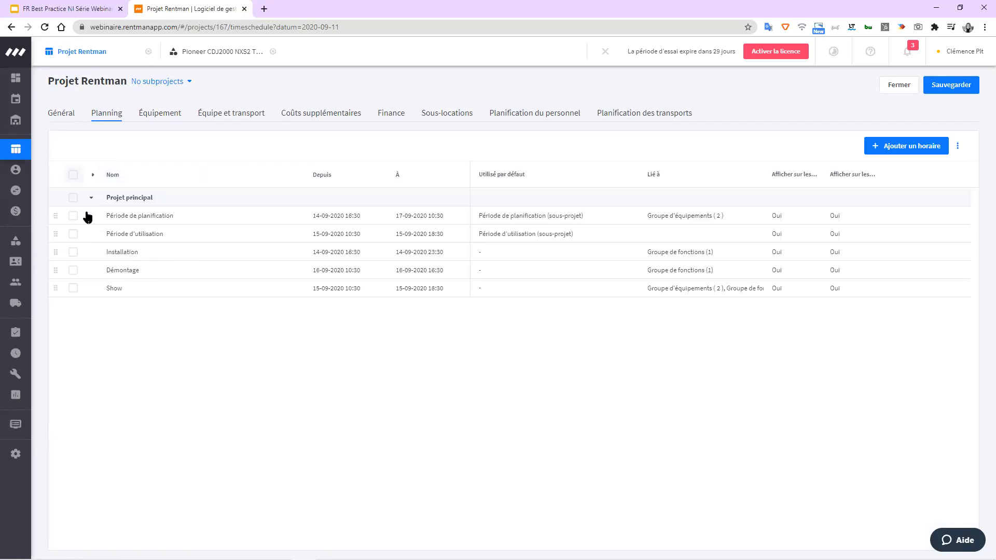
left_click(73, 174)
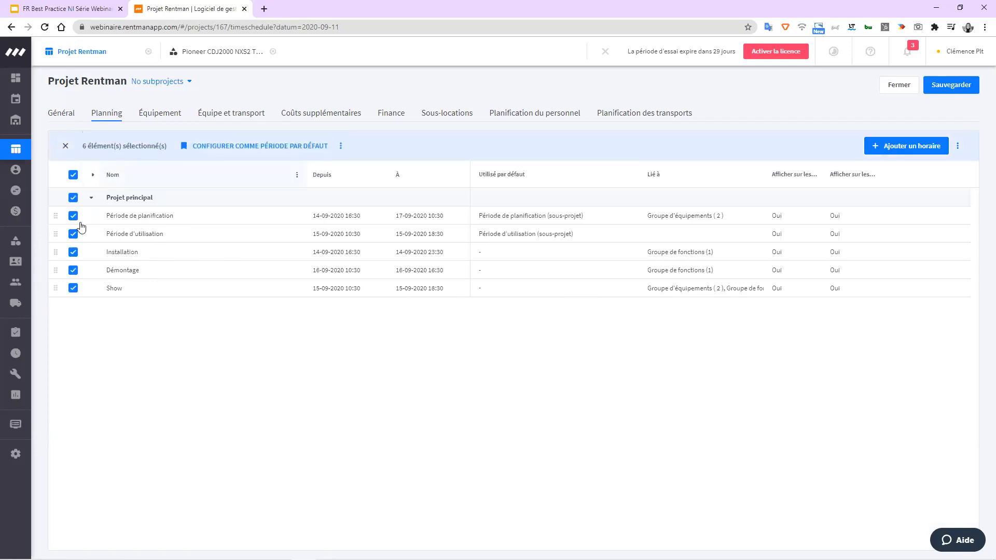
left_click(342, 147)
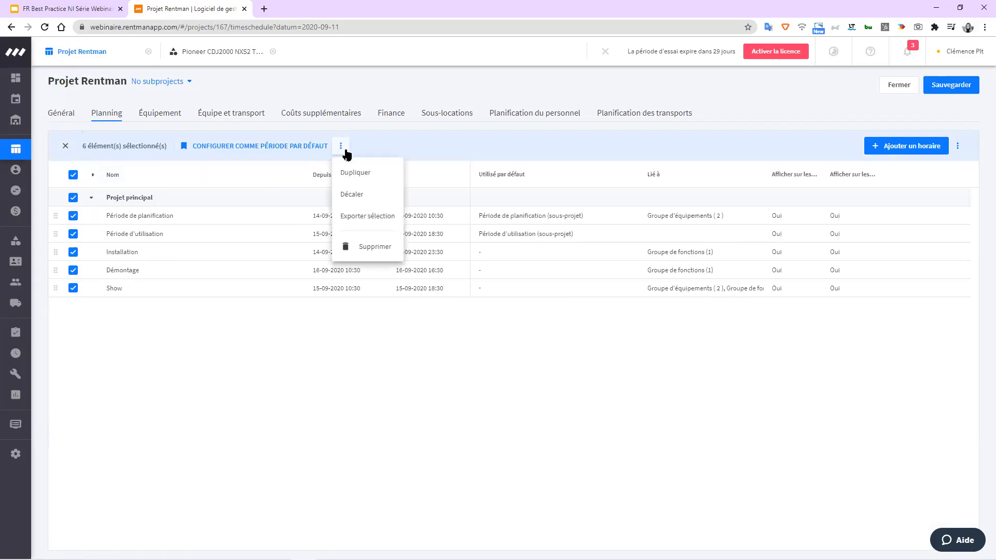
left_click(361, 197)
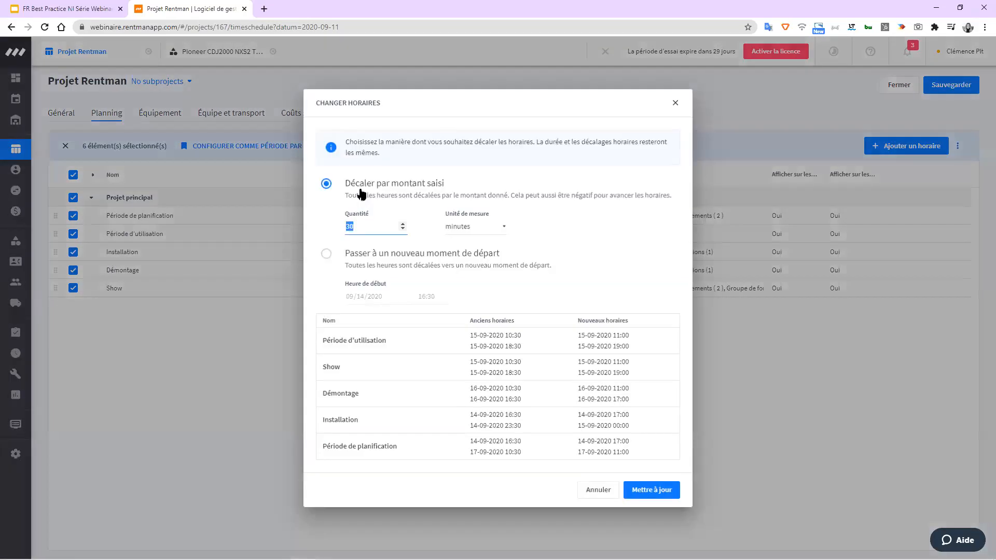
left_click(380, 226)
left_click(470, 230)
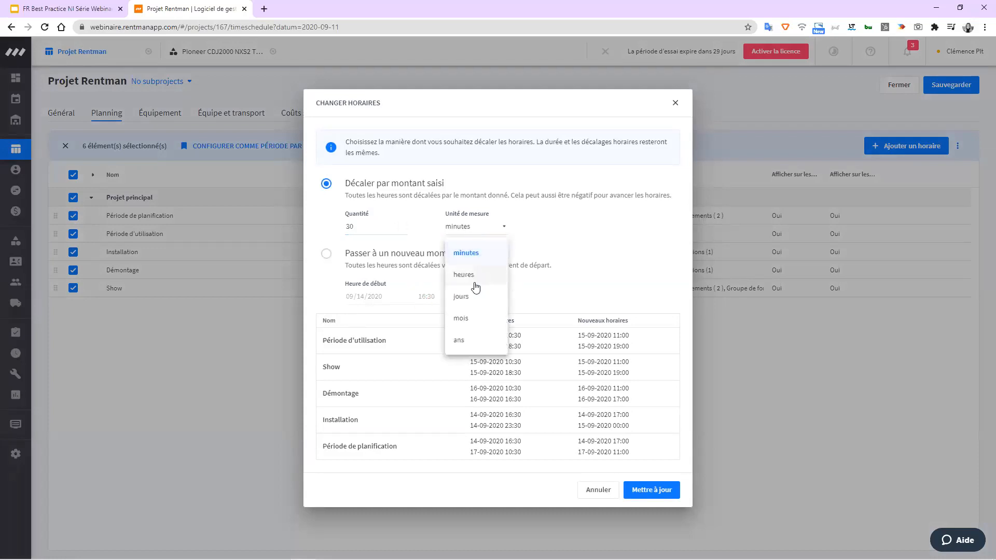
left_click(580, 227)
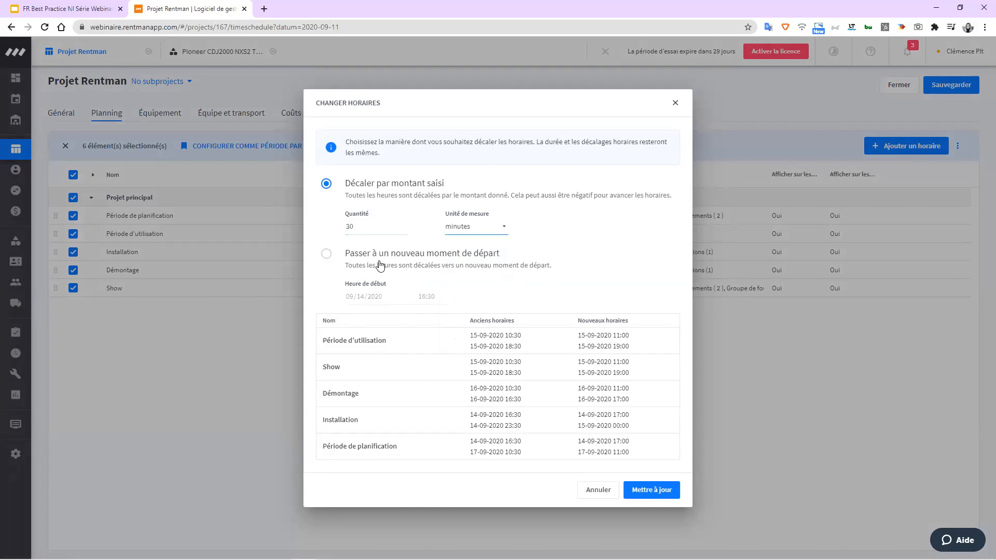
Shift all selected schedules by 15 days and dismiss the question about the planned crews and transports.
left_click(455, 228)
left_click(469, 298)
double_click(380, 226)
type("23")
double_click(381, 226)
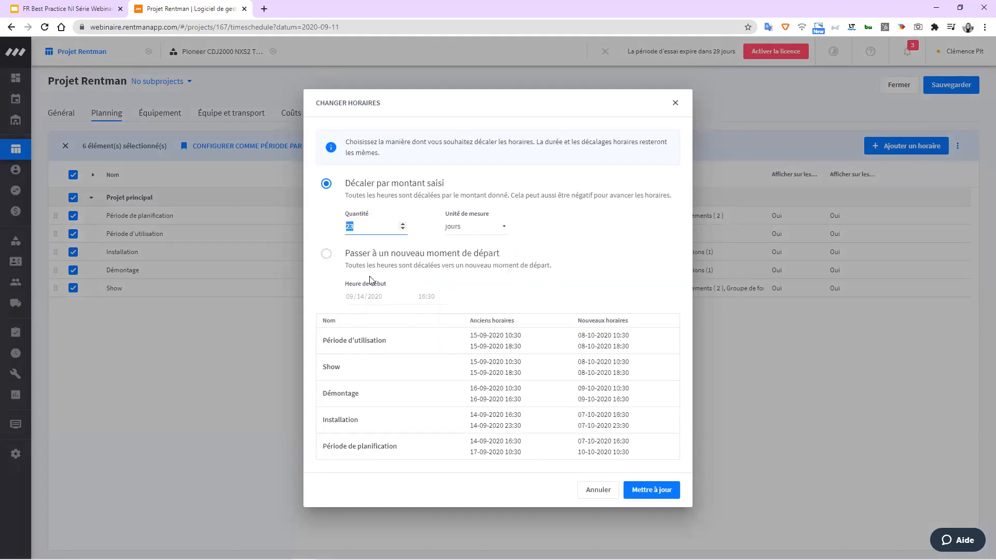
type("15")
left_click(599, 237)
left_click(653, 491)
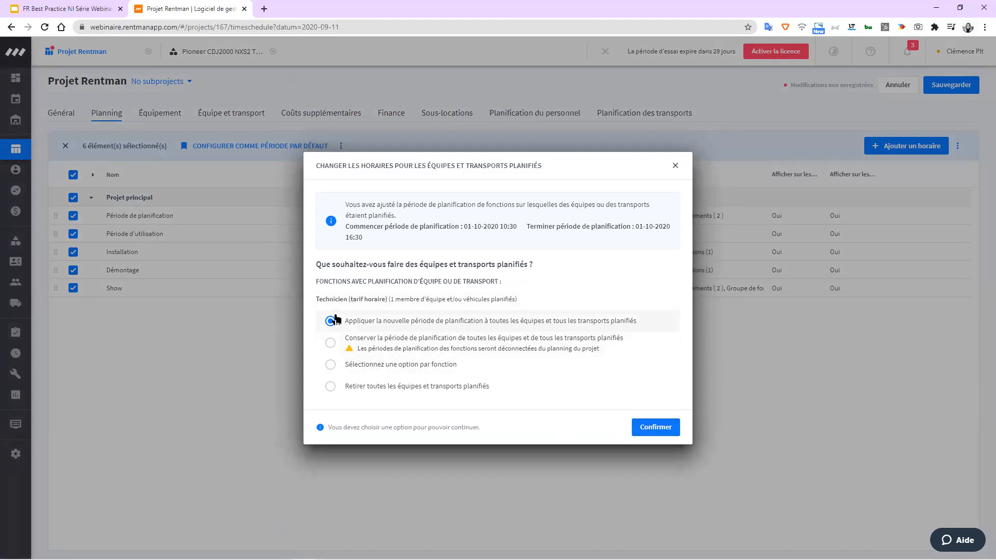
left_click(676, 166)
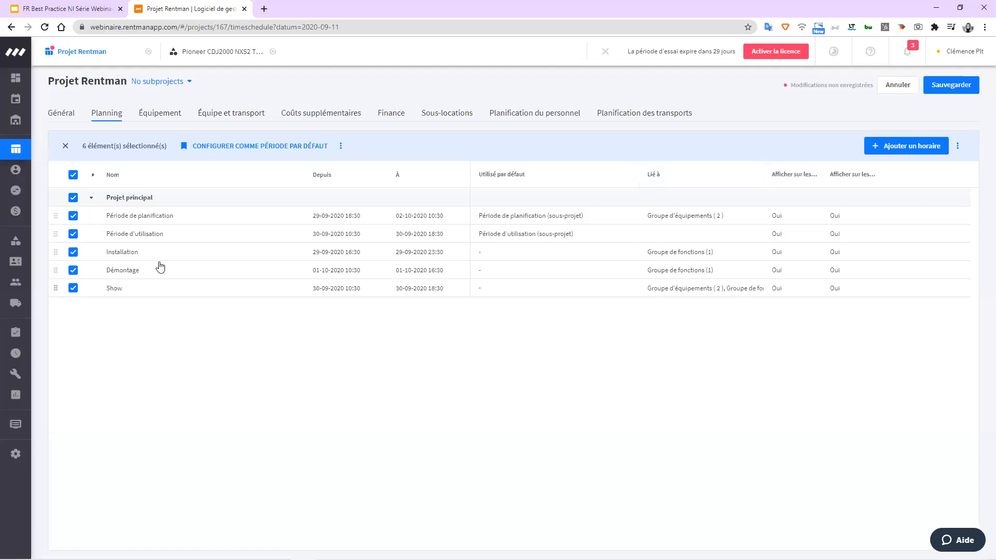
Clear the schedule selection, select only Installation, and open the project's equipment planning.
left_click(73, 174)
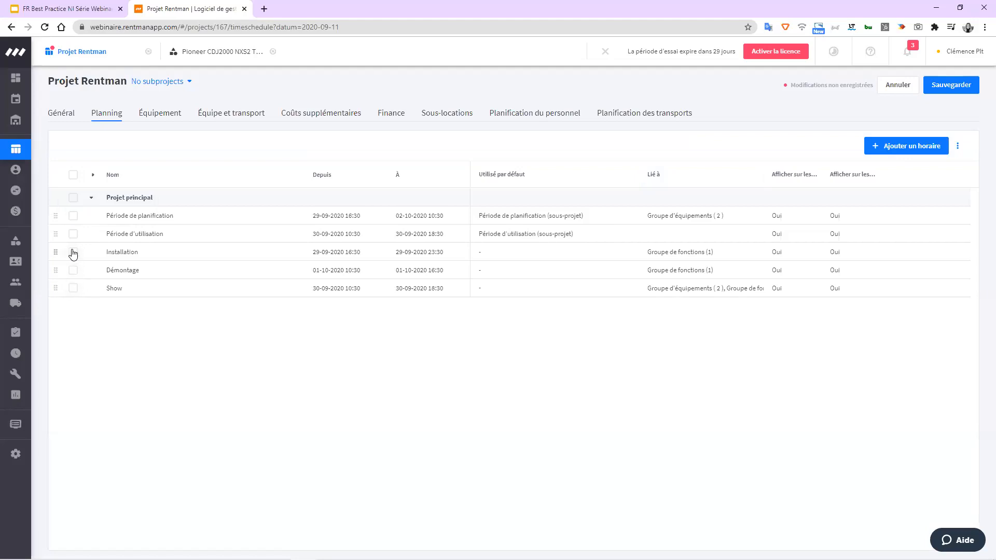
left_click(73, 253)
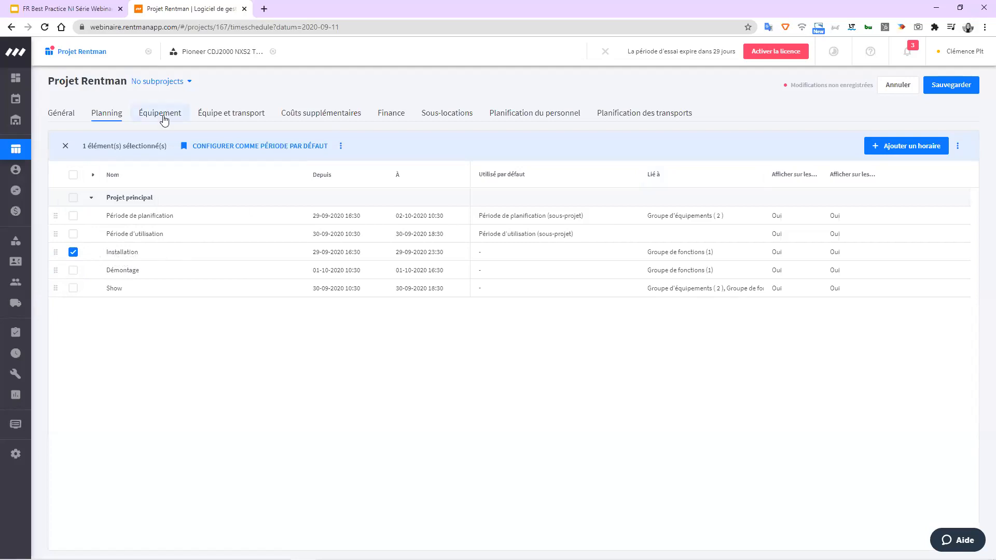
left_click(164, 121)
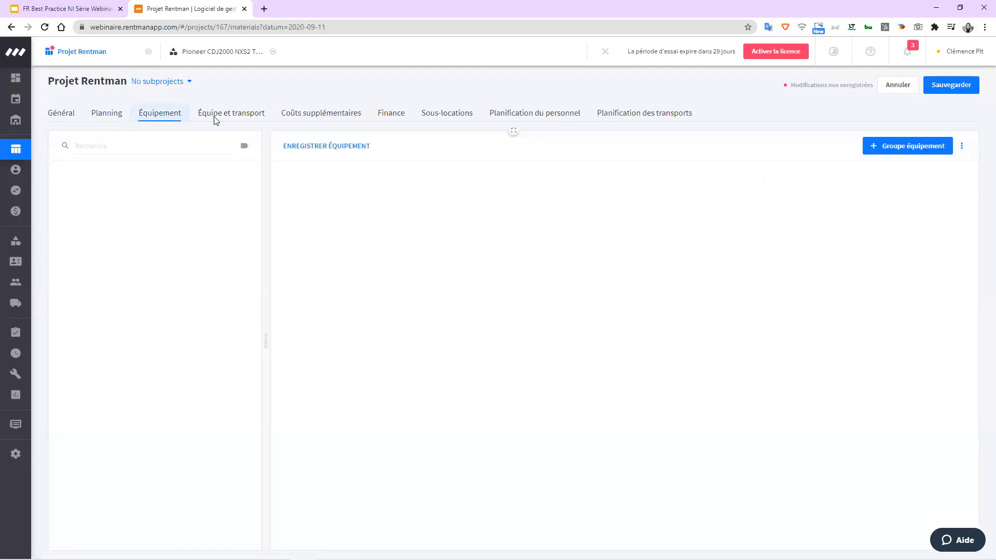
Check the usage periods in the project's crew and transport planning, and return to its schedules.
left_click(253, 114)
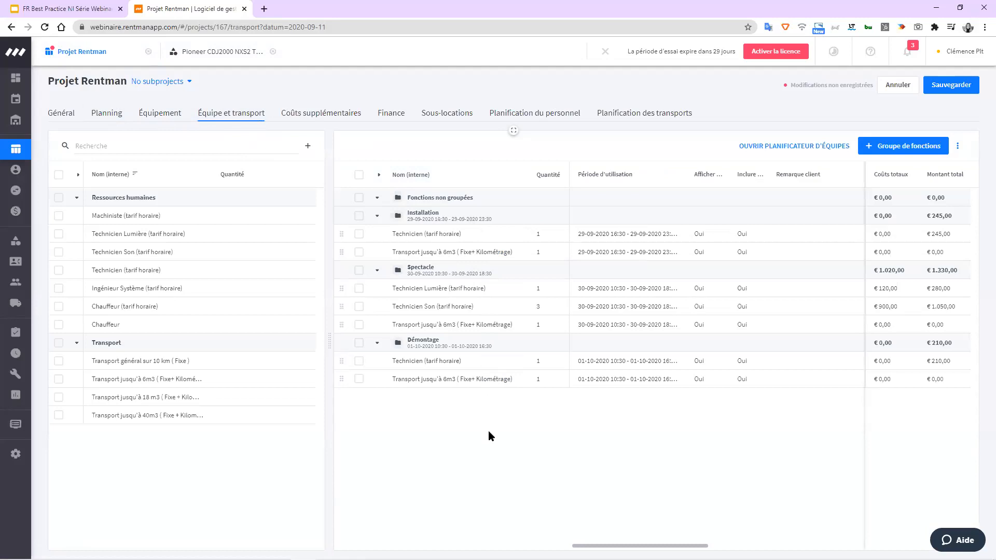
left_click(118, 119)
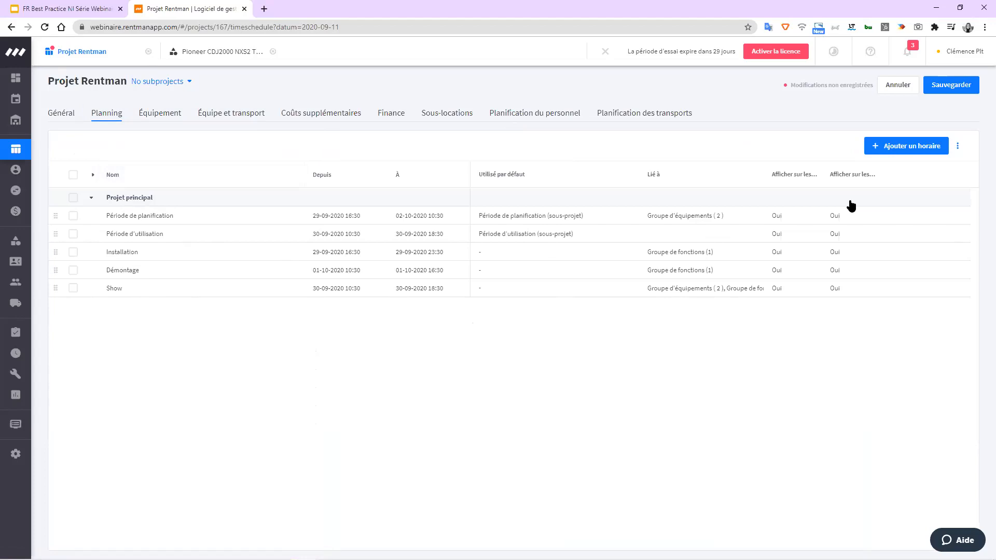
Sort the project's schedules by start time (Trier par heure de début) and save the project.
left_click(957, 147)
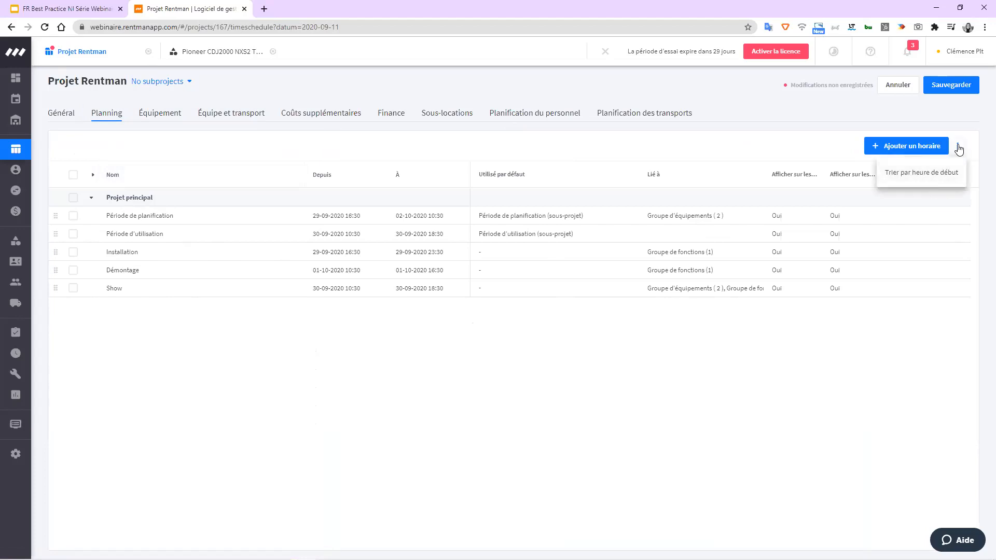
left_click(942, 172)
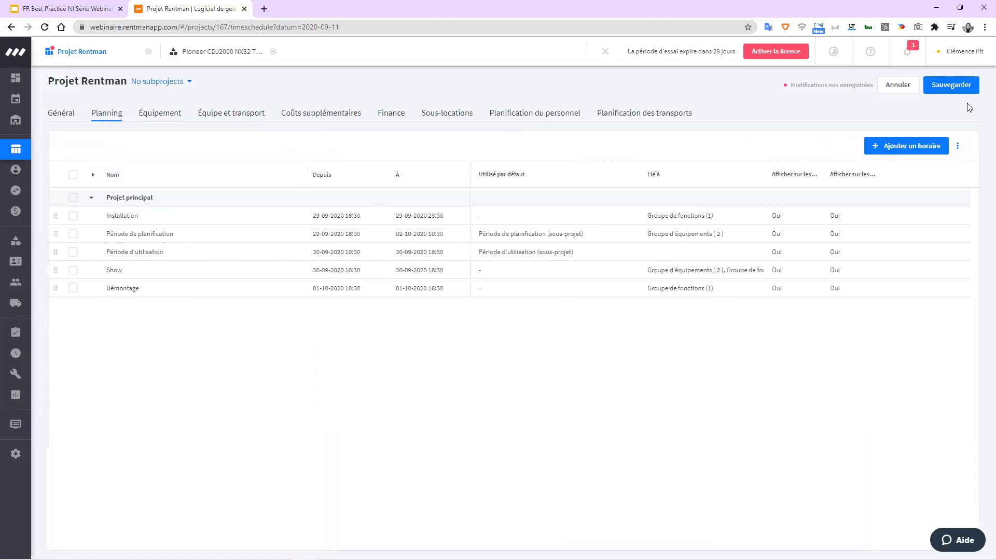
left_click(965, 84)
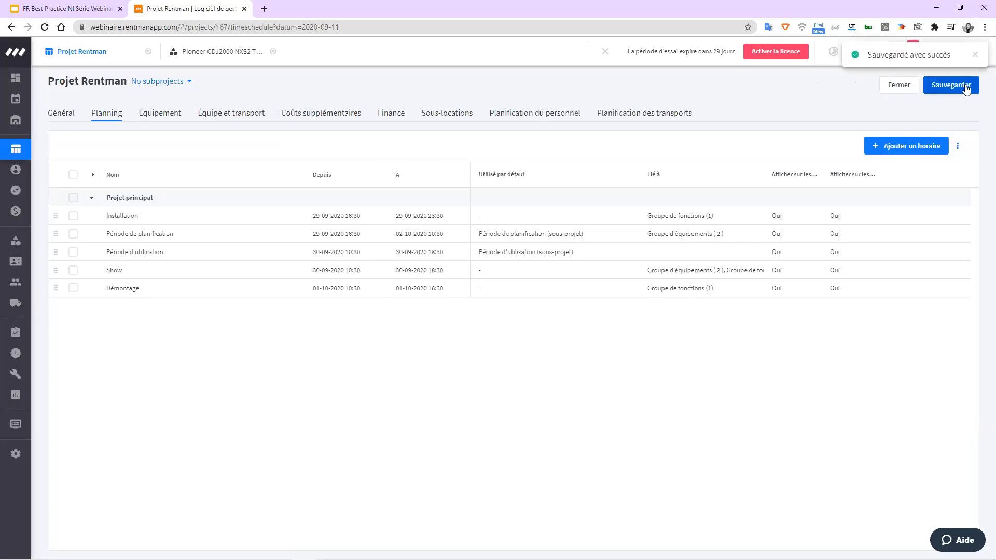
left_click(974, 58)
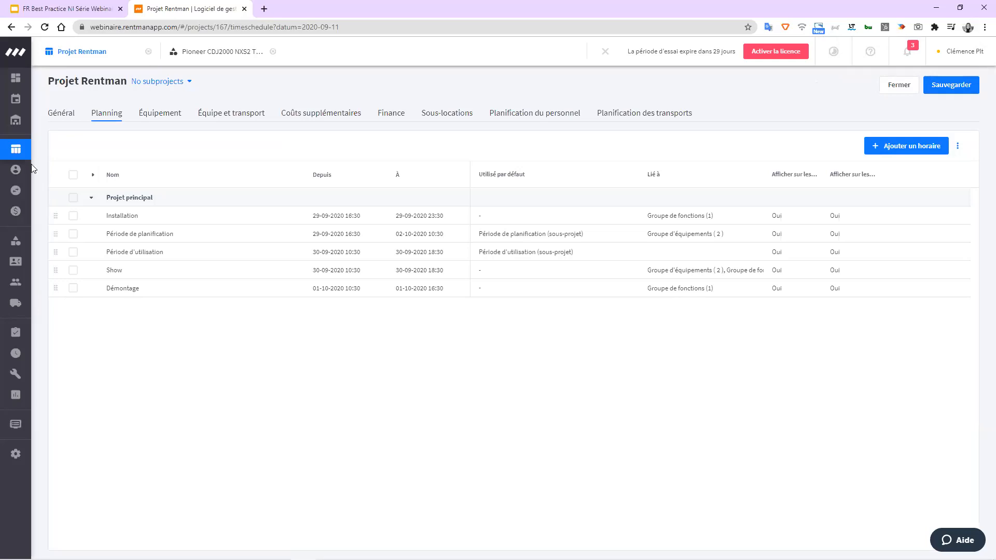
Open the Tournée Internationale Julien Clerc project from the project list, examine its list of subprojects, and close it.
left_click(56, 150)
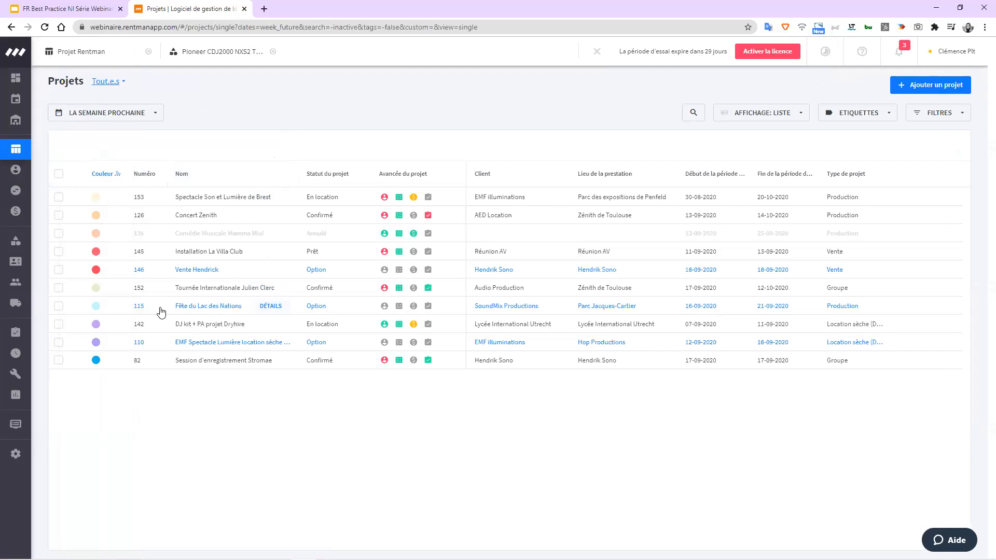
left_click(167, 291)
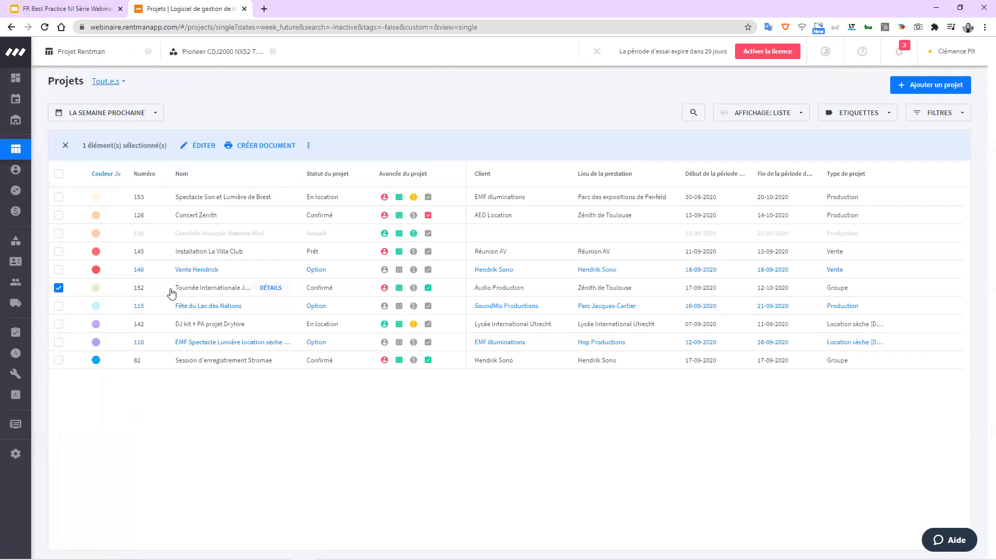
left_click(269, 289)
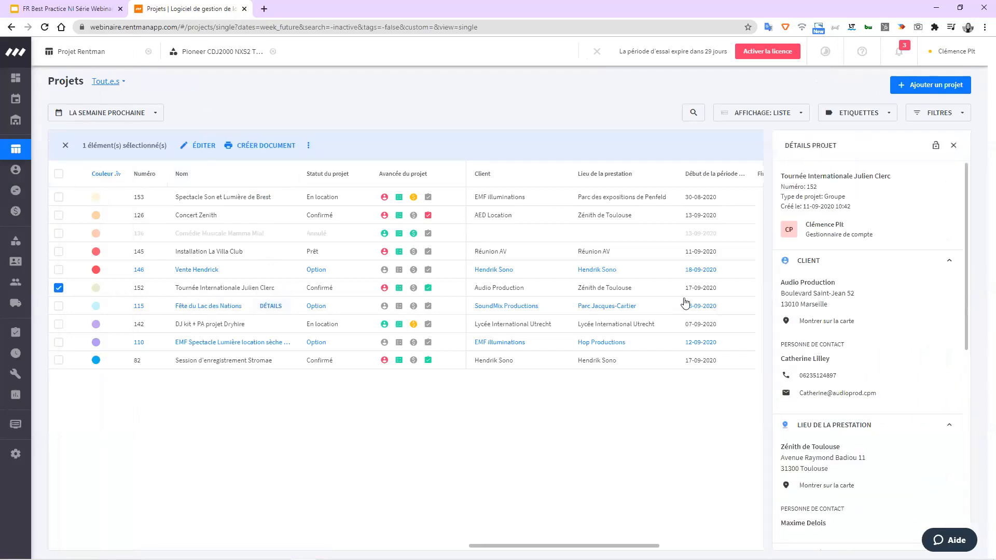
double_click(197, 288)
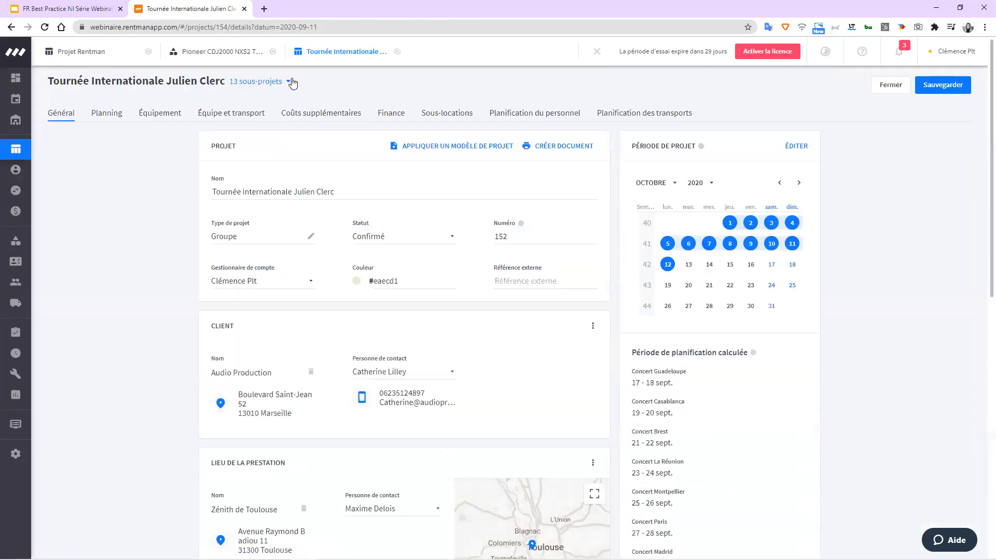
left_click(289, 81)
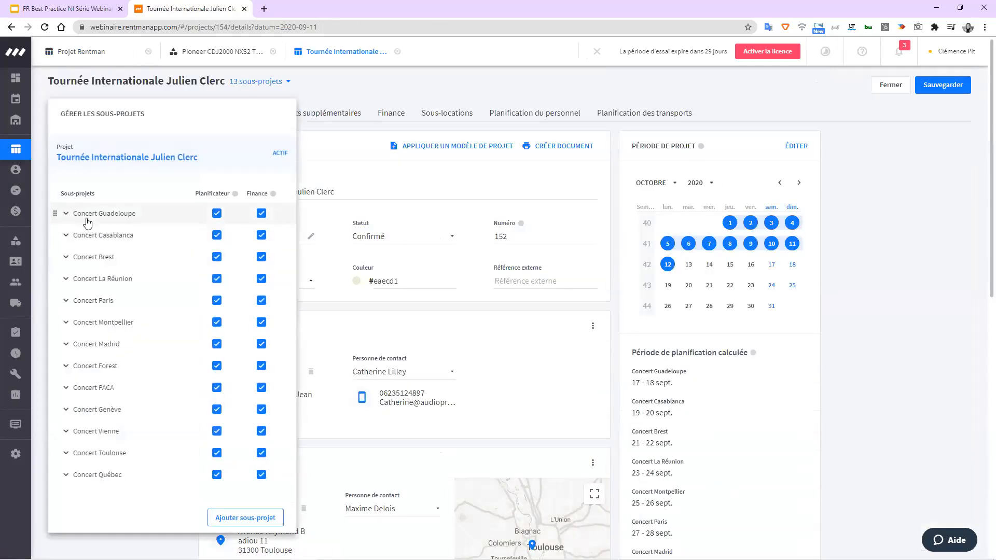
scroll(100, 280, "down", 1)
scroll(120, 379, "up", 1)
left_click(321, 77)
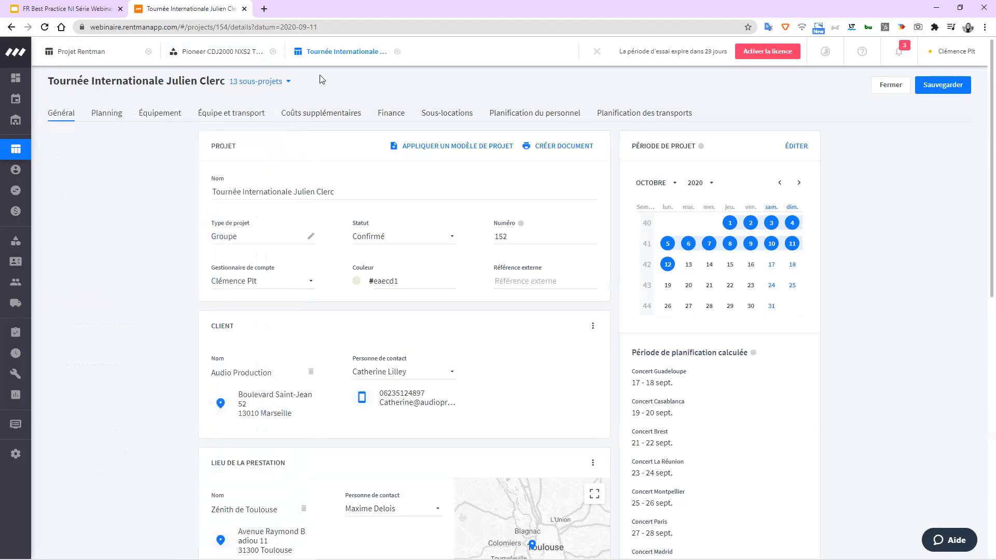
left_click(882, 89)
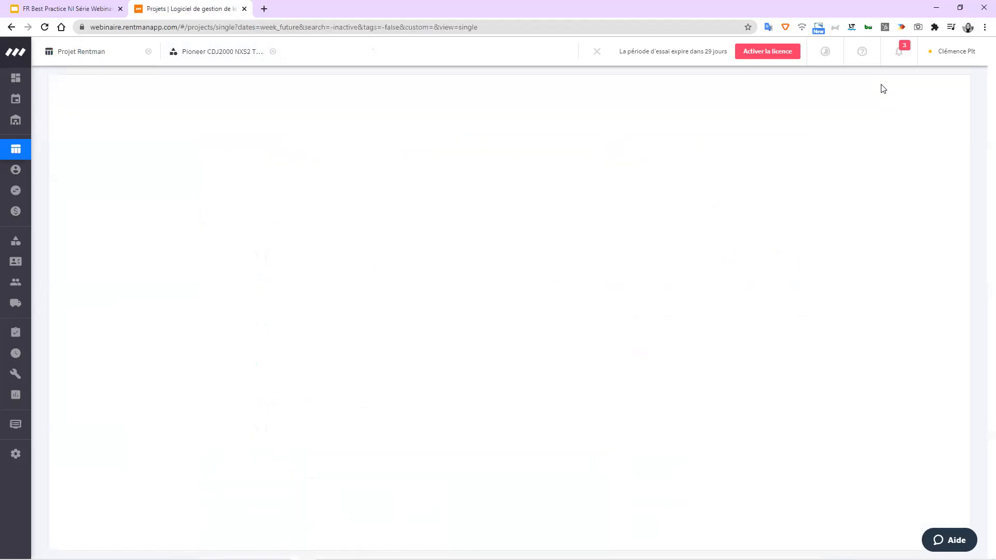
Create two subprojects named 1 and 2 in Projet Rentman.
left_click(89, 56)
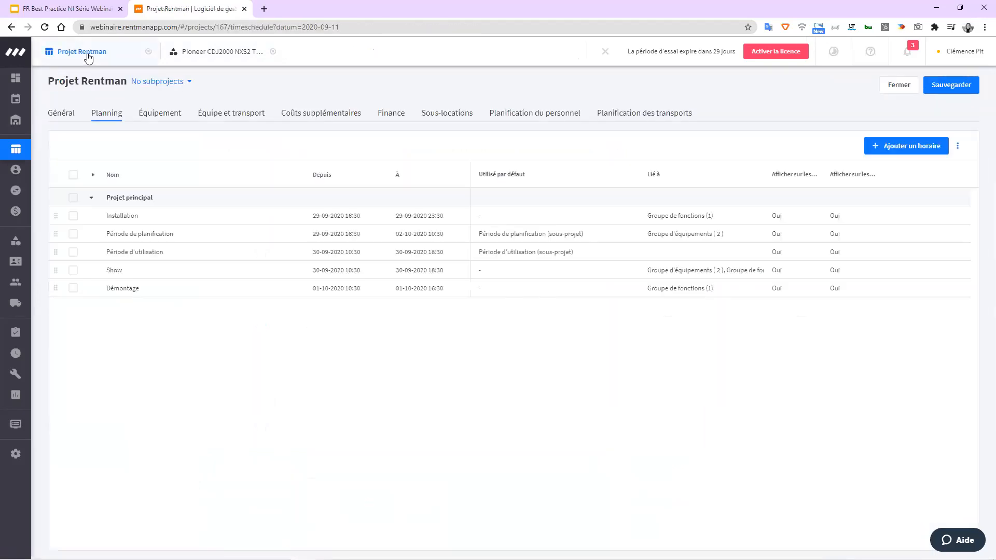
left_click(58, 118)
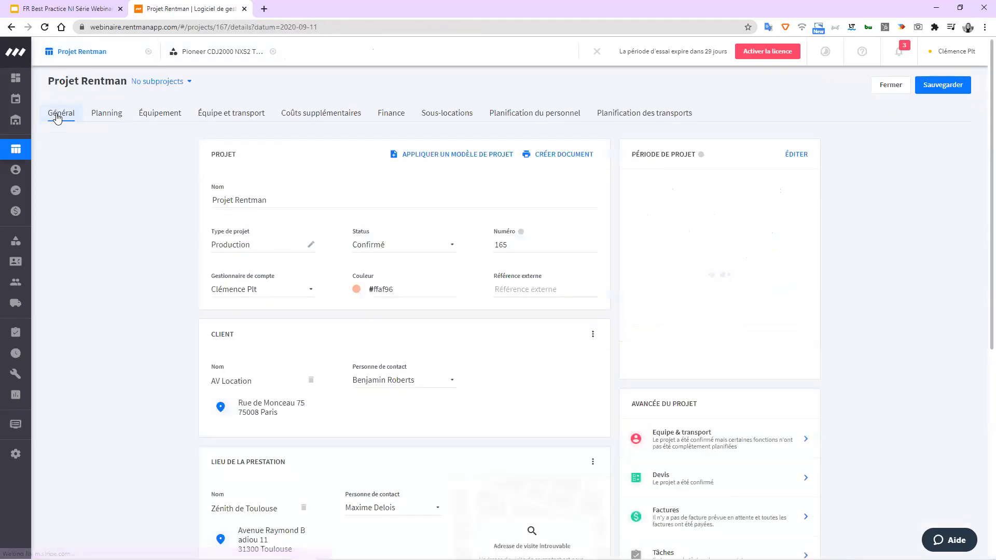
left_click(190, 83)
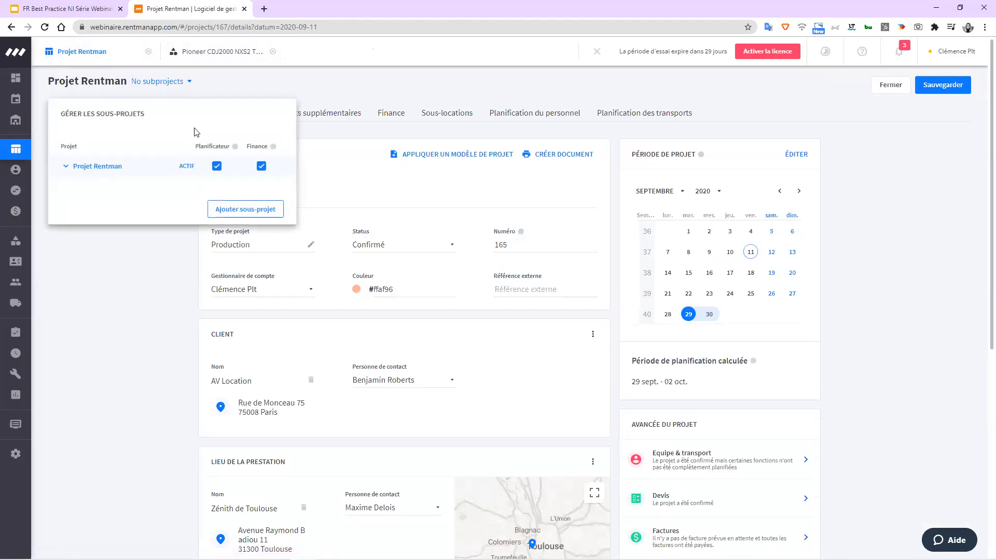
left_click(246, 212)
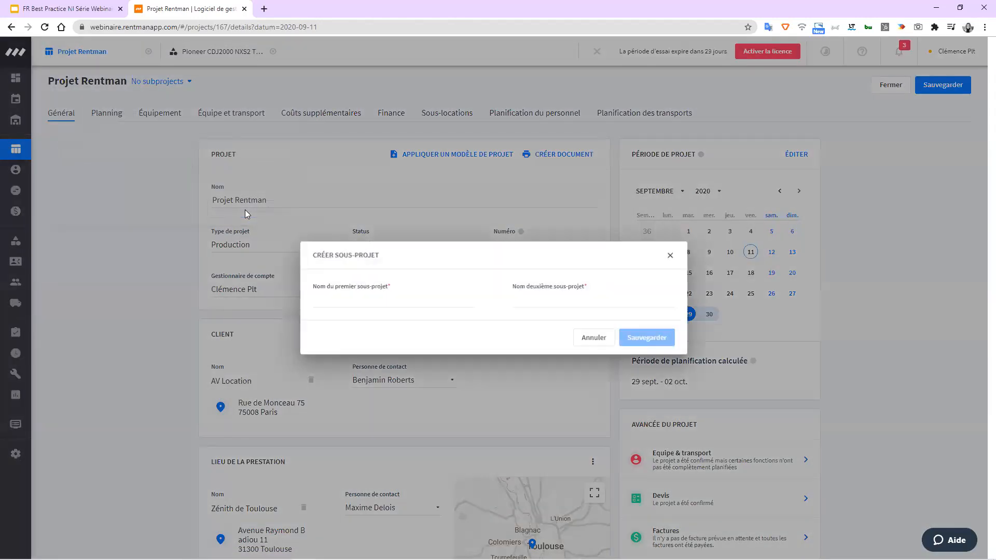
type("1")
left_click(545, 299)
type("2")
left_click(648, 337)
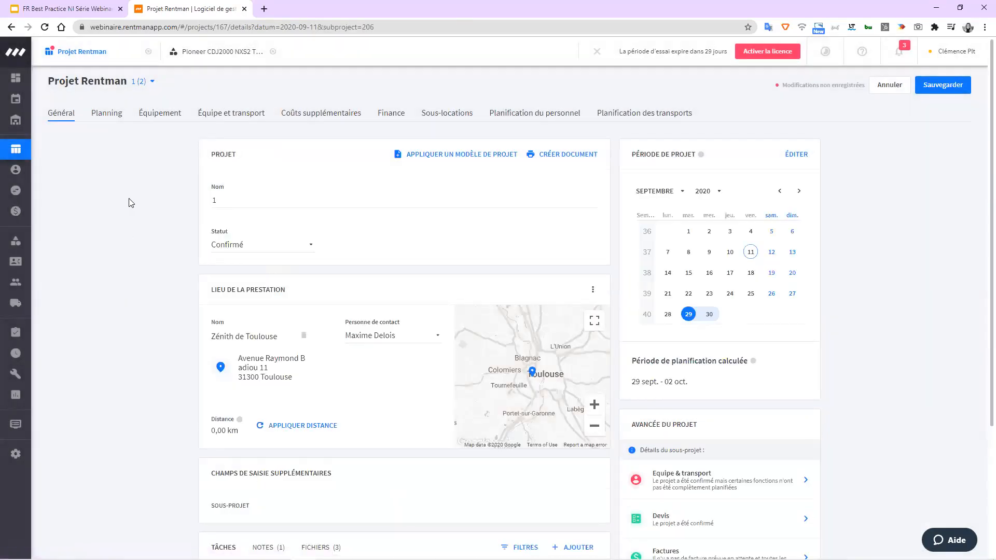
Try to remove subproject 1 from the planner, cancel the removal, and close Projet Rentman without saving.
left_click(149, 87)
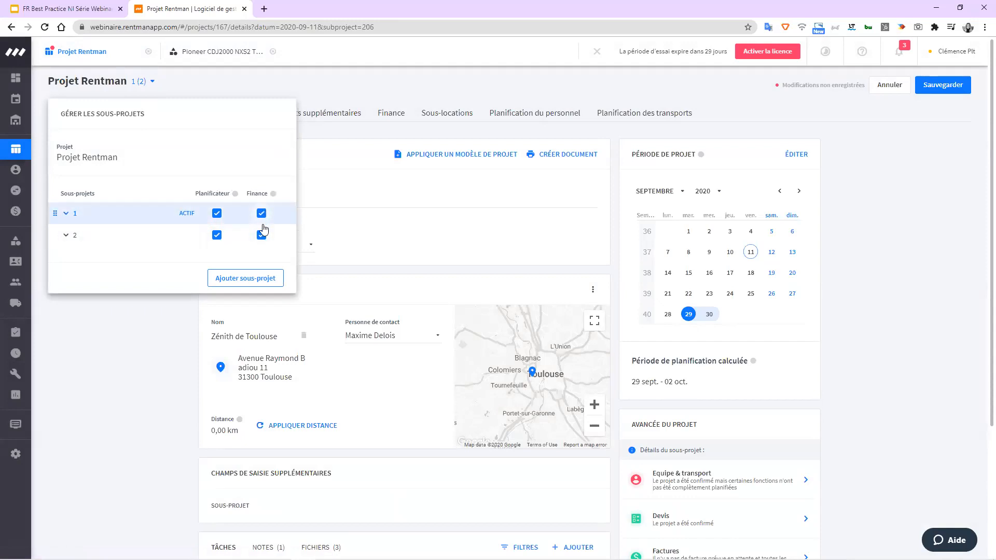
left_click(217, 214)
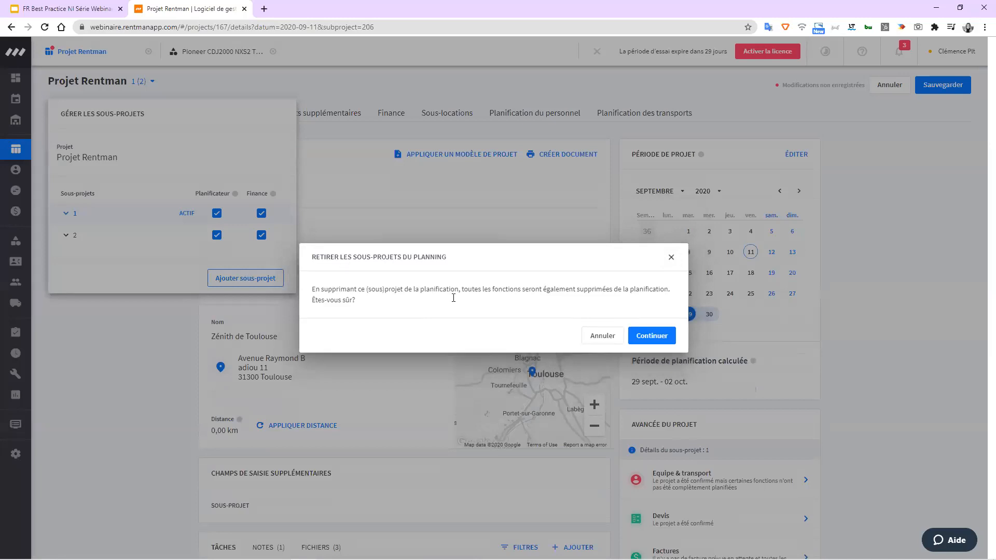
left_click(601, 336)
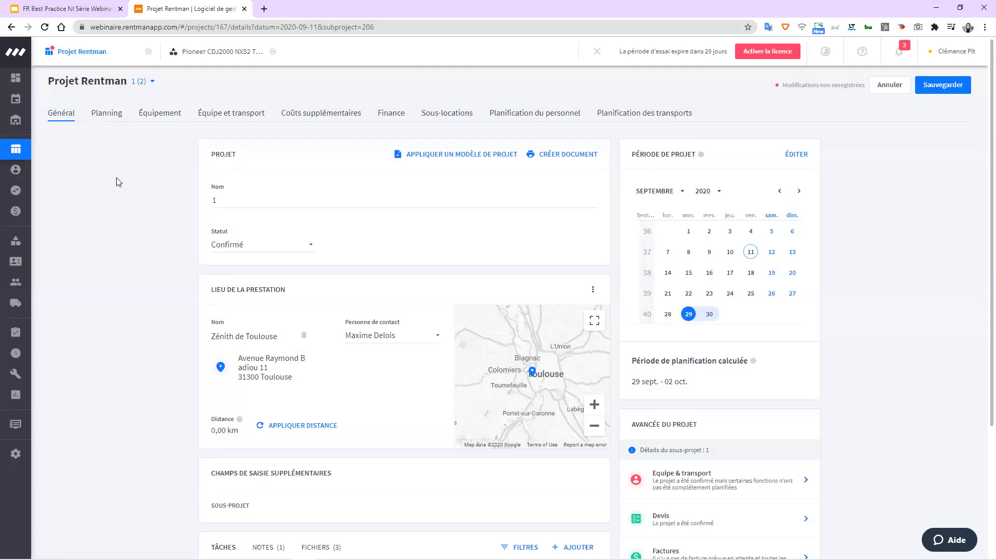
left_click(148, 83)
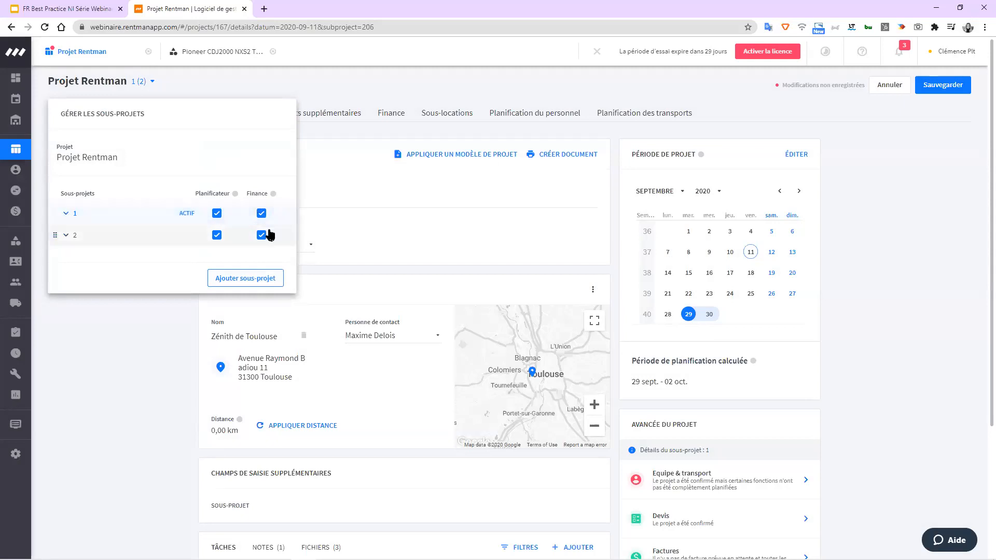
left_click(150, 355)
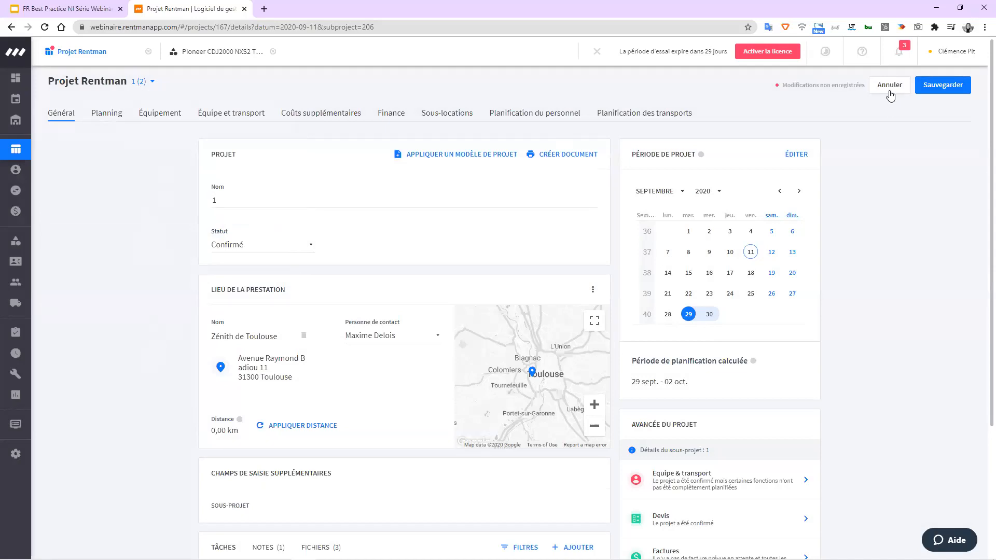
left_click(892, 85)
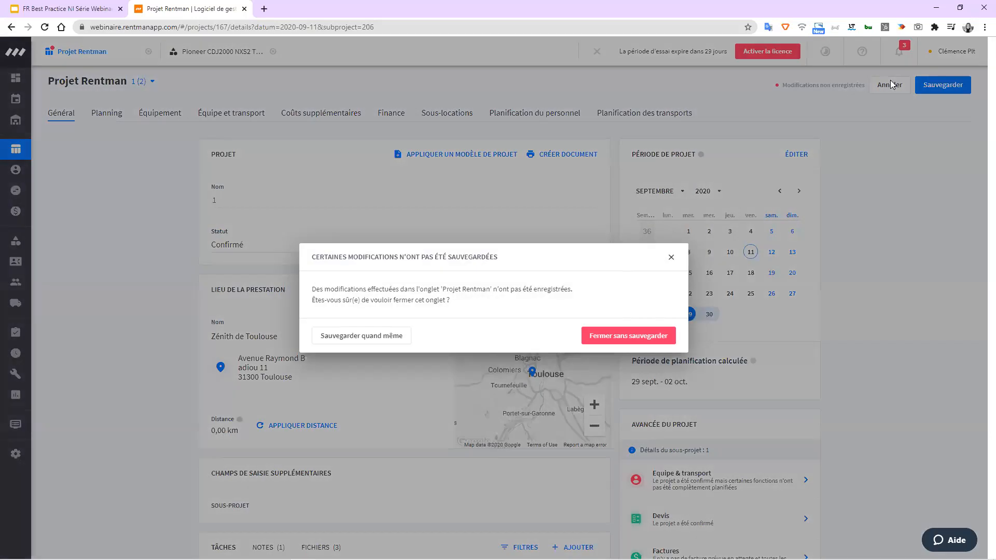
left_click(628, 336)
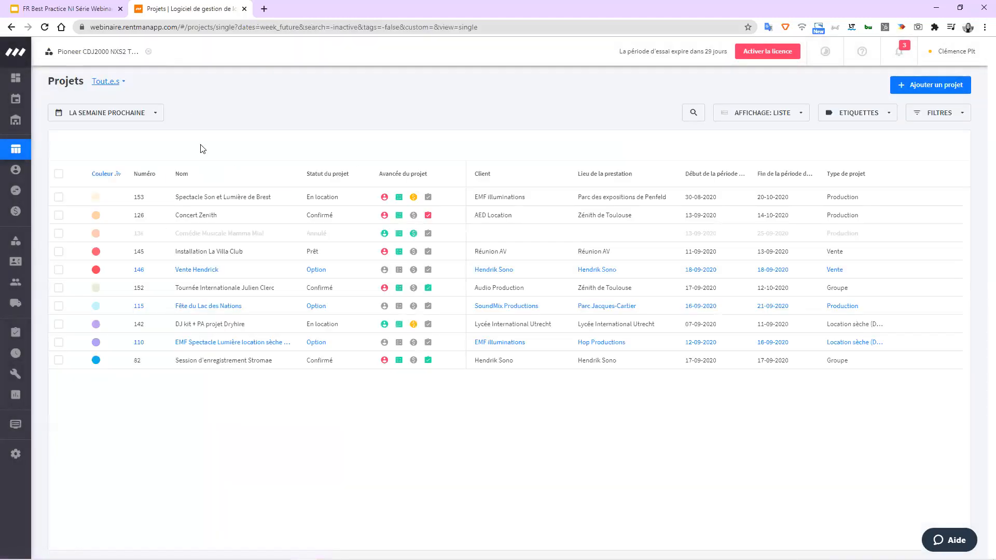
Reopen the Tournée Internationale Julien Clerc project and display the equipment planning of its Concert Brest subproject.
double_click(202, 288)
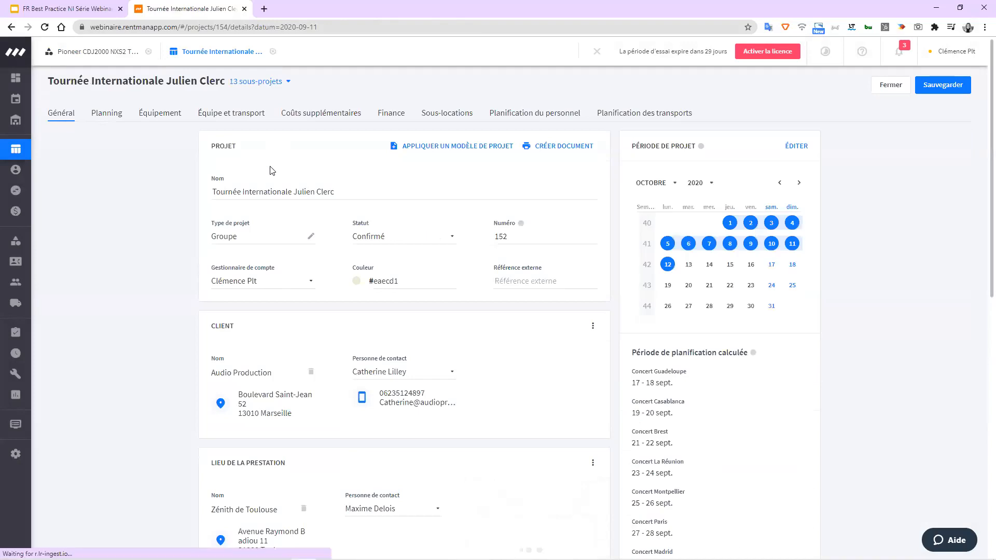
left_click(290, 83)
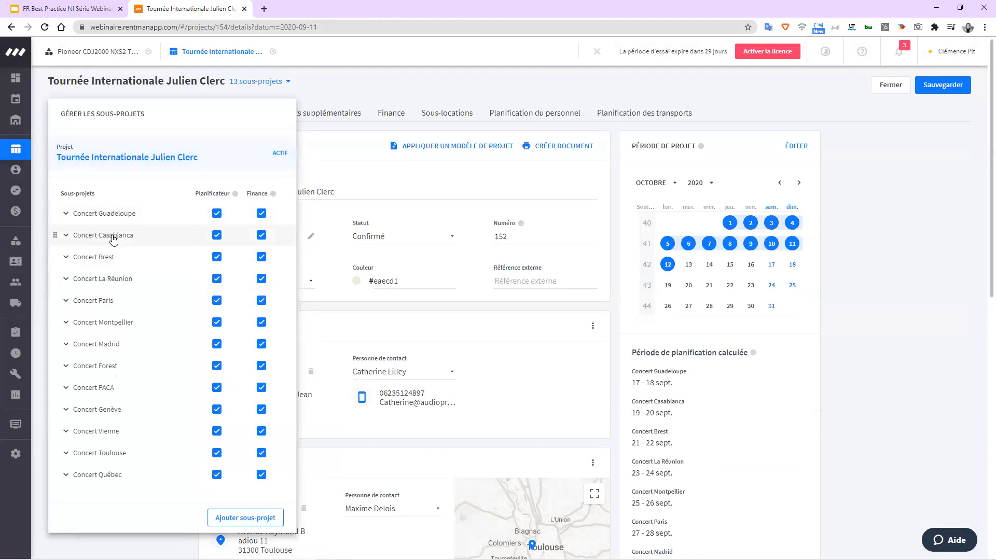
left_click(112, 257)
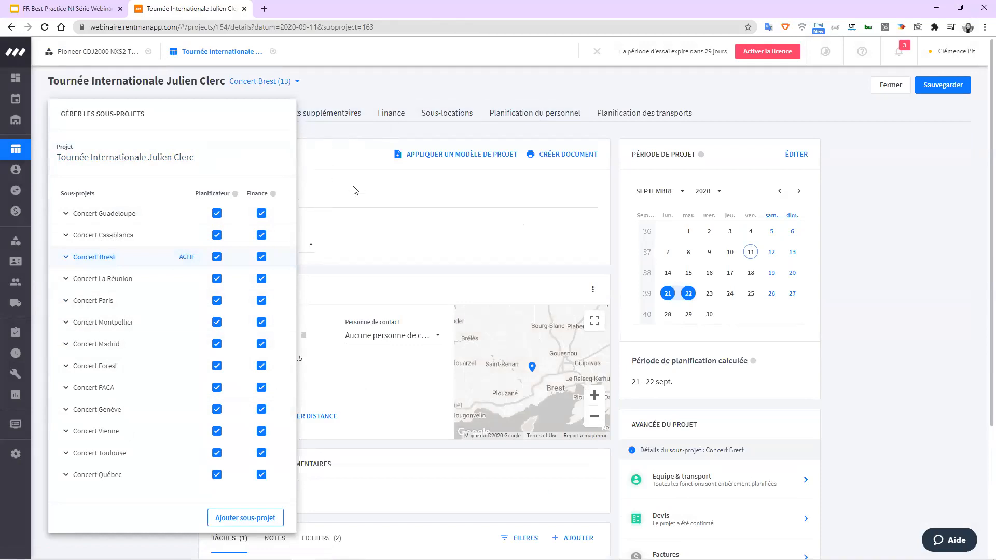
left_click(342, 141)
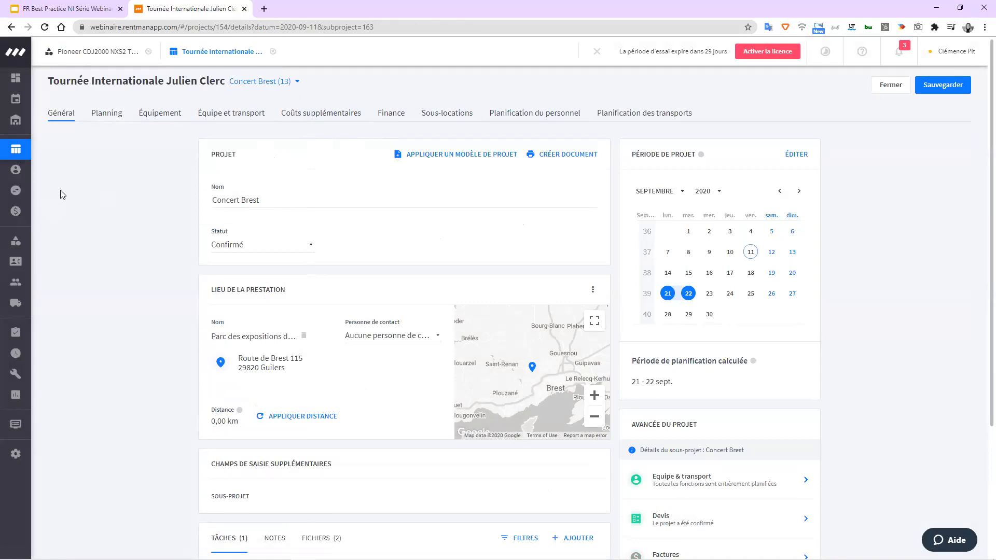
mouse_move(16, 149)
left_click(166, 121)
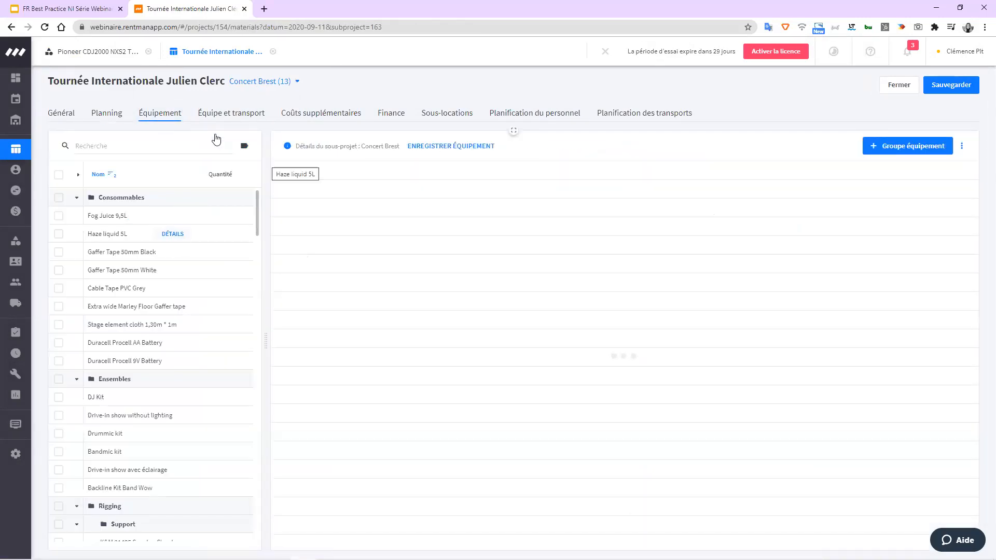
left_click(257, 83)
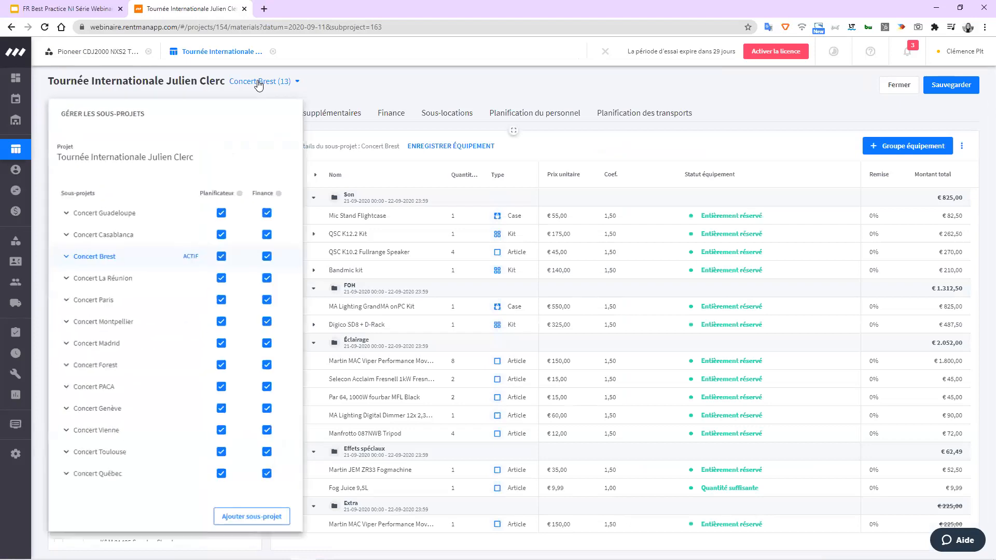
left_click(494, 89)
Select the Son equipment group of Concert Brest with its contents and copy it.
left_click(296, 197)
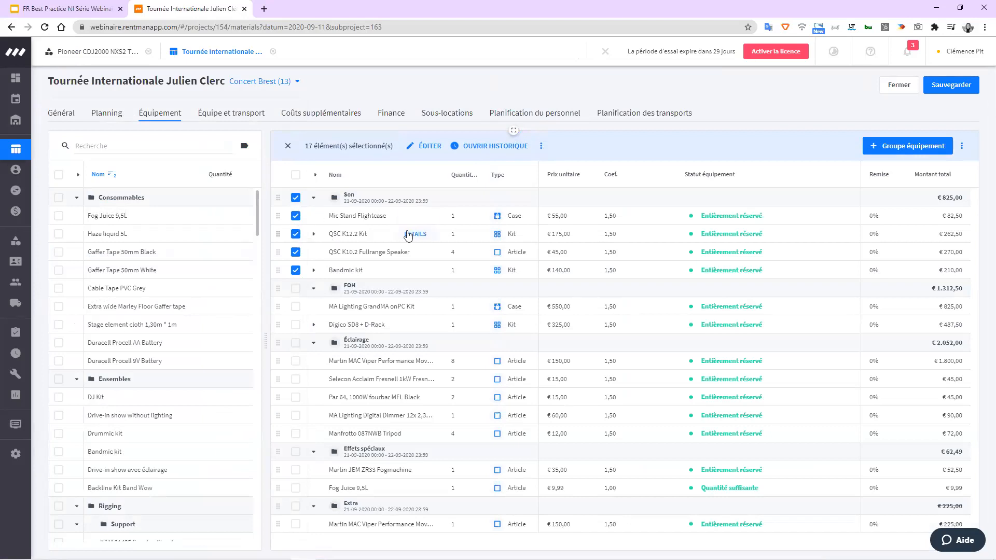
left_click(541, 147)
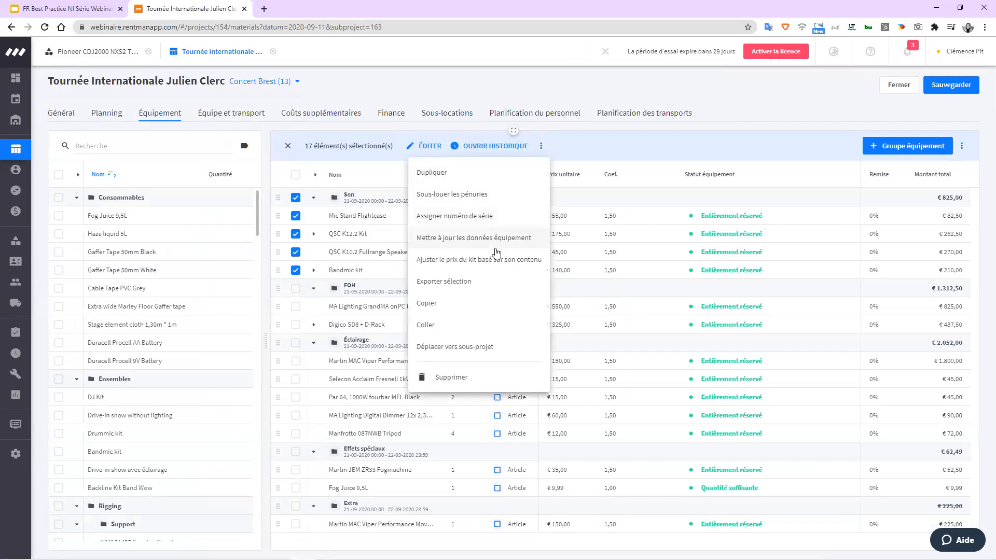
left_click(460, 309)
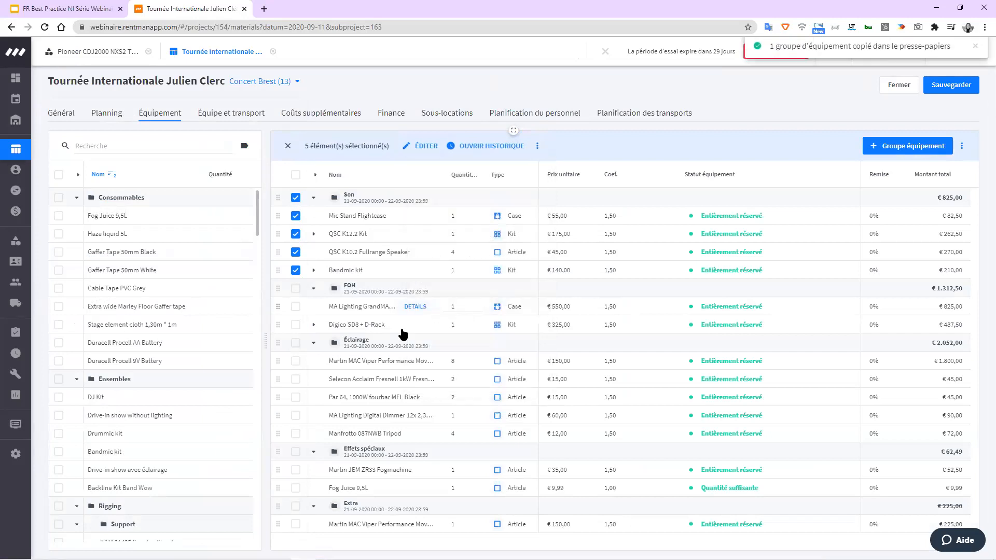
Switch to the Concert PACA subproject and paste the copied Son group after its Éclairage group, adopting the selected group's schedule.
left_click(292, 88)
left_click(115, 390)
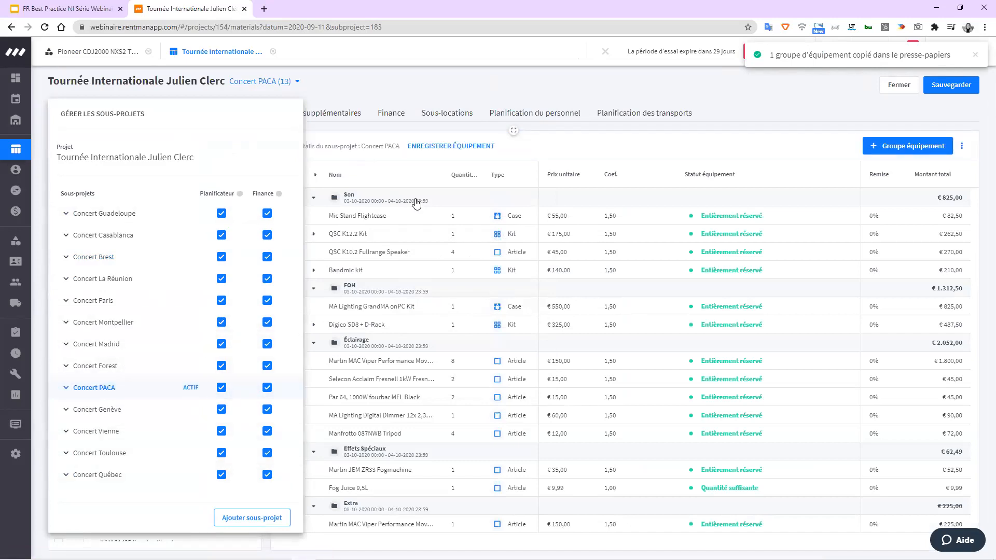
left_click(526, 151)
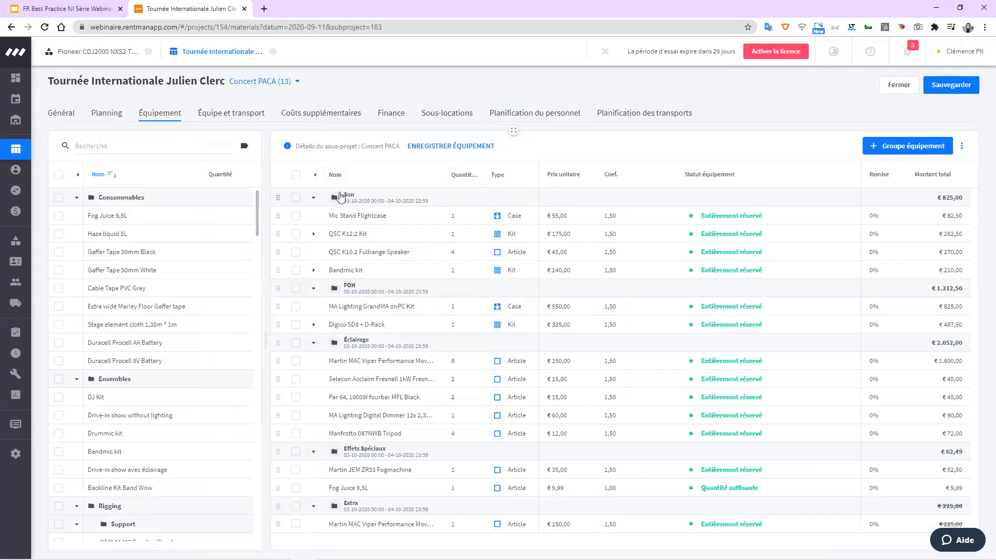
left_click(296, 345)
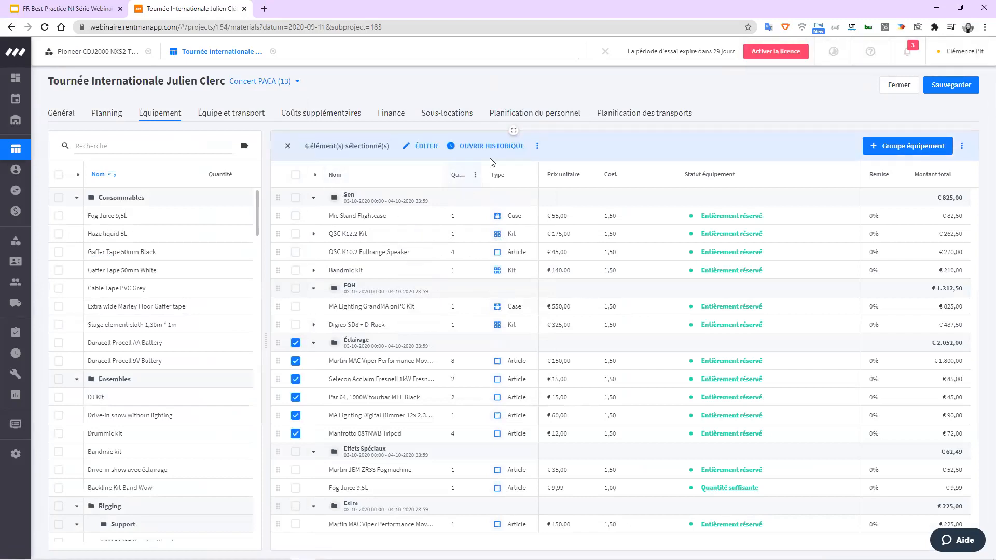
left_click(537, 146)
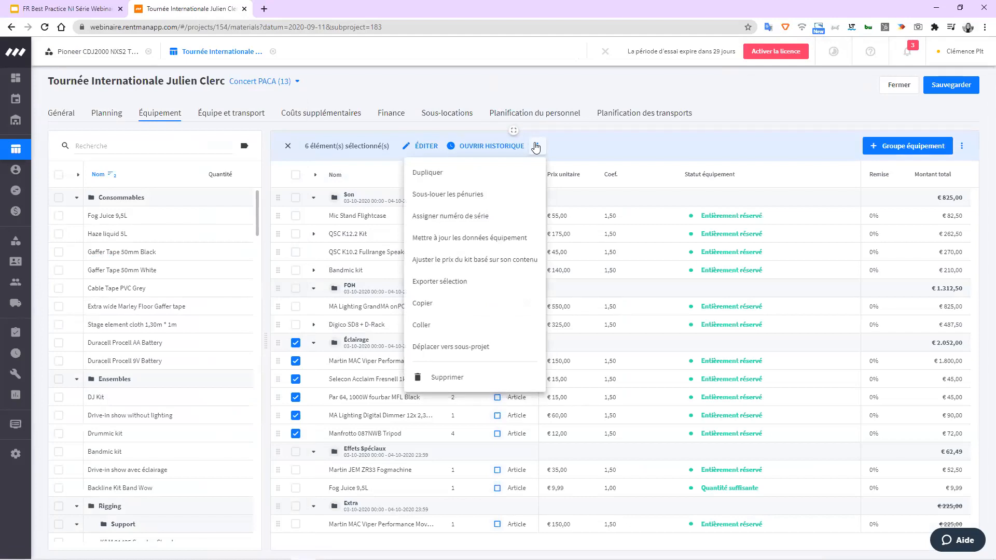
left_click(442, 331)
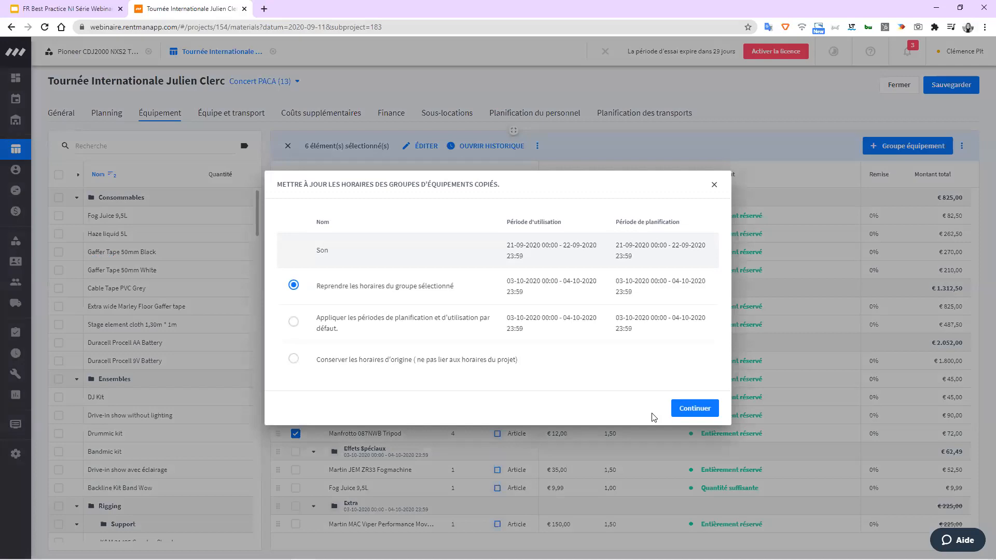
left_click(691, 409)
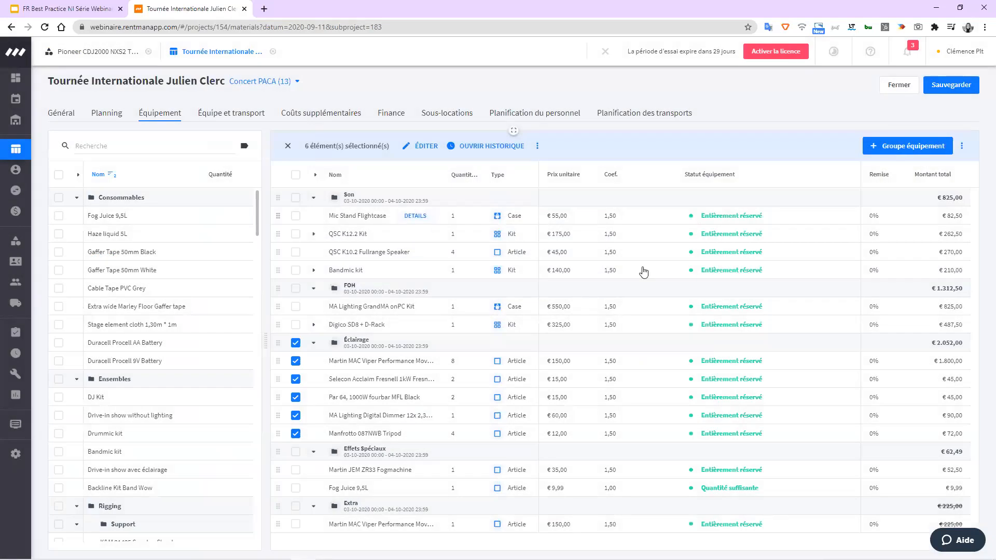
Deselect the pasted Son group and close the Tournée Internationale Julien Clerc project without saving.
left_click(295, 452)
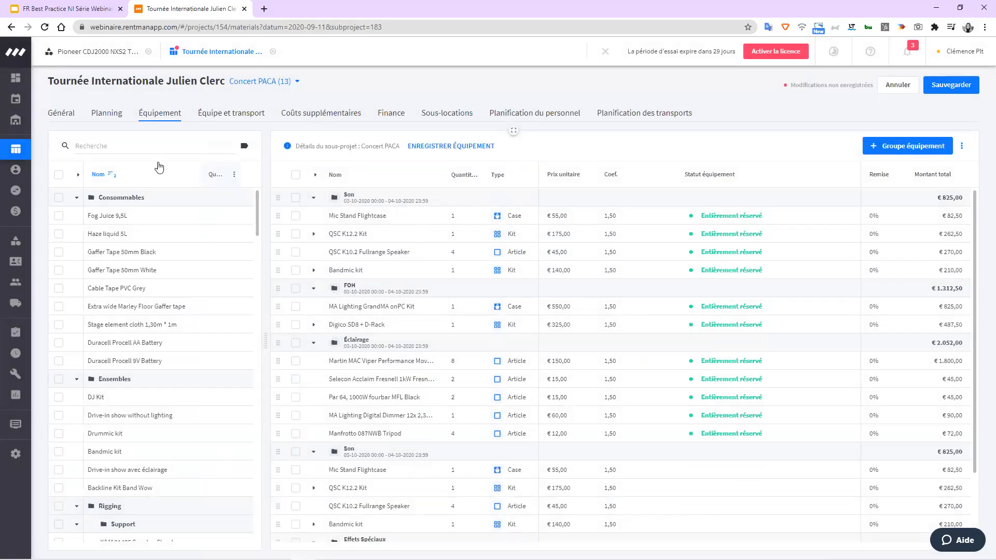
scroll(150, 327, "down", 1)
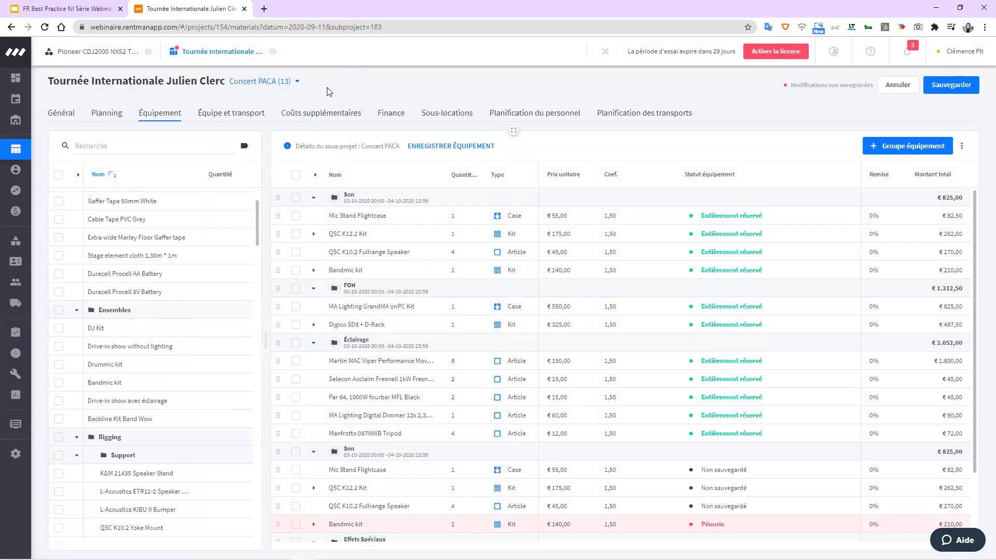
left_click(896, 83)
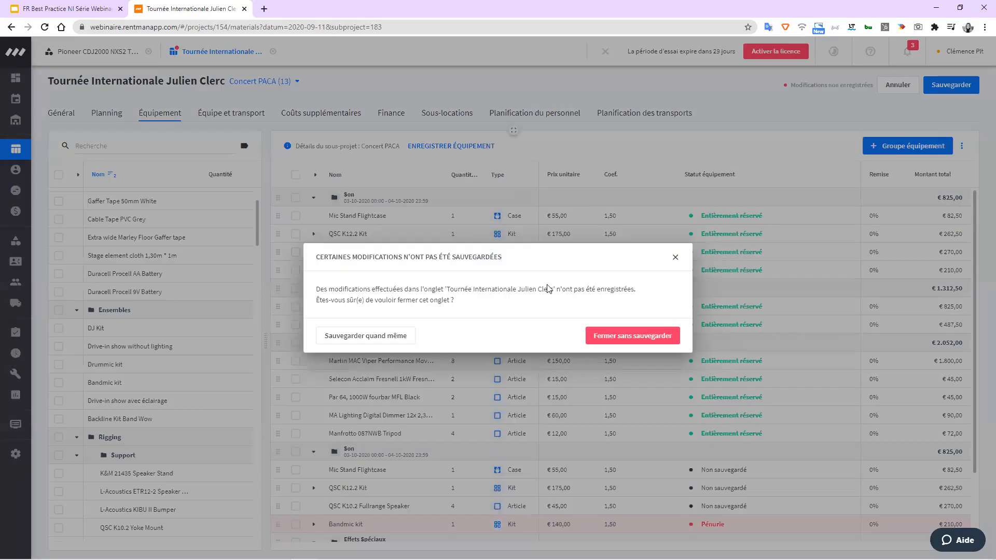
left_click(630, 337)
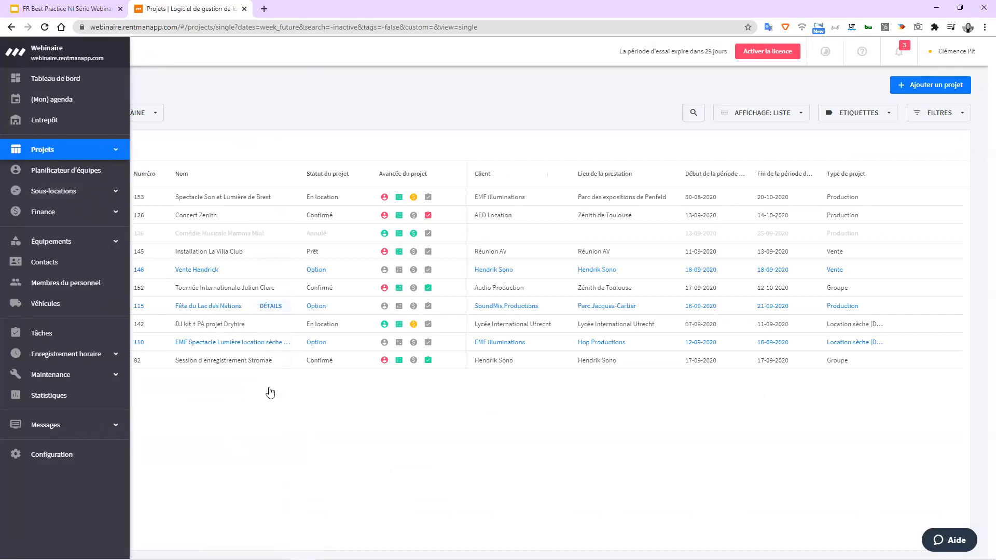
Create a project from the Production 2 jours template, choose its status and display its equipment planning.
left_click(962, 86)
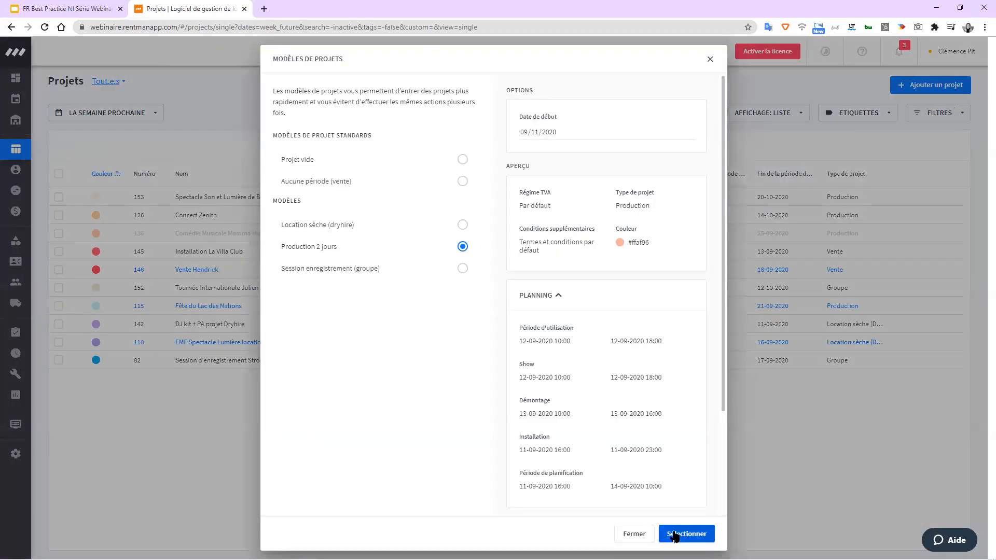
left_click(673, 530)
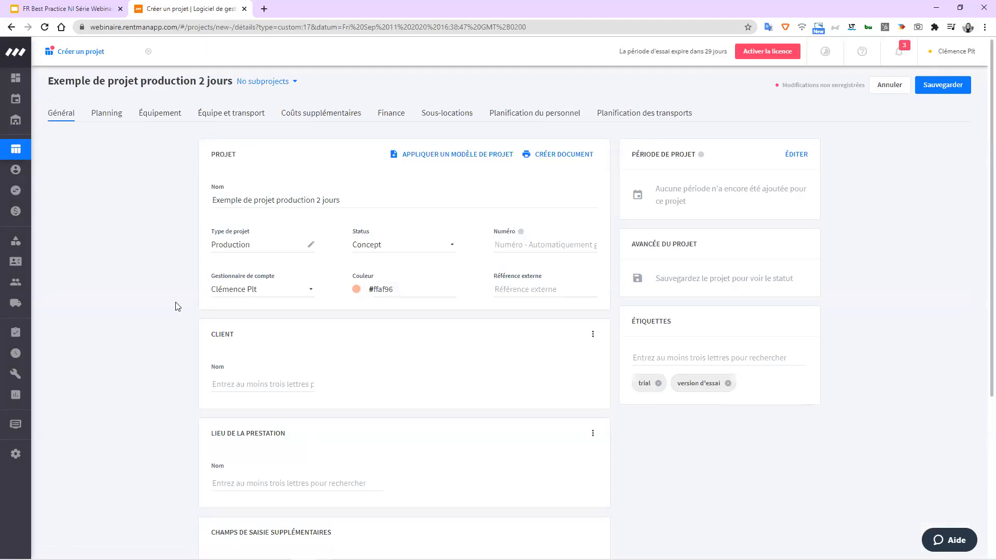
left_click(400, 247)
left_click(381, 357)
left_click(162, 114)
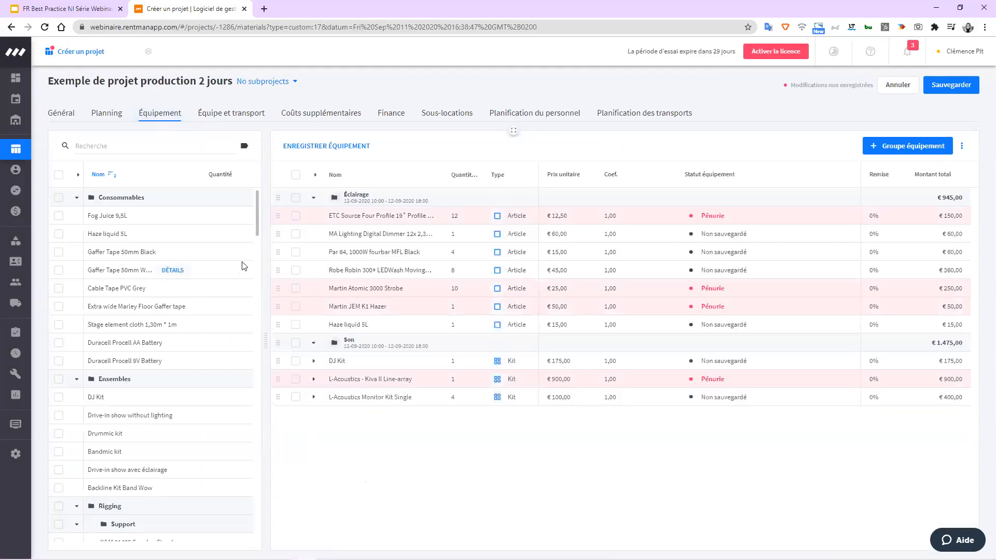
scroll(241, 278, "down", 1)
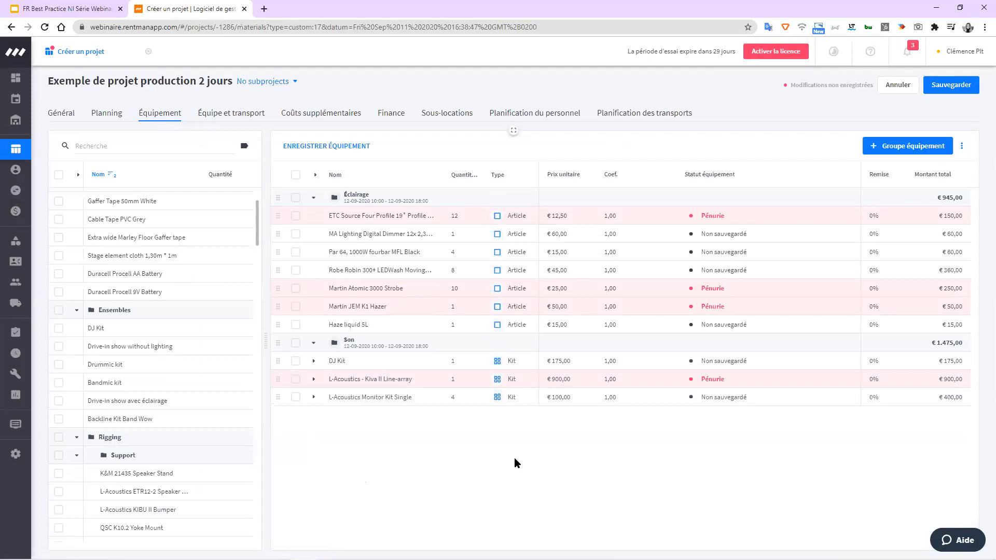
Open the details of the Martin Atomic 3000 Strobe and review its properties, prices, structure and alternatives.
mouse_move(401, 286)
left_click(416, 289)
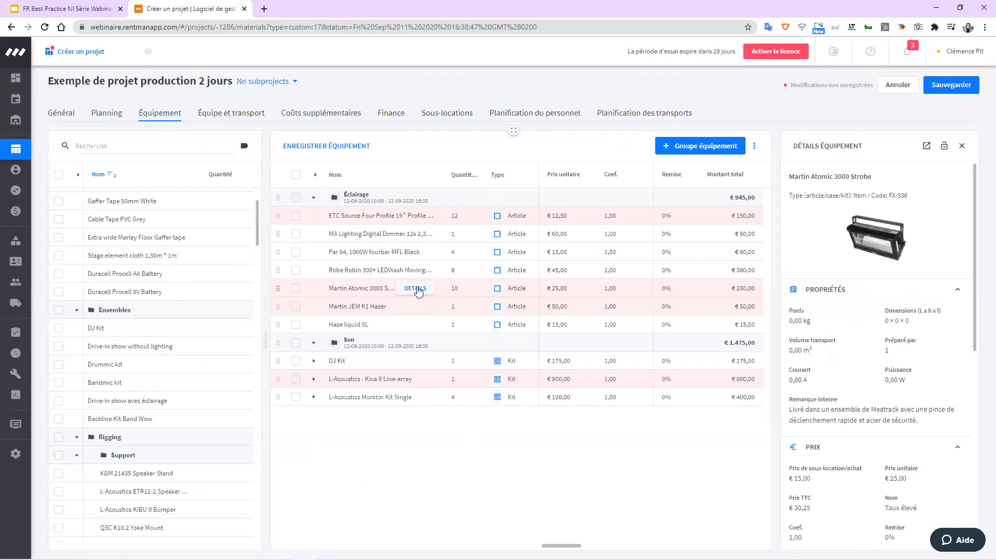
scroll(846, 265, "down", 8)
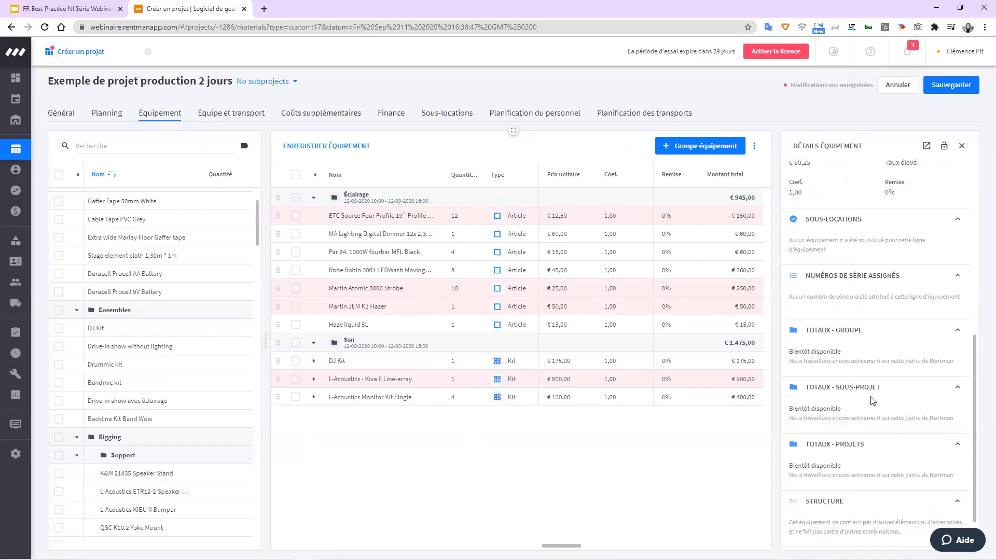
scroll(828, 255, "up", 8)
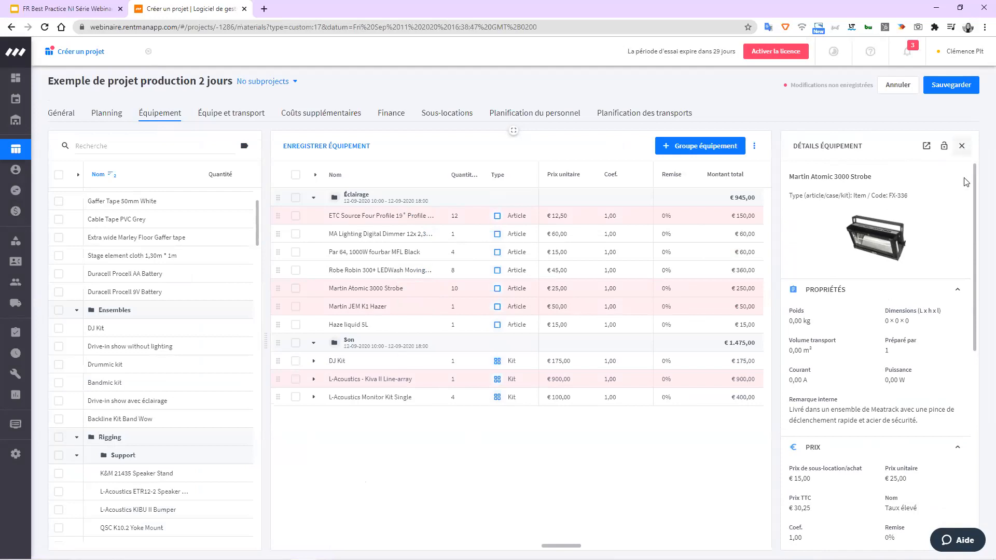
scroll(824, 443, "down", 10)
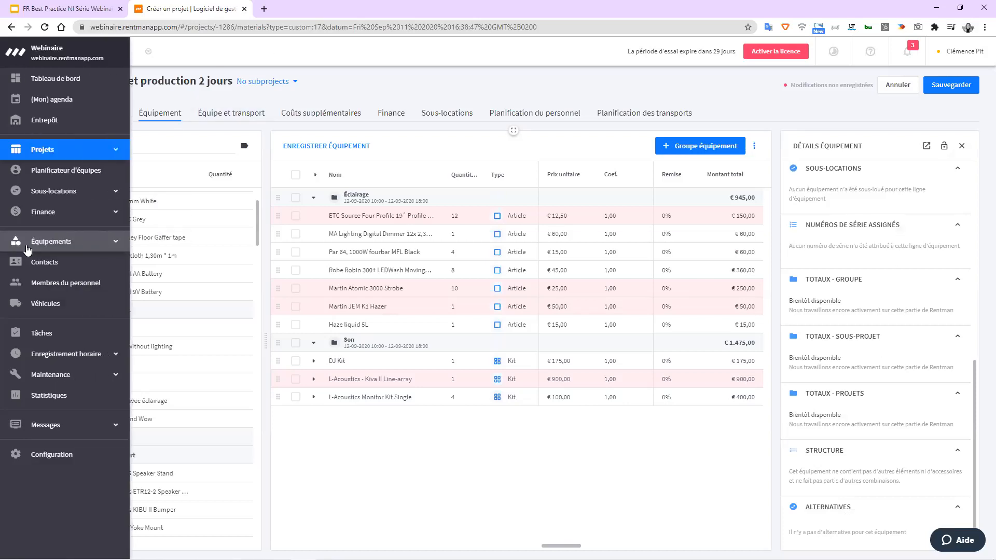
Search the equipment database for "mix" and display the alternatives defined for the Digico SD8 Mixer.
left_click(28, 248)
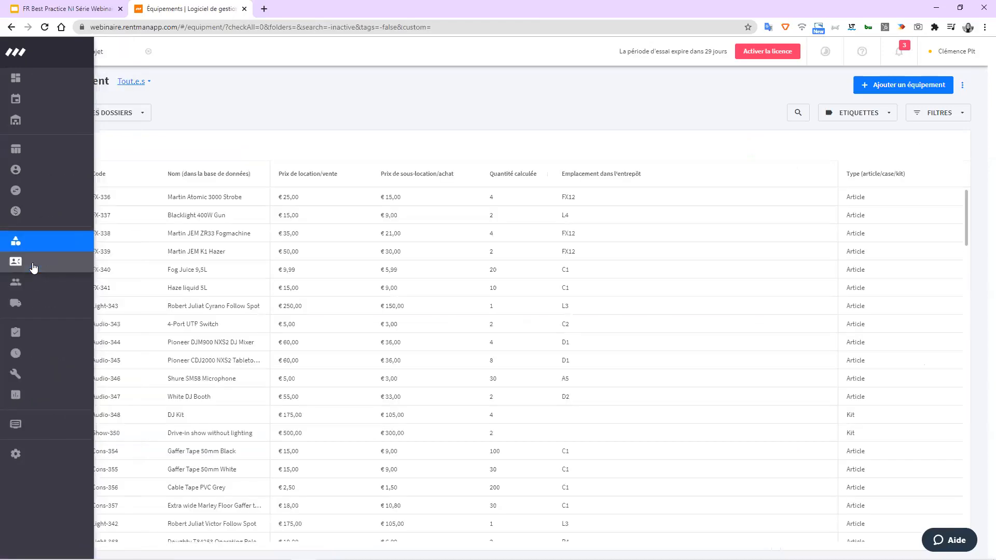
left_click(802, 113)
type("SD")
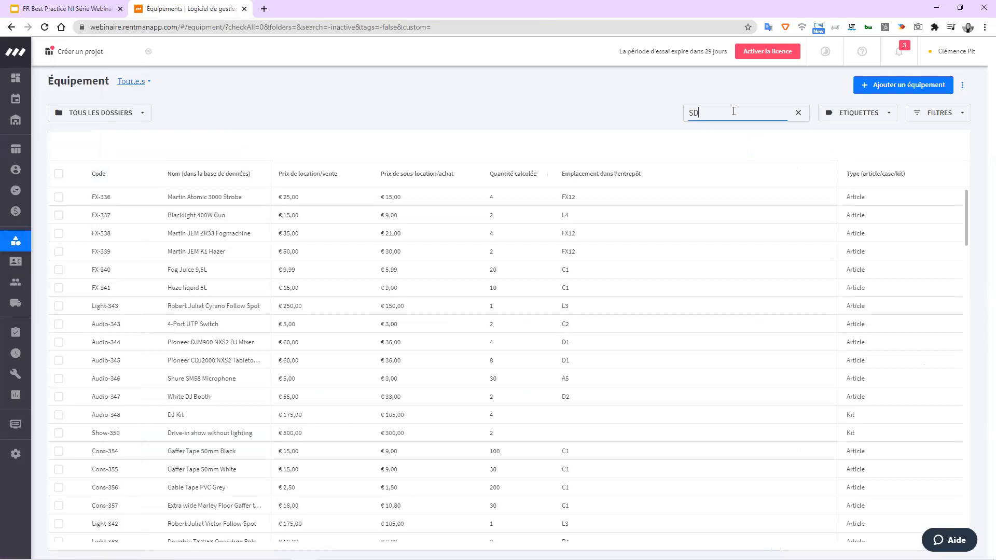
left_click_drag(723, 113, 681, 124)
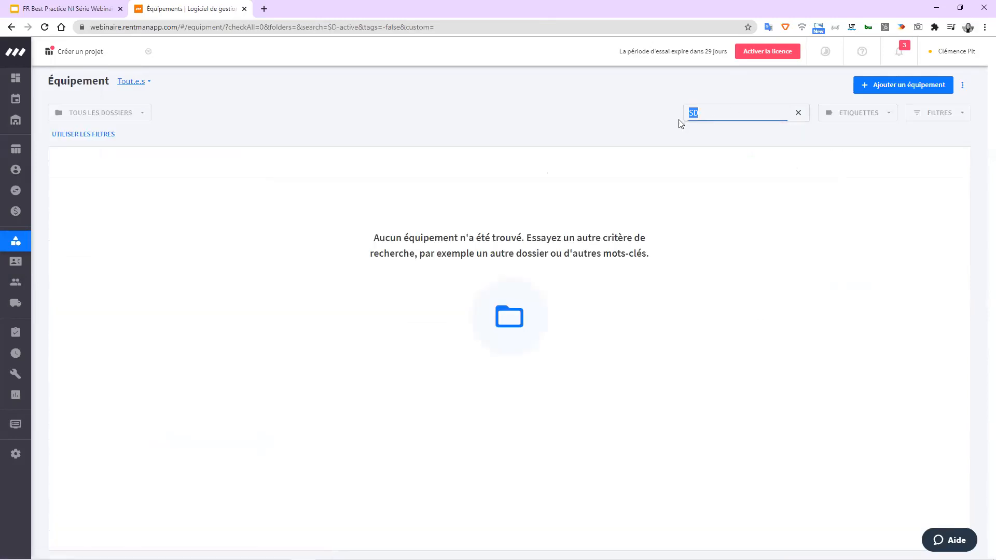
key("BackSpace")
type("mix")
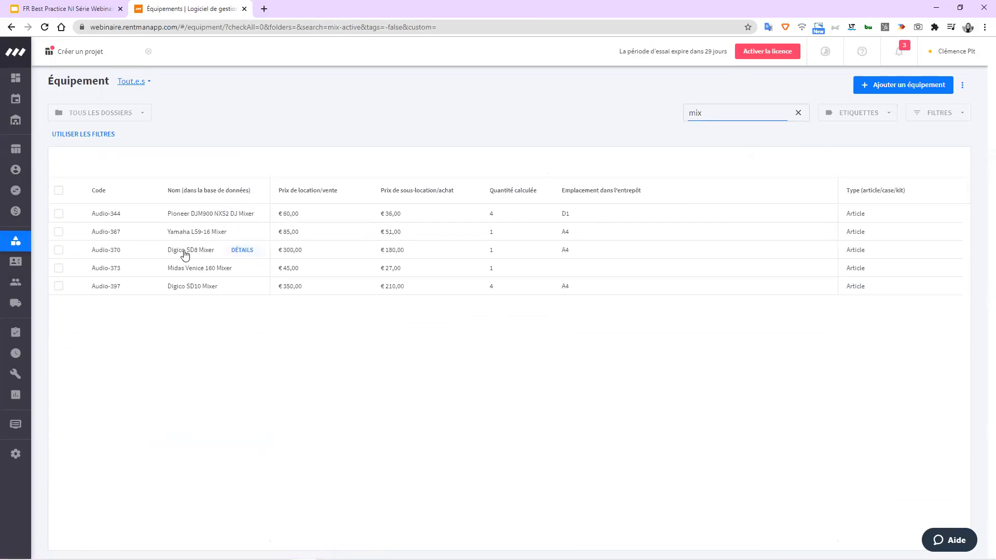
double_click(184, 251)
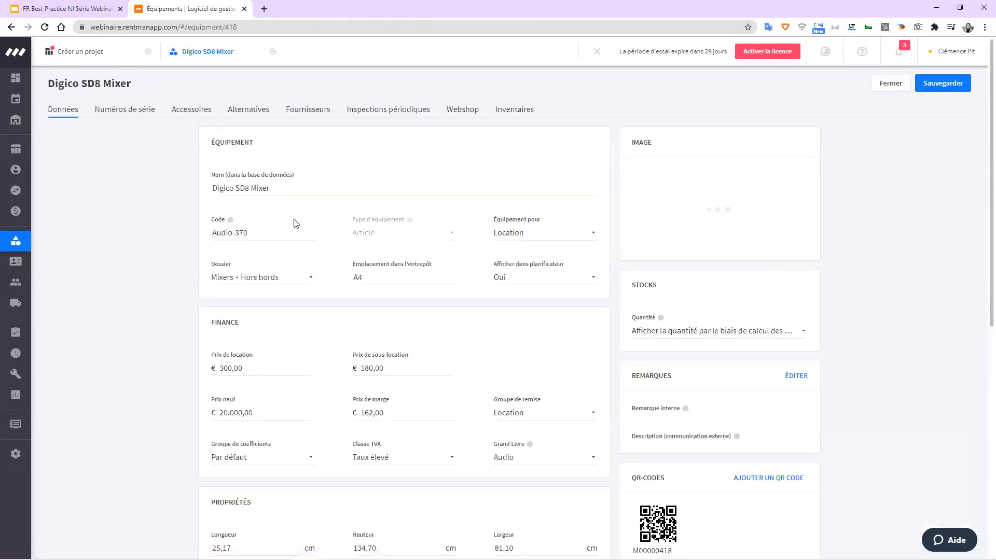
left_click(241, 110)
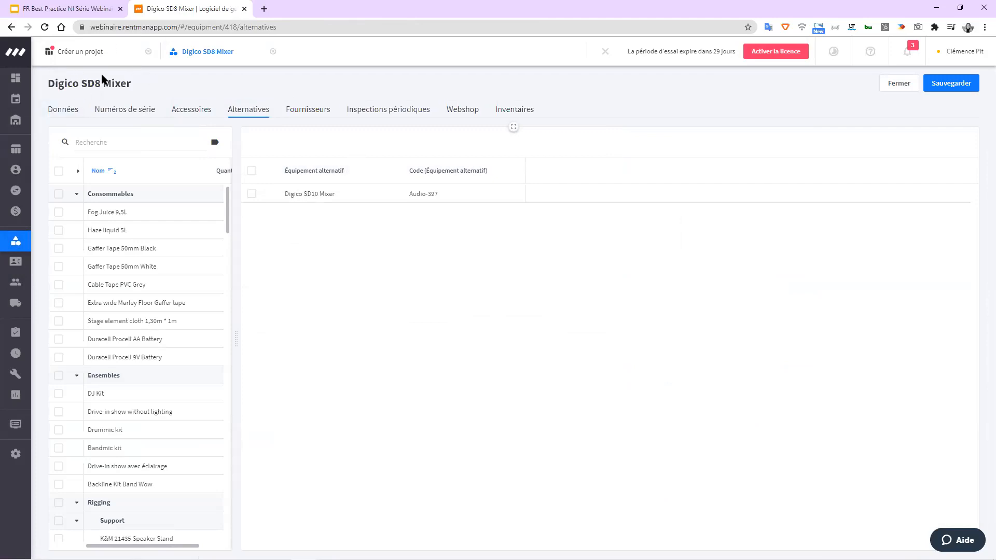
Return to the new project and add the Digico SD8 + D-Rack kit and the Digico SD8 Mixer with its D-Rack Stagerack accessory to the Son group.
left_click(75, 52)
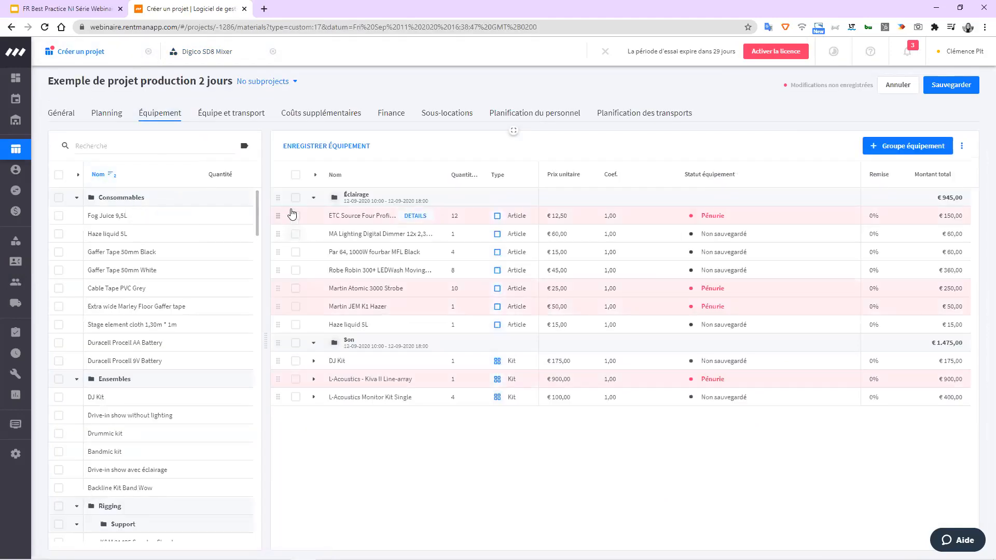
left_click(127, 146)
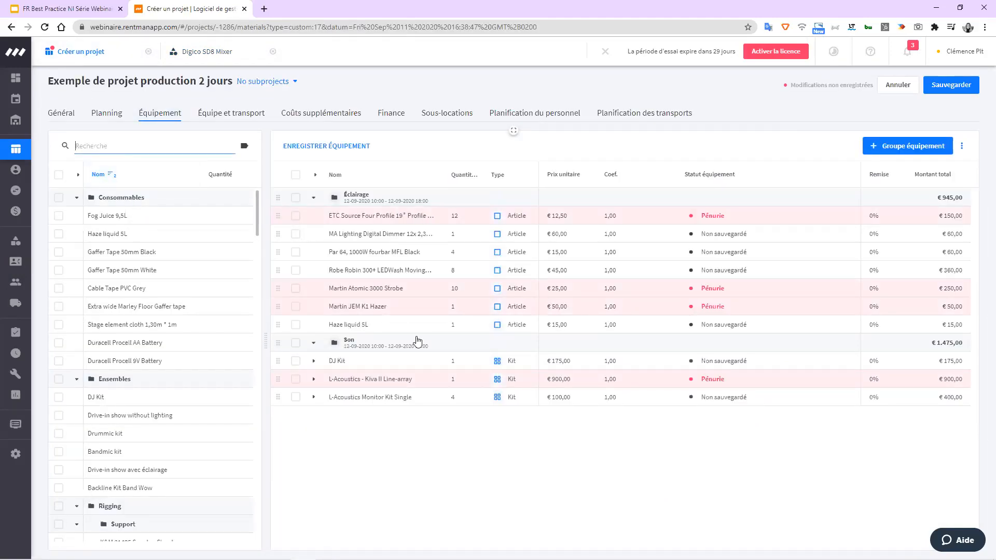
left_click(295, 342)
left_click(130, 145)
type("sd")
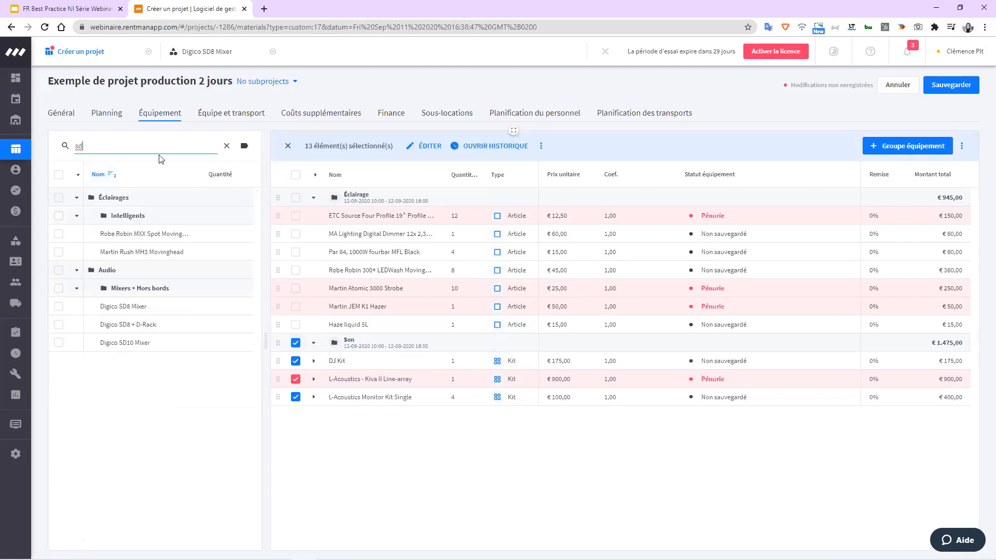
left_click(117, 325)
double_click(117, 325)
double_click(116, 310)
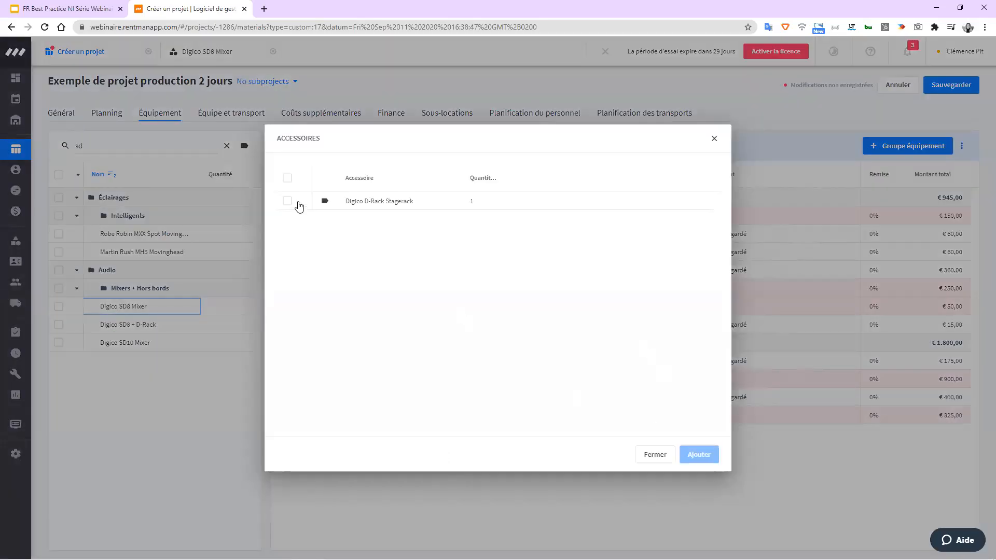
left_click(288, 202)
left_click(699, 455)
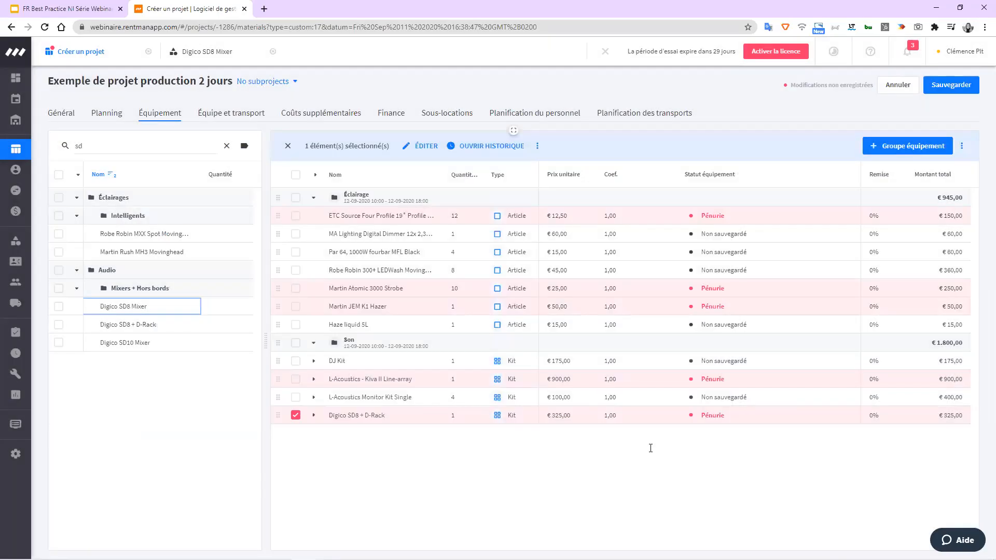
Add the alternative Digico SD10 Mixer to the Son group from the details of the Digico SD8 Mixer, leaving nothing selected.
left_click(296, 451)
left_click(297, 435)
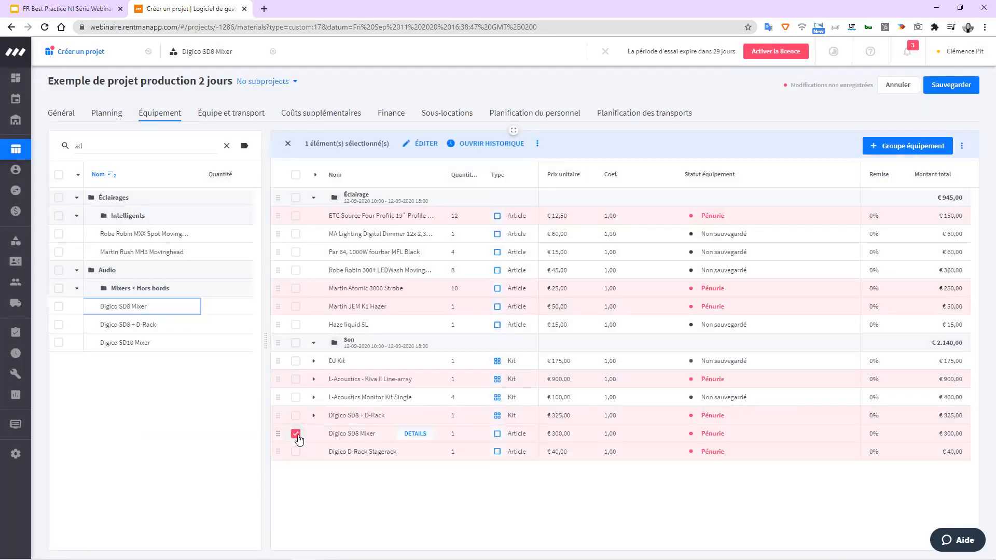
left_click(415, 434)
scroll(882, 378, "down", 10)
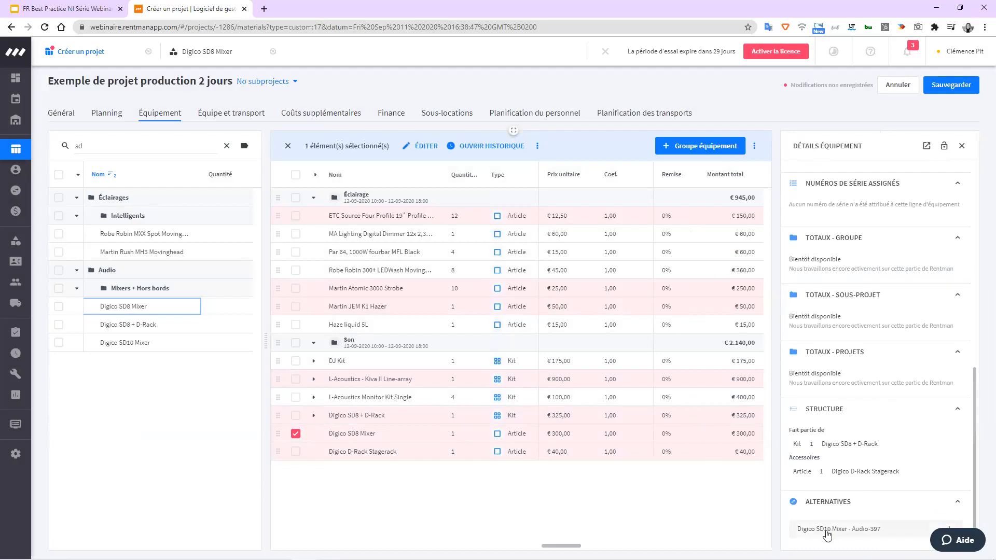
left_click(828, 532)
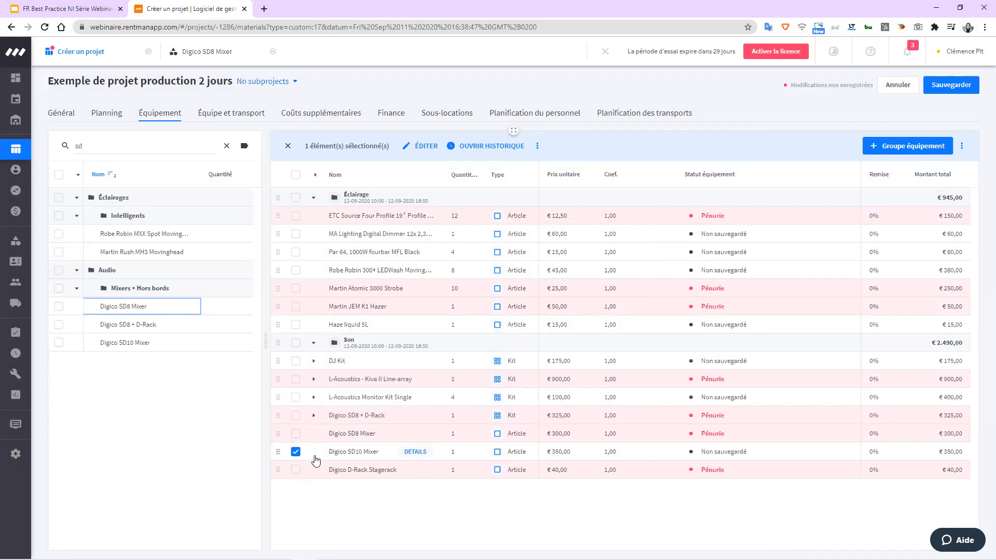
left_click(295, 452)
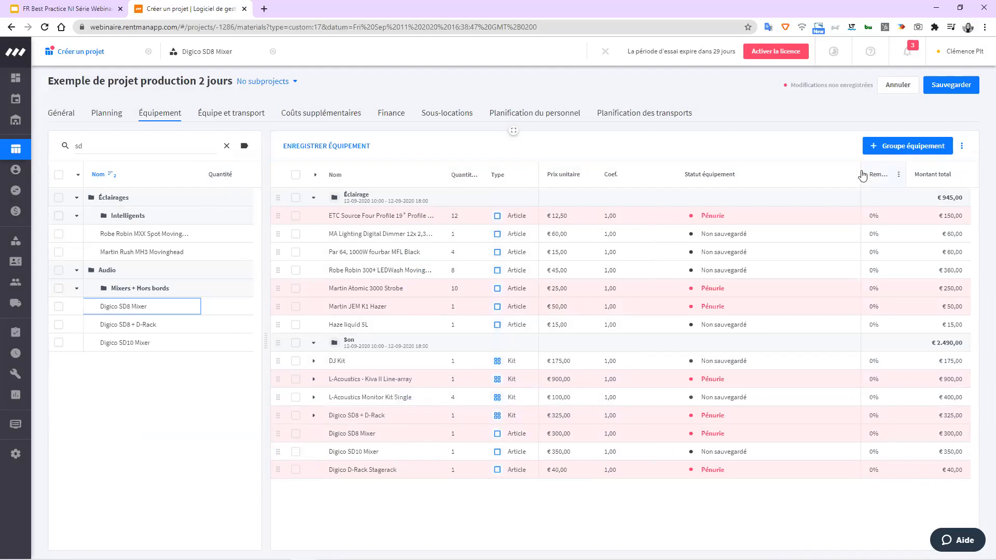
Set a 10% discount and a coefficient of 2 for the L-Acoustics - Kiva II Line-array kit in the Son group.
left_click(873, 379)
left_click_drag(870, 379, 853, 377)
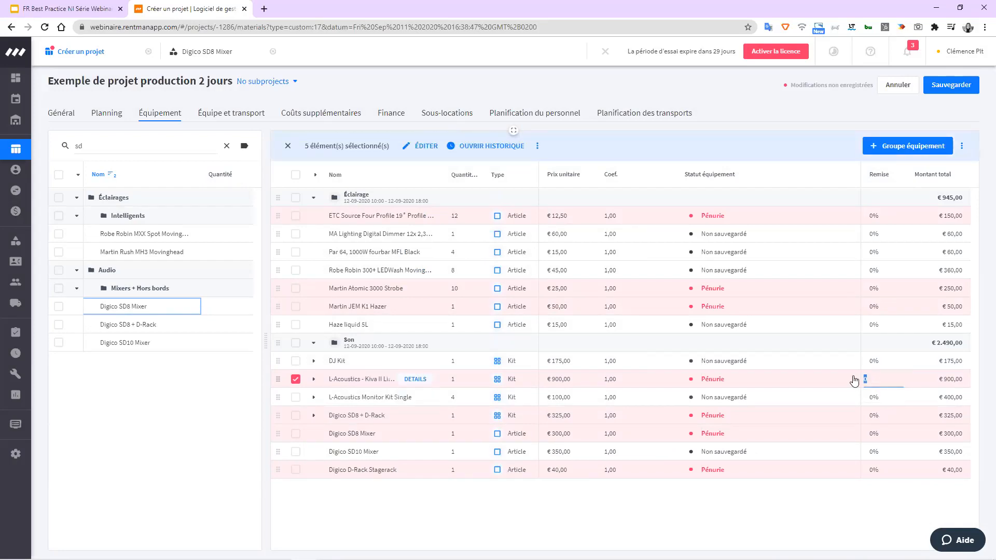
type("10")
left_click(849, 483)
left_click(607, 379)
key("BackSpace")
type("2")
left_click(635, 535)
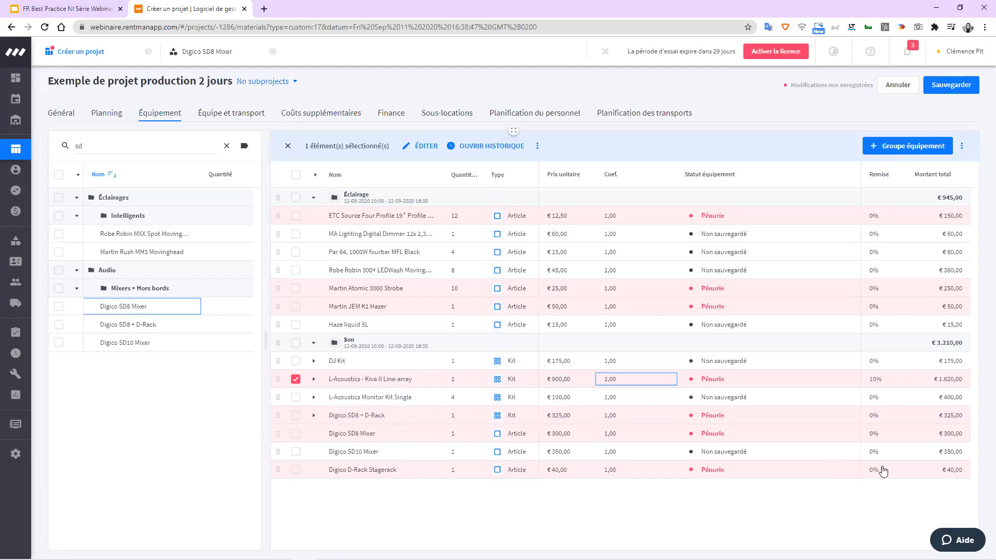
Set the L-Acoustics - Kiva II Line-array discount to 25% by entering the calculation 50/2, and leave no equipment selected.
left_click(873, 379)
type("50/2")
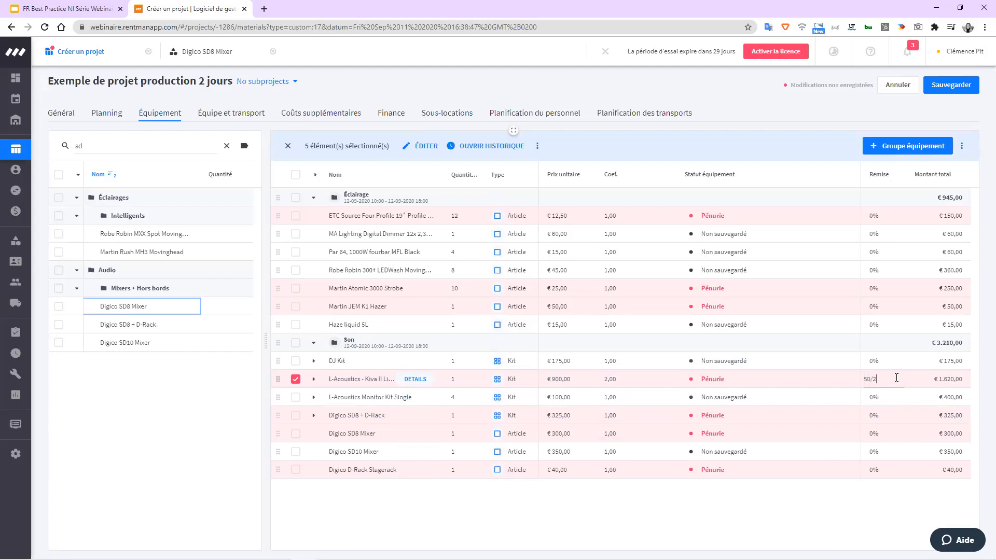
key("Return")
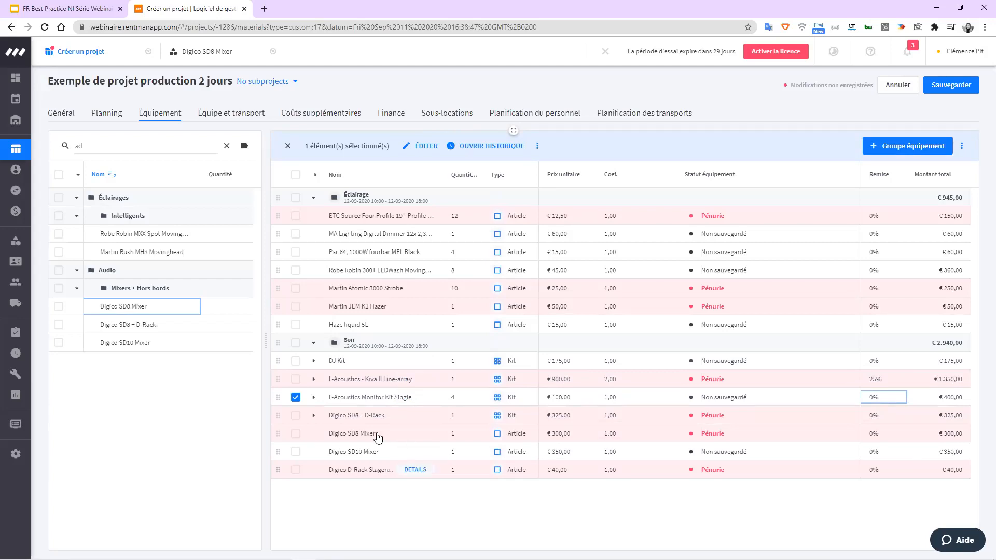
left_click(295, 398)
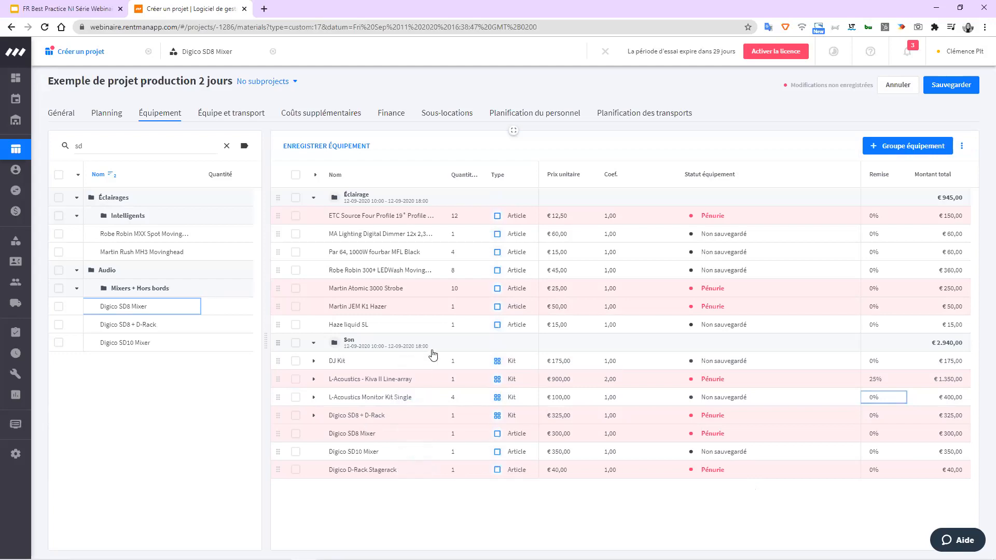
mouse_move(430, 380)
left_click(298, 201)
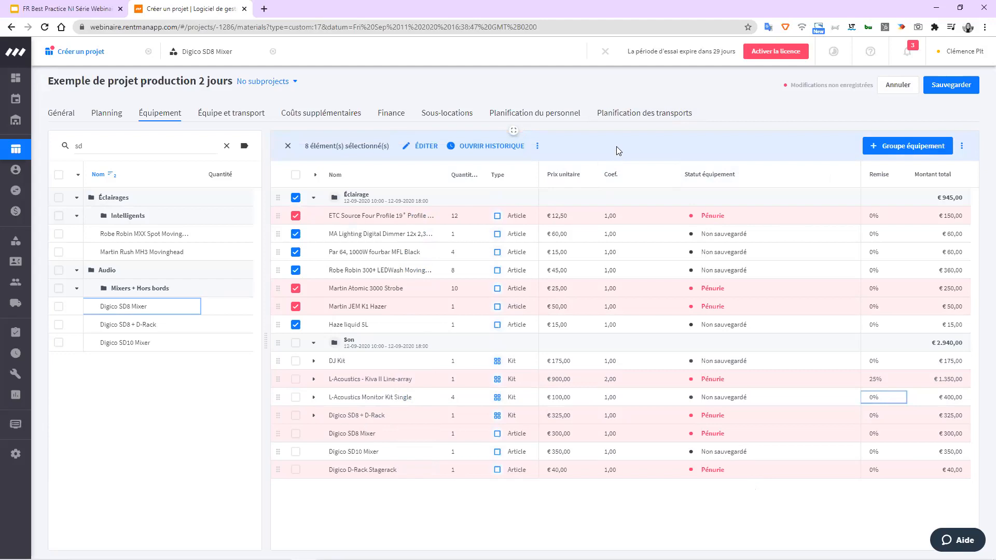
left_click(296, 198)
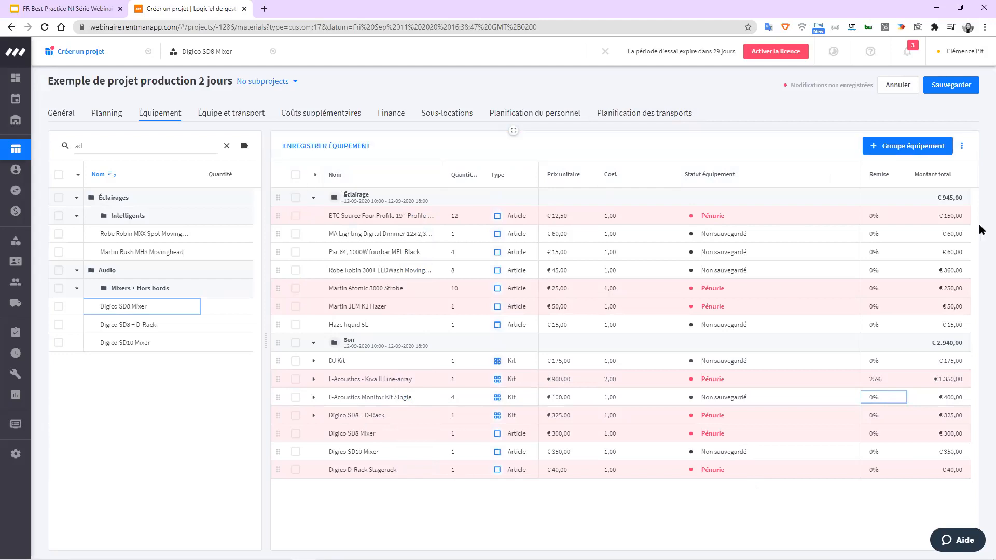
Start a temporary equipment item named Affiche with a rental/sale price of €50.
left_click(962, 147)
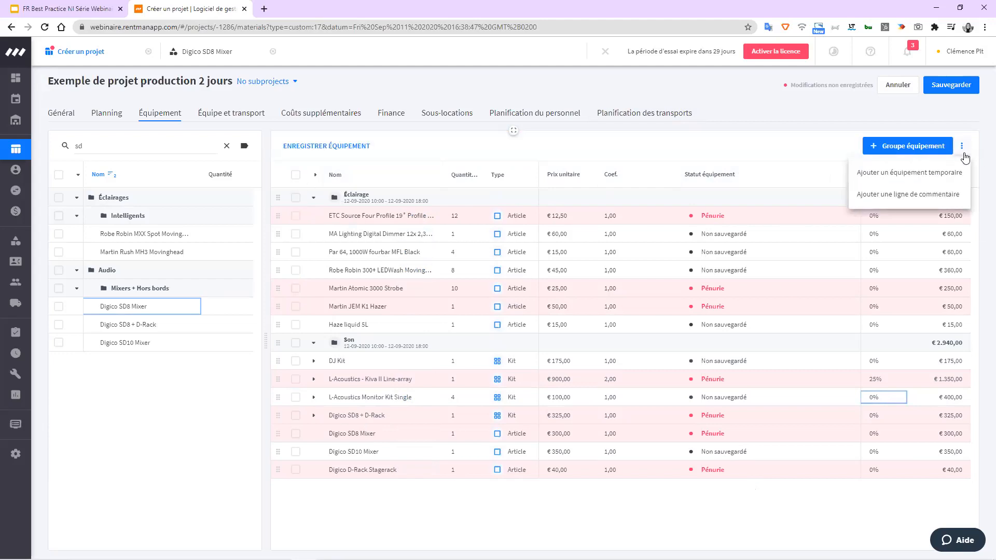
left_click(935, 173)
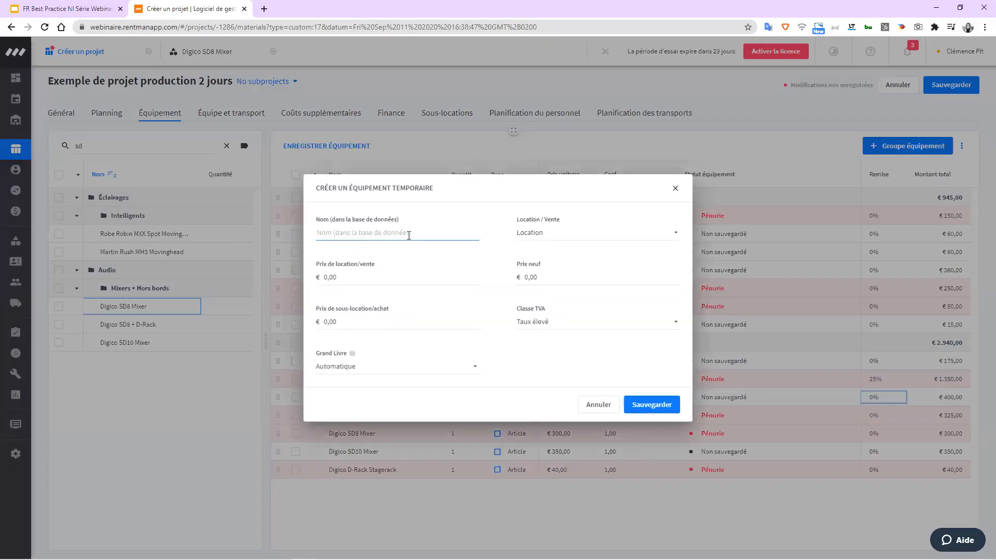
type("Affiche")
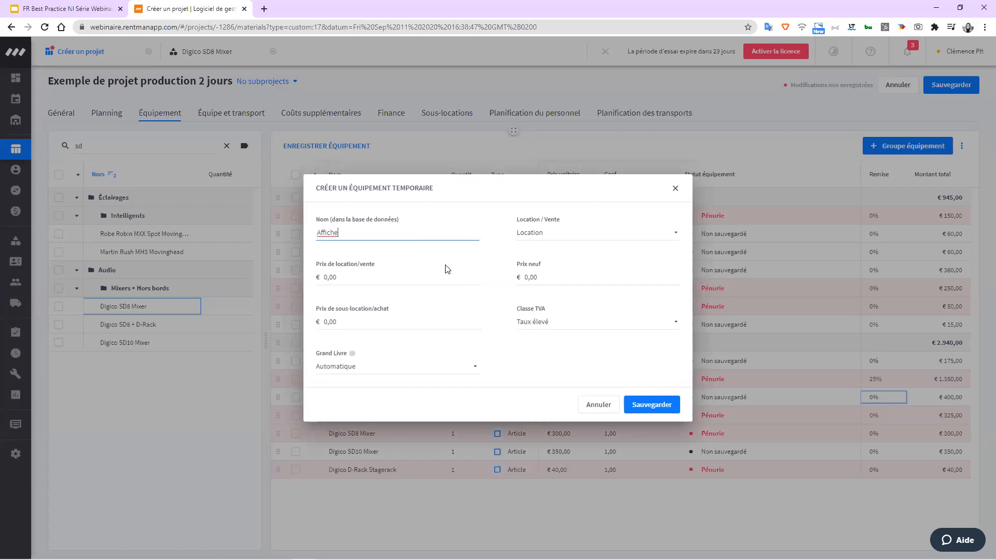
left_click(391, 281)
type("1")
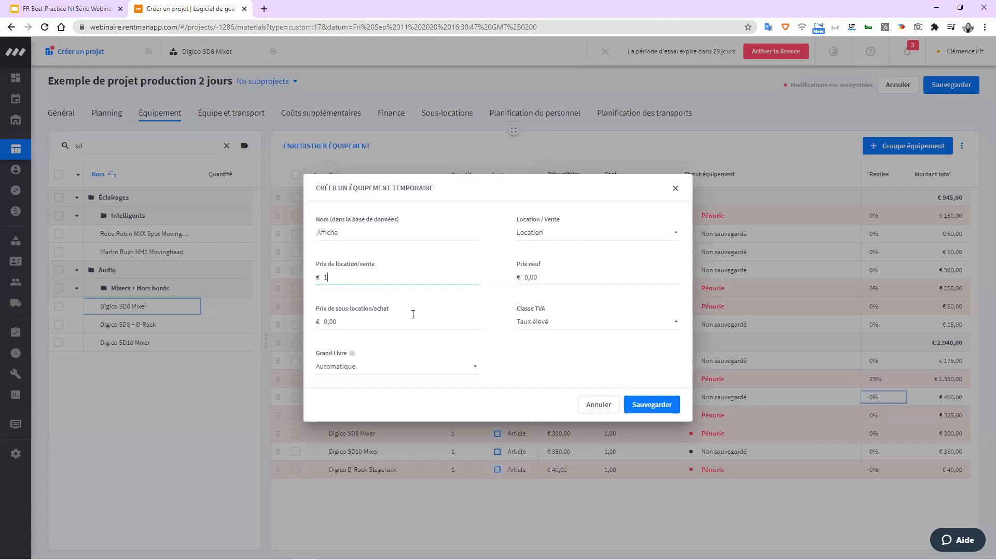
key("BackSpace")
type("50")
Set the Affiche item's new price to €100 and save it in the Éclairage group, leaving nothing selected.
left_click(531, 283)
double_click(531, 283)
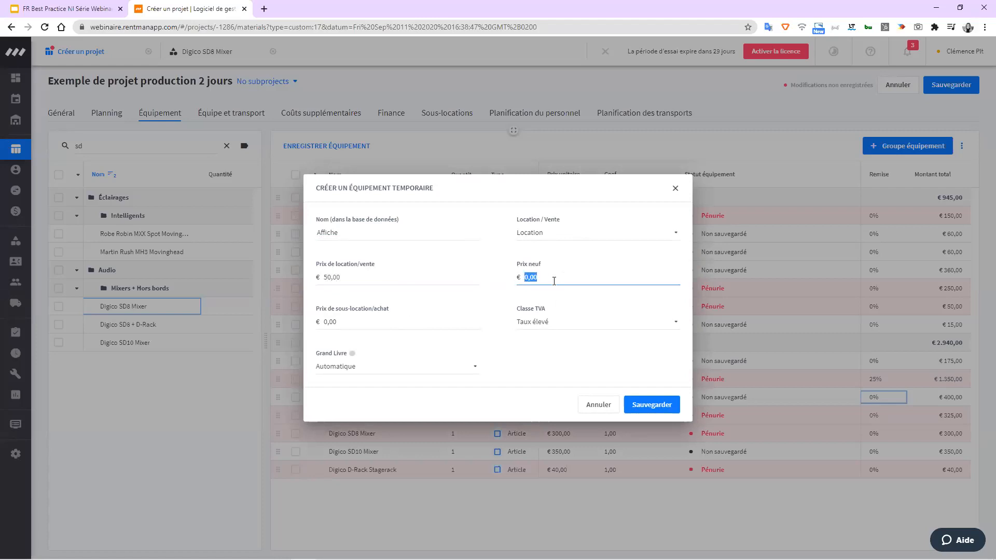
type("100")
double_click(384, 322)
left_click(654, 407)
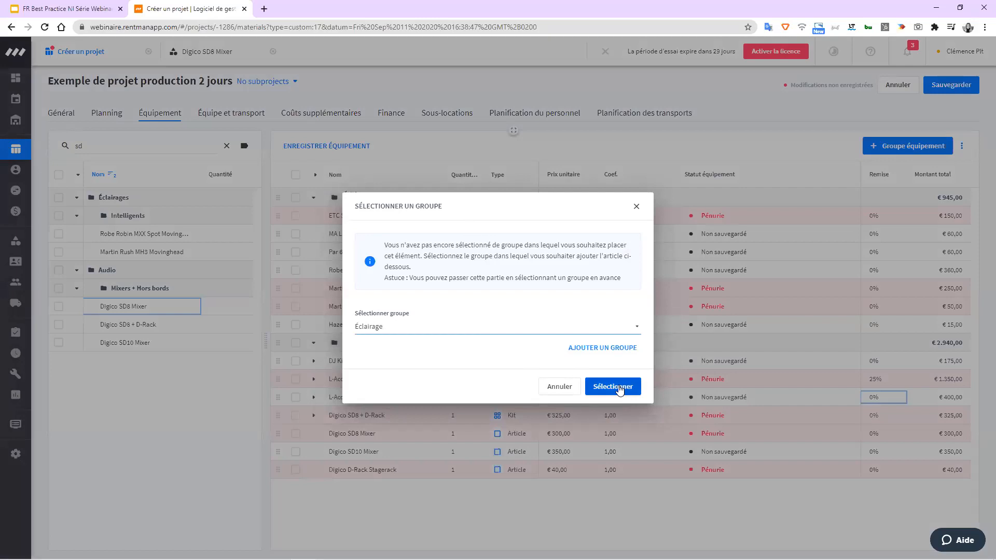
left_click(632, 390)
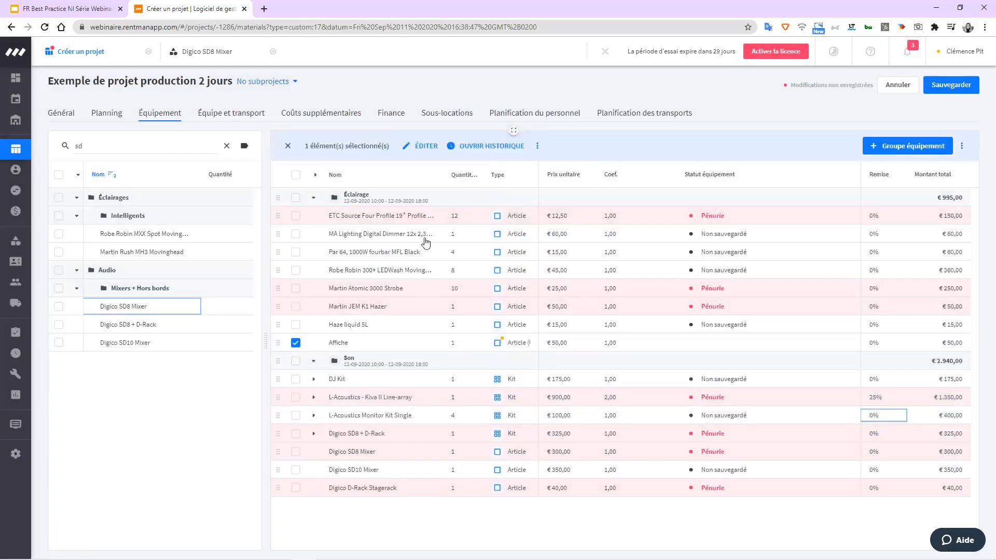
left_click(296, 344)
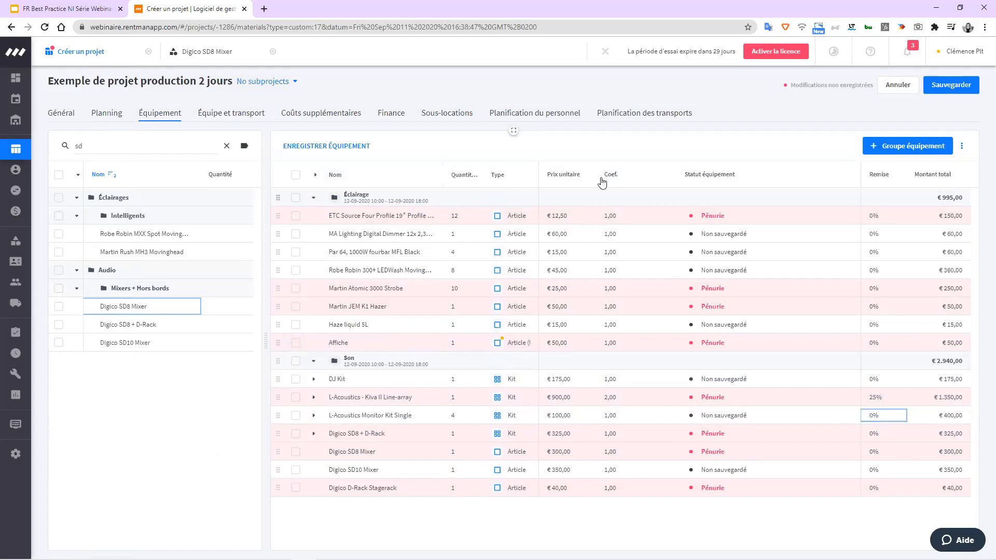
Create a new equipment group named Outils in the project.
left_click(891, 148)
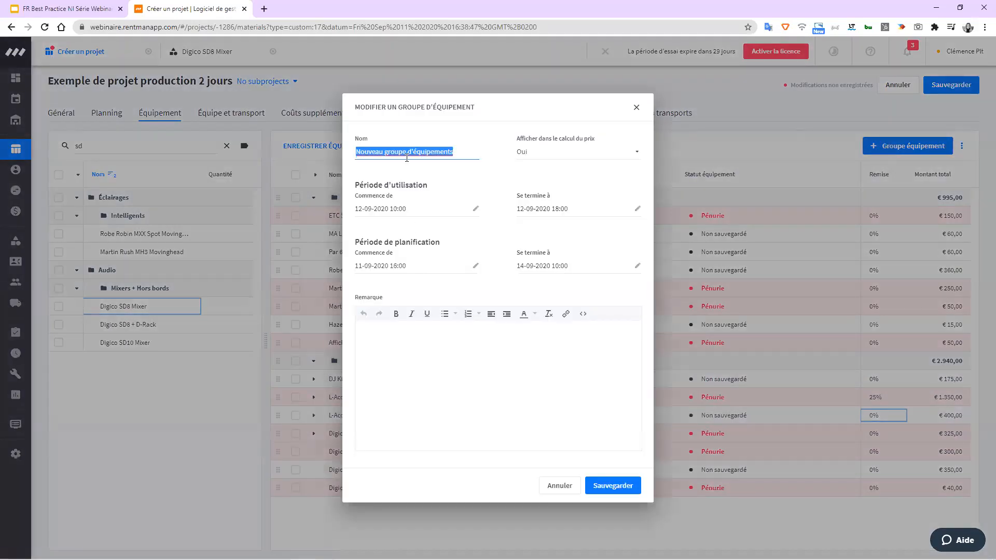
type("Outils")
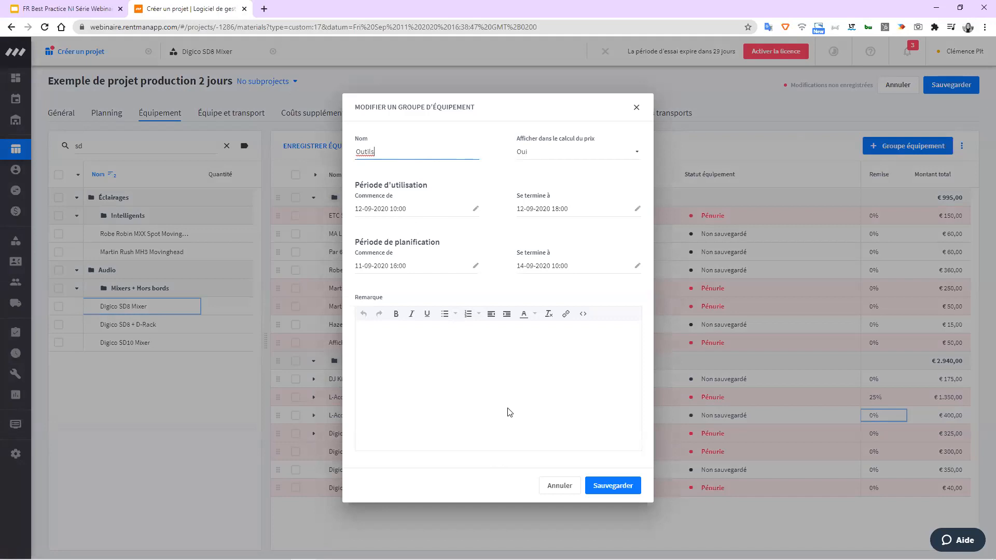
left_click(620, 486)
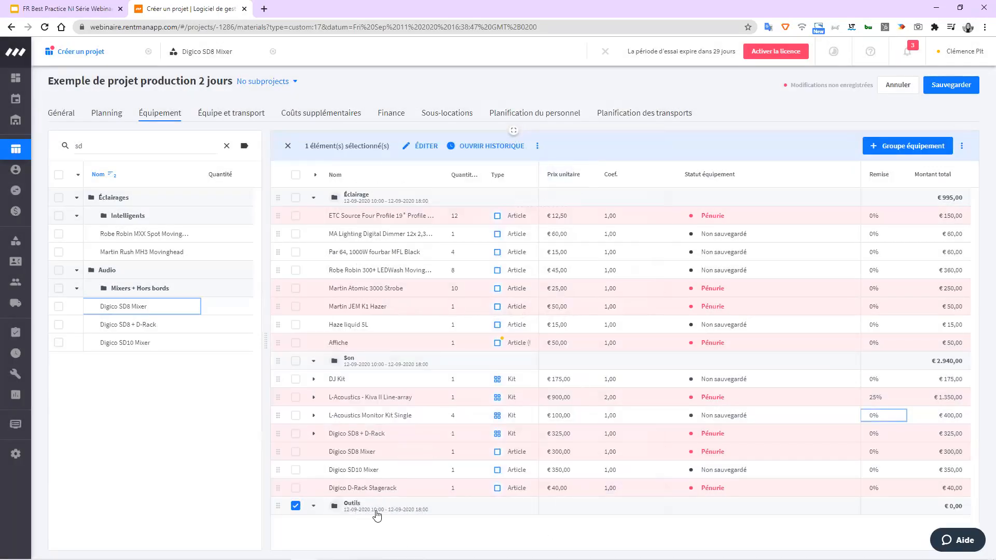
Exclude the Outils group from the price calculation and leave it unselected.
left_click(348, 507)
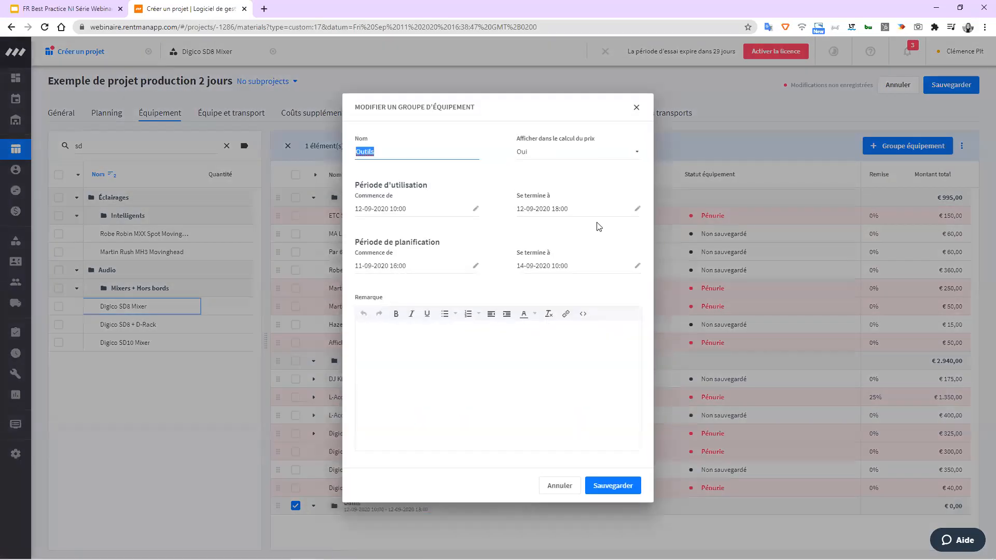
left_click(535, 143)
left_click(544, 160)
left_click(552, 196)
left_click(637, 492)
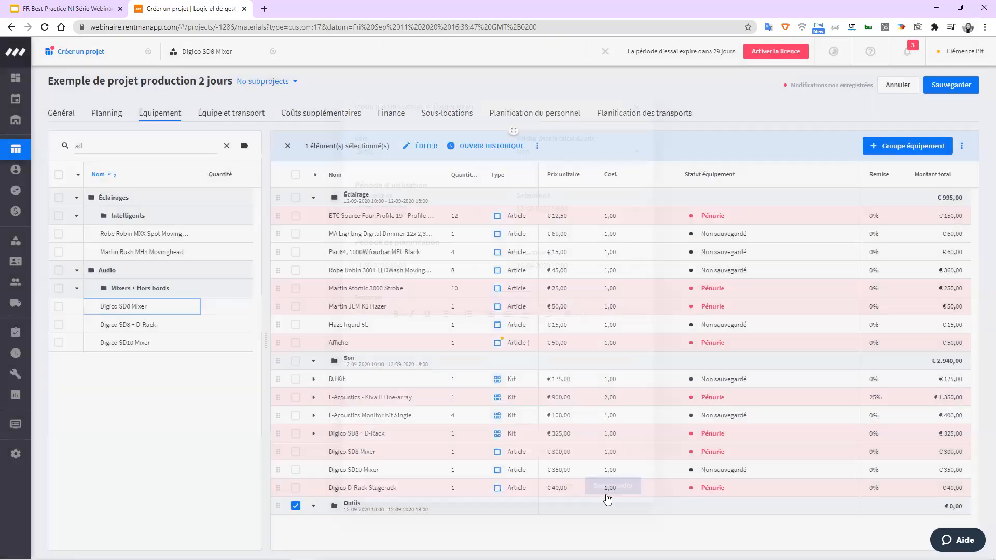
left_click(295, 506)
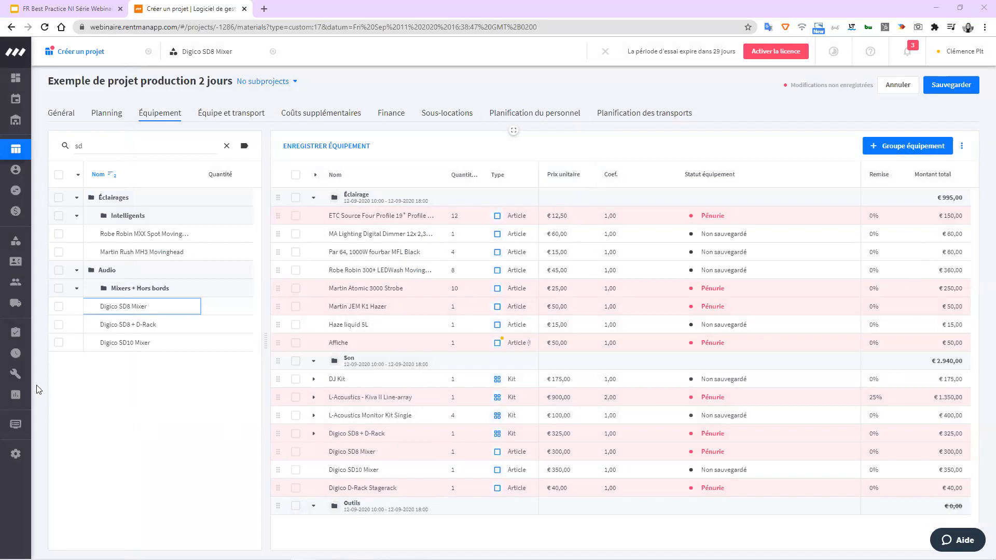
Open the crew planner and examine next week's projects with their statuses, personnel functions and transport needs.
mouse_move(23, 376)
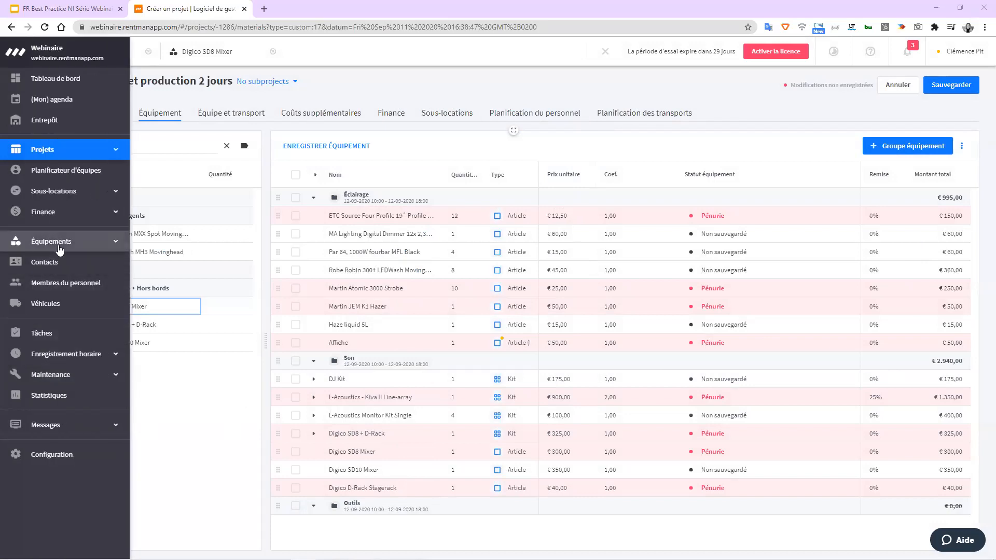
left_click(68, 179)
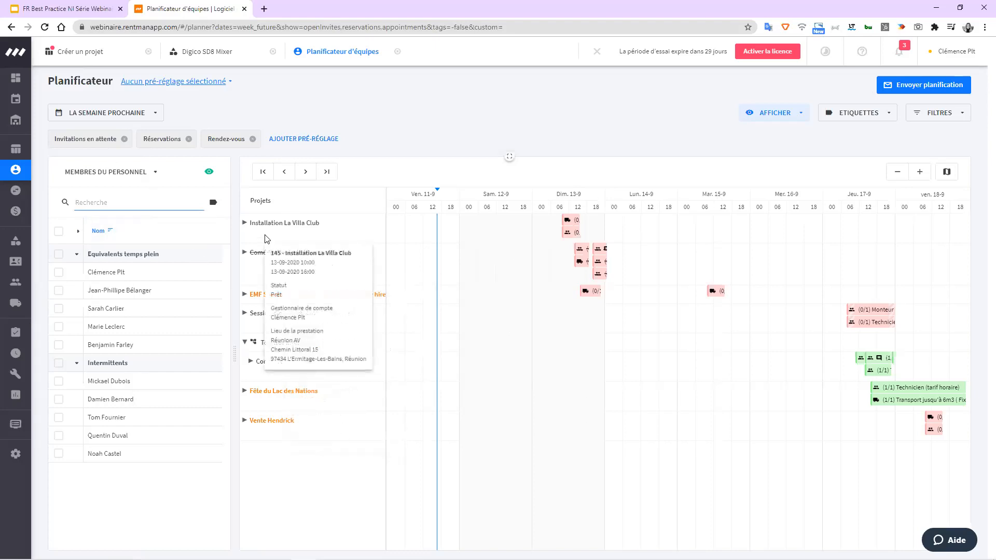
mouse_move(600, 270)
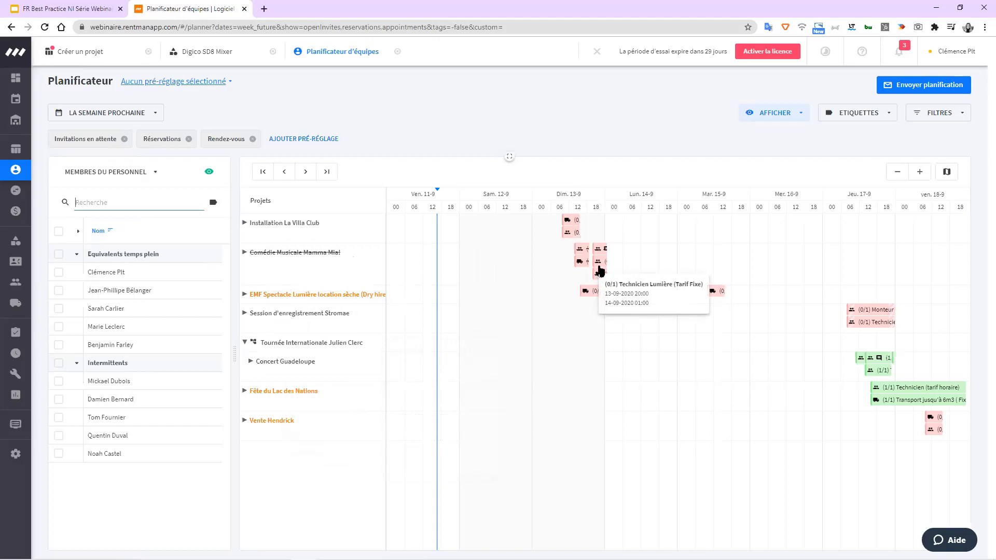
mouse_move(262, 223)
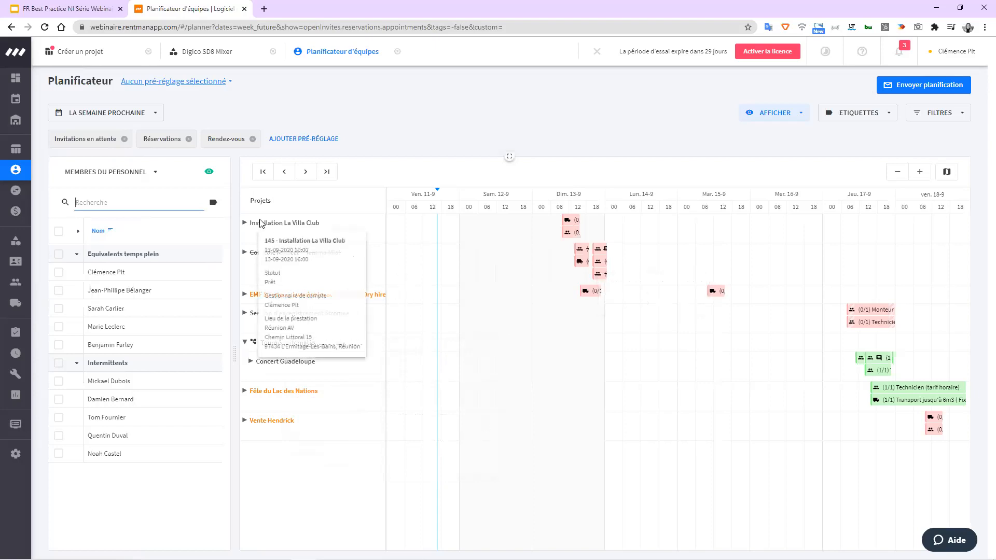
mouse_move(894, 406)
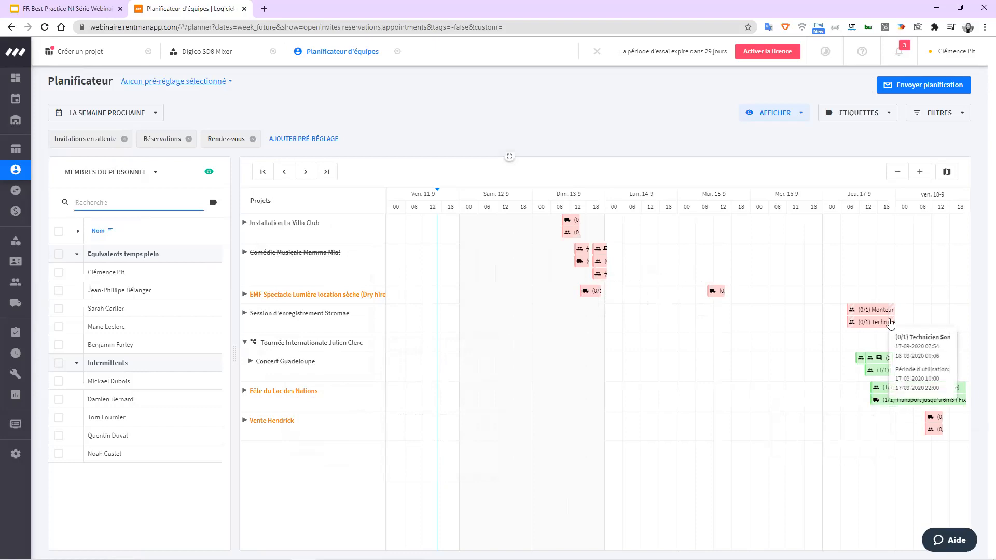
mouse_move(880, 314)
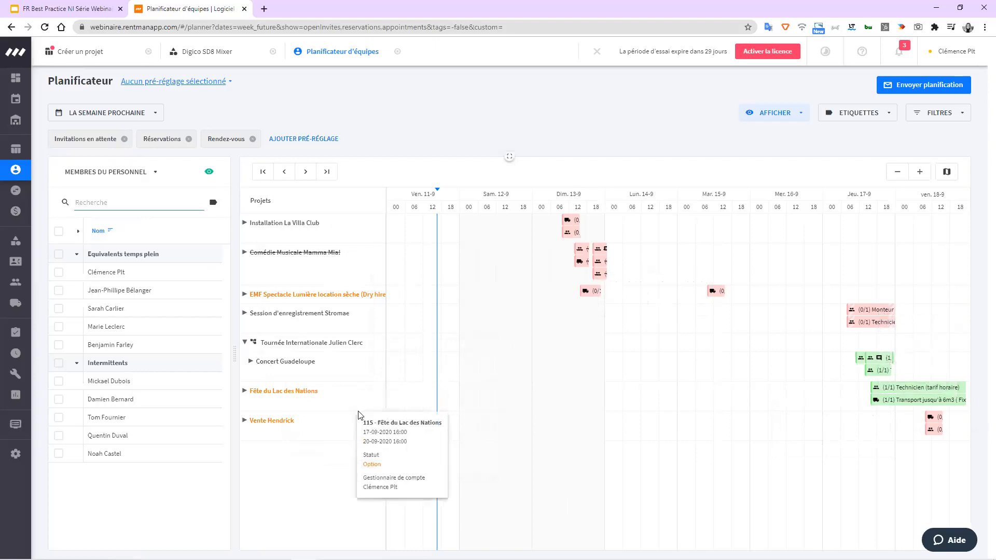
left_click(150, 177)
left_click(150, 178)
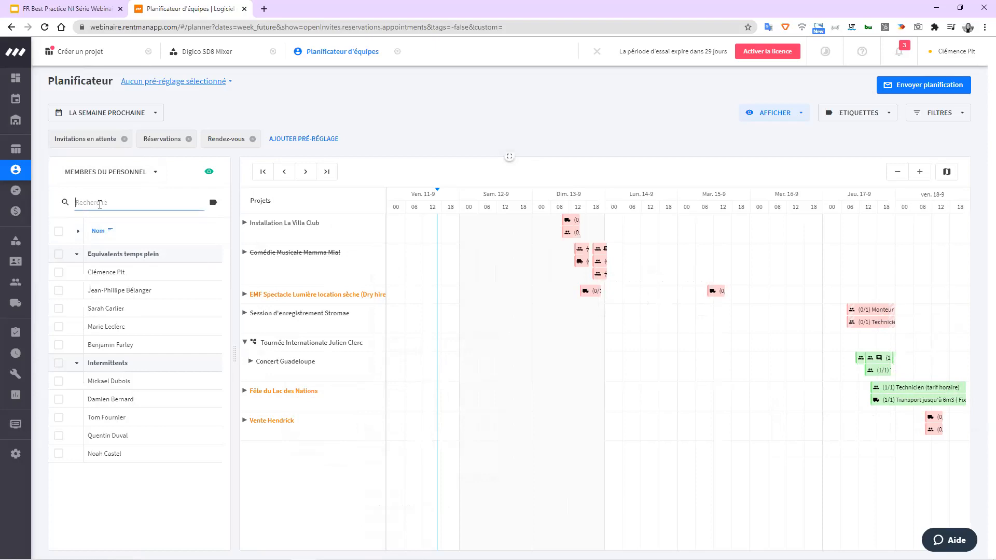
Filter the staff members in the planner to those with any of the tags permis c, technicien or son.
left_click(213, 205)
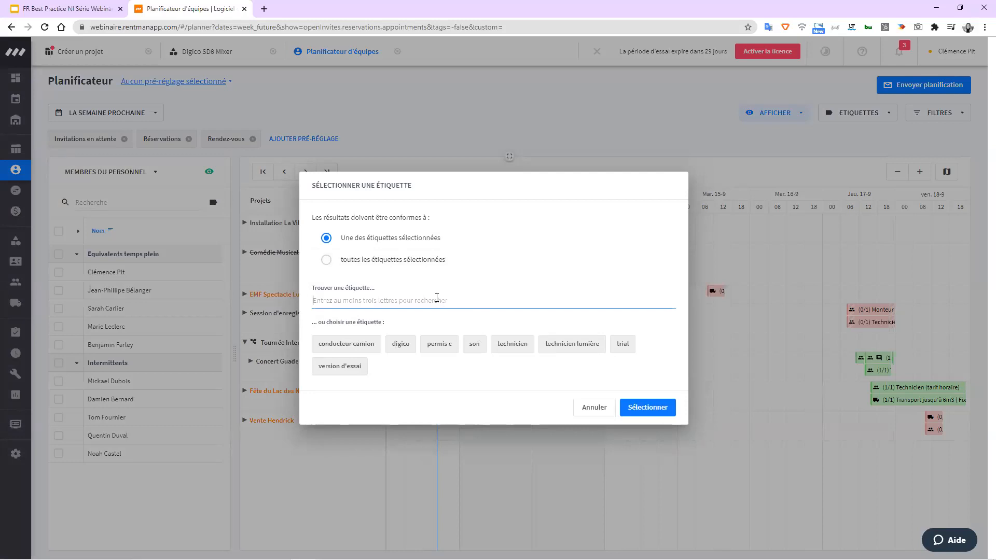
left_click(441, 347)
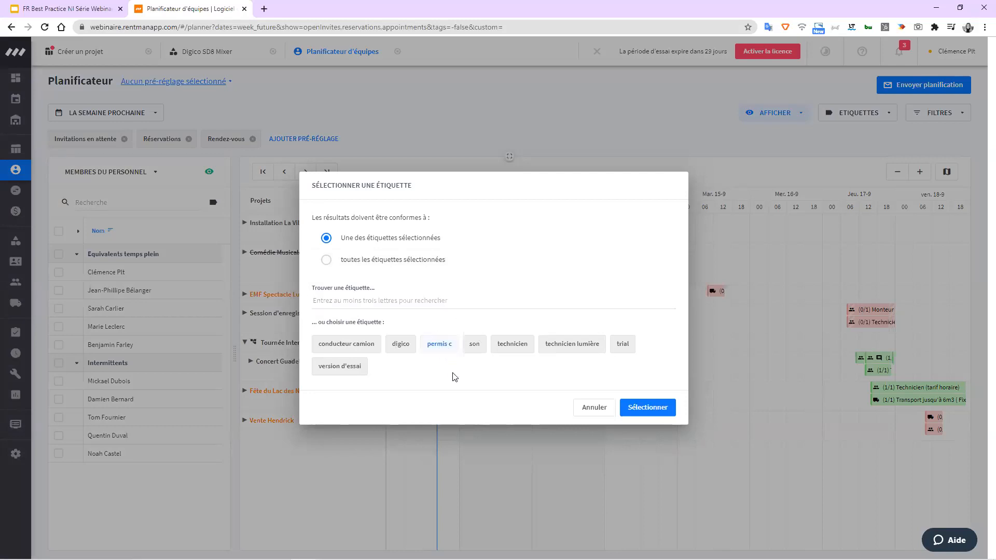
left_click(509, 347)
left_click(471, 347)
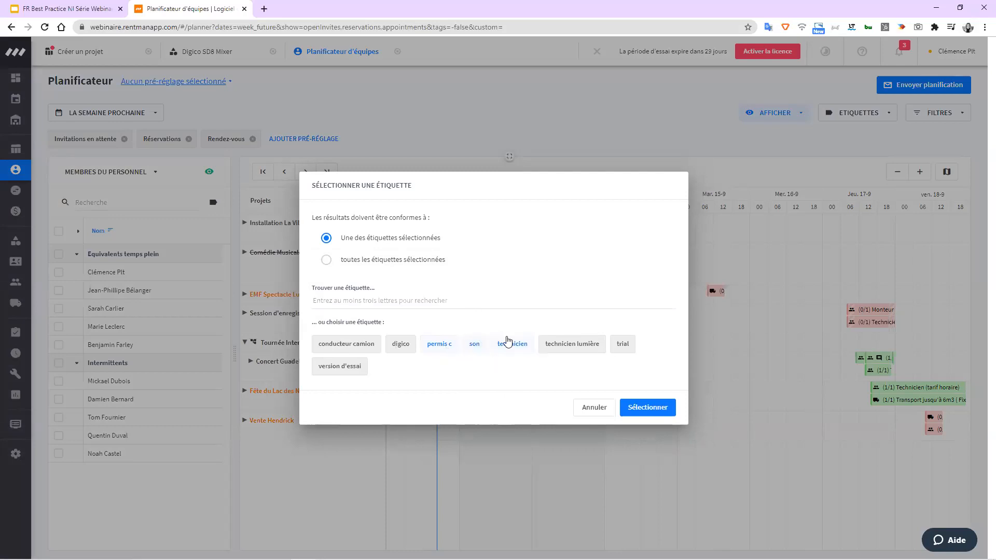
left_click(647, 410)
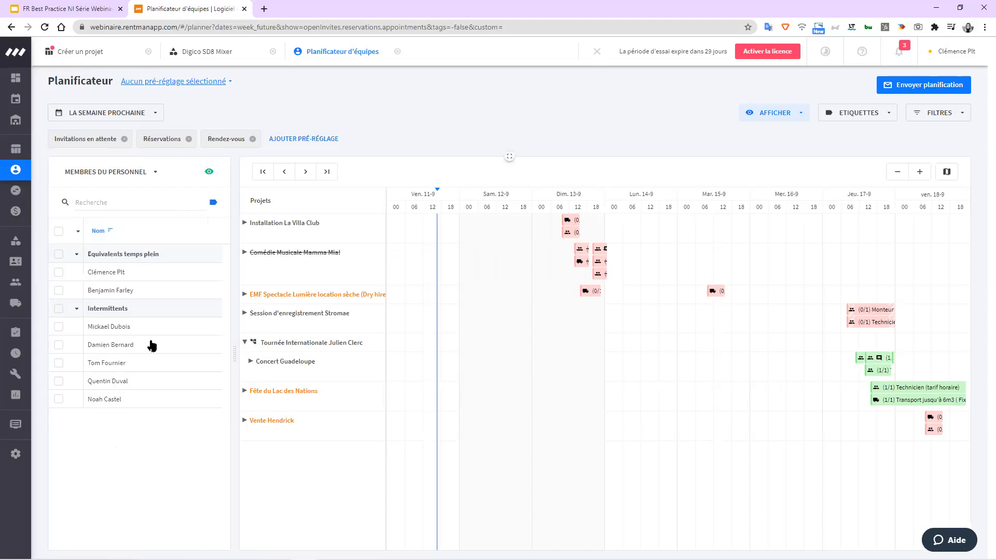
Remove the tag filter and display the availability of all staff members in an enlarged timeline below the projects.
left_click(212, 204)
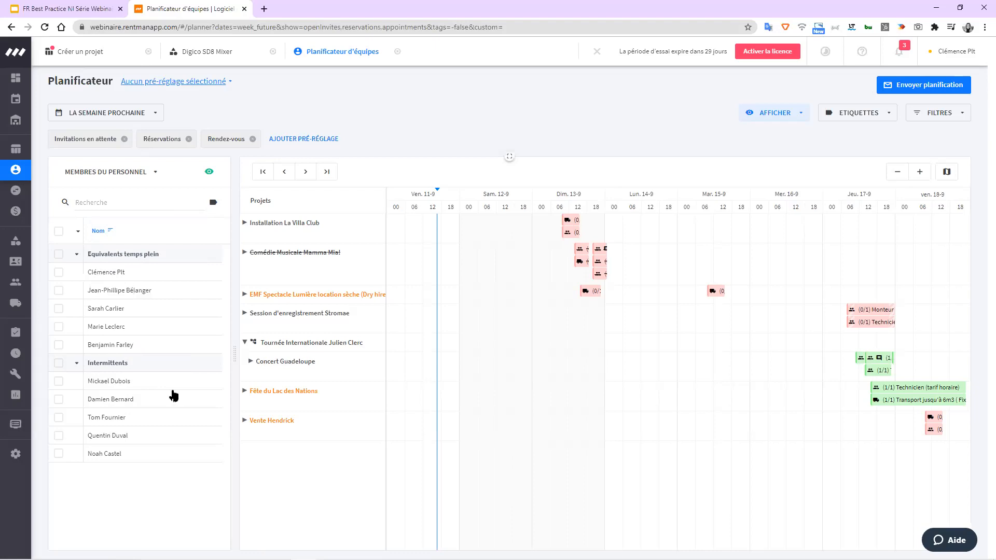
left_click(58, 232)
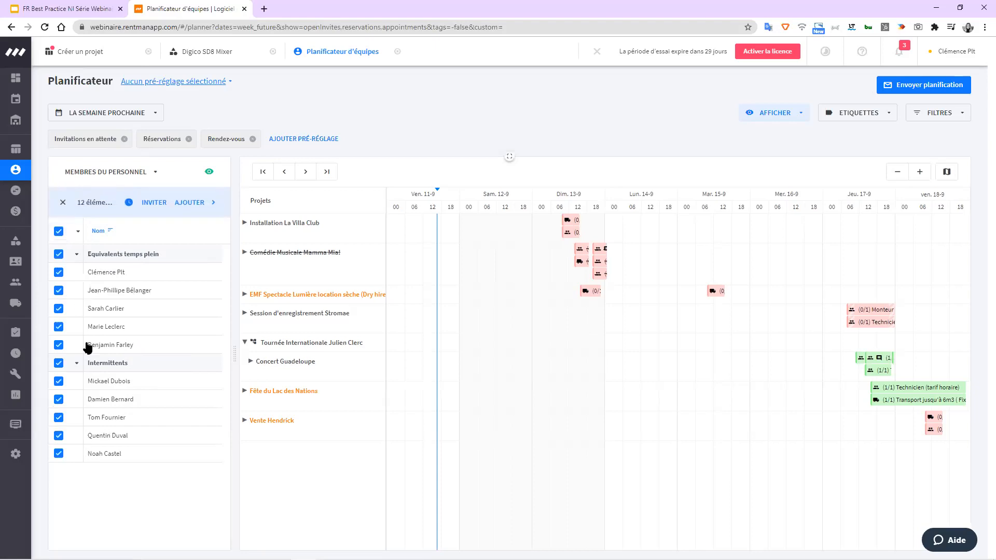
left_click(129, 208)
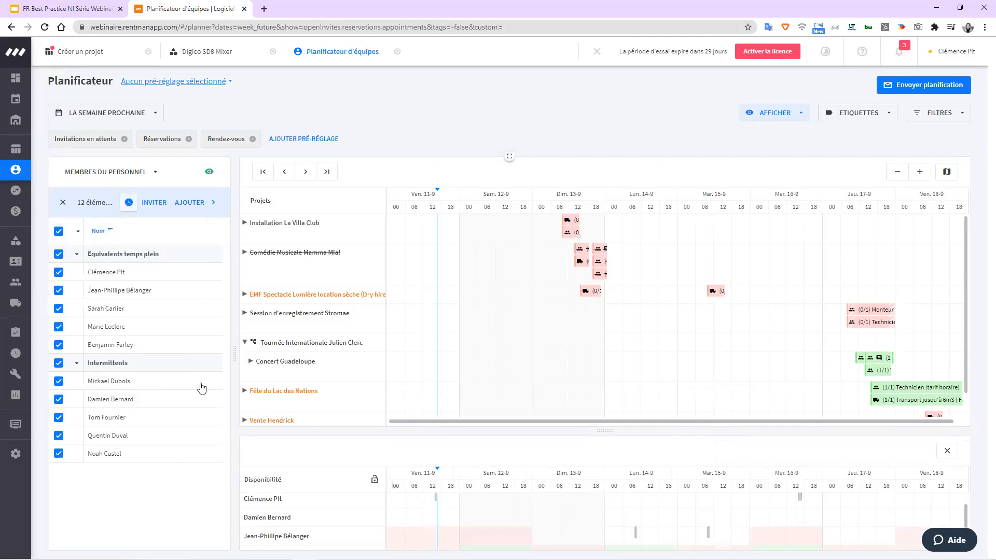
scroll(416, 513, "down", 2)
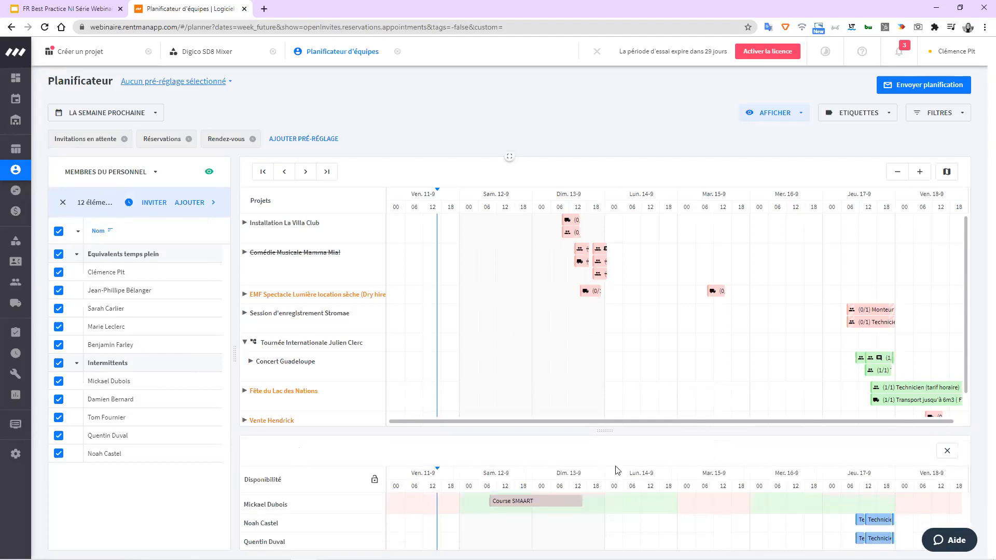
left_click_drag(604, 426, 602, 266)
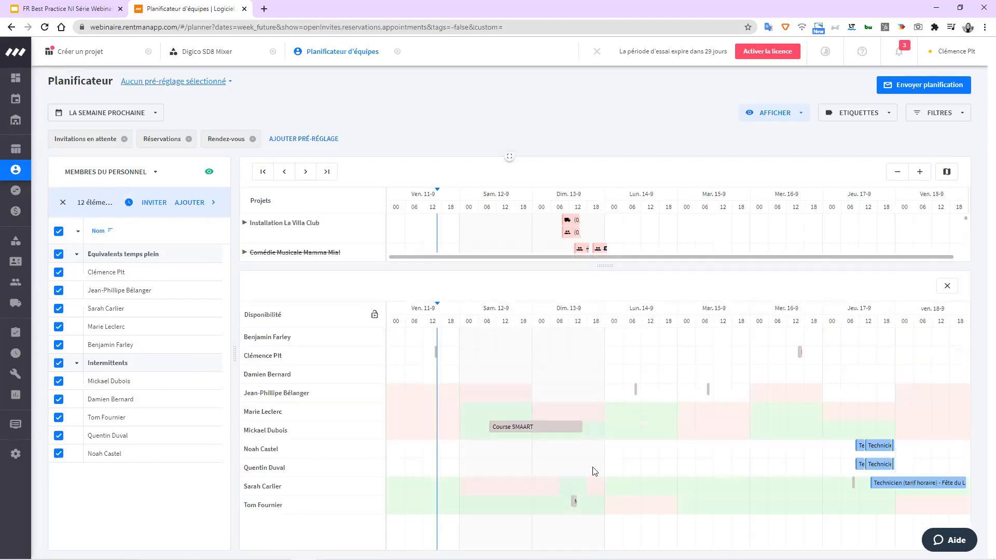
Close the staff availability timeline and open the personal agenda to view the September 2020 calendar.
mouse_move(573, 507)
left_click(947, 287)
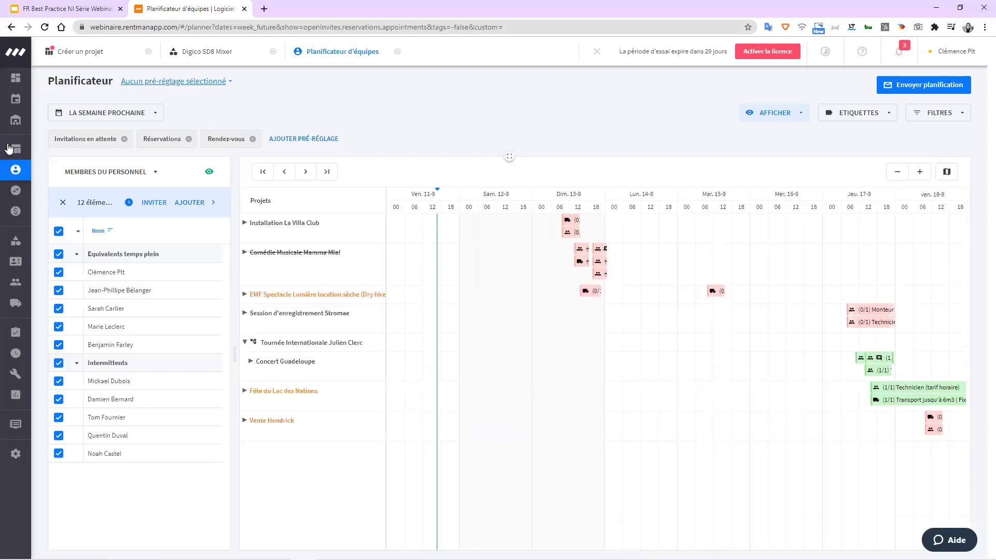
mouse_move(9, 112)
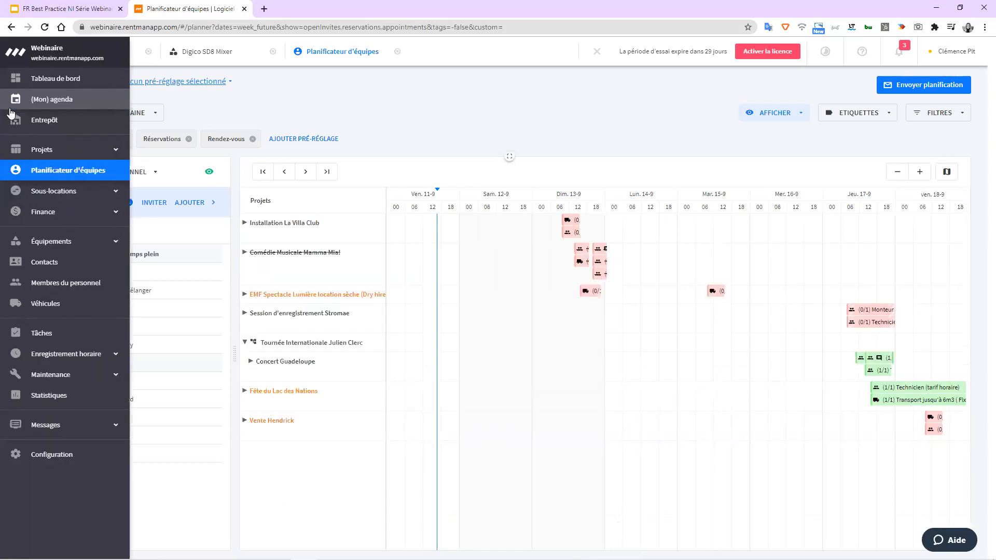
left_click(47, 107)
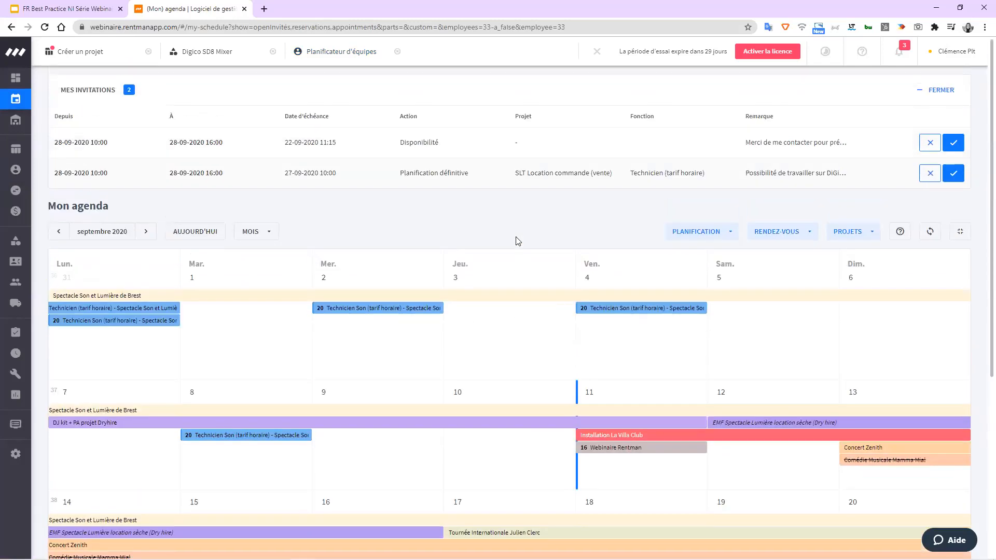
scroll(504, 235, "down", 3)
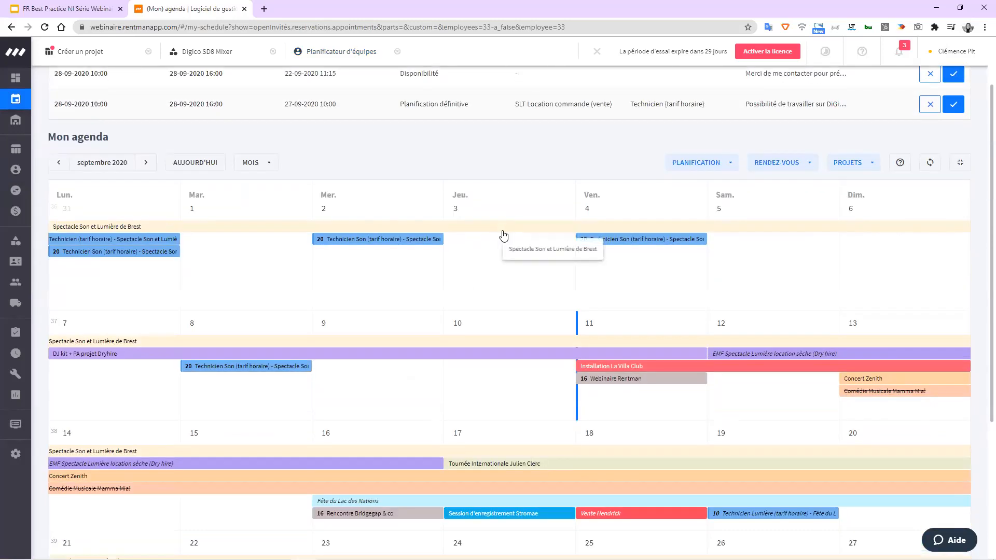
scroll(503, 236, "up", 1)
Hide the projects in the agenda and show the planning of all staff members across the month.
left_click(856, 163)
left_click(859, 190)
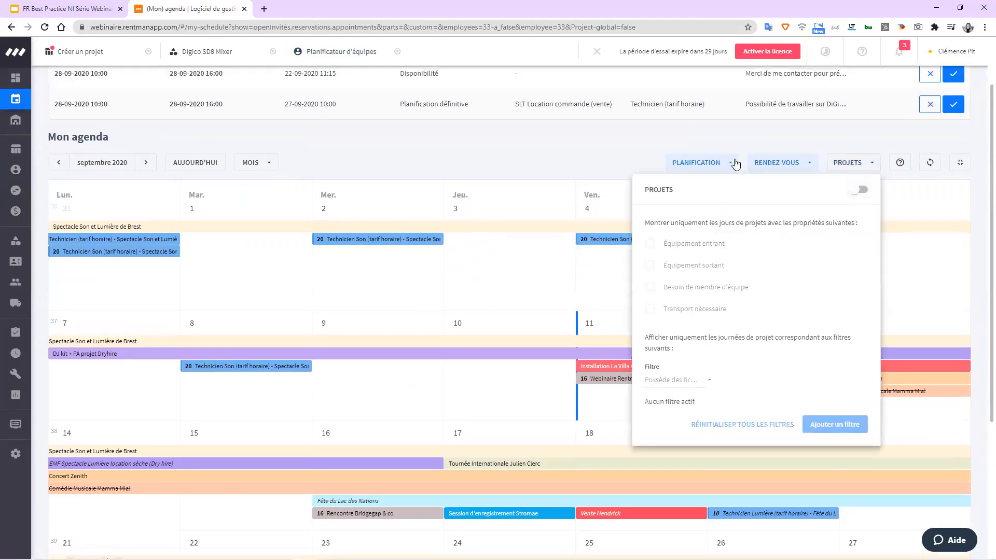
scroll(735, 164, "up", 1)
left_click(719, 232)
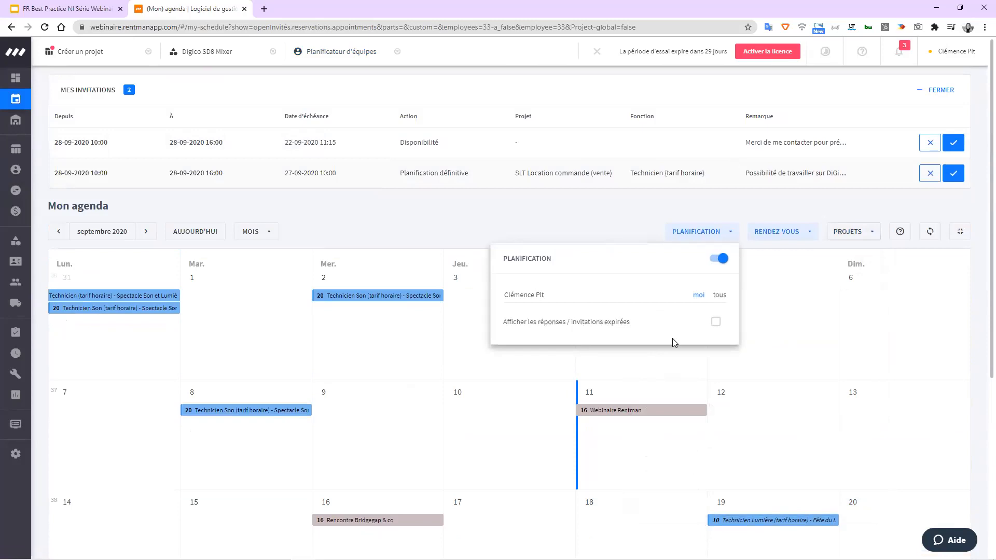
left_click(717, 297)
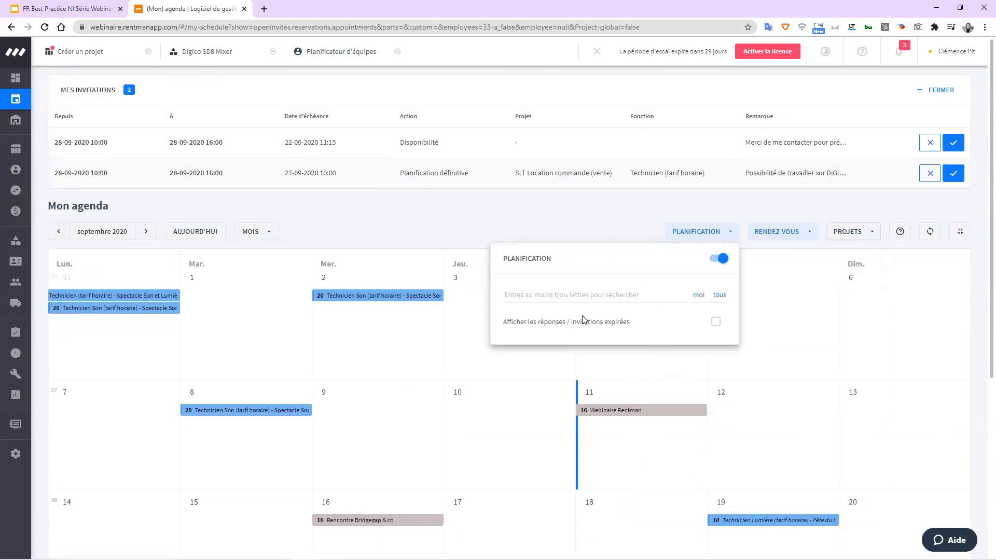
left_click(771, 318)
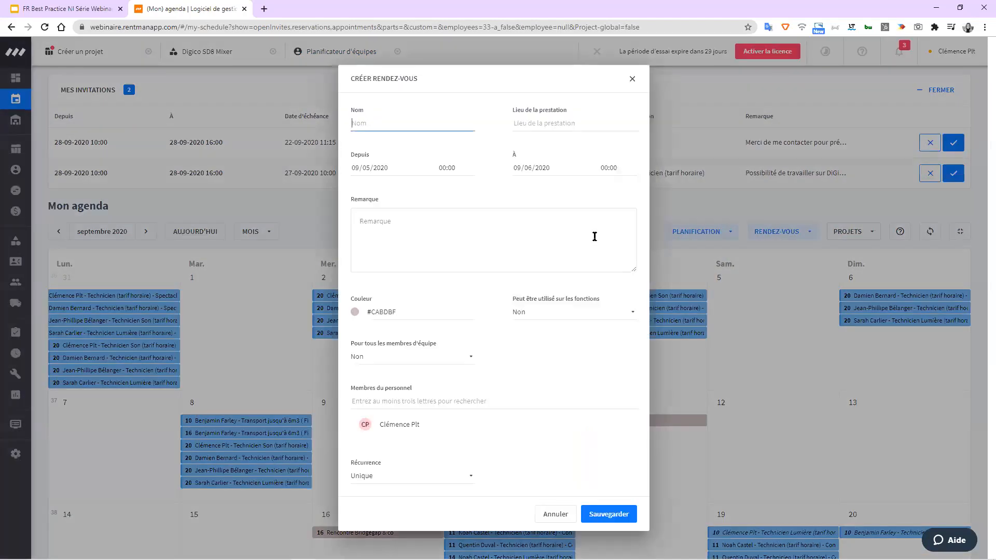
left_click(629, 81)
scroll(415, 334, "down", 4)
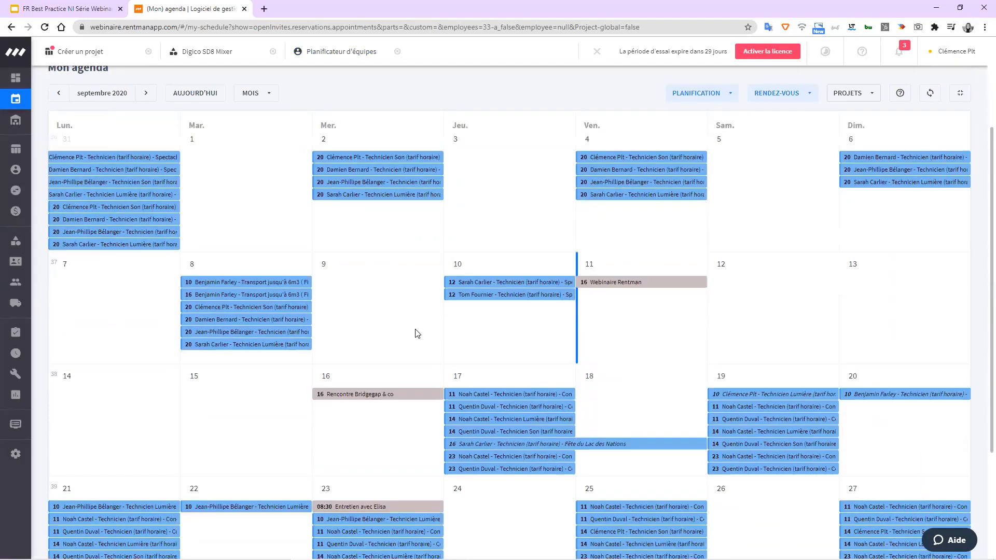
scroll(417, 335, "down", 2)
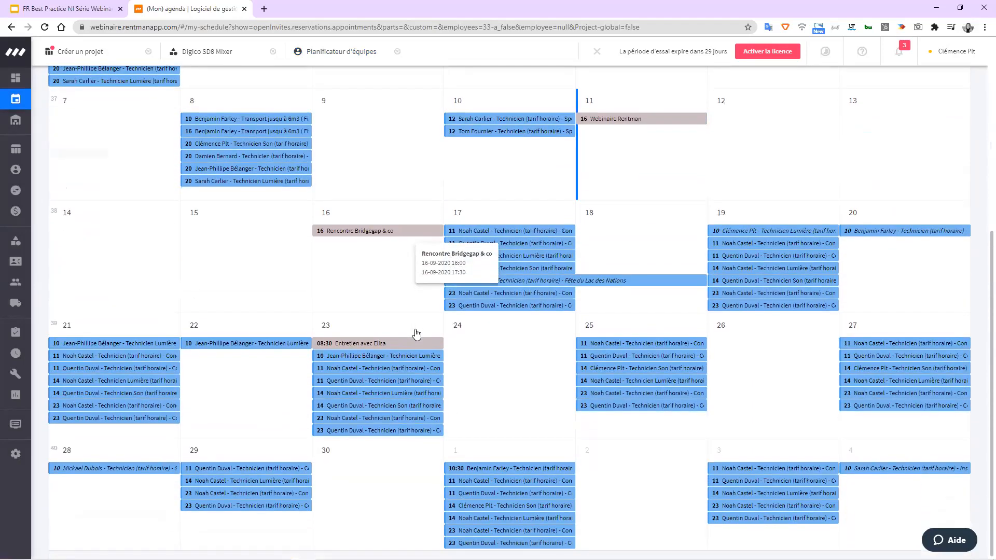
scroll(416, 334, "up", 6)
scroll(415, 332, "down", 1)
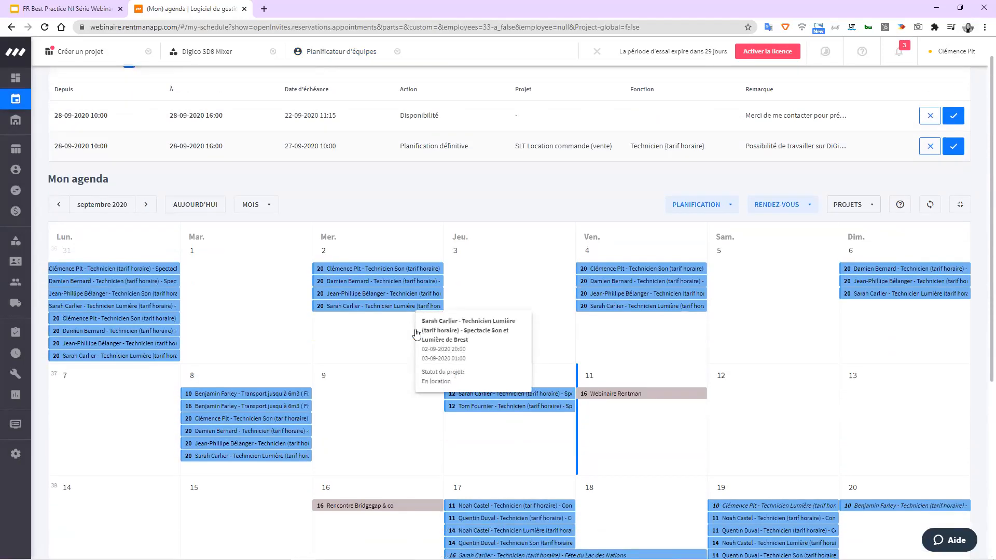
Return to the crew planner and clear the staff member selection.
mouse_move(21, 150)
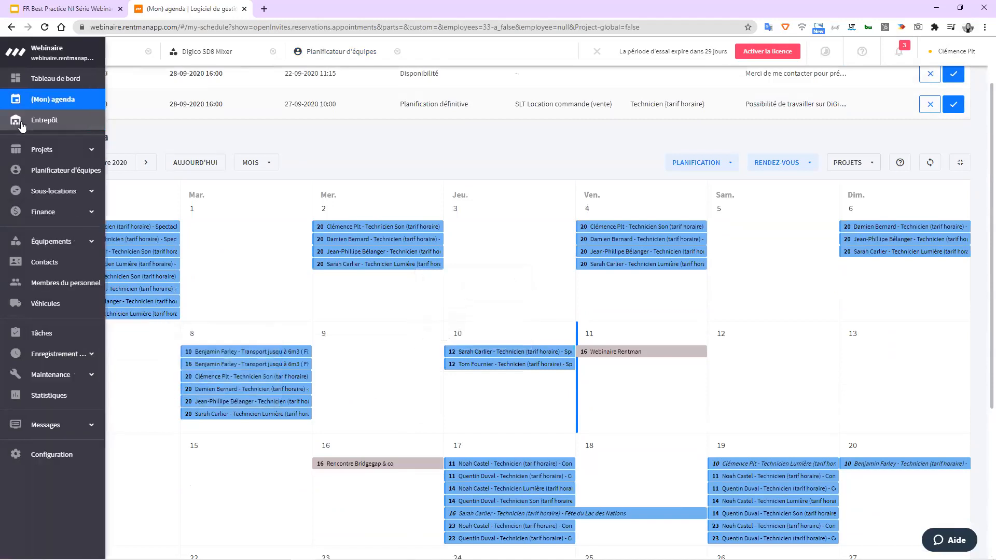
left_click(57, 172)
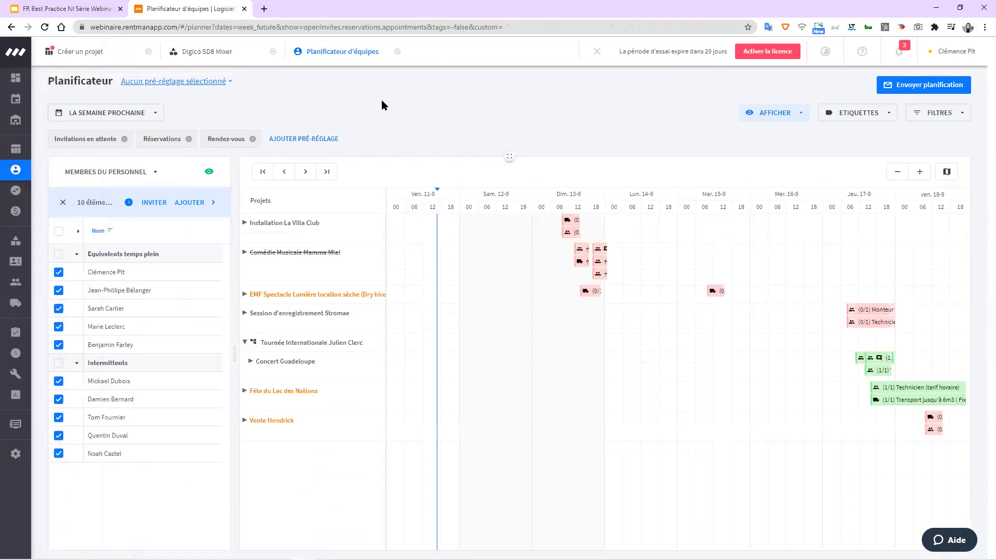
left_click(58, 272)
left_click(63, 202)
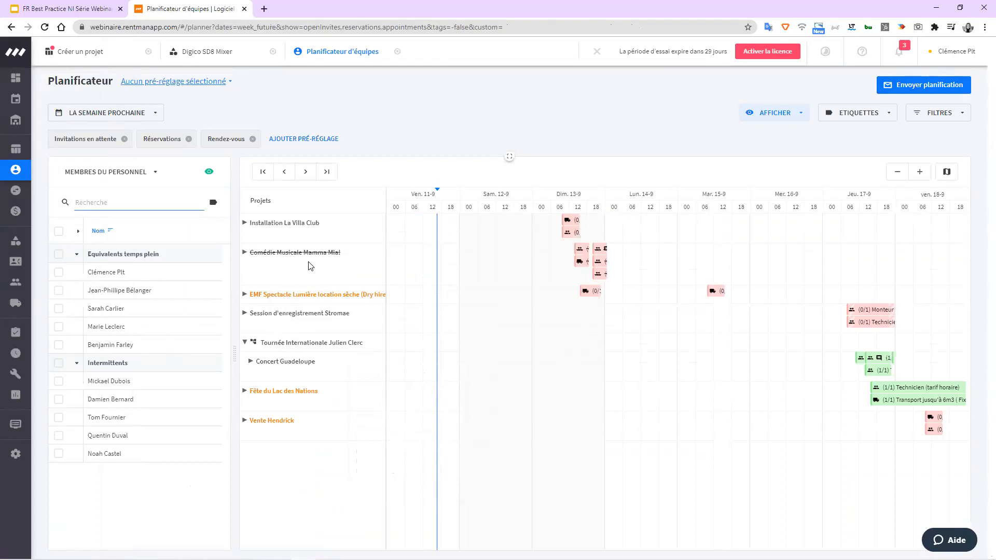
Inspect the options for sending the planning with the second full-time member selected, cancel without sending, and deselect the member.
left_click(59, 291)
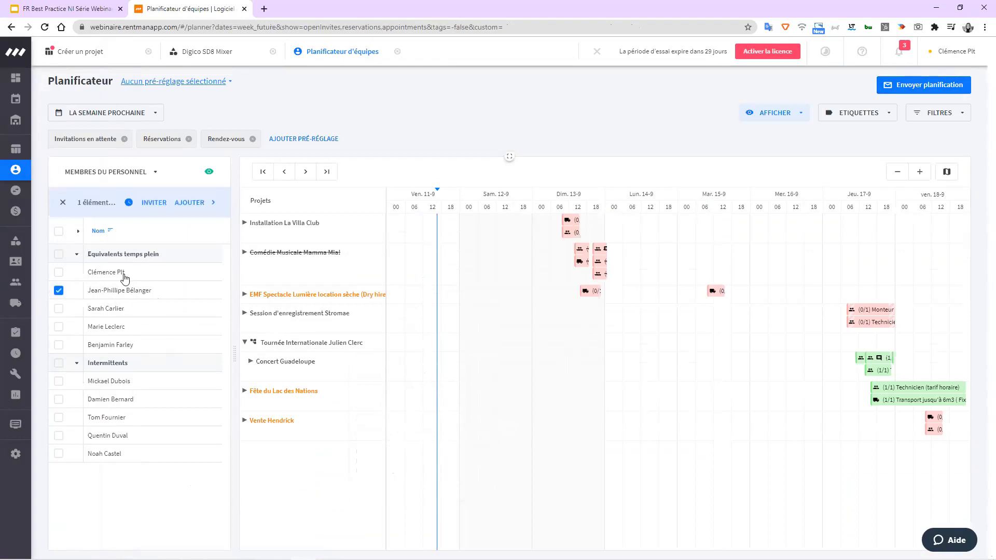
left_click(909, 89)
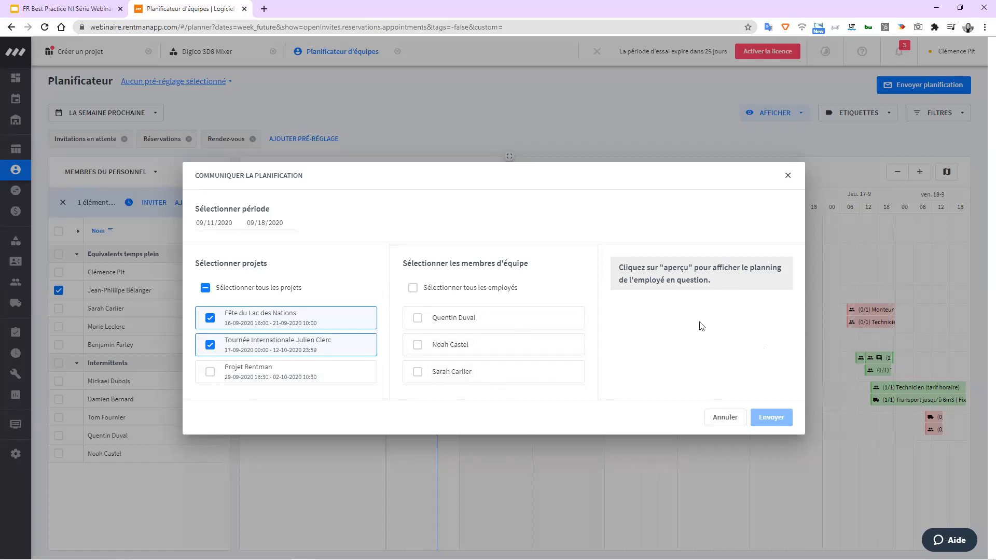
left_click(725, 418)
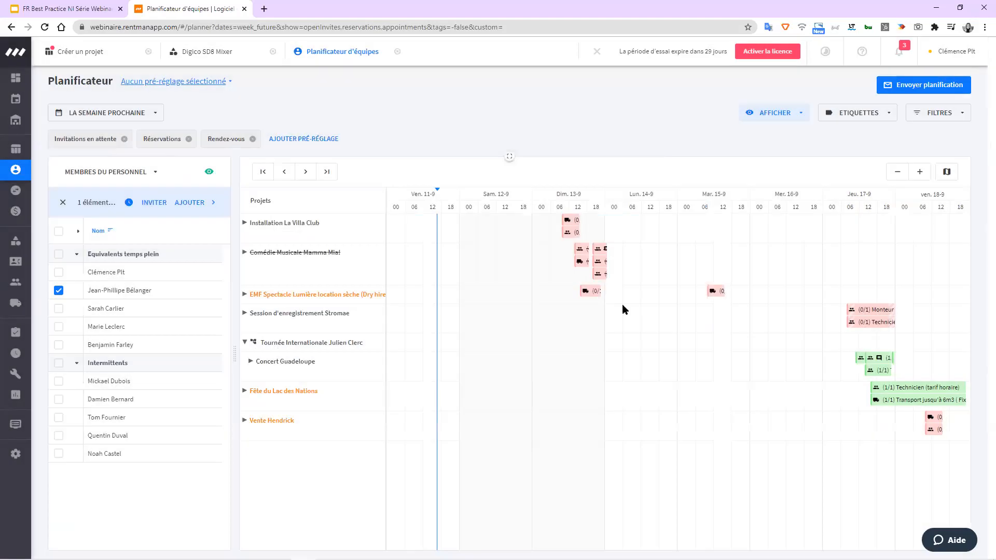
left_click(61, 292)
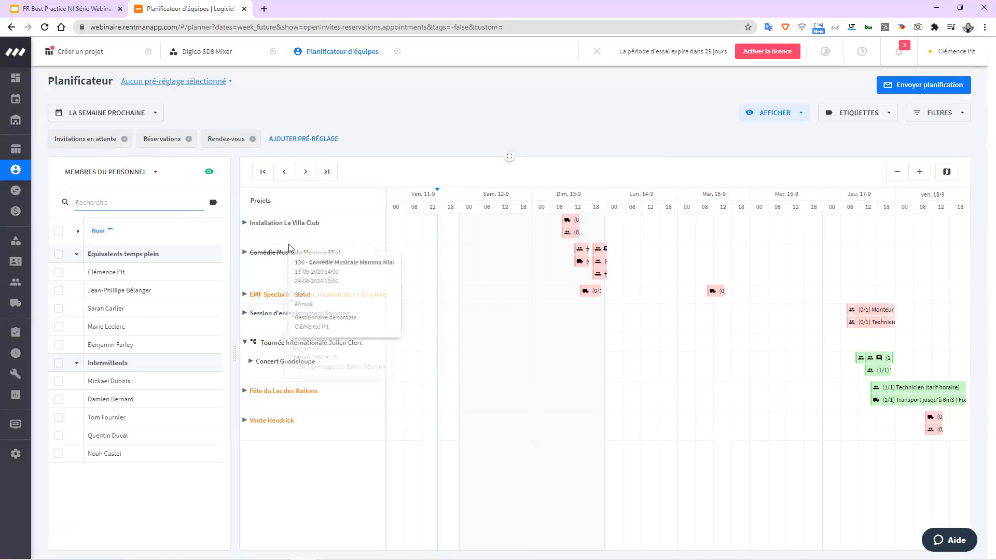
View the planner's project filter and tag filter options without applying any of them.
left_click(955, 118)
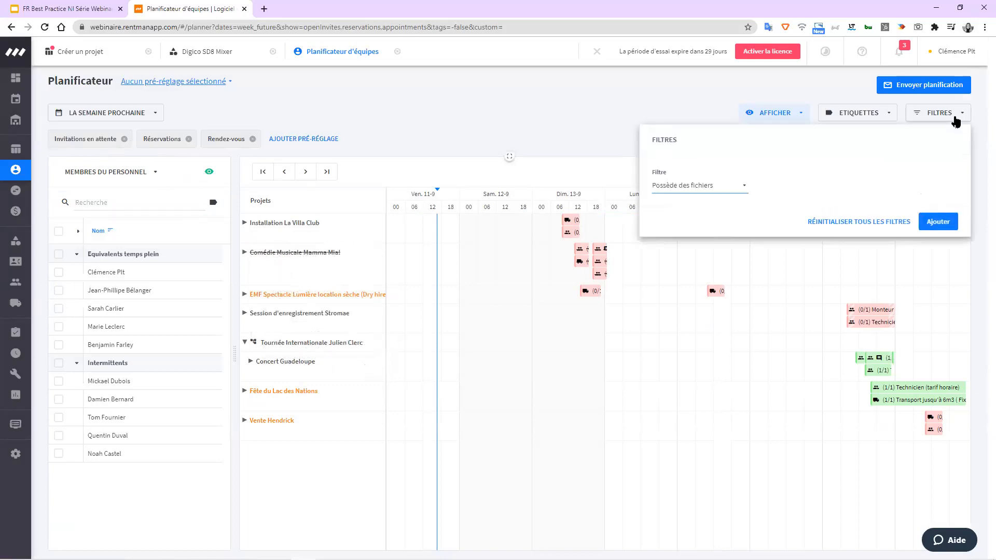
left_click(883, 112)
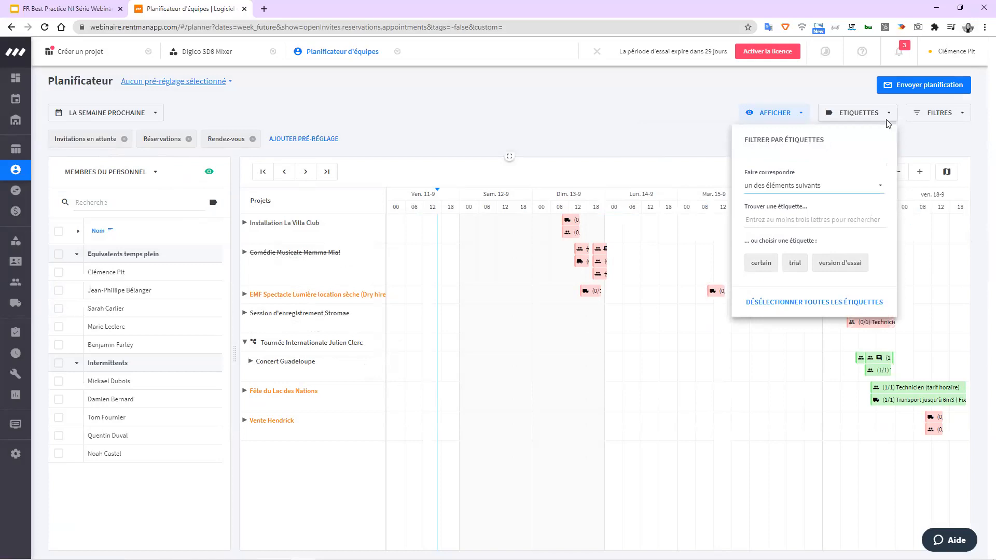
left_click(616, 101)
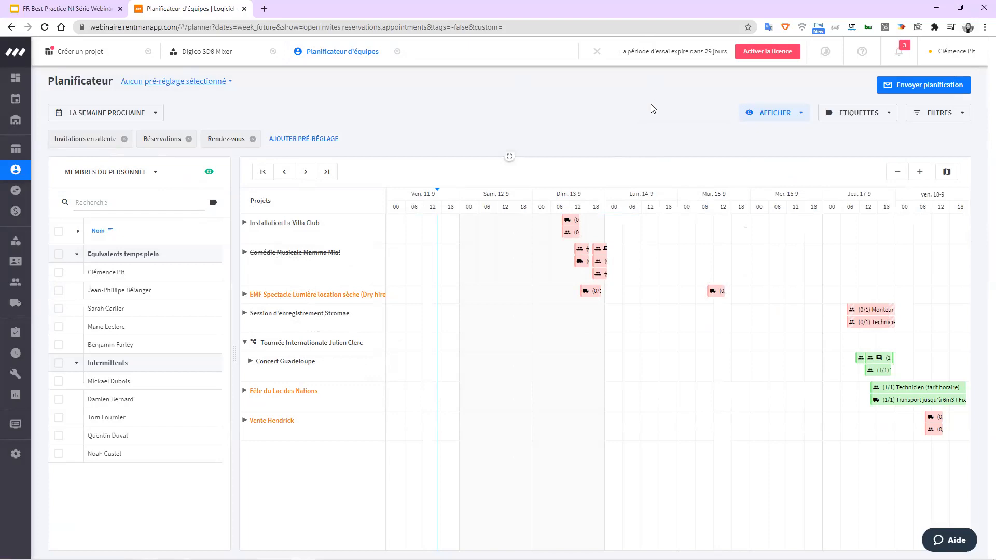
Open the last Matériel de location planifié report in the statistics list and display its equipment statistics.
mouse_move(47, 117)
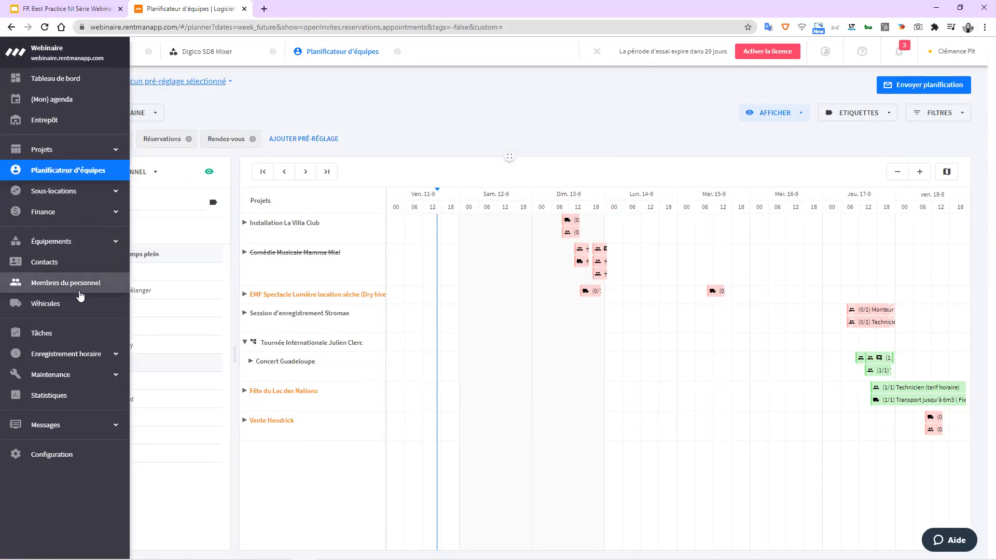
left_click(54, 397)
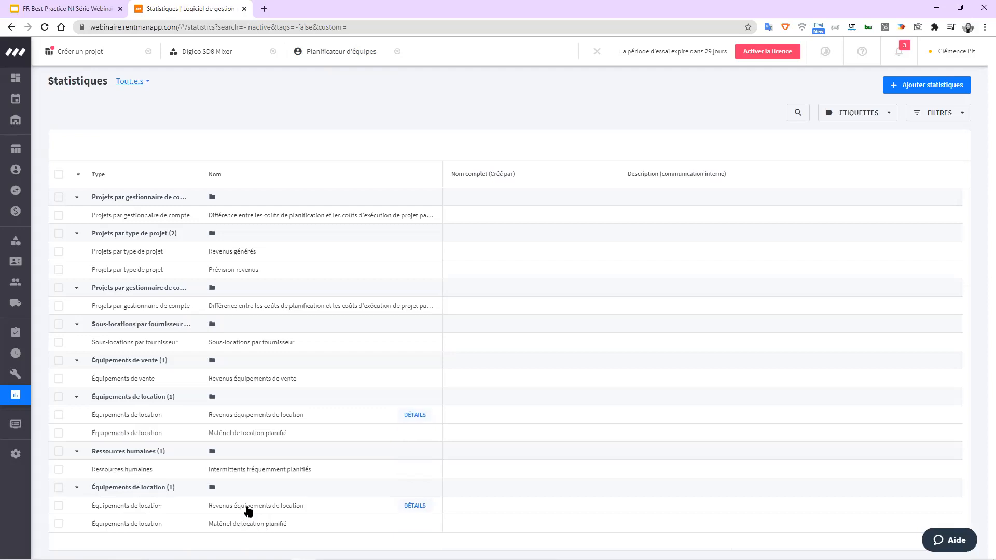
double_click(238, 525)
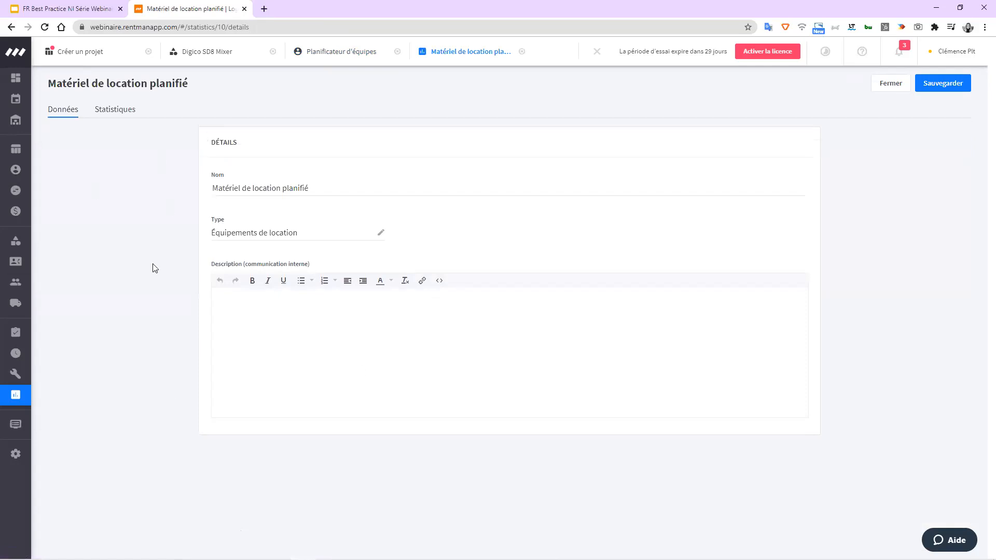
triple_click(344, 189)
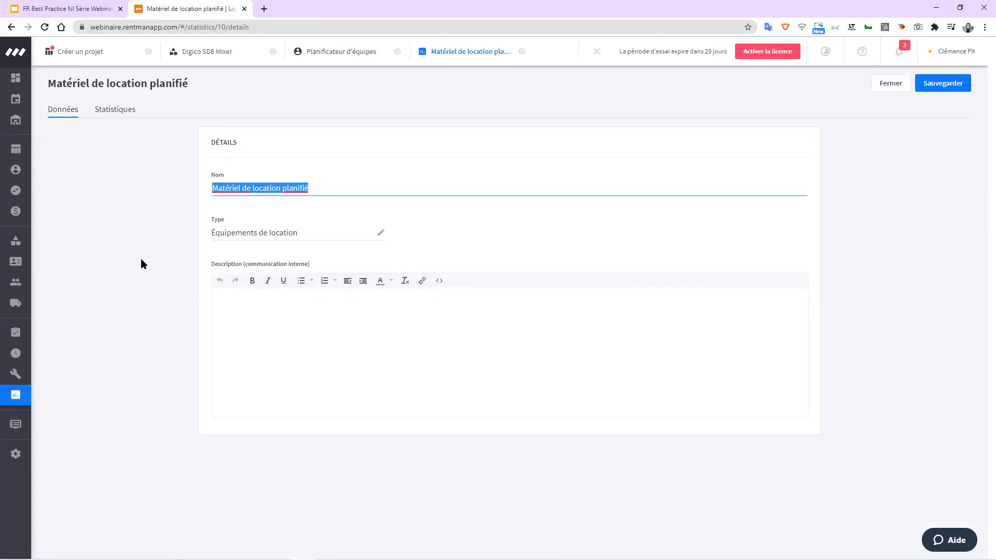
left_click(306, 378)
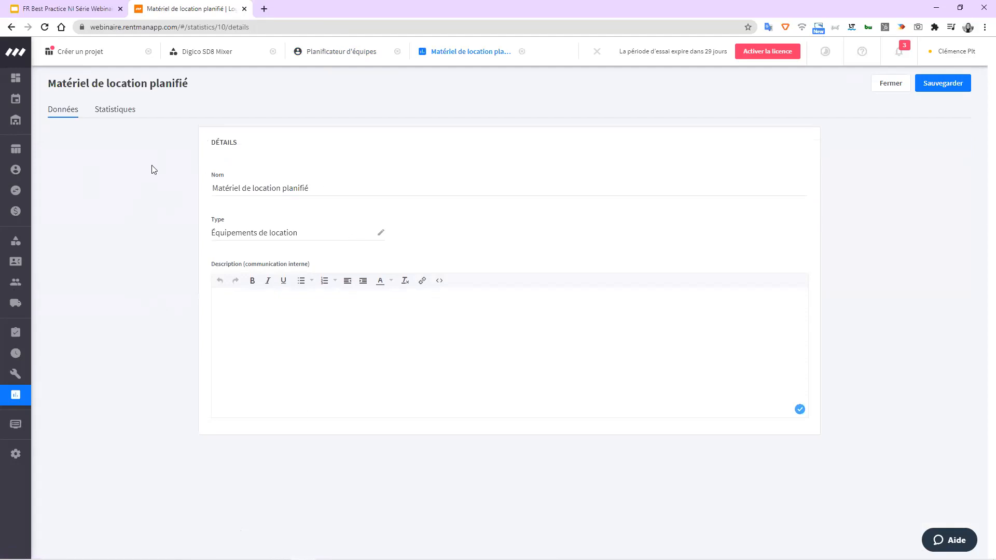
left_click(120, 118)
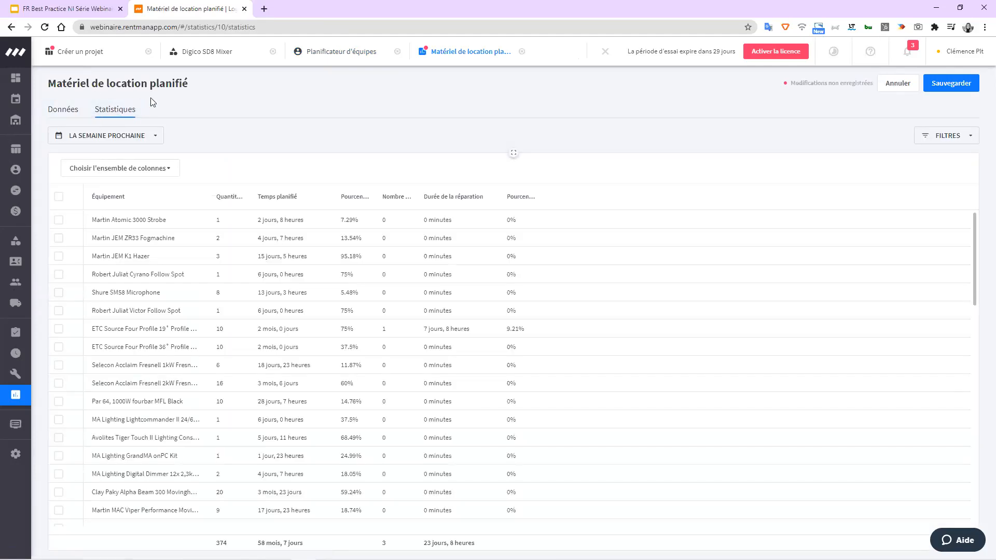
Widen the Pourcentage inutilisable column and sort the equipment by it in descending order.
left_click_drag(533, 194, 604, 187)
left_click(540, 197)
left_click(525, 206)
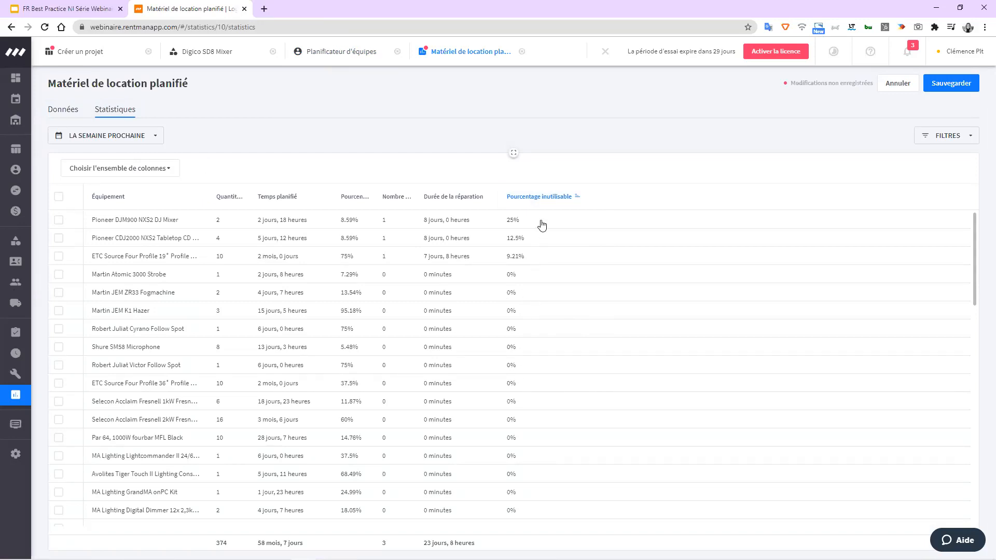
Sort the equipment by Durée de la réparation in descending order and close the report without saving.
left_click(454, 201)
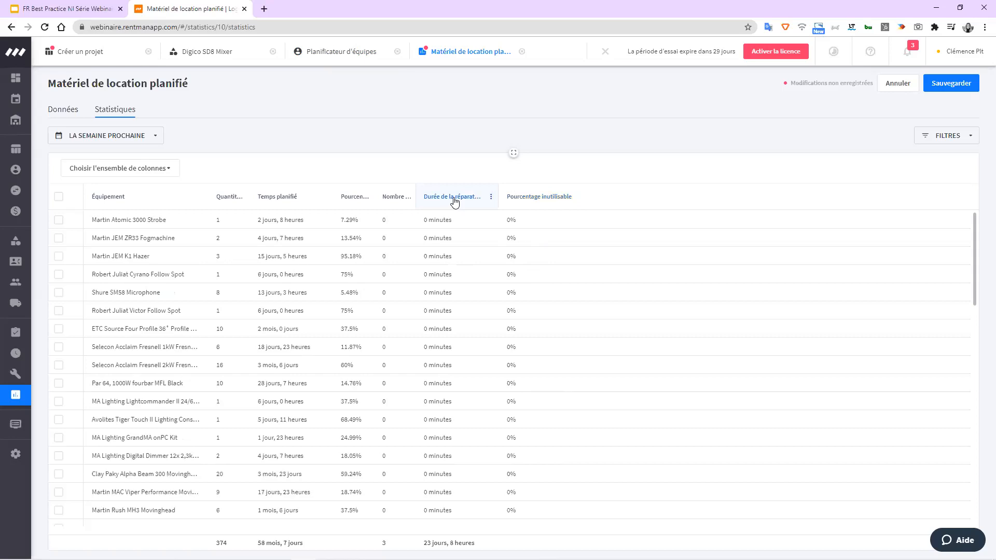
left_click(463, 198)
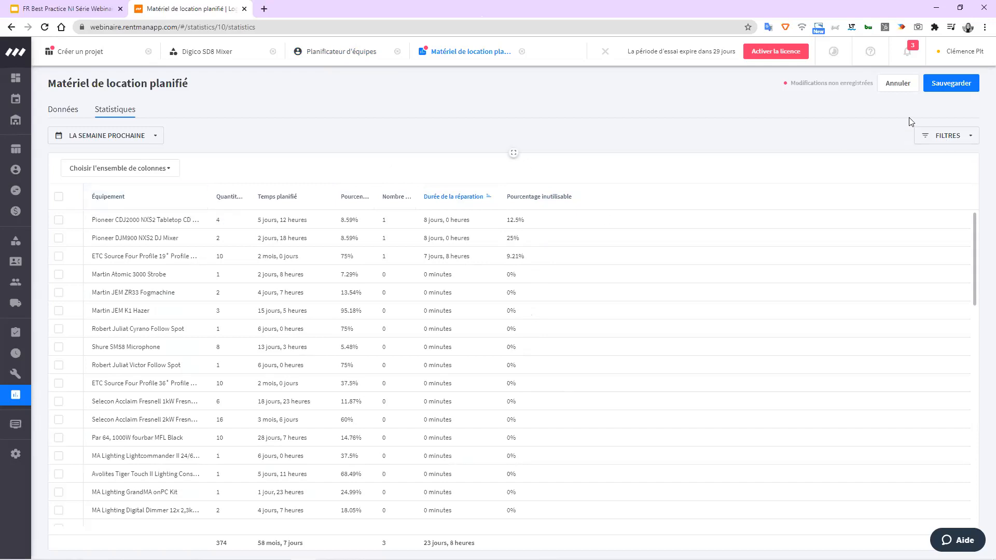
left_click(899, 89)
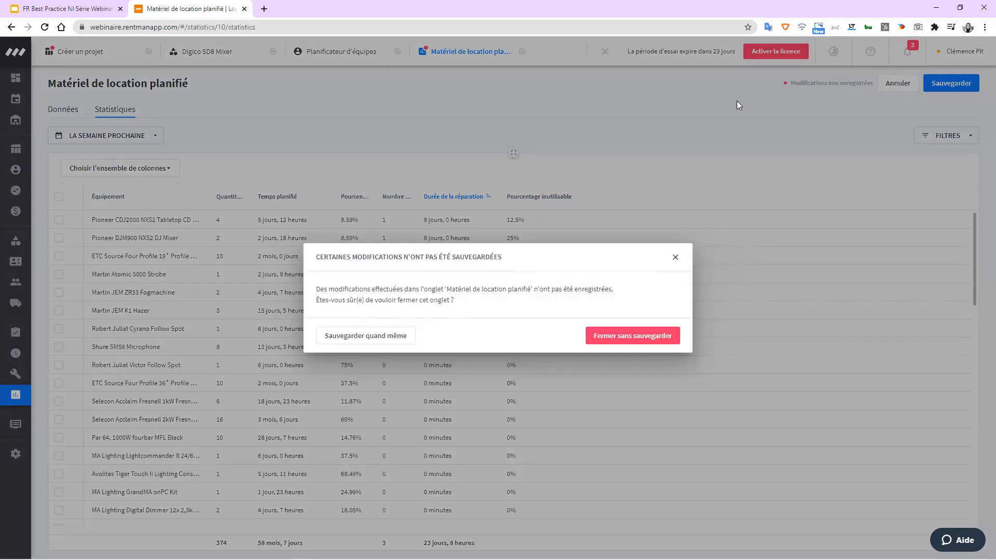
left_click(630, 337)
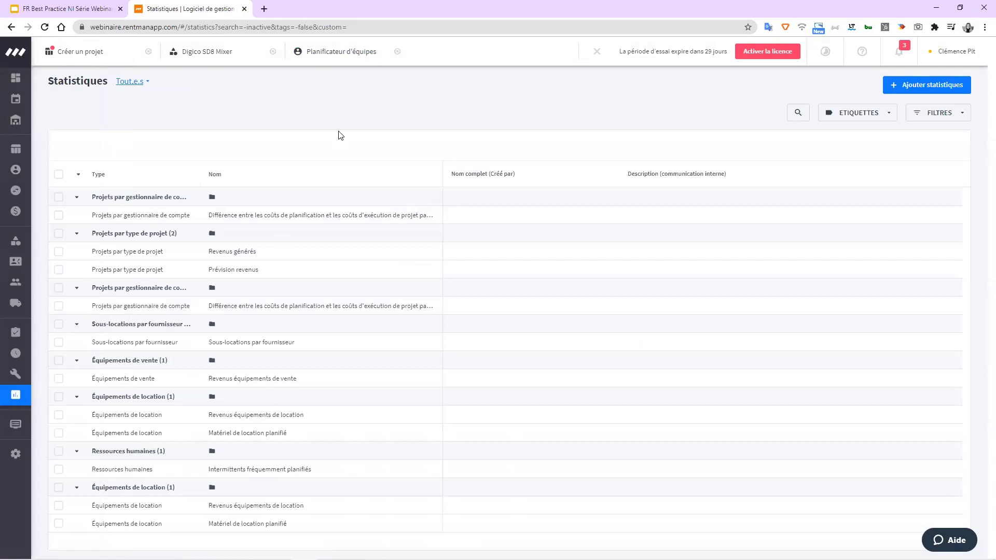
Start adding a new statistics report, review the available report types, and cancel the type selection.
left_click(917, 85)
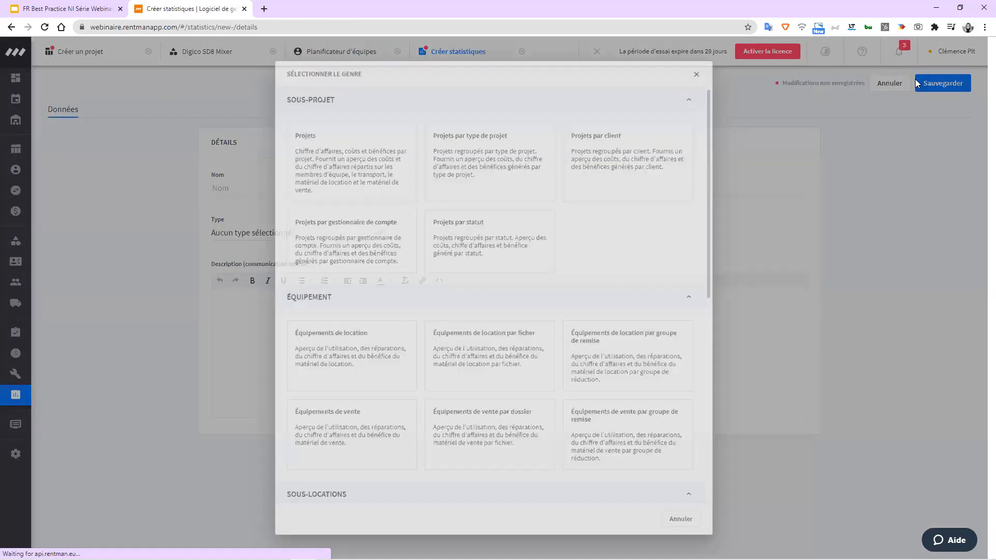
scroll(319, 177, "down", 5)
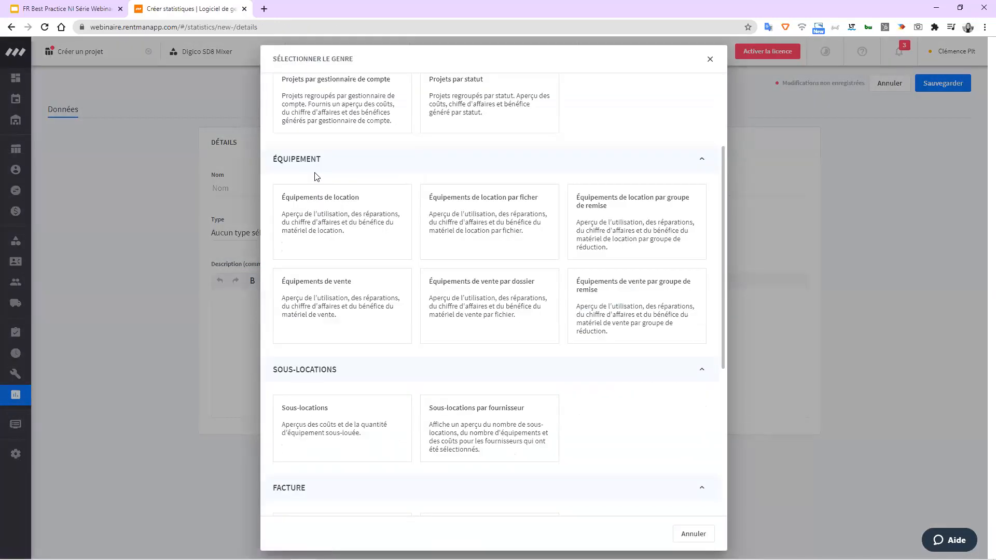
left_click(710, 533)
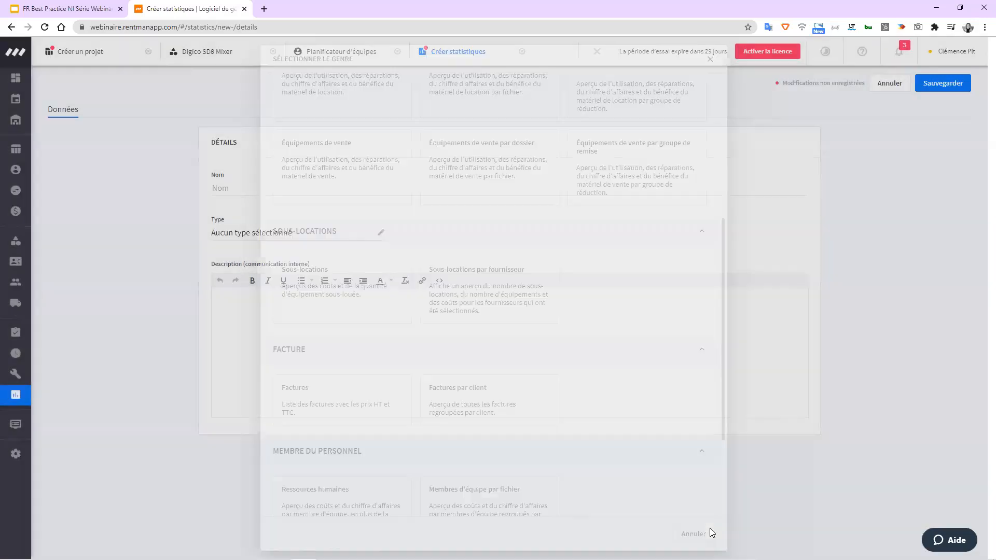
Cancel the creation of the new statistics report and close it without saving.
left_click(903, 86)
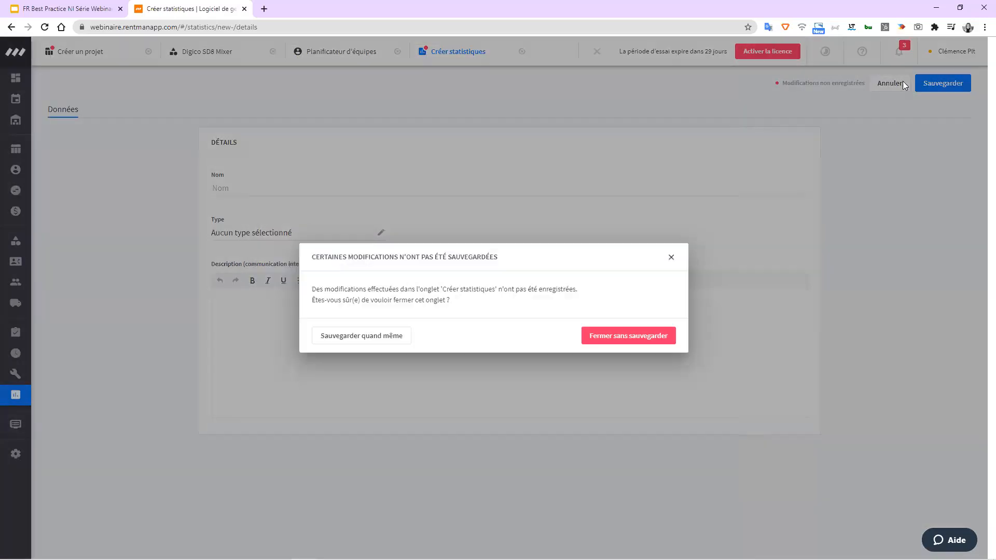
left_click(643, 336)
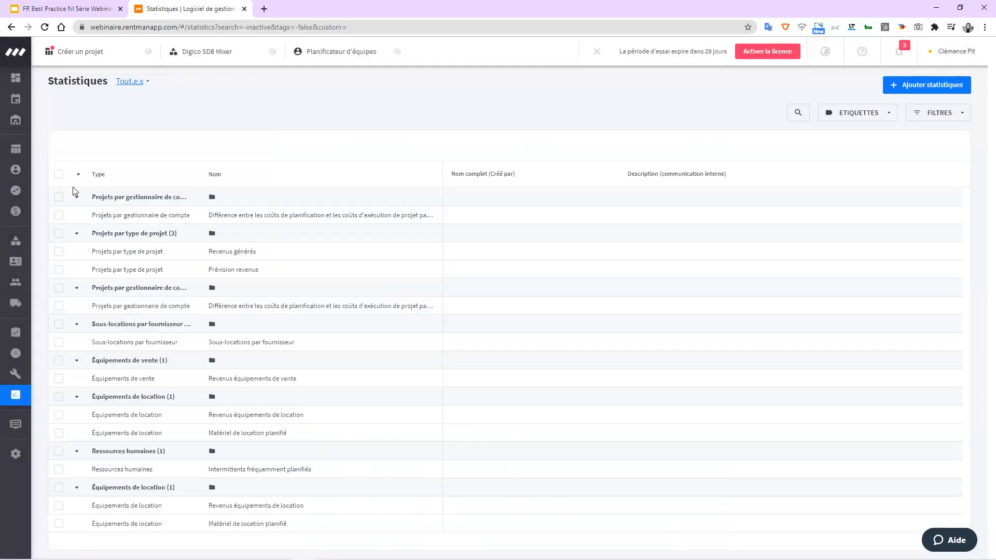
Select the first Projets par gestionnaire de compte report, review the additional actions available for it, and clear the selection.
left_click(59, 216)
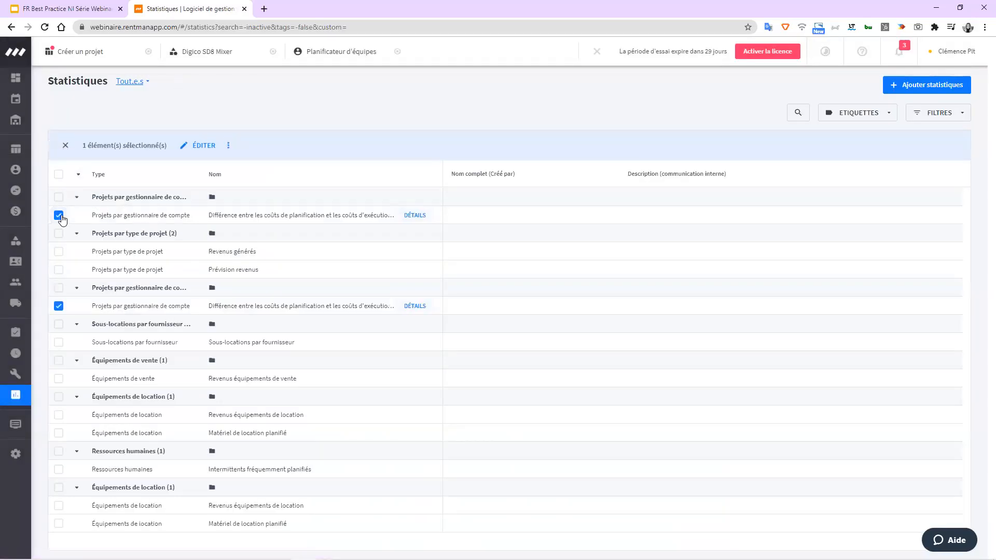
left_click(228, 146)
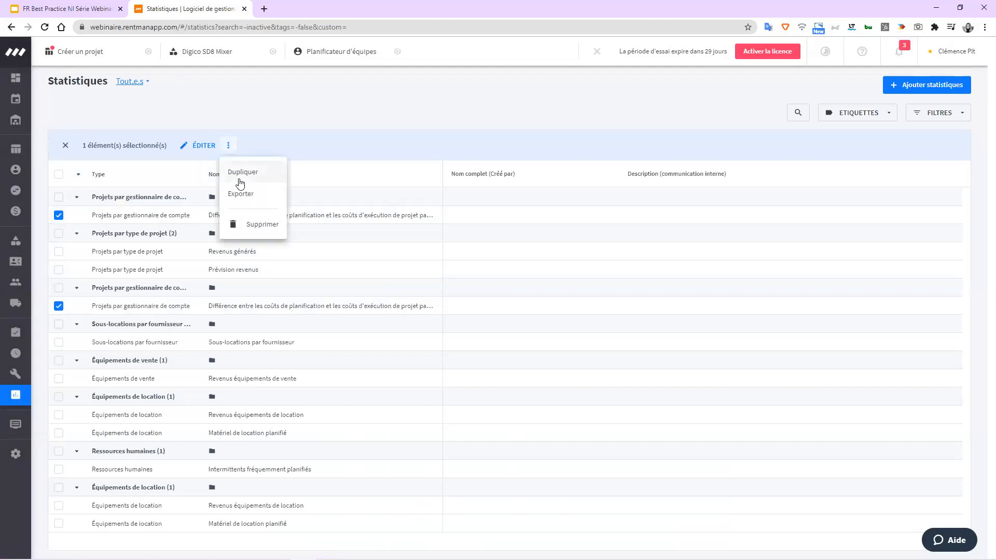
left_click(341, 120)
left_click(60, 307)
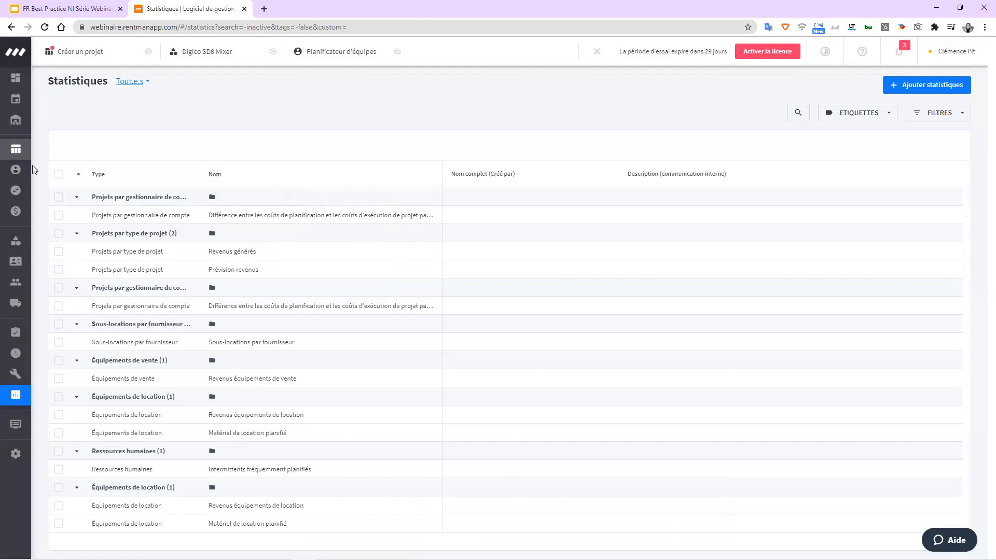
Open the projects list, look through the latest notifications, and close the notification overview.
mouse_move(51, 164)
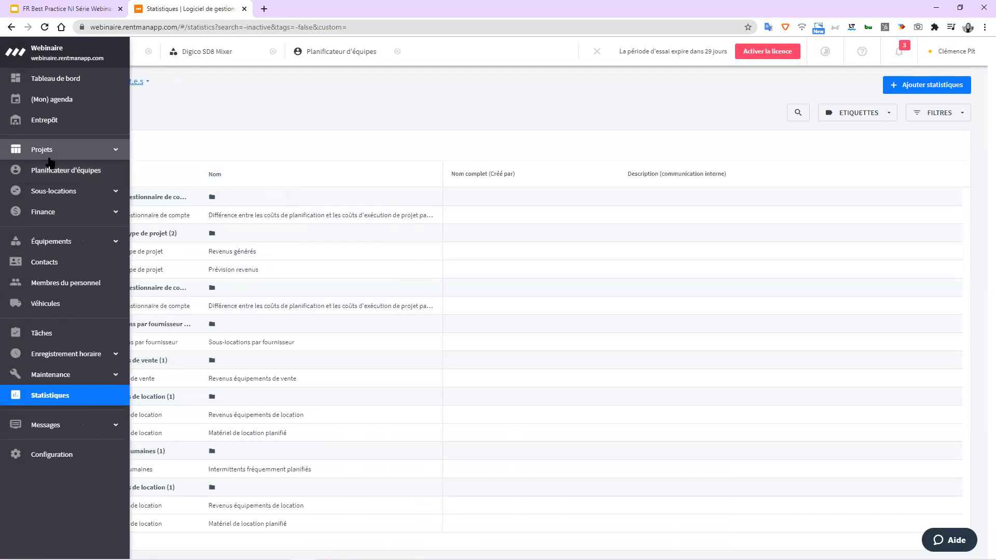
left_click(95, 153)
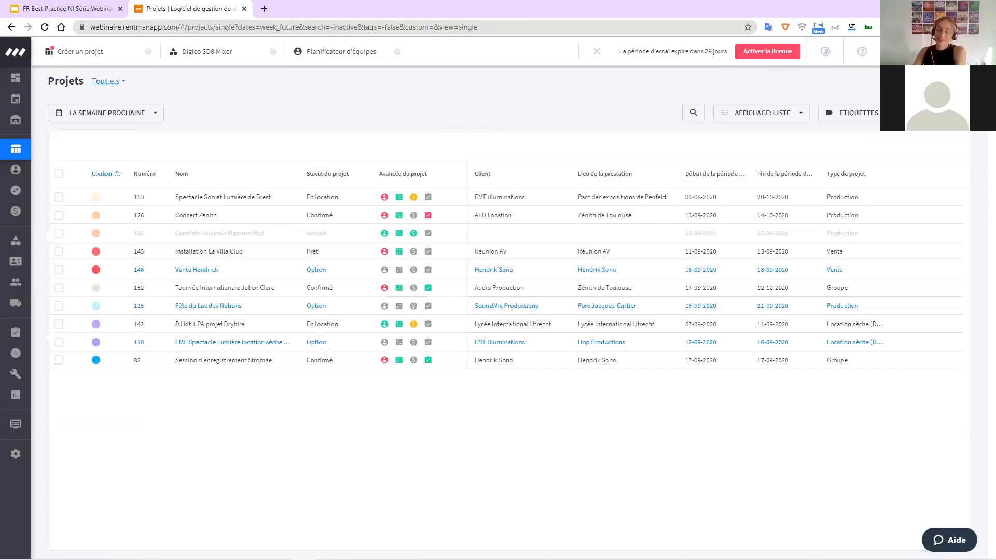
left_click(899, 52)
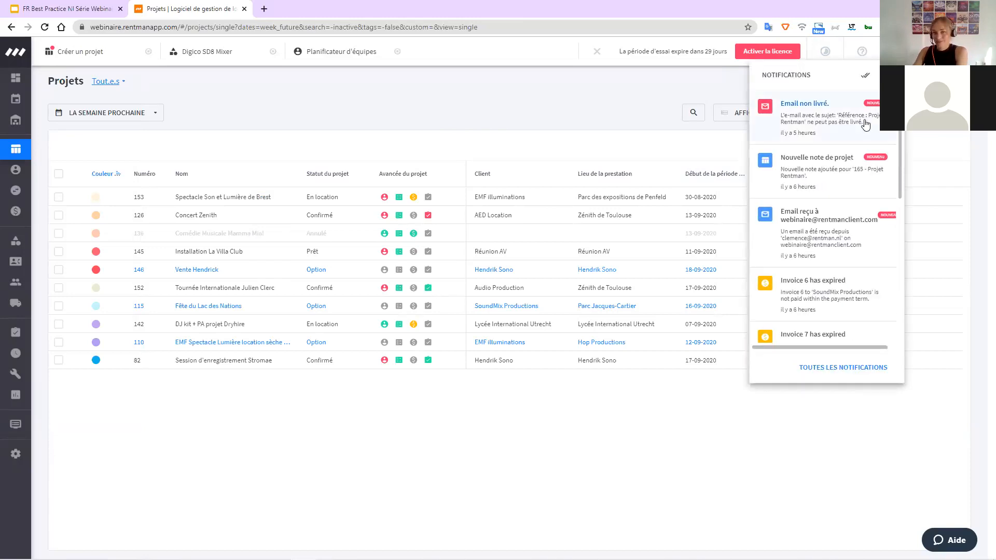
scroll(862, 117, "down", 2)
scroll(858, 122, "up", 1)
scroll(859, 122, "up", 1)
left_click(846, 59)
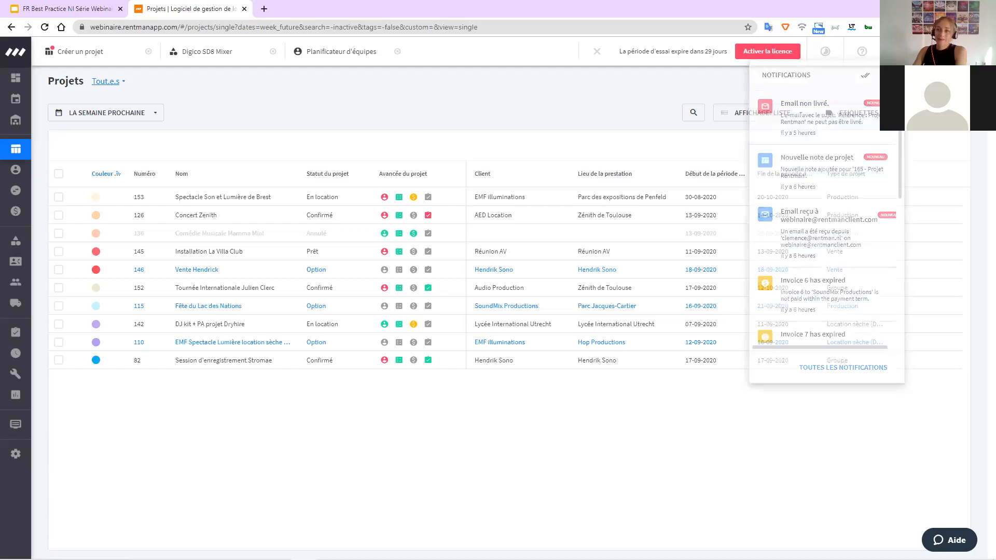
Open the Rentman support centre from the help options and go from there to the company website.
left_click(862, 52)
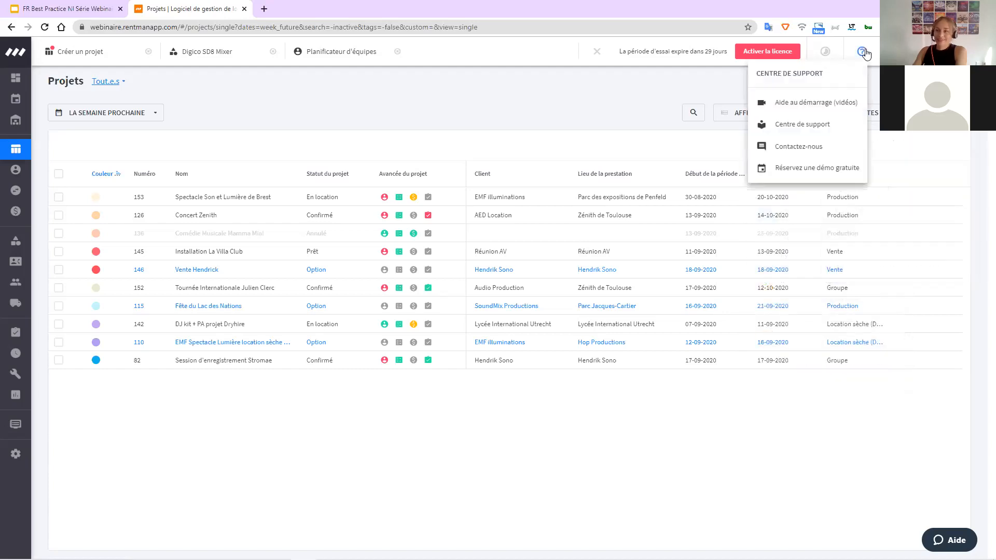
left_click(826, 126)
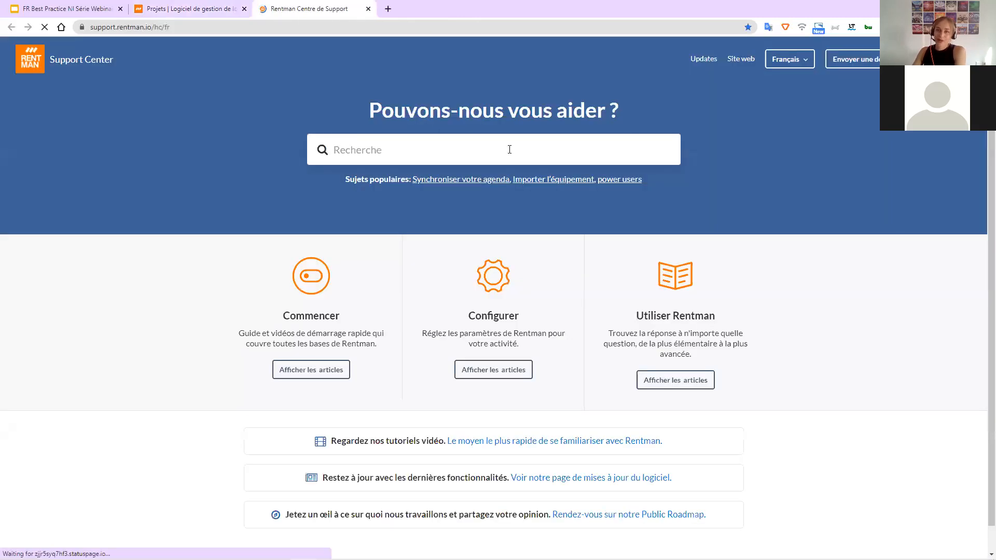
left_click(738, 60)
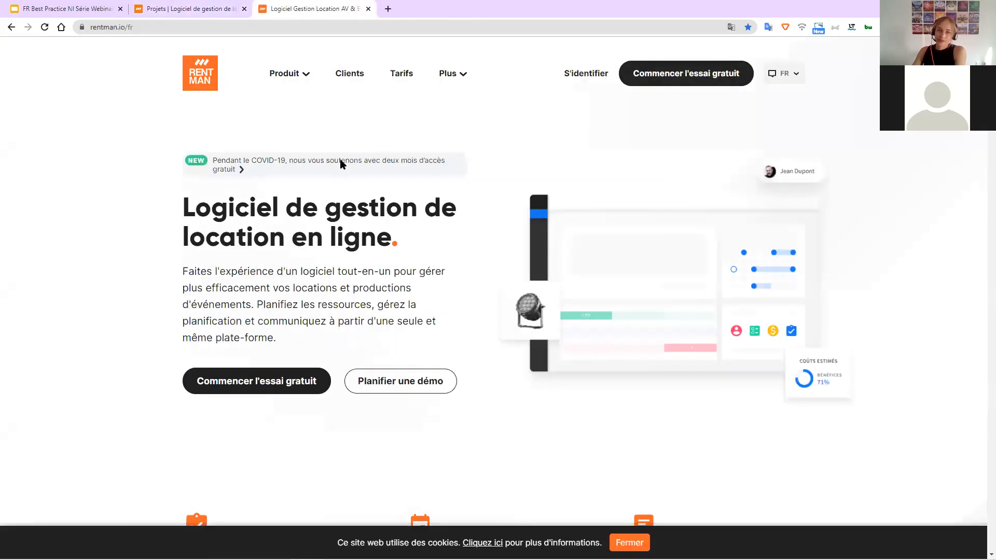
Open the article "Webinaires de formation: Devenez un expert de notre nouvelle interface" in the website's blog.
mouse_move(454, 75)
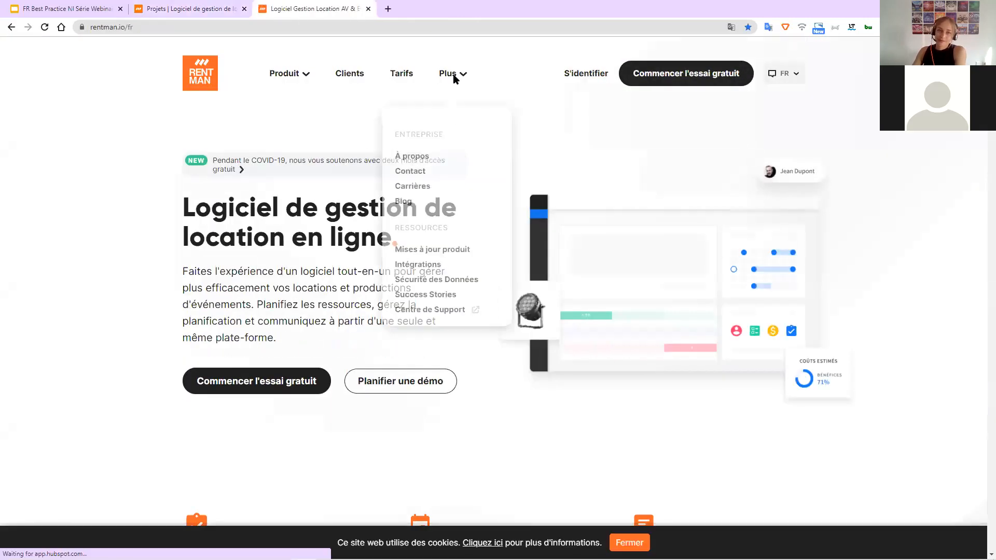
left_click(404, 200)
scroll(363, 200, "down", 1)
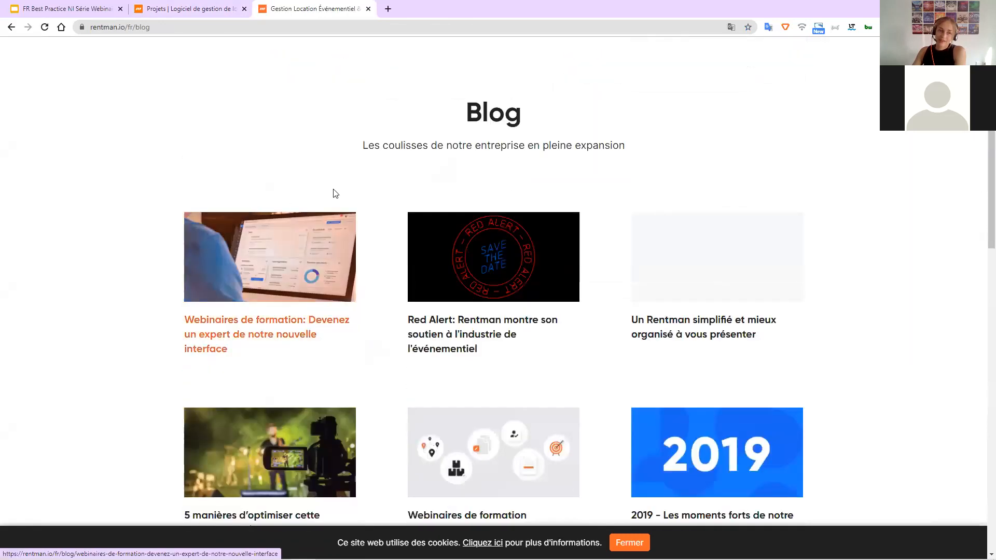
left_click(239, 334)
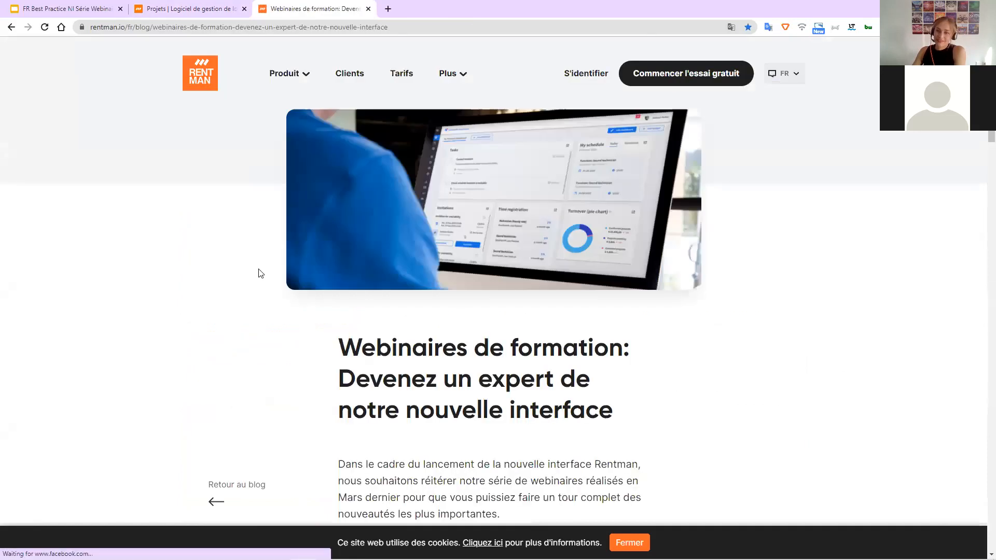
Look through the webinar sessions and replay links in the article, and return to the Rentman projects list.
scroll(264, 225, "down", 7)
scroll(264, 225, "down", 6)
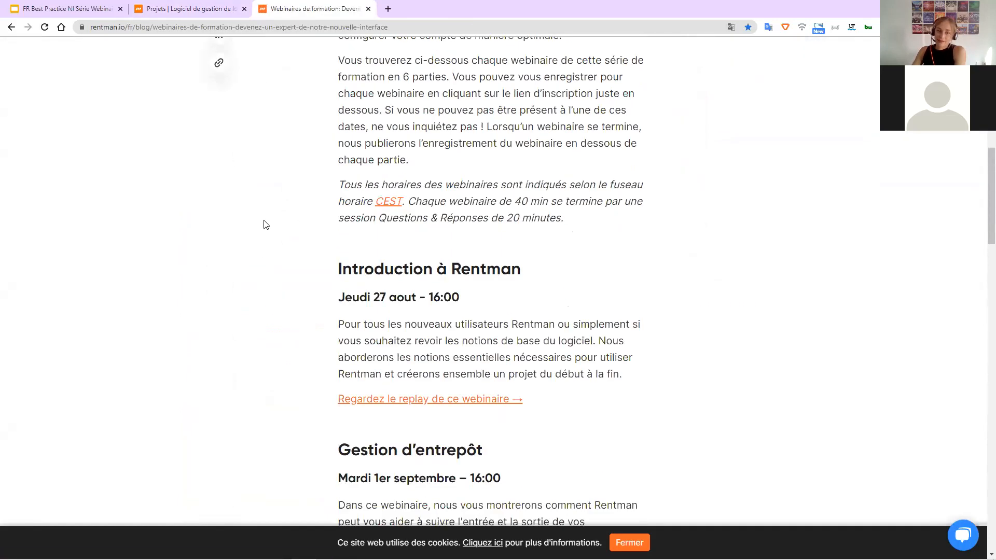
scroll(432, 261, "down", 9)
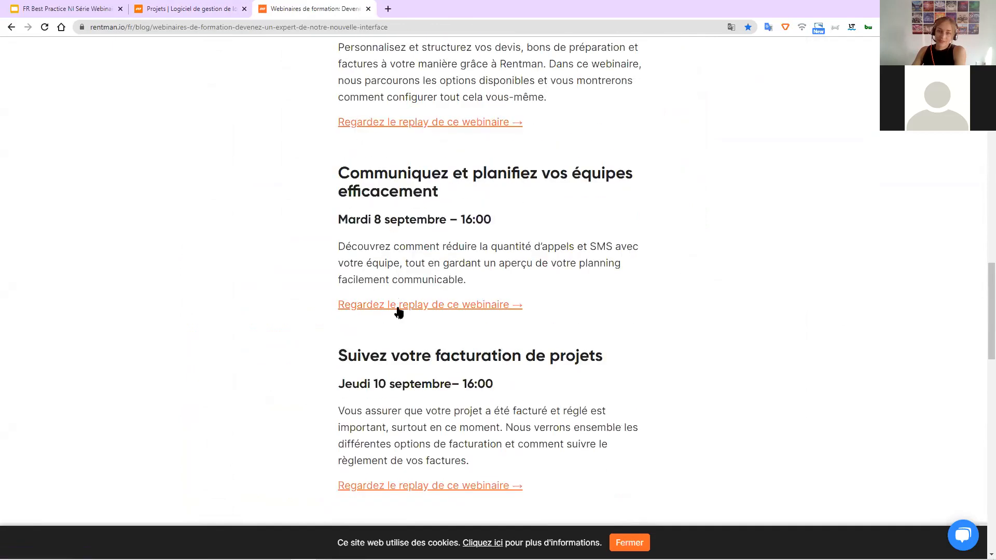
scroll(397, 313, "up", 5)
scroll(399, 314, "up", 6)
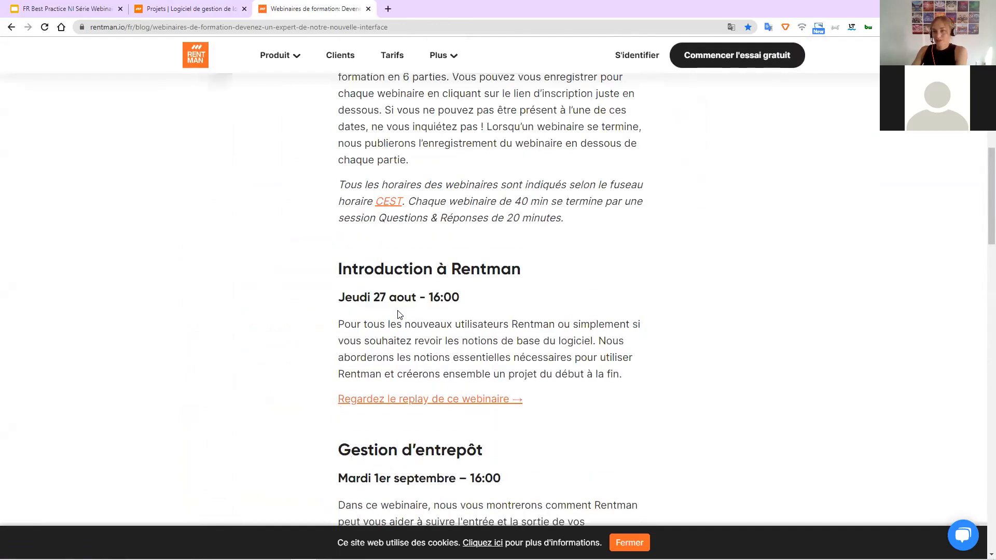
left_click(200, 8)
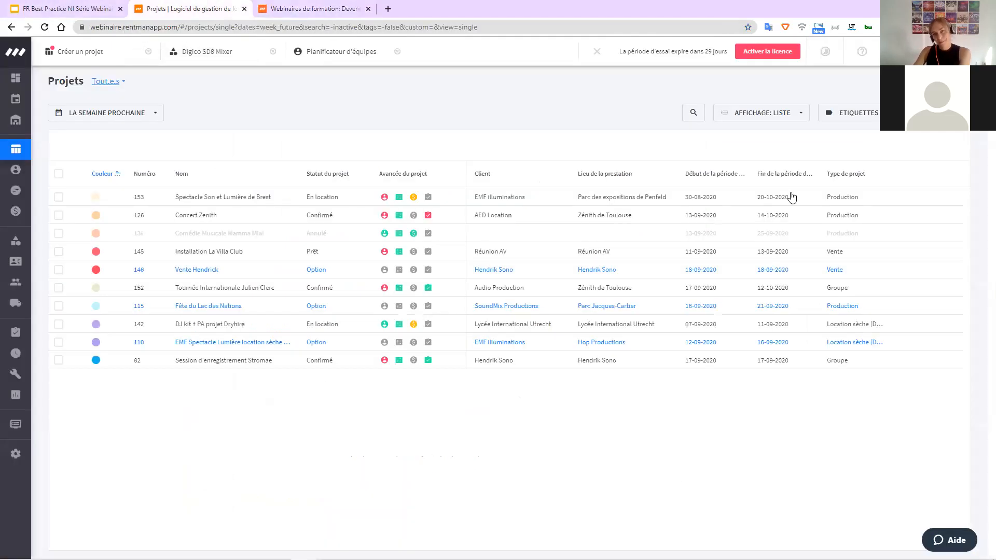